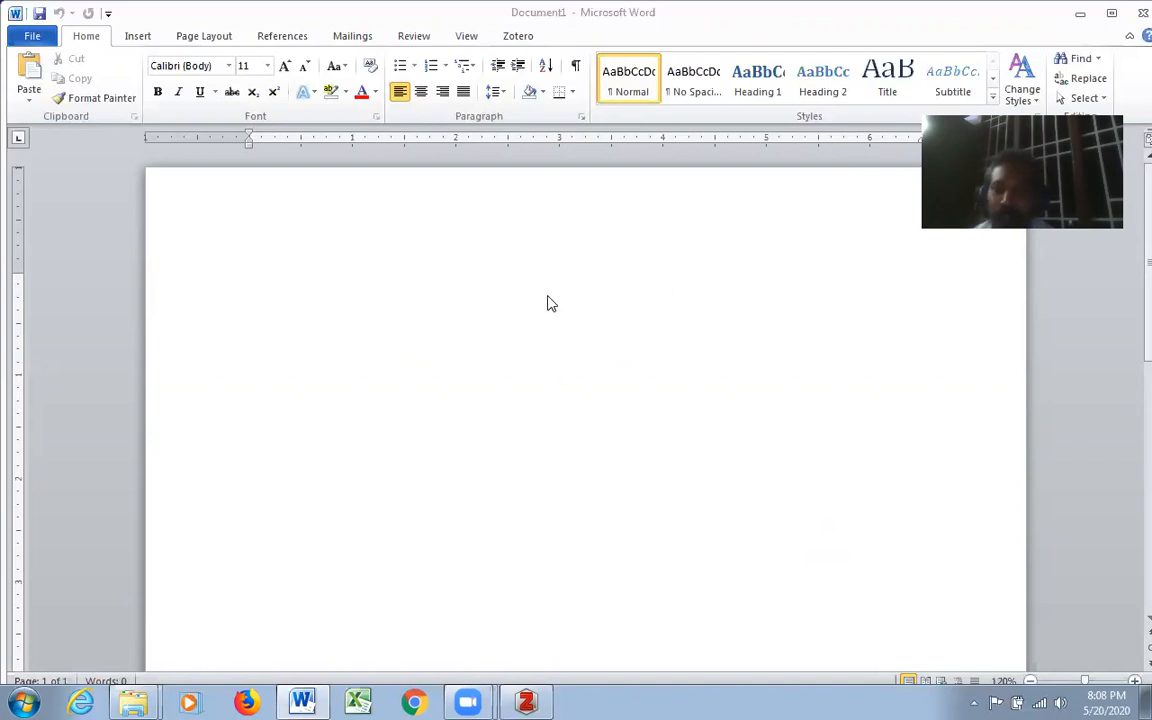
click(417, 40)
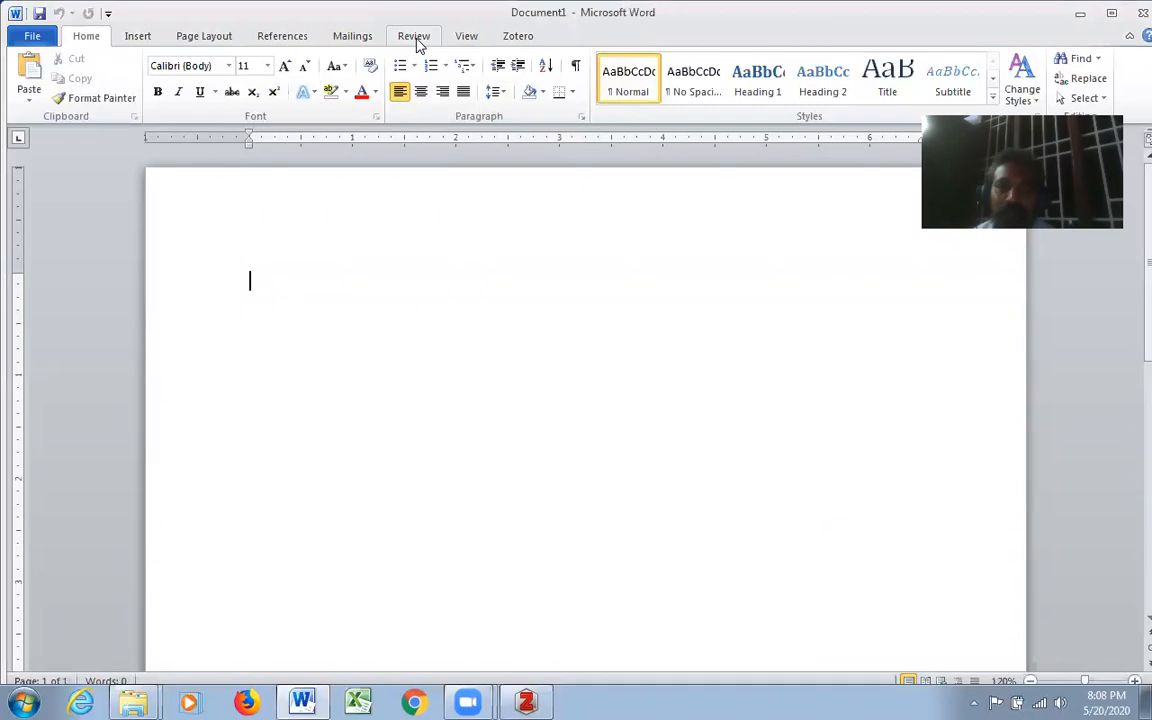
click(418, 40)
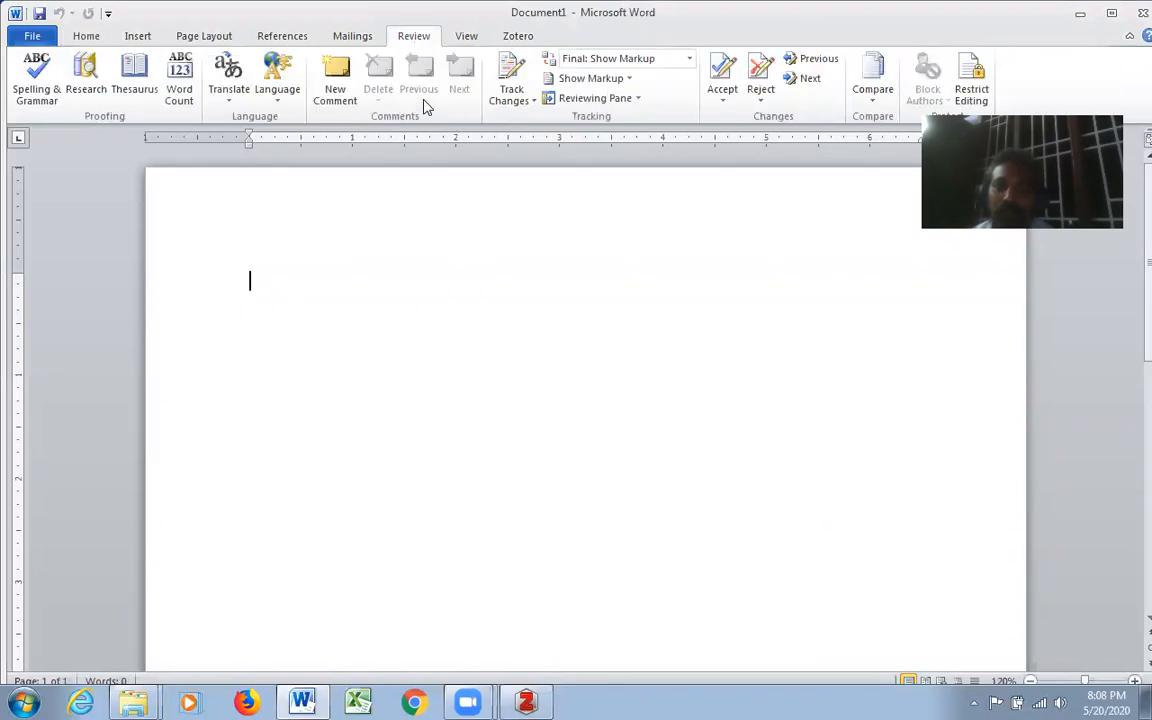
click(352, 38)
click(288, 40)
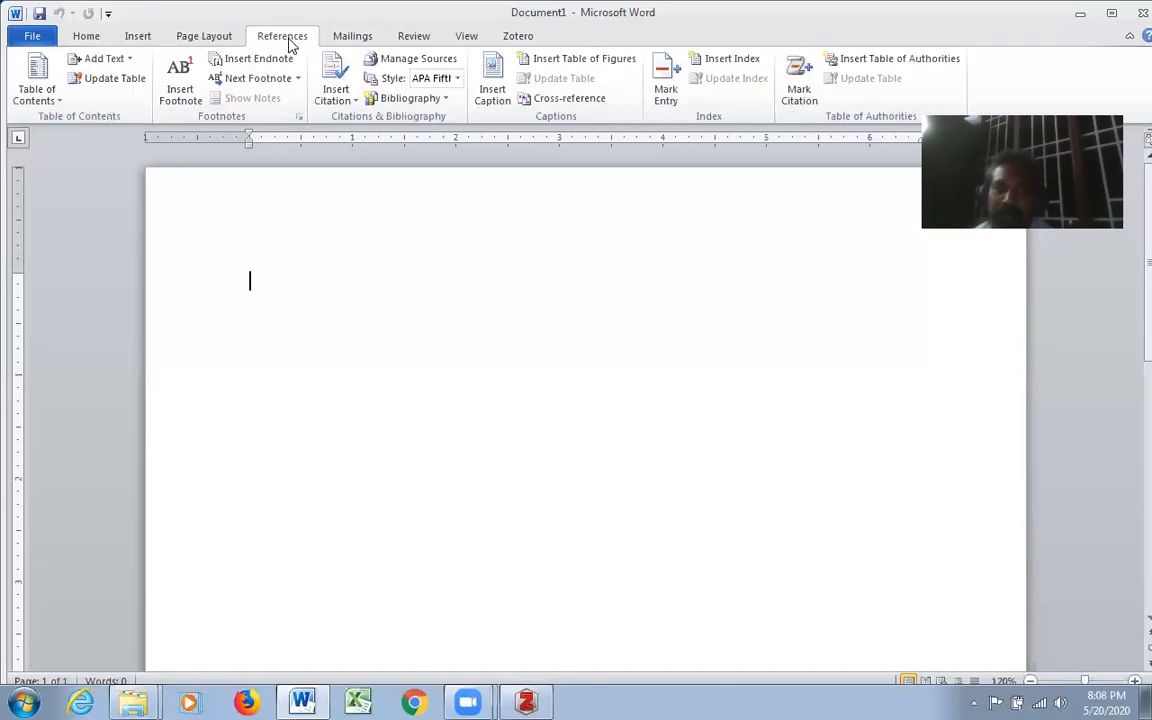
click(463, 40)
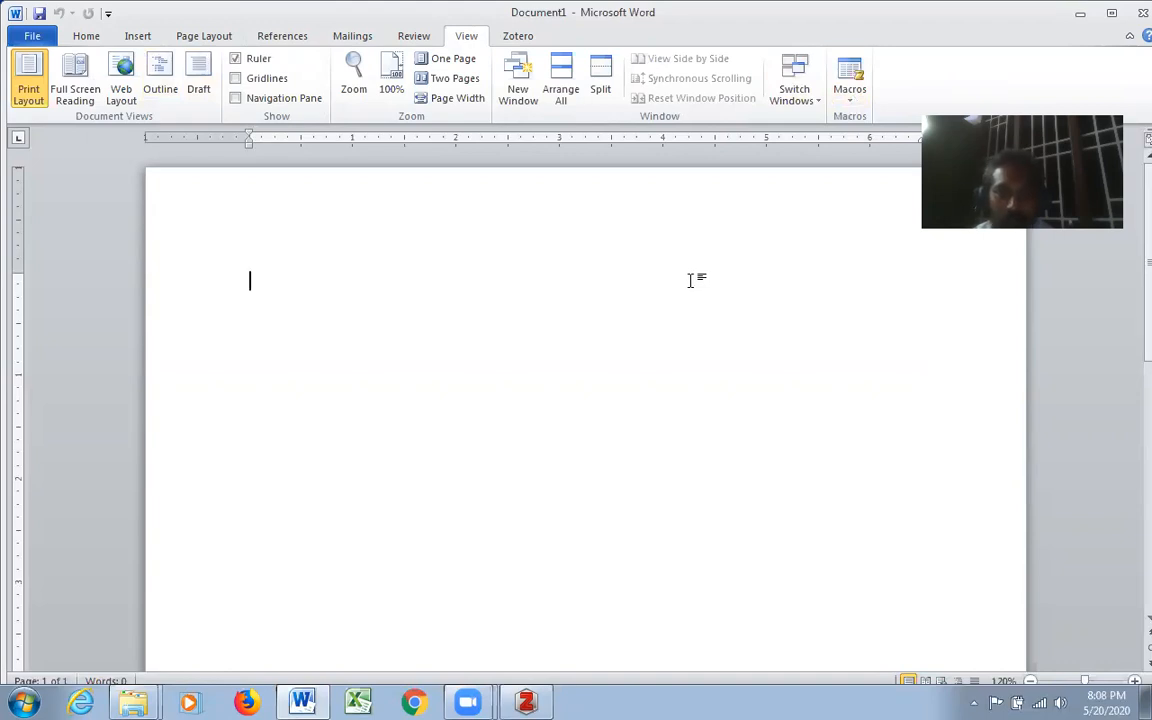
- Start a new citation source in the document and set its source type to Journal Article
click(283, 38)
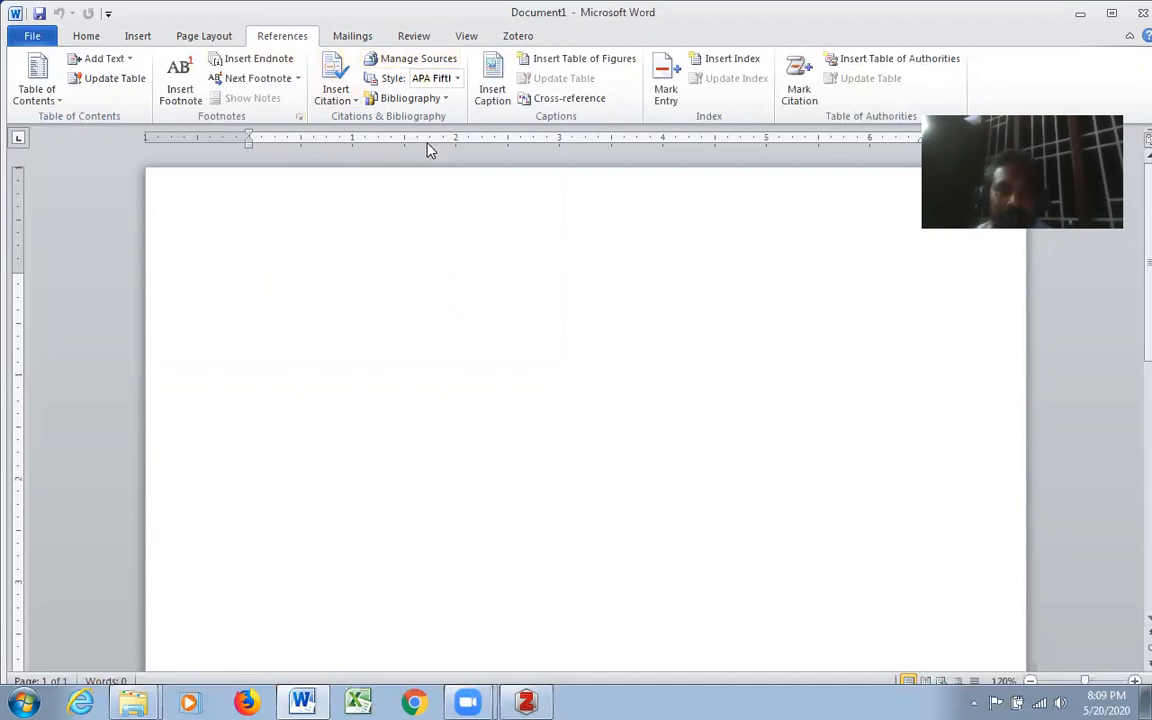
click(444, 98)
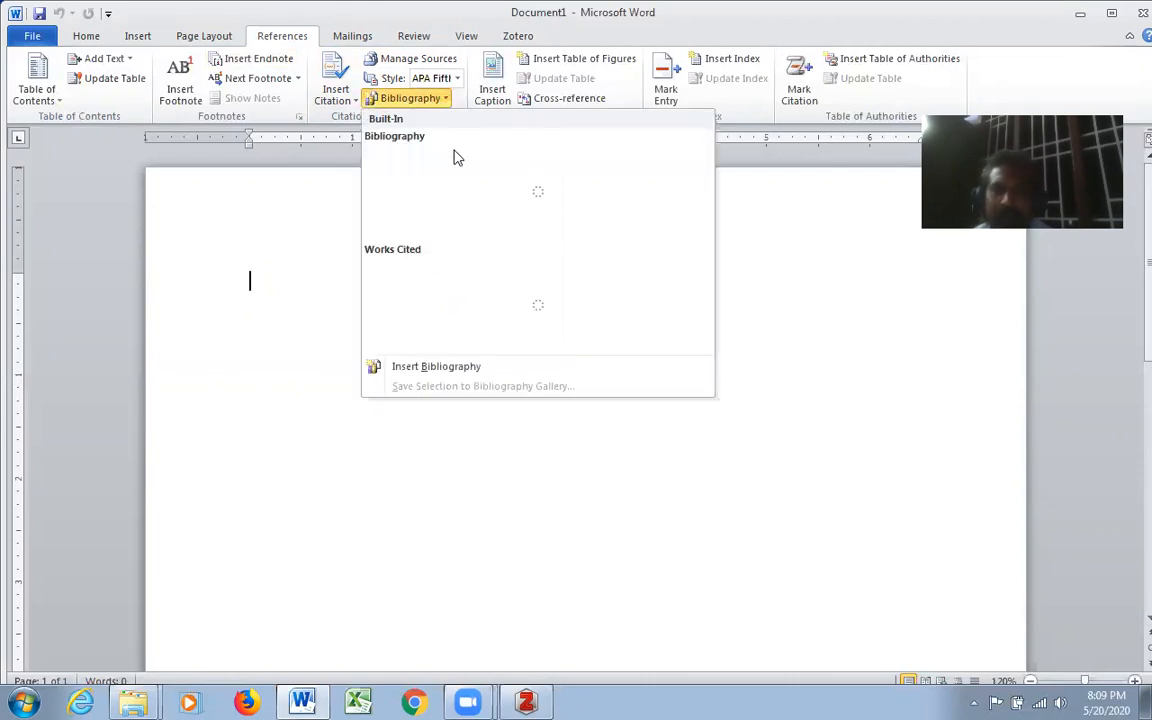
click(457, 84)
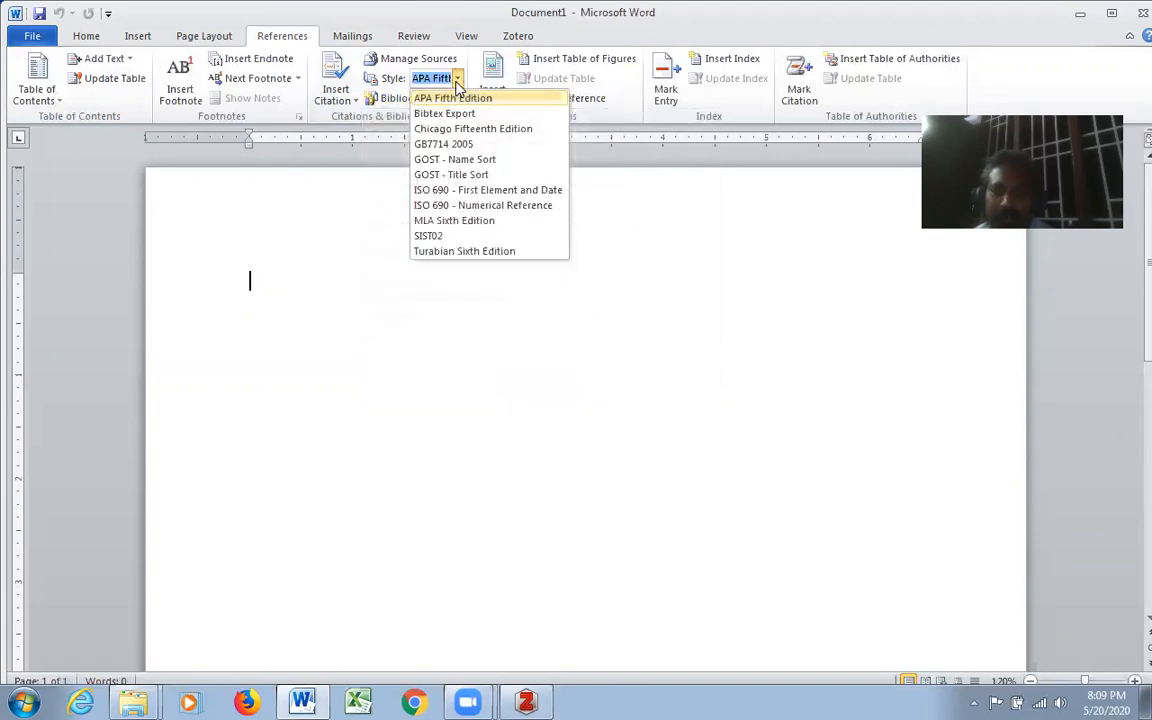
click(357, 108)
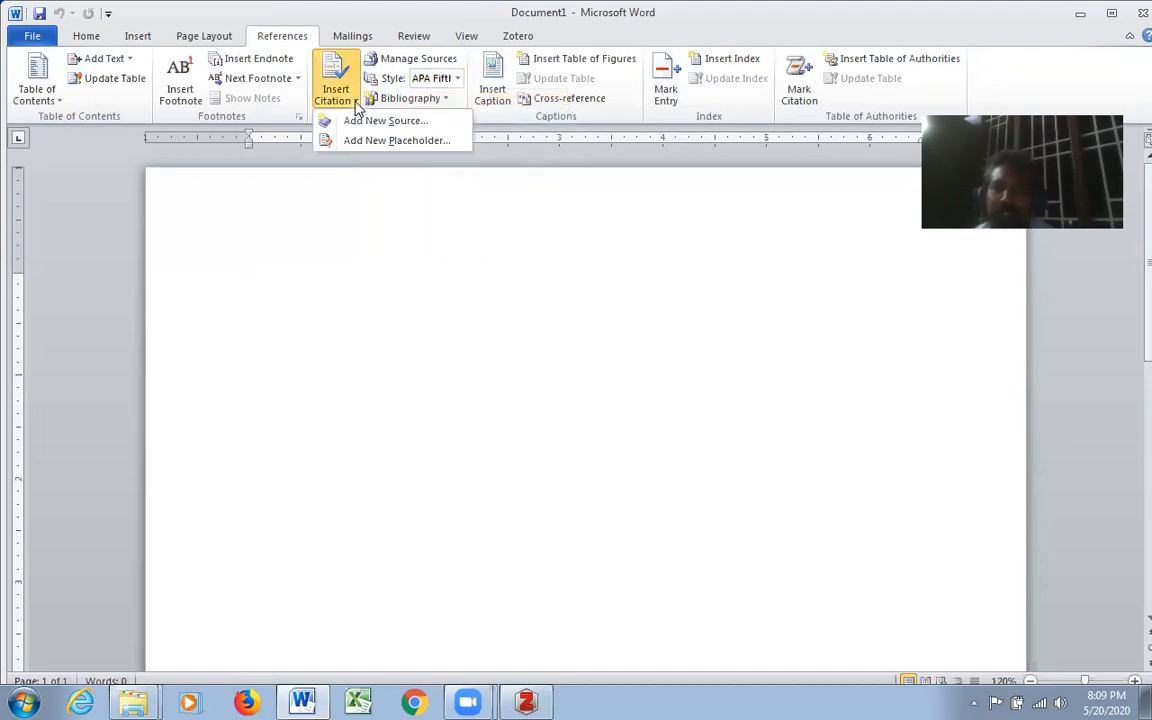
click(411, 121)
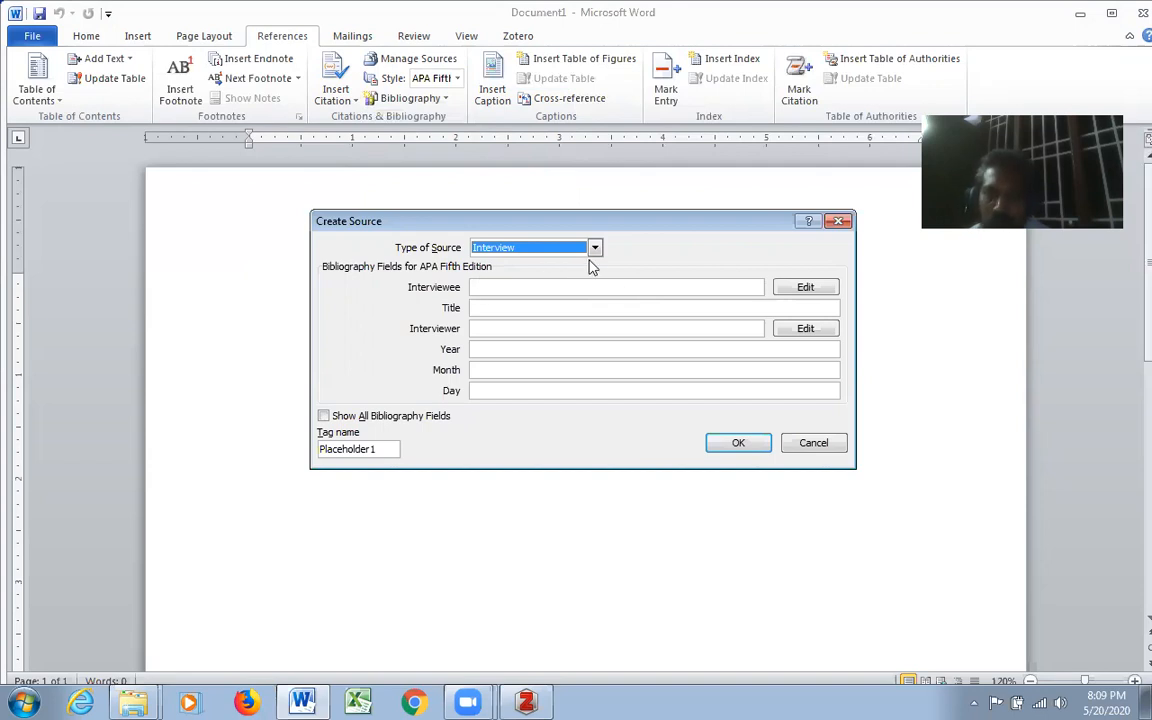
click(594, 248)
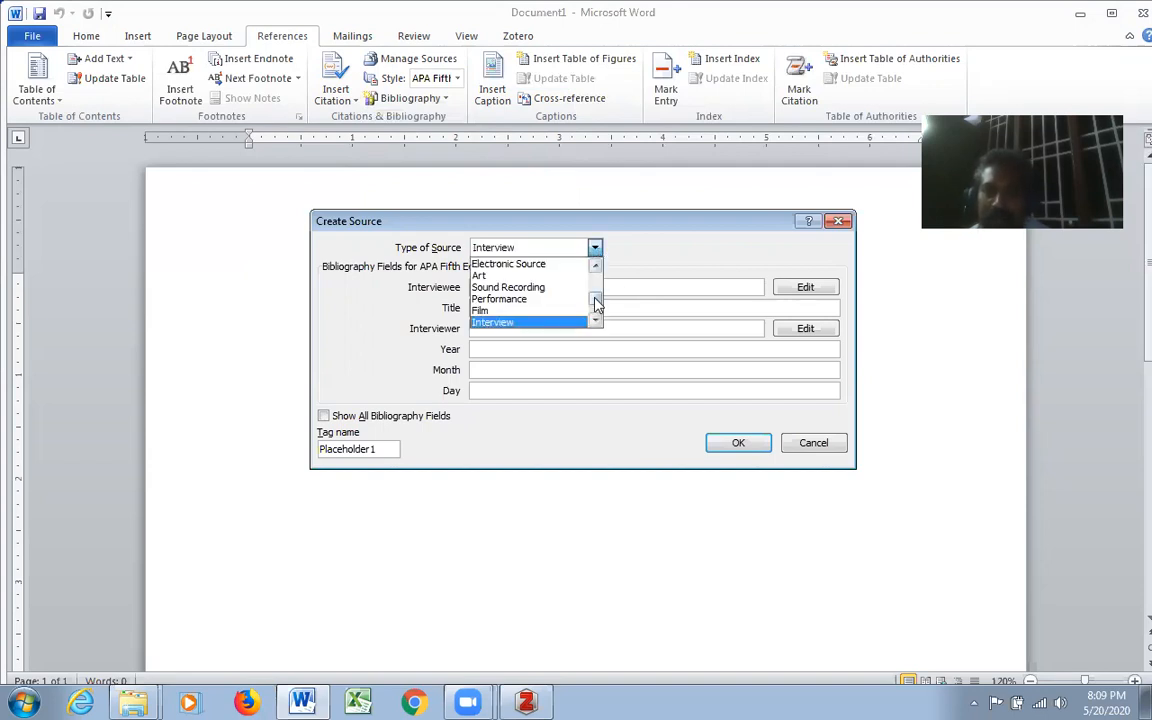
drag(597, 304, 597, 267)
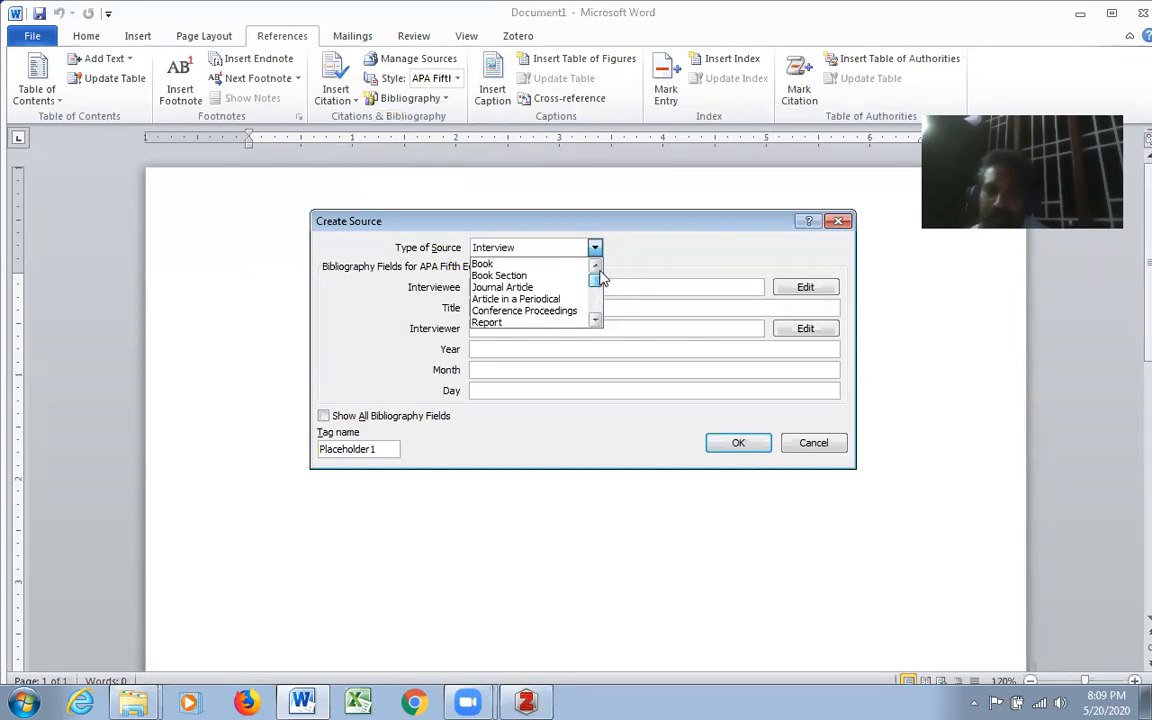
click(536, 291)
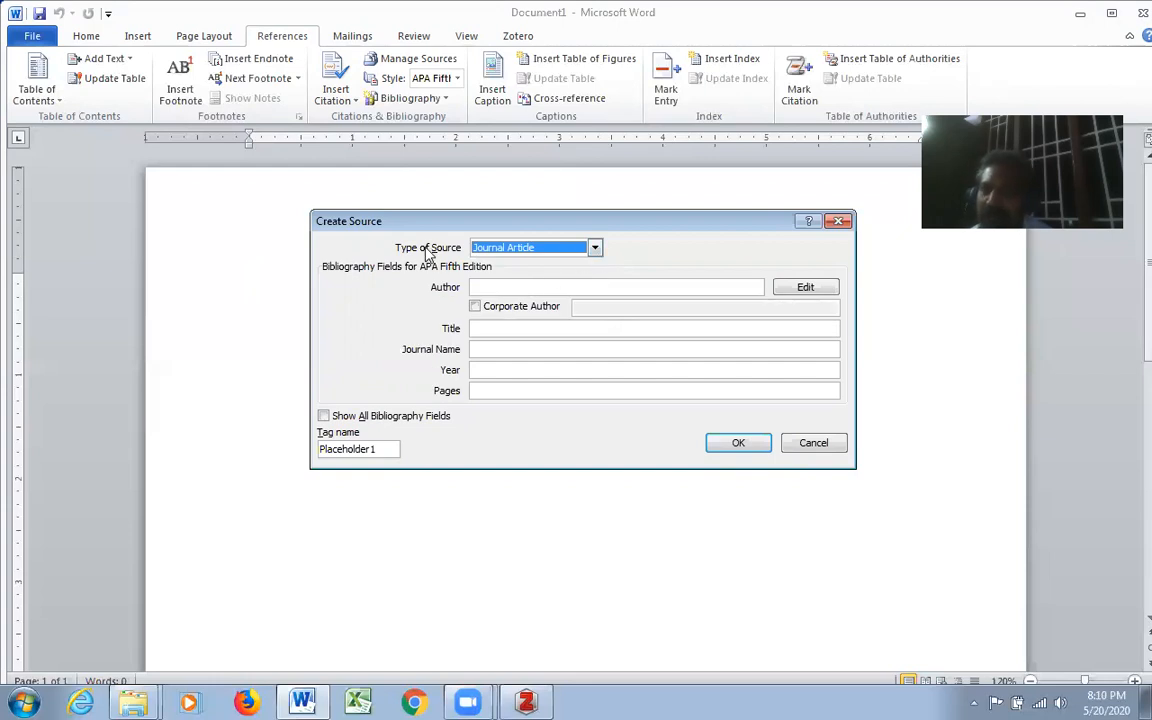
- Enter the first author's last name and initial for the journal article source
click(514, 288)
text(Ramasam)
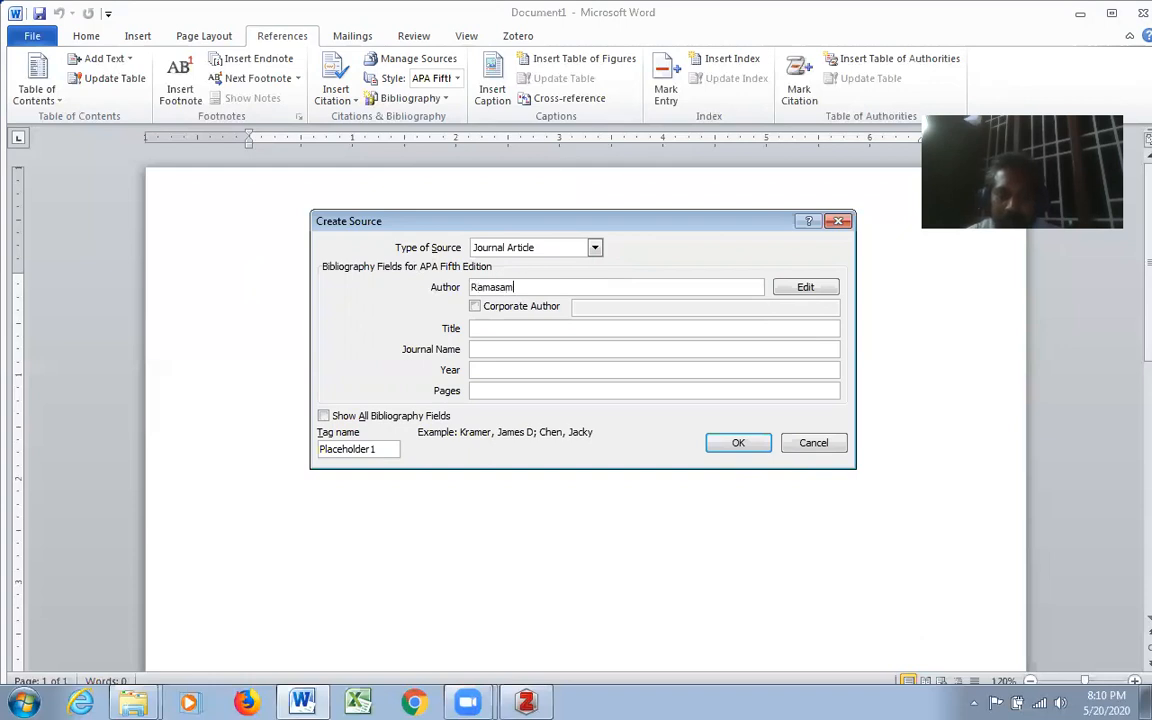
text(y, K)
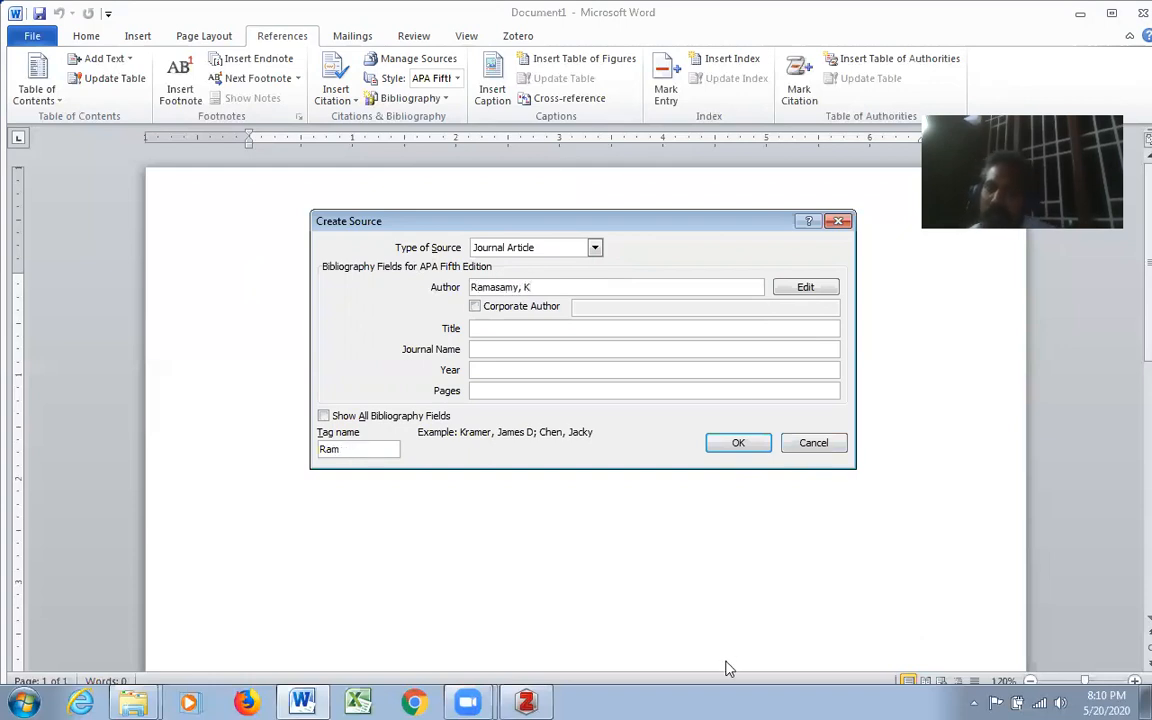
- Add a second author to the source by entering the last name and first initial in the name editor
click(800, 288)
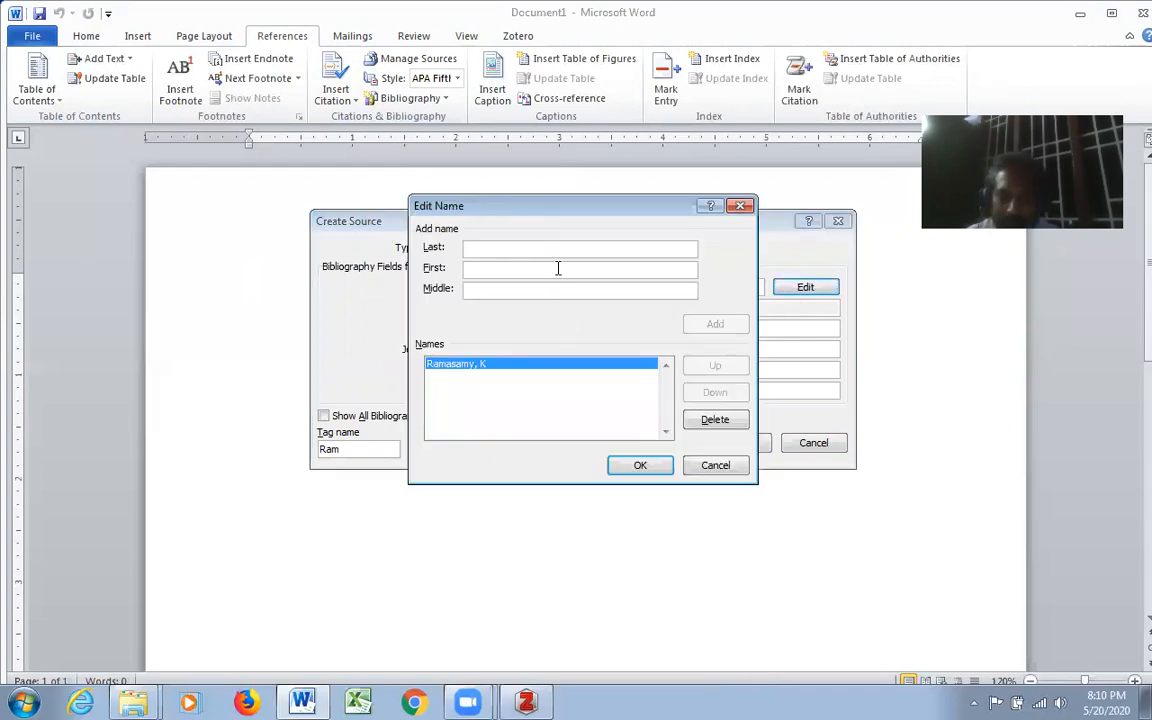
text(Thangavelu)
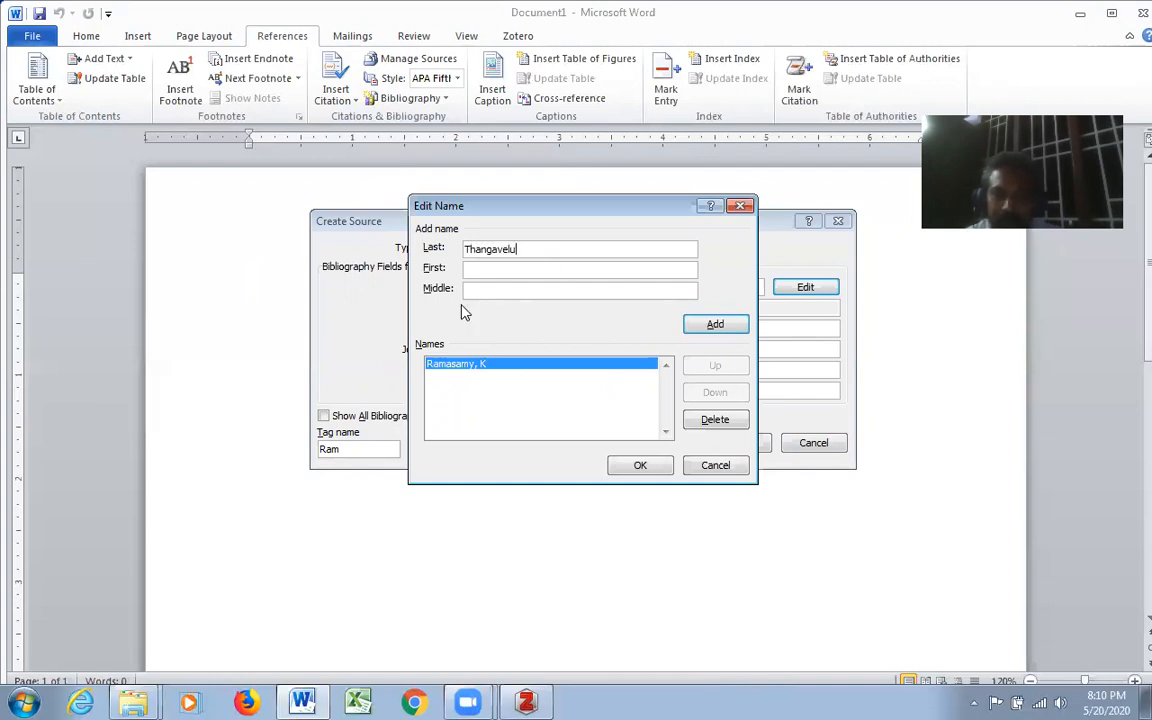
click(487, 270)
text(S)
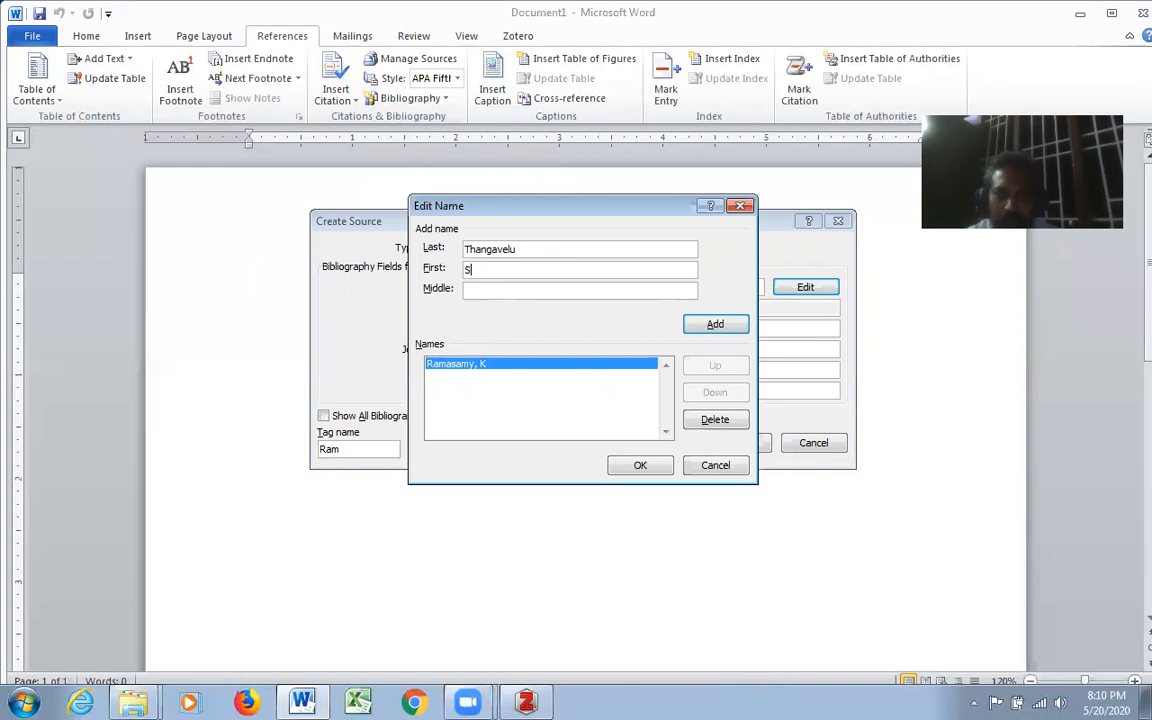
click(743, 325)
click(641, 466)
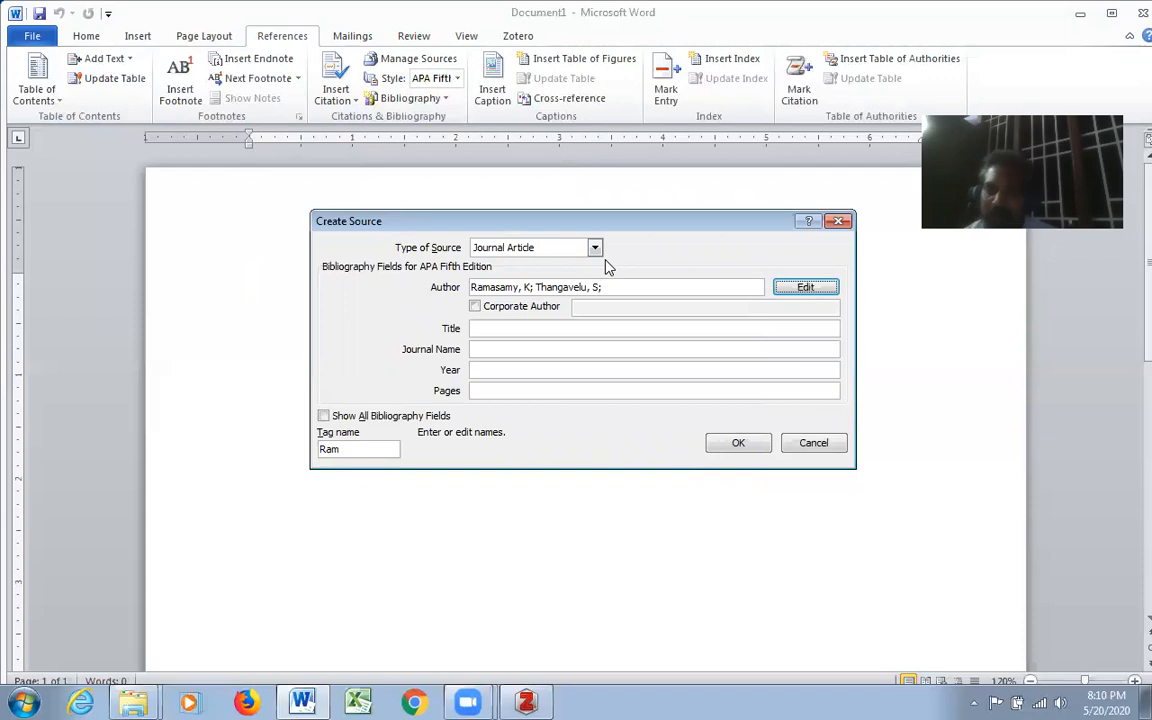
- Set the source's title to "Image Processing techniques" and its journal name to "Journal of indian IT industry"
click(512, 330)
text(Image Processing techniques)
click(581, 350)
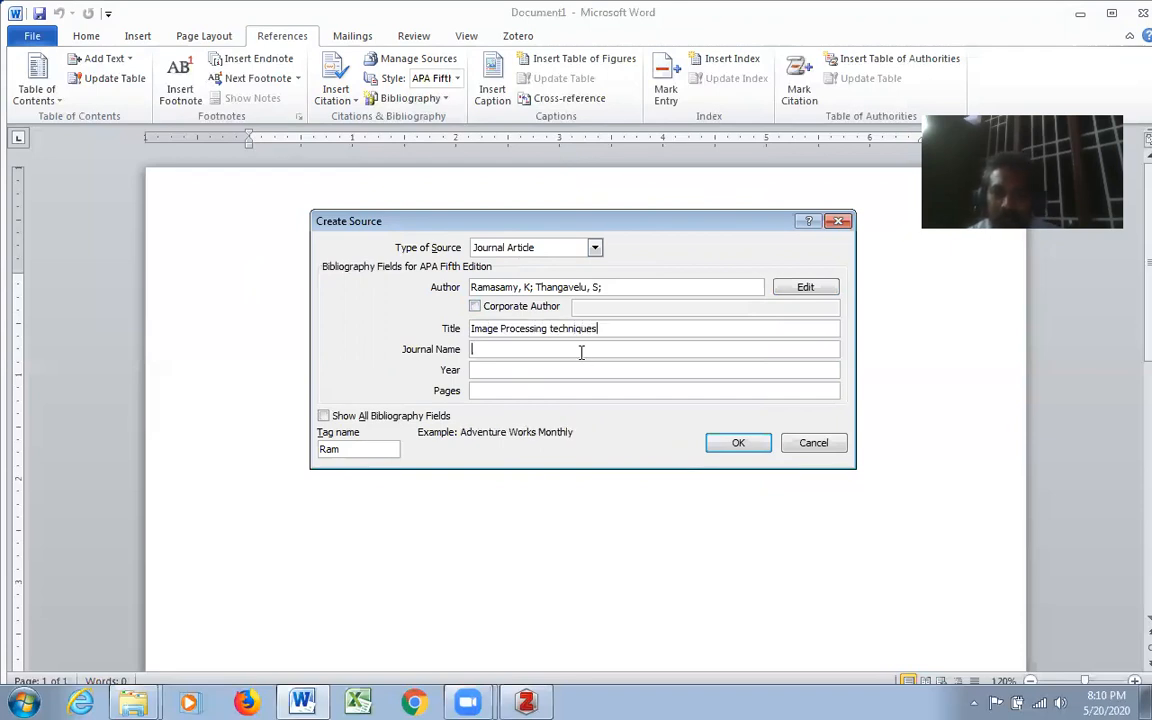
text(Journal of indian IT industry)
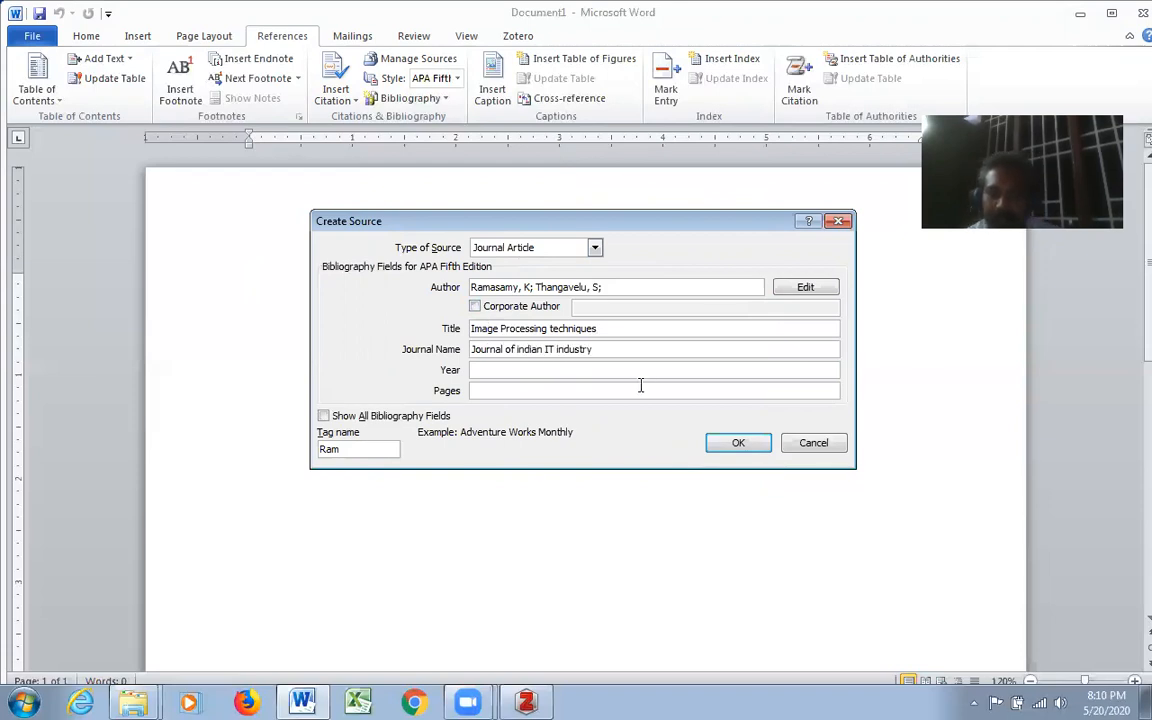
- Set the source's year to 2018 and its pages to 12-17
click(640, 372)
text(2018)
click(622, 392)
text(12-17)
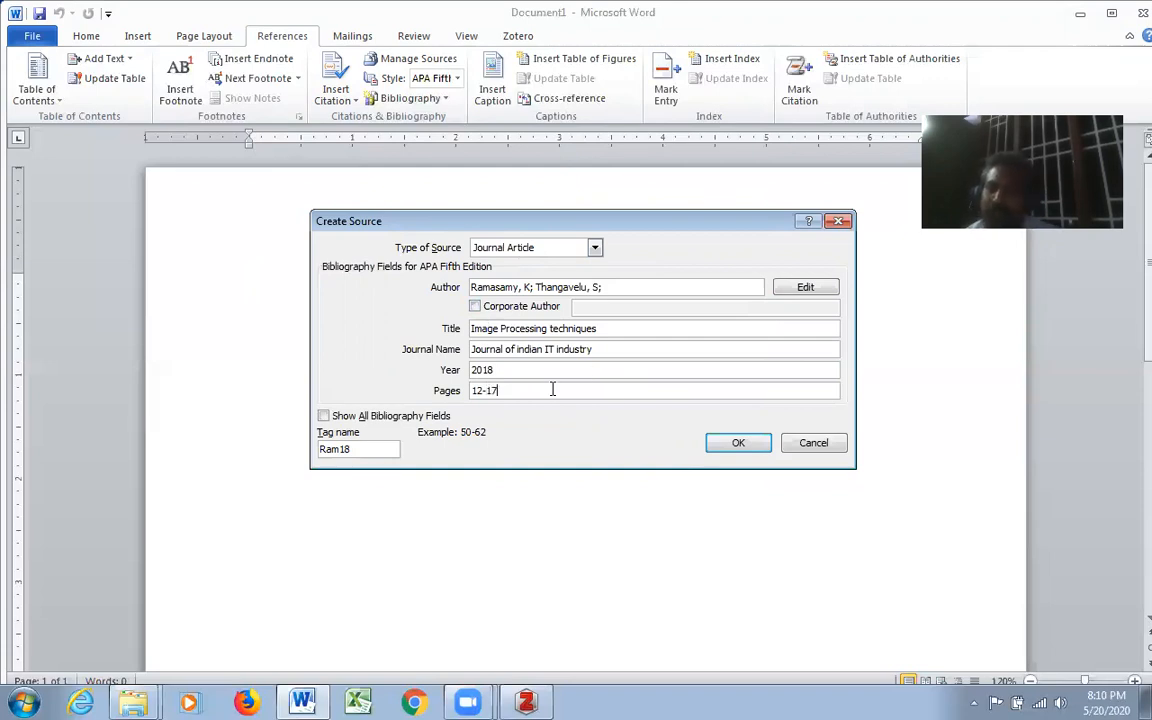
- Complete the source with volume 23 and issue 4 from the full set of bibliography fields, and insert its citation
click(323, 416)
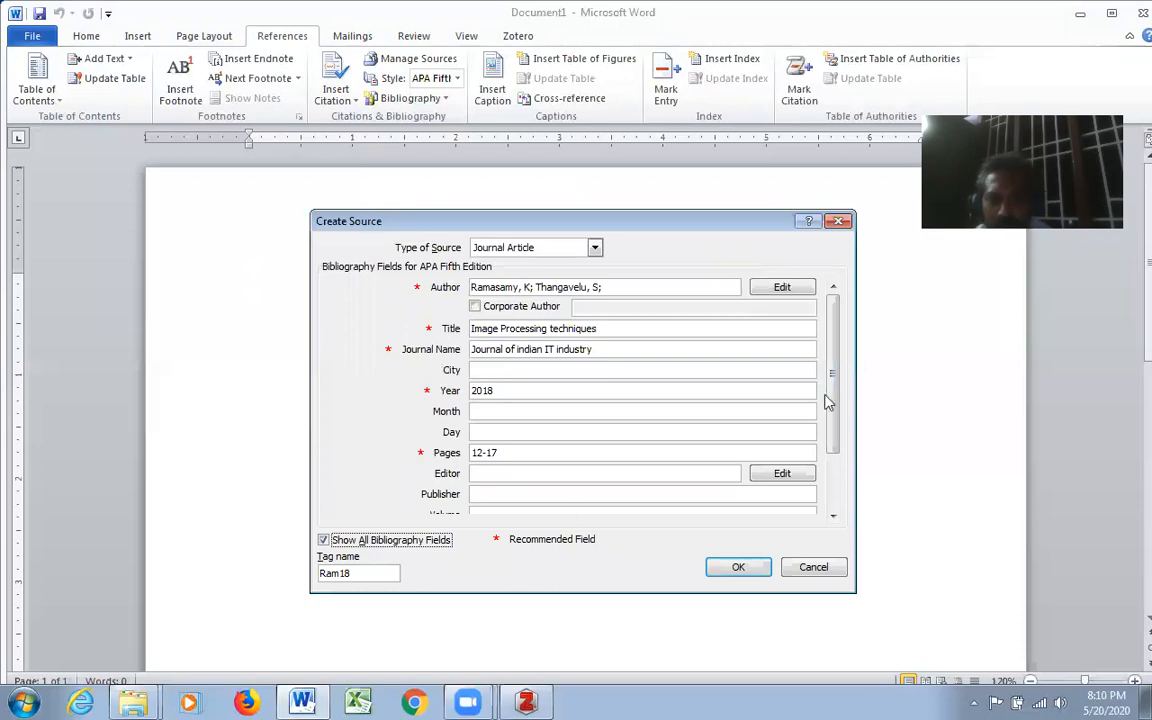
drag(836, 357, 836, 406)
click(500, 432)
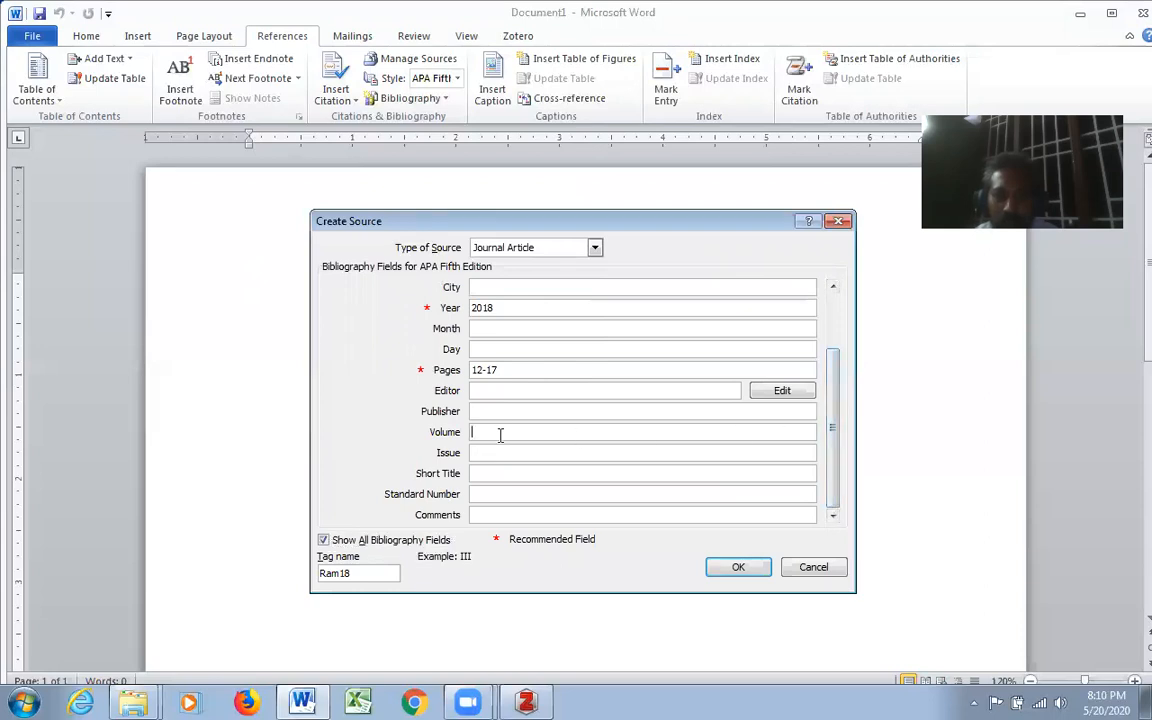
text(23)
click(530, 454)
text(4)
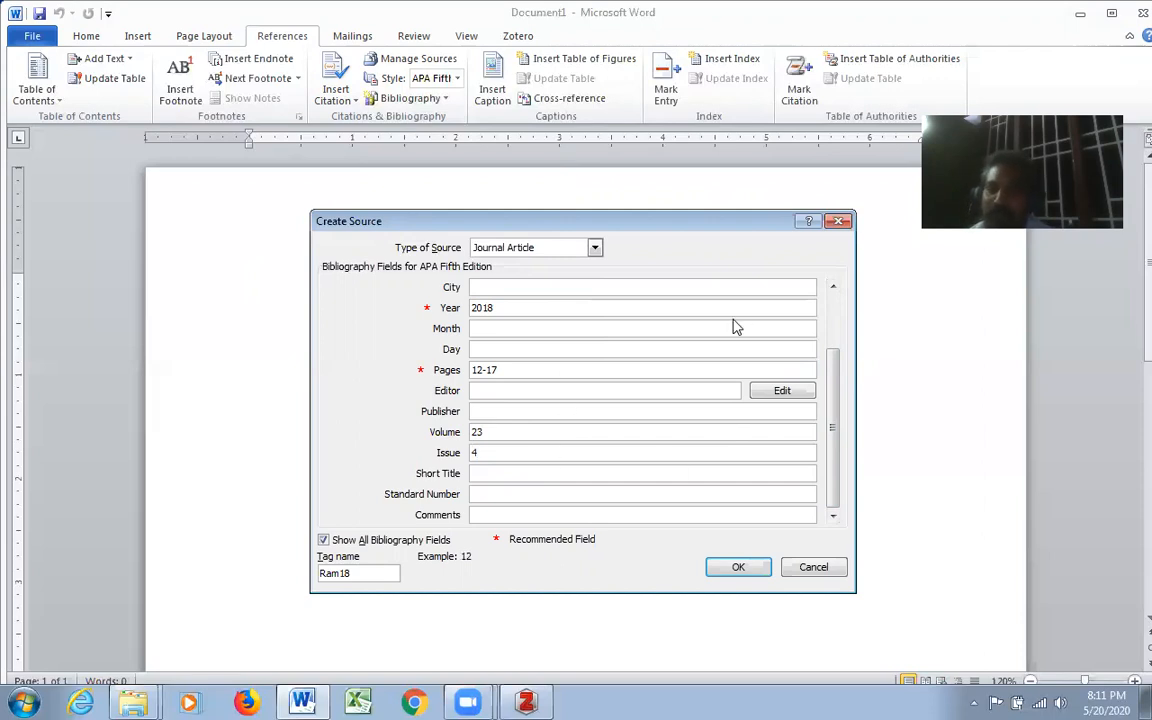
drag(834, 398, 833, 315)
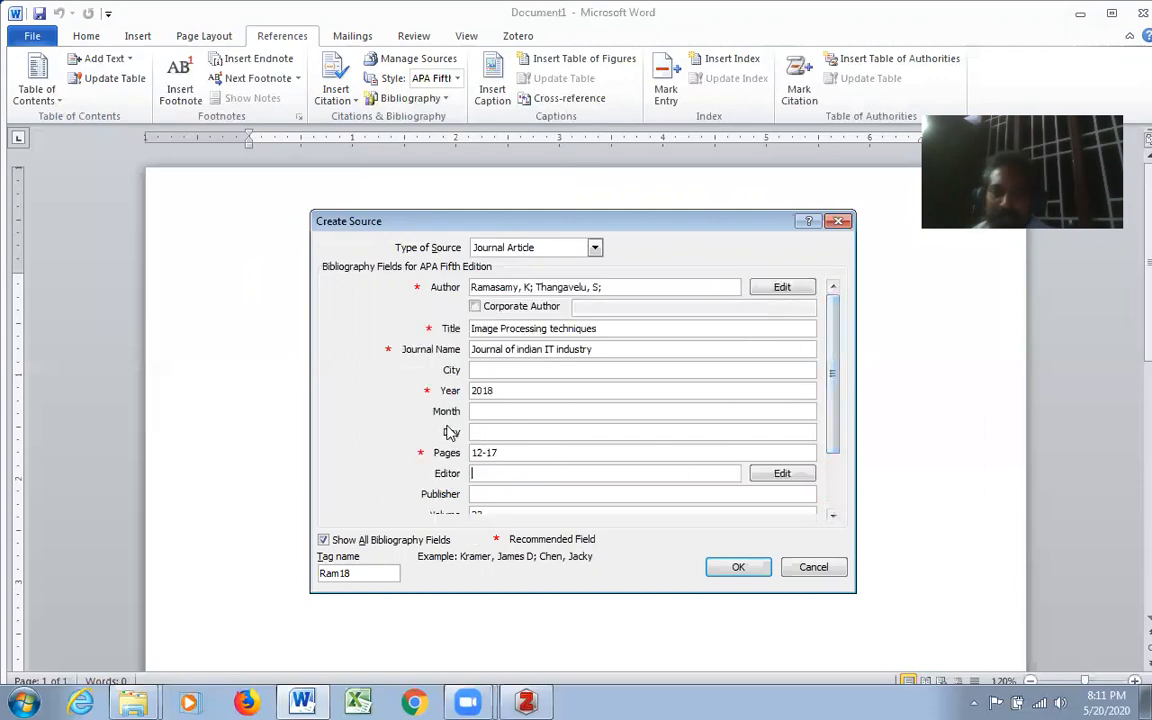
click(745, 576)
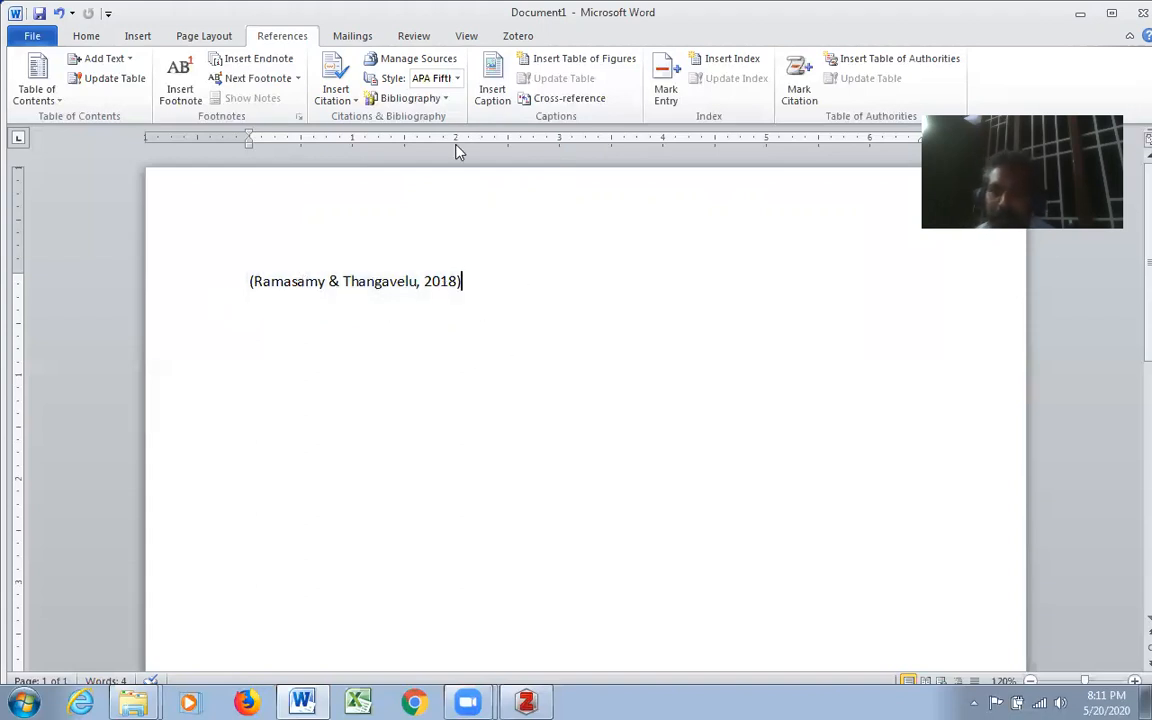
- Try the Chicago Fifteenth Edition, MLA Sixth Edition and Turabian Sixth Edition styles in turn on the inserted citation
click(457, 79)
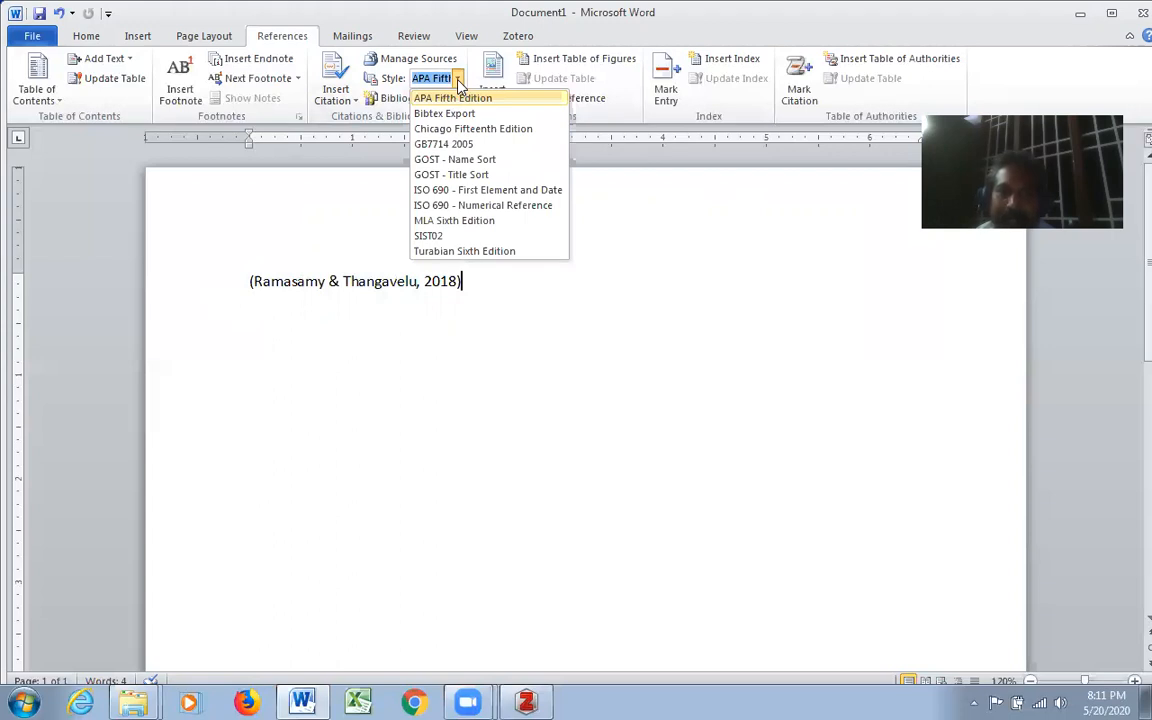
click(475, 130)
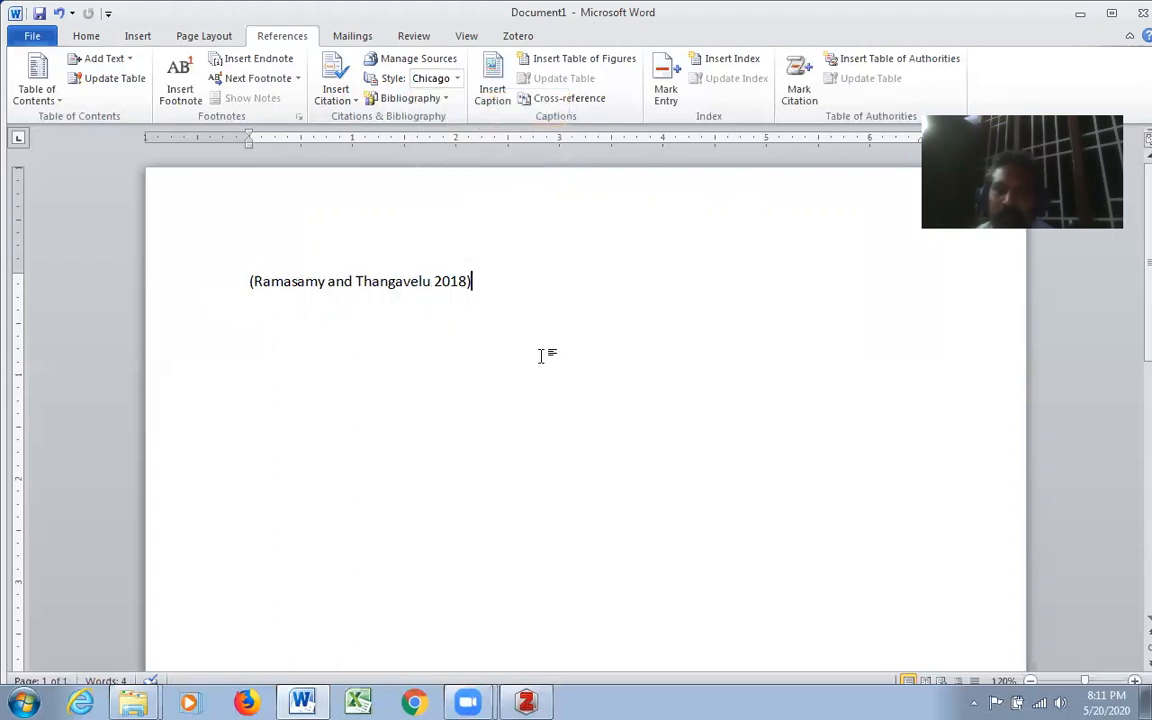
click(457, 79)
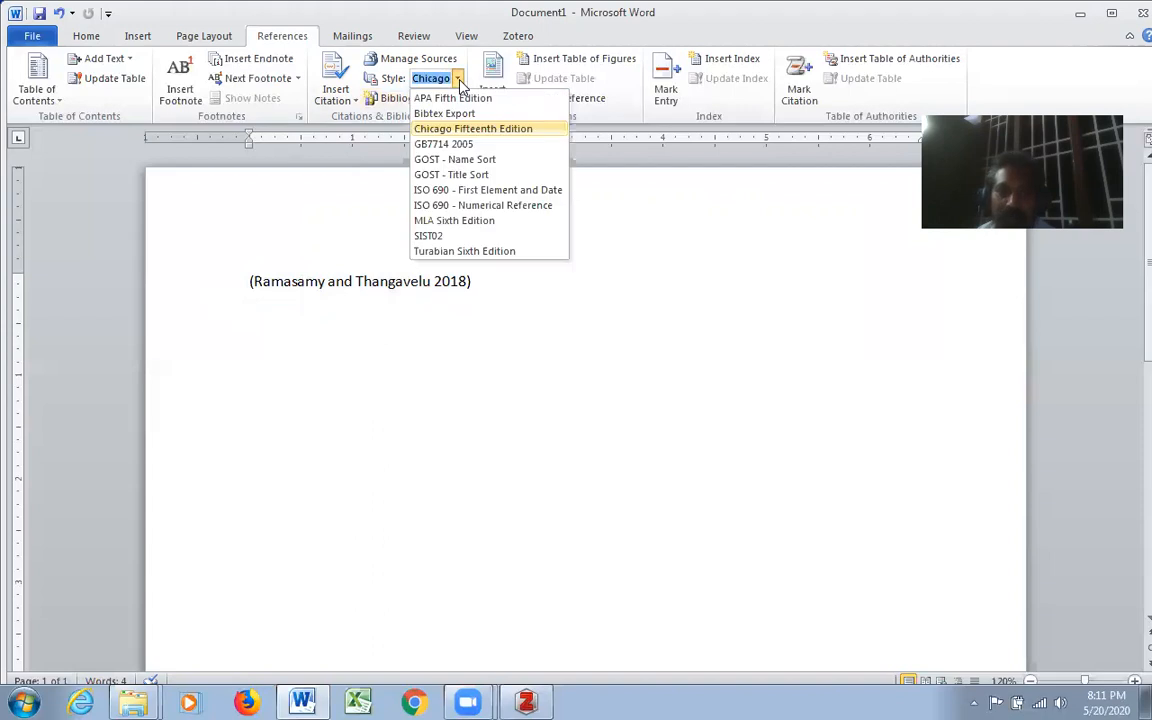
click(480, 220)
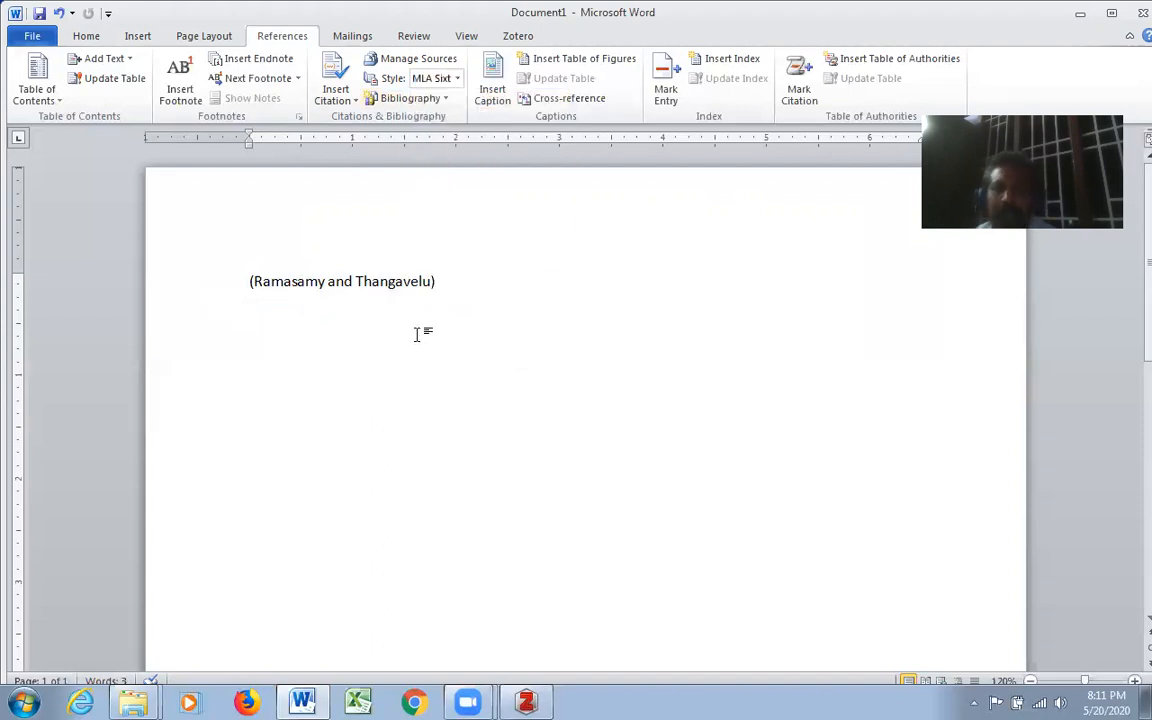
click(418, 78)
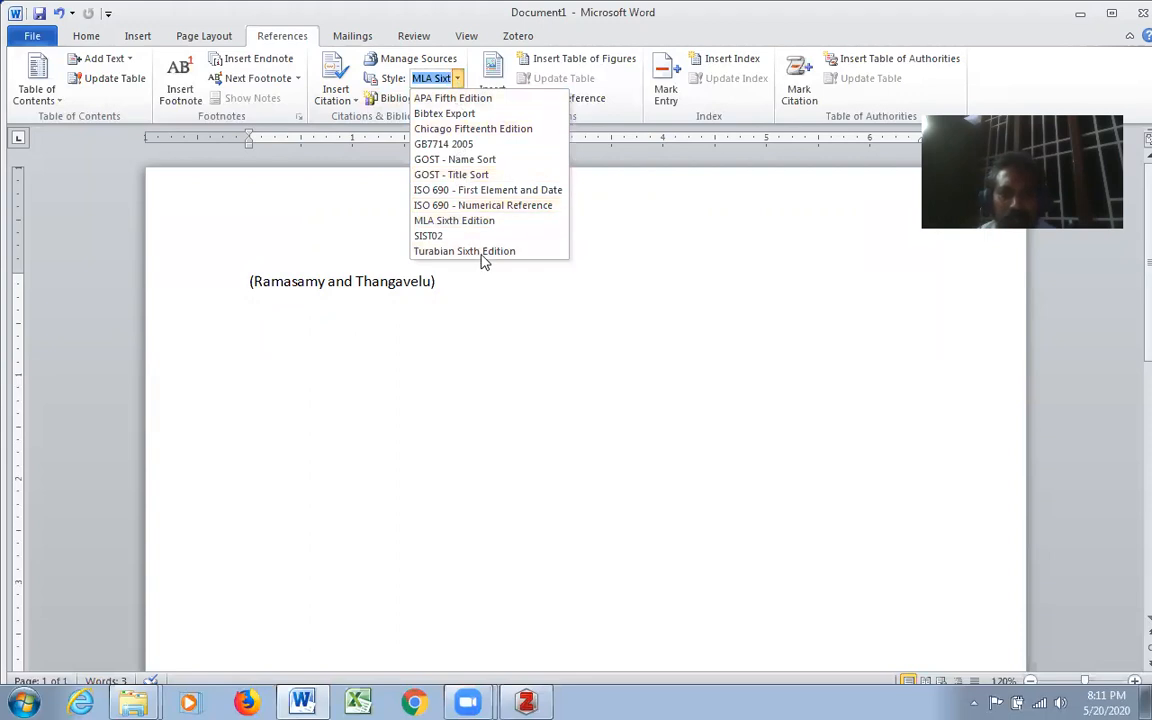
click(482, 254)
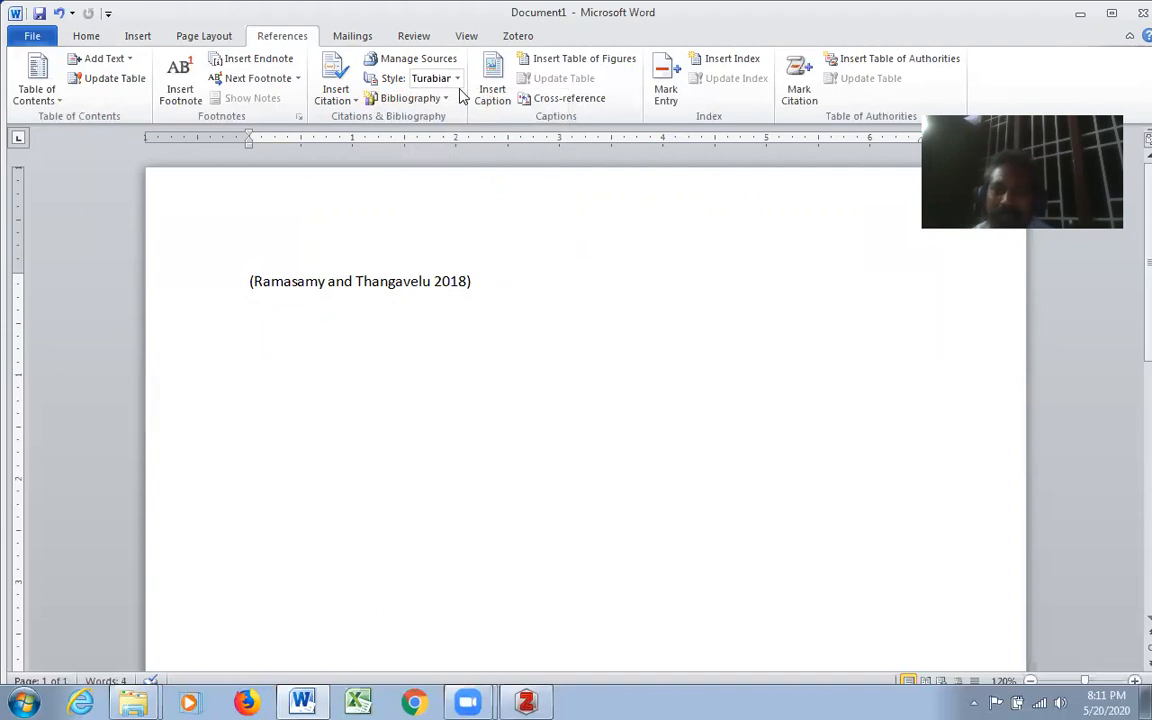
- Set the citation style to APA Fifth Edition and start a new paragraph two lines below the citation
click(418, 78)
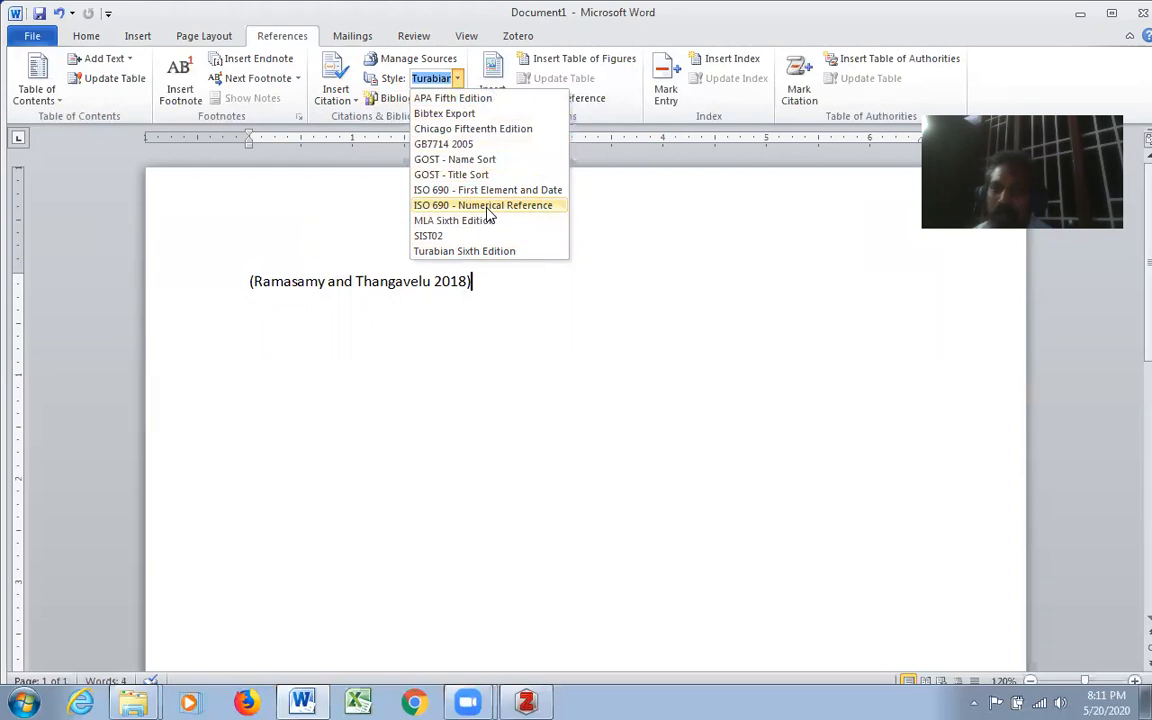
click(455, 98)
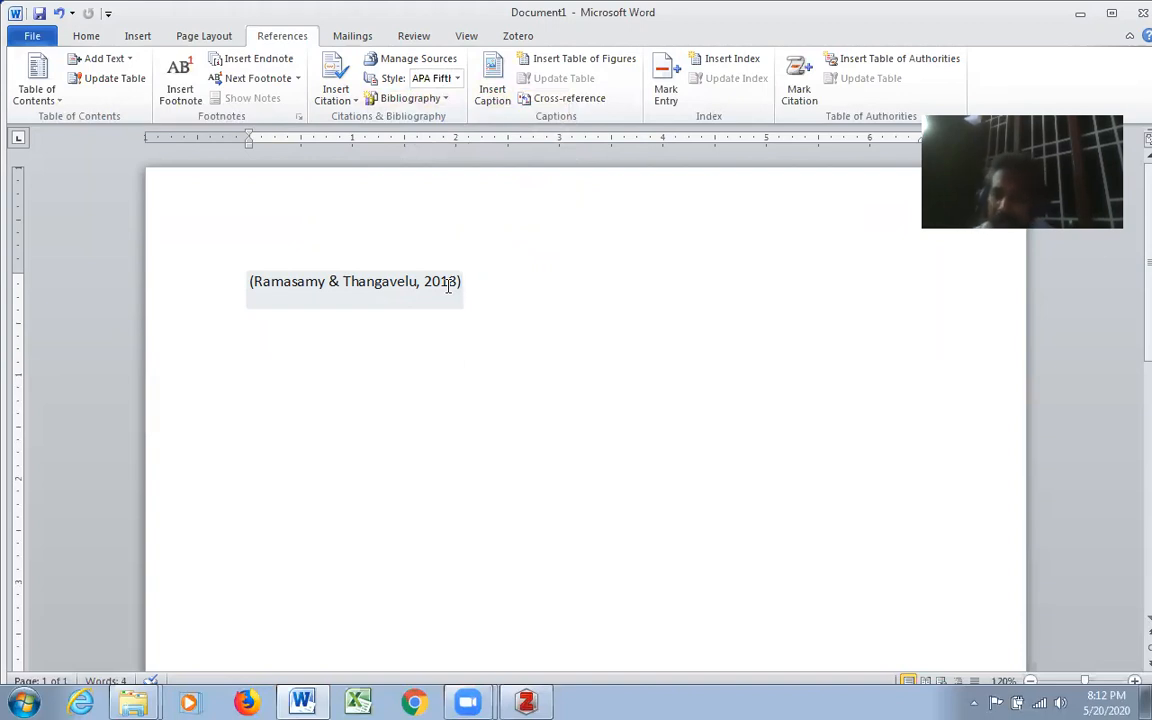
key(Return)
key(Return)
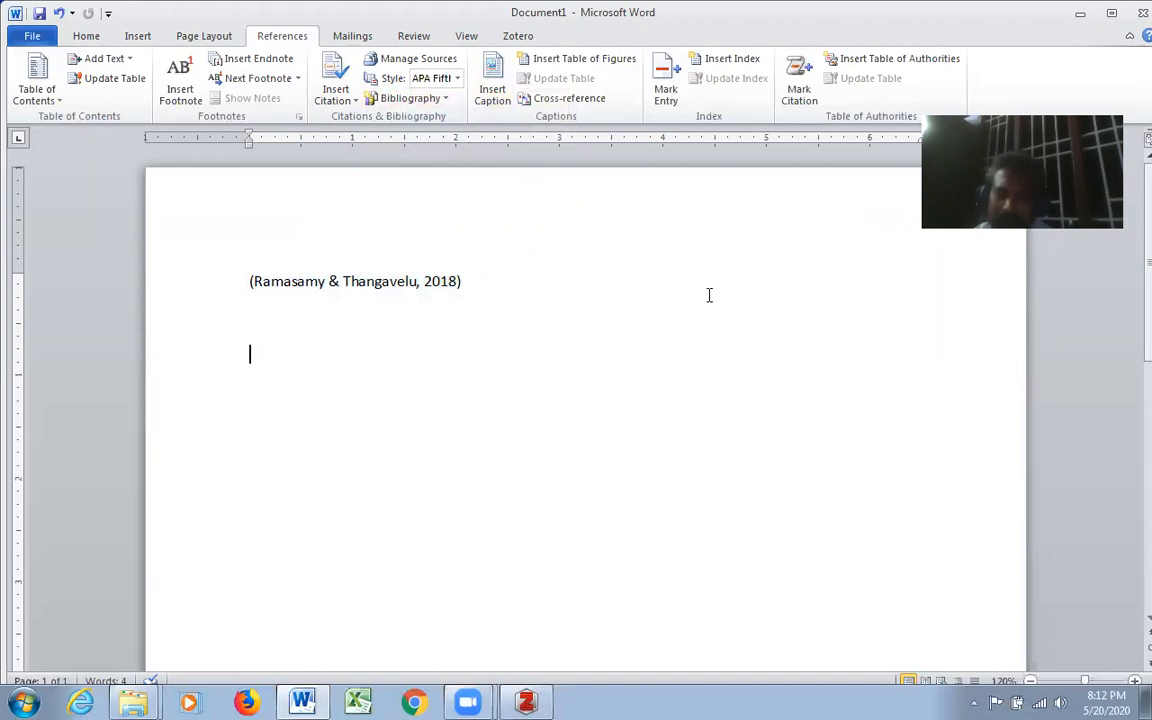
- Insert the built-in Bibliography below the citation and place the cursor on the line beneath it
click(446, 99)
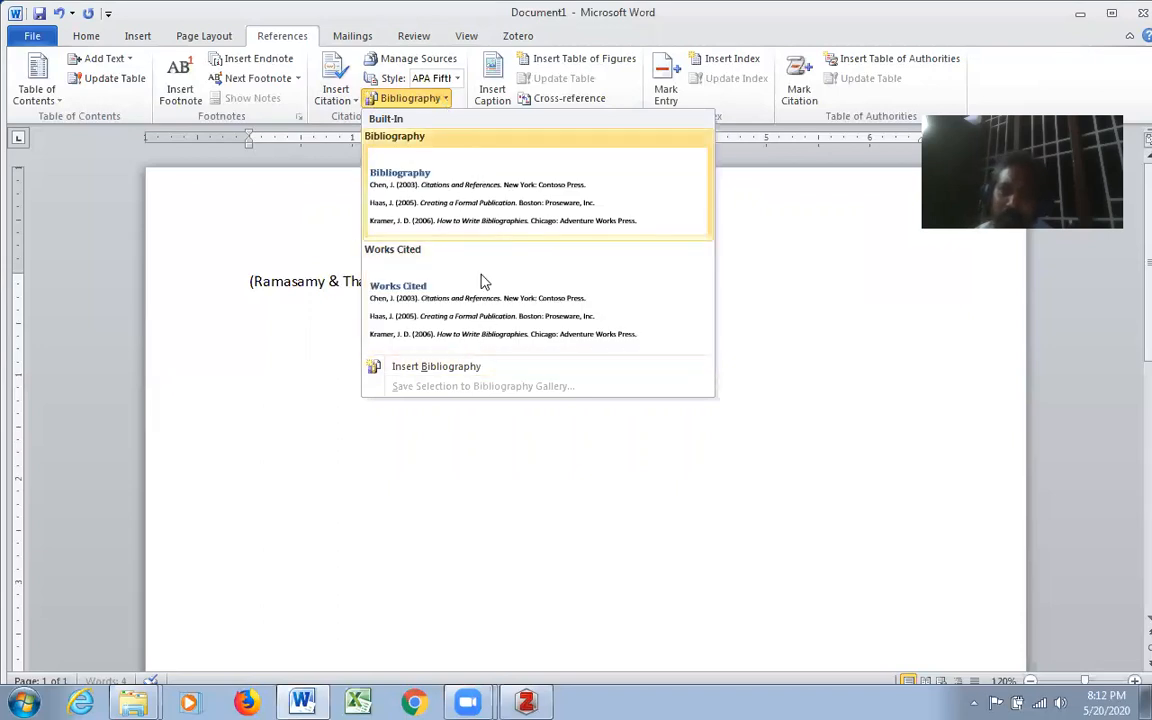
click(517, 211)
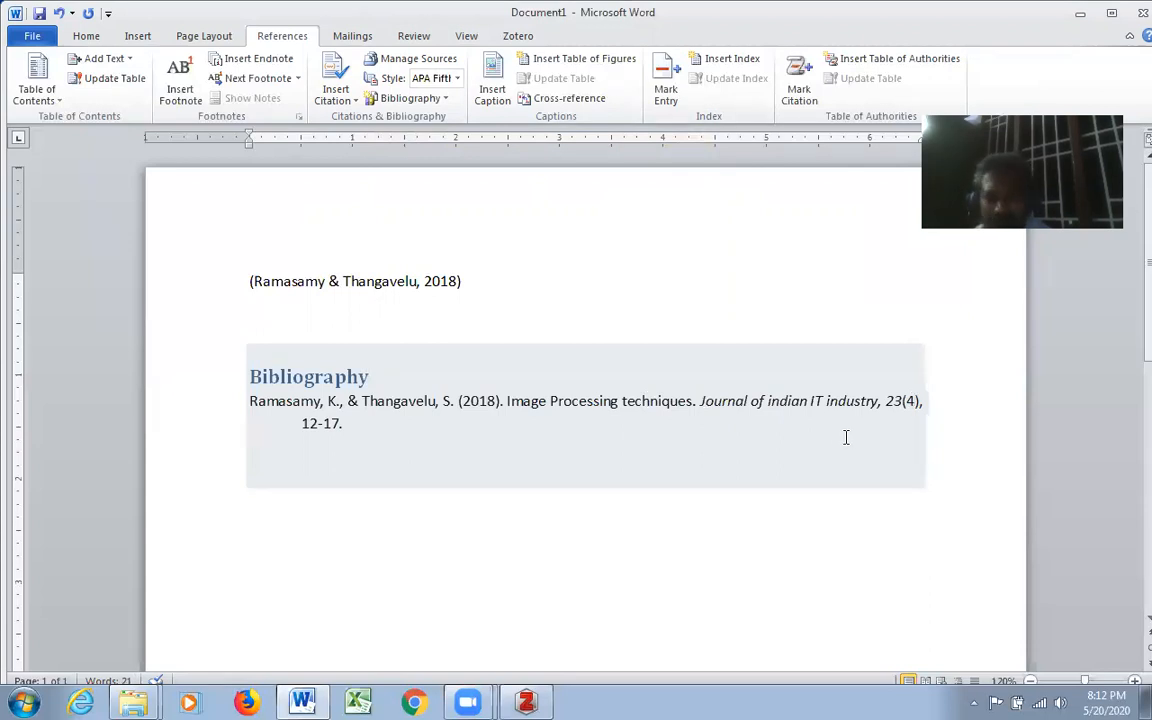
click(836, 503)
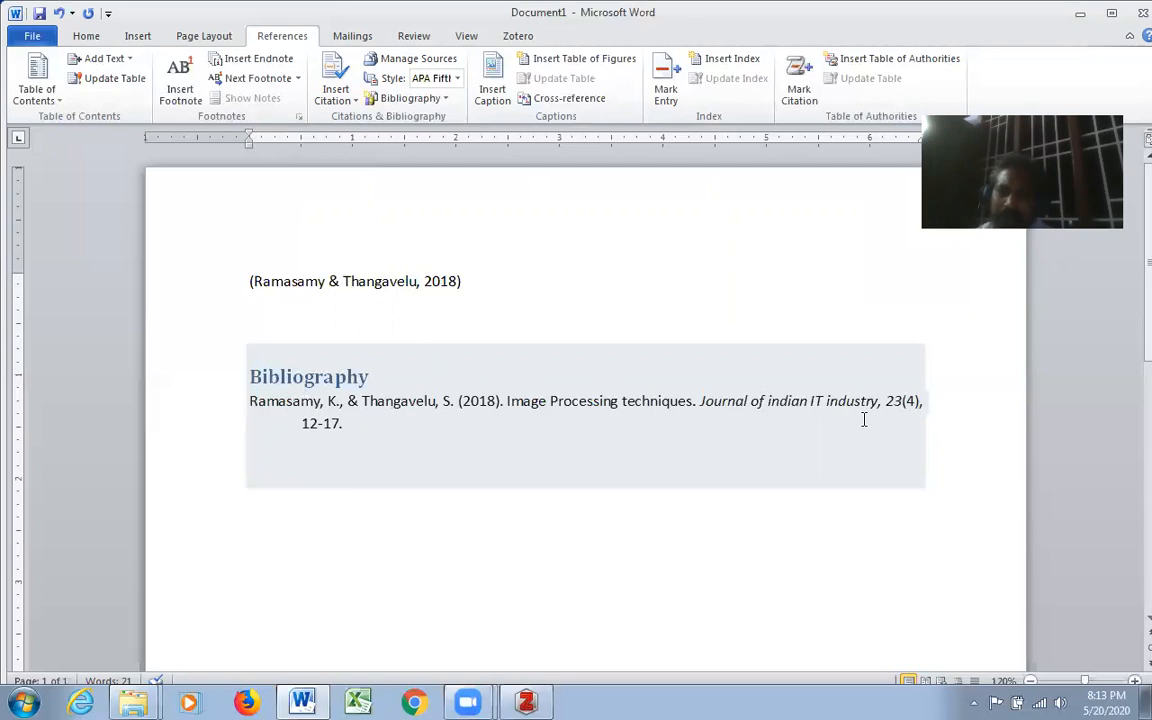
- Switch the citation and bibliography style to Chicago Fifteenth Edition
click(458, 79)
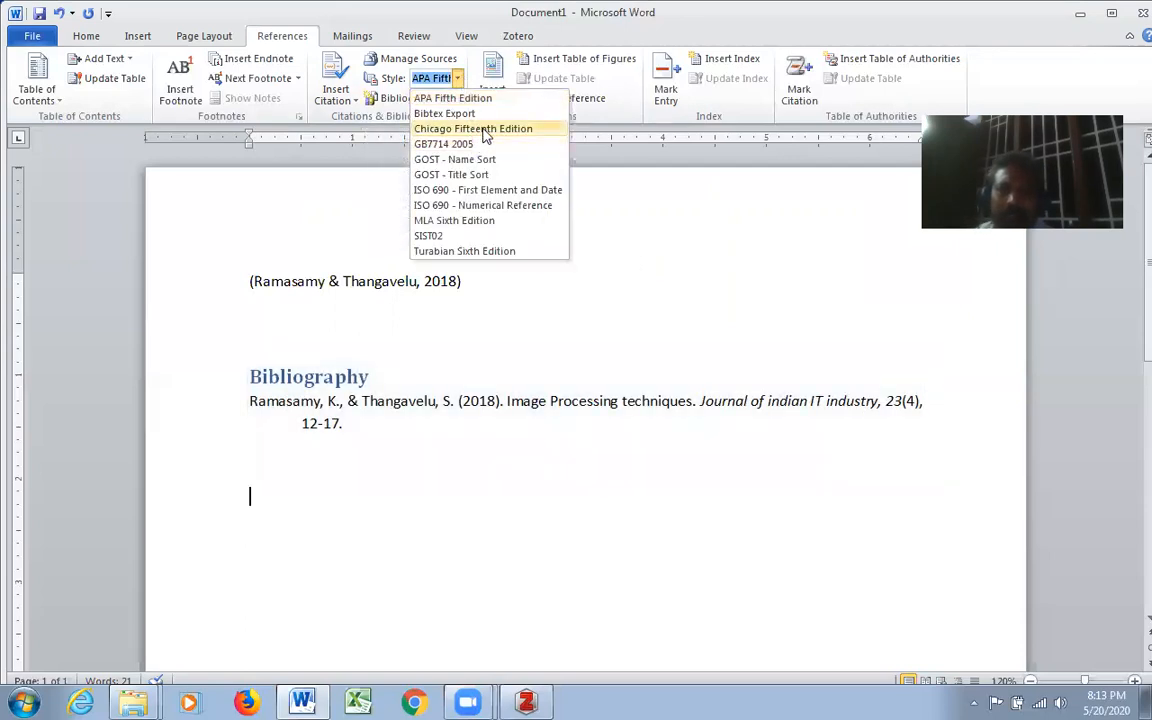
click(478, 129)
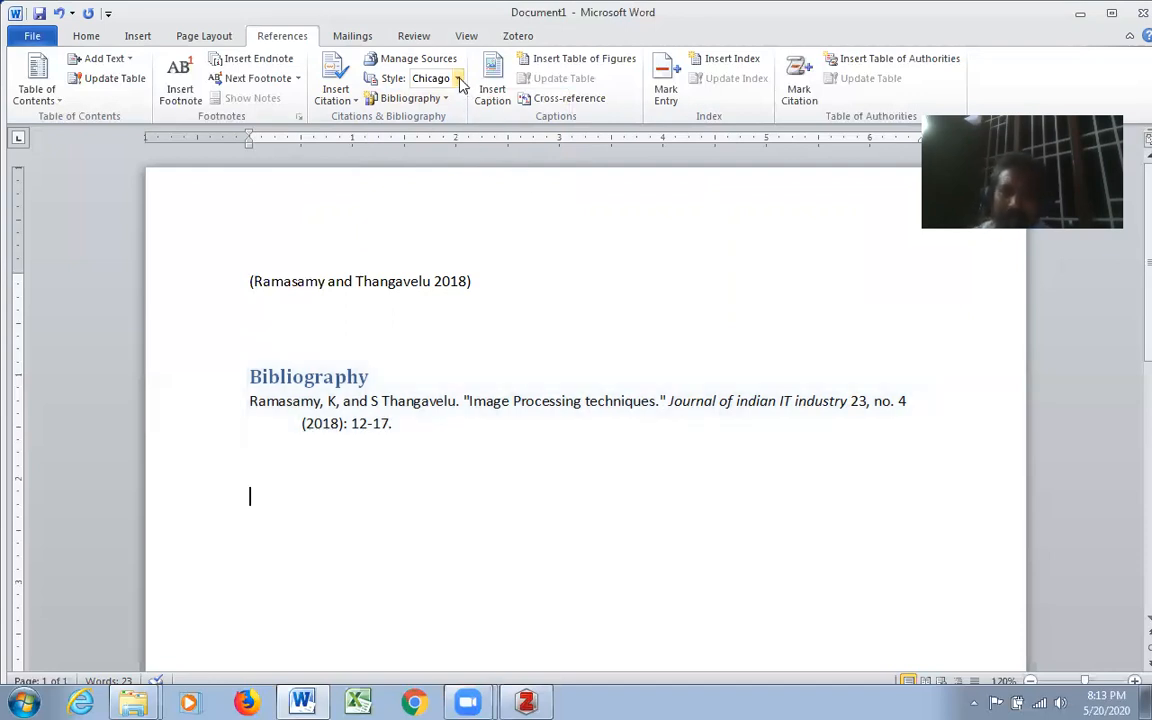
click(422, 78)
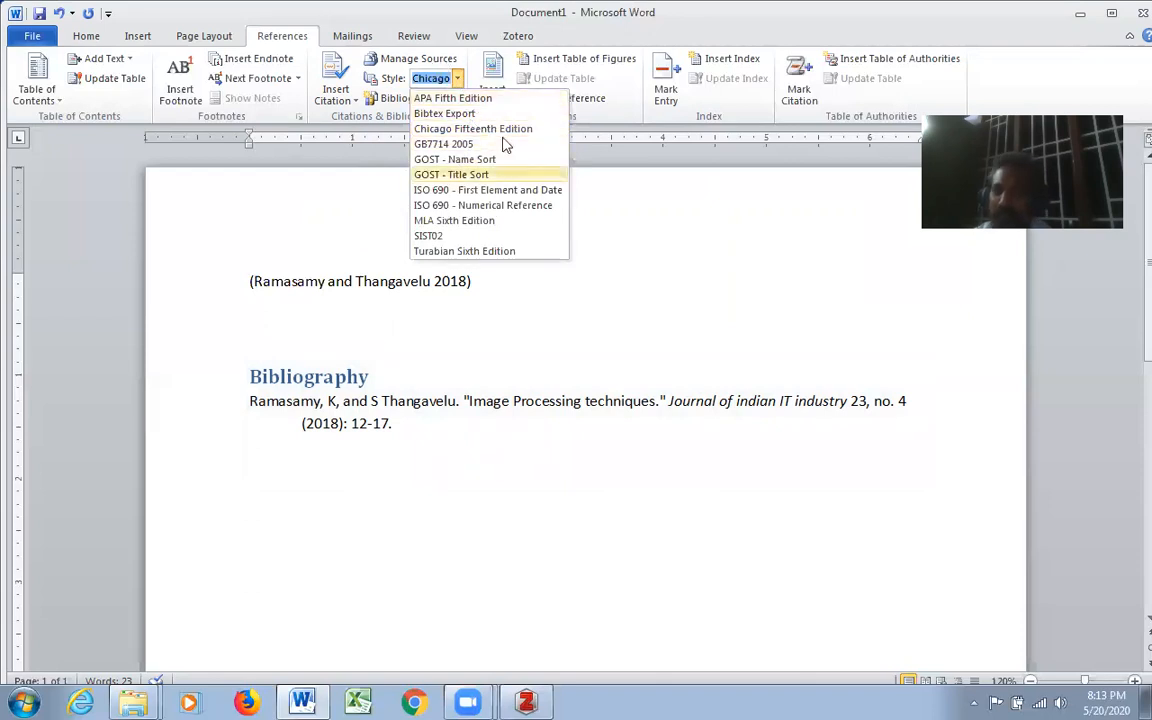
click(581, 372)
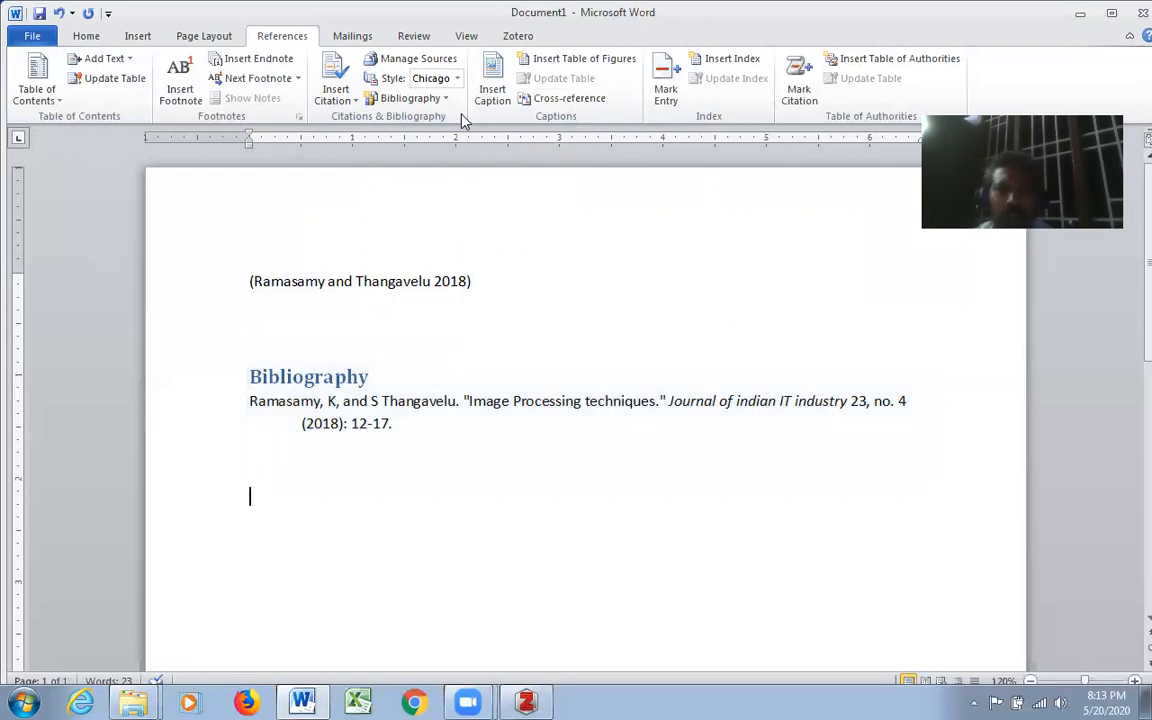
- Start a new citation source below the bibliography and enter the author's name
click(355, 100)
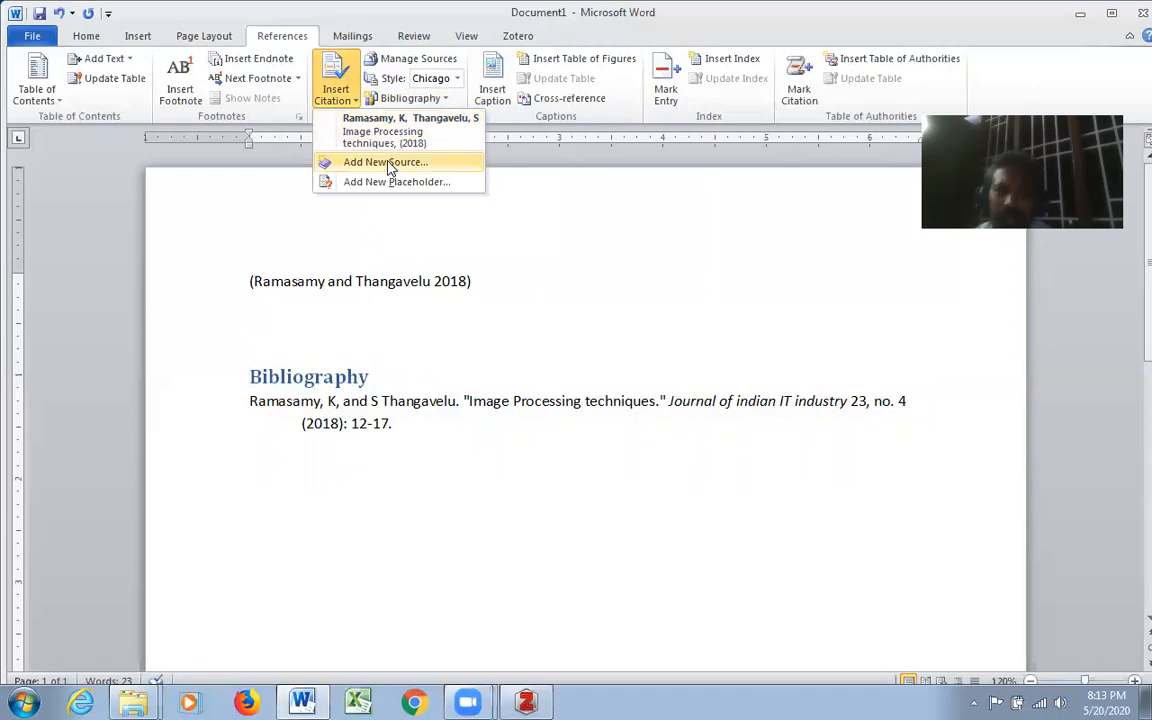
click(390, 166)
click(596, 248)
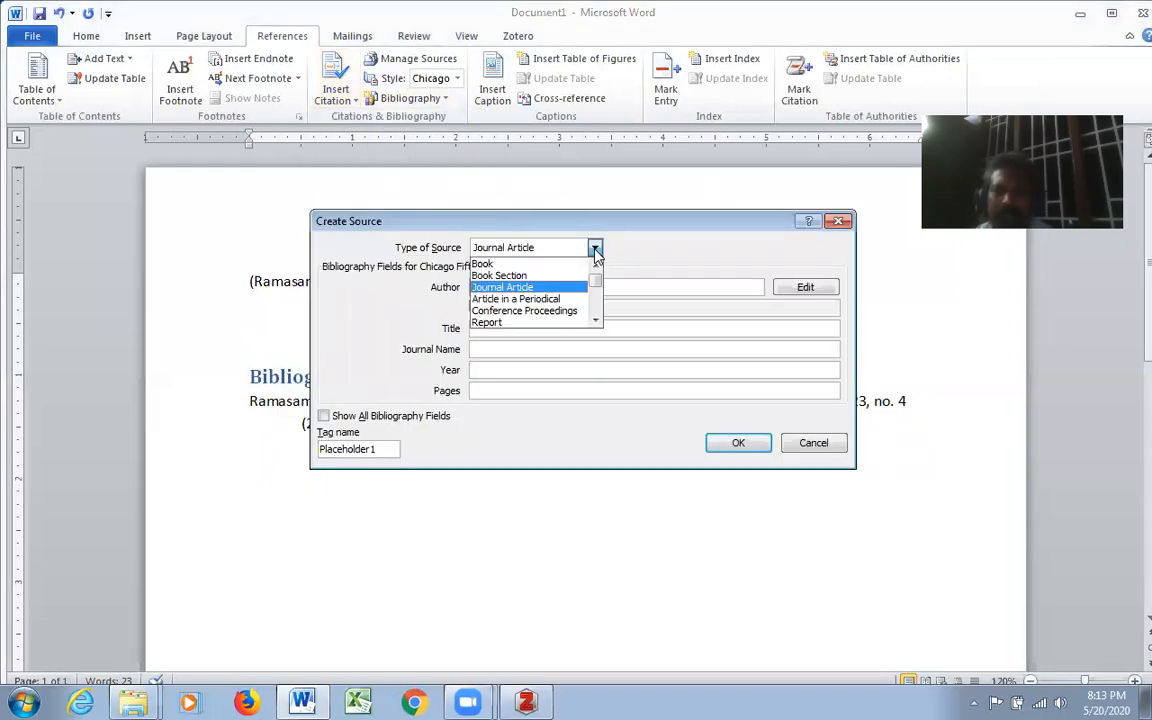
click(488, 240)
click(563, 284)
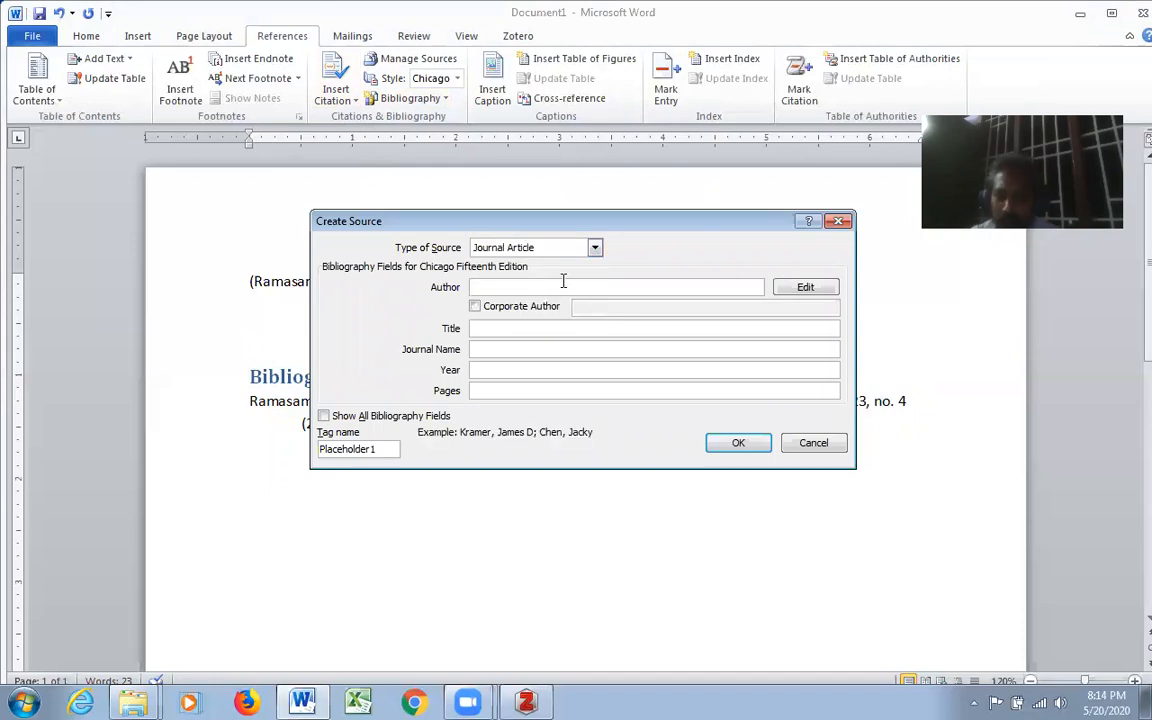
text(Bala, V)
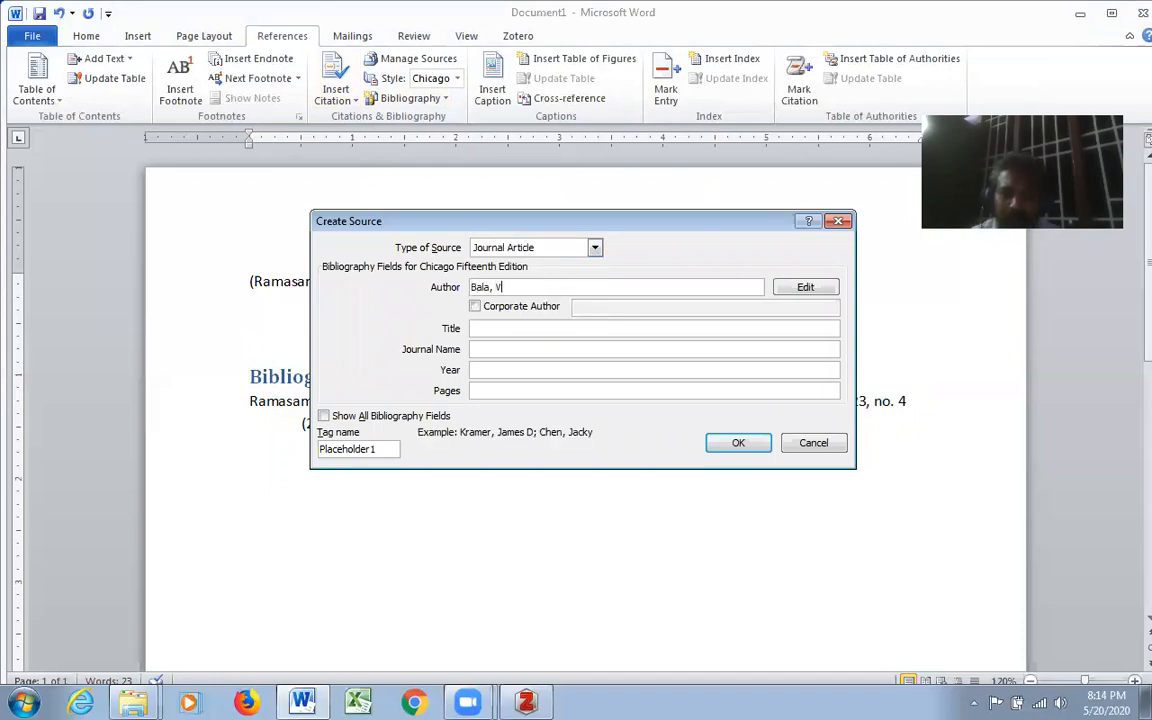
- Give the new source the title Artificial Intelligence
click(552, 329)
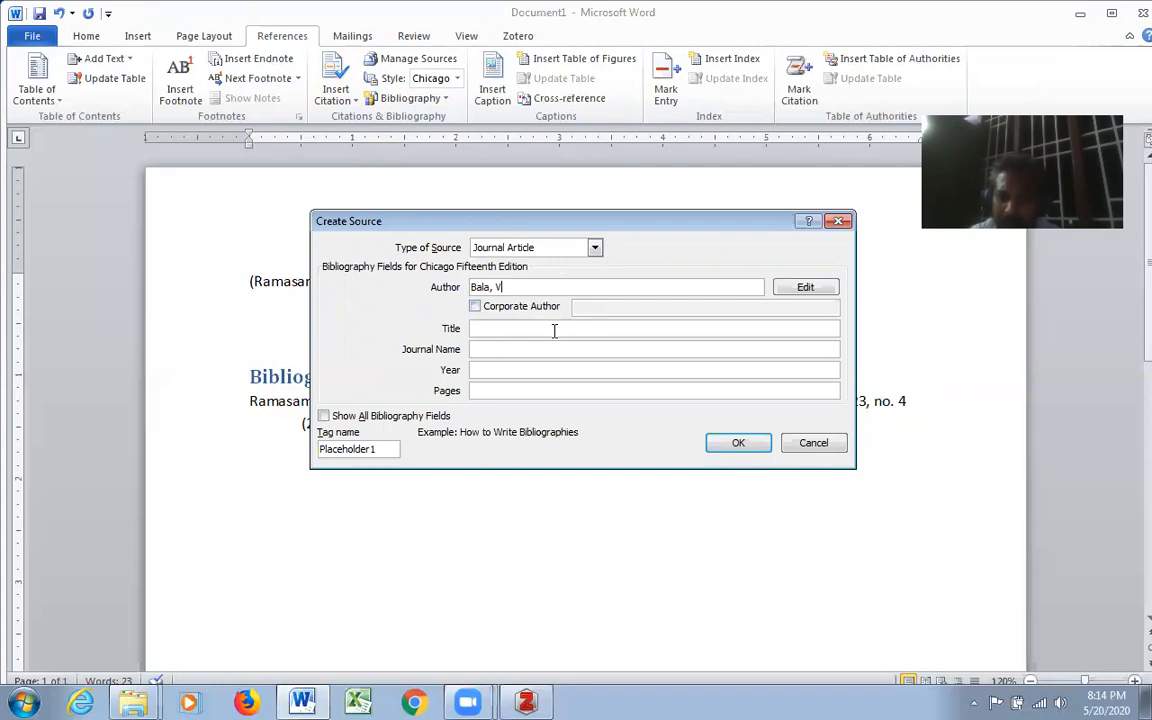
text(Artifi)
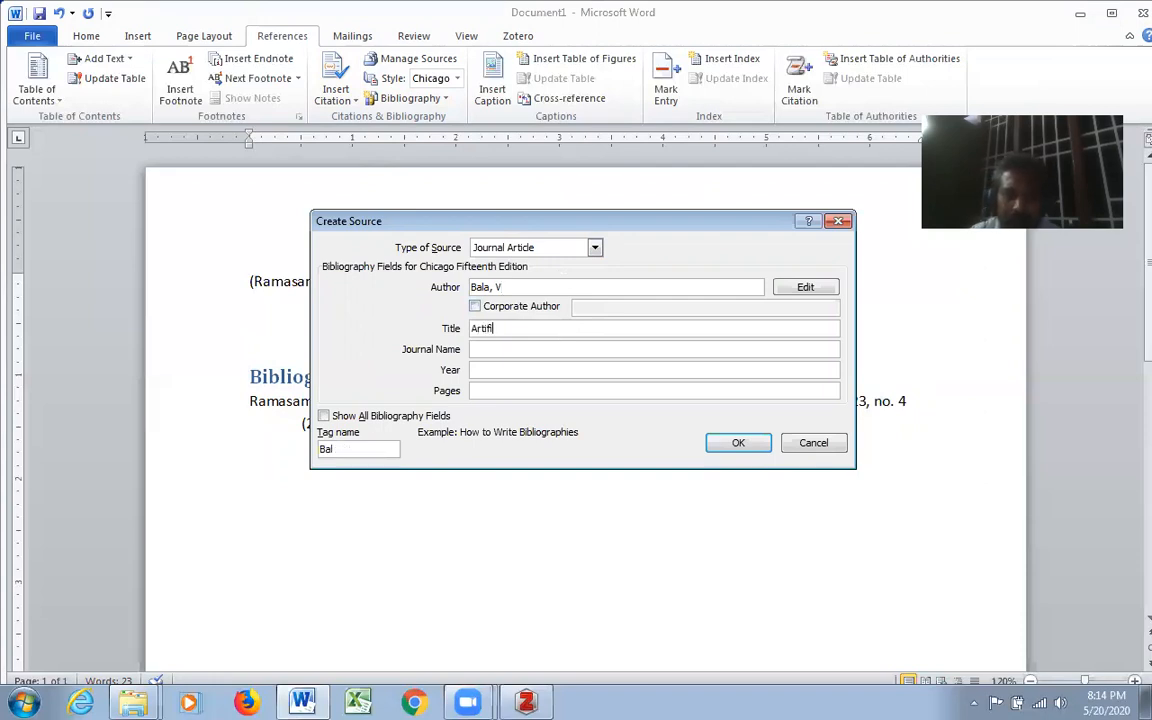
text(cial Intee)
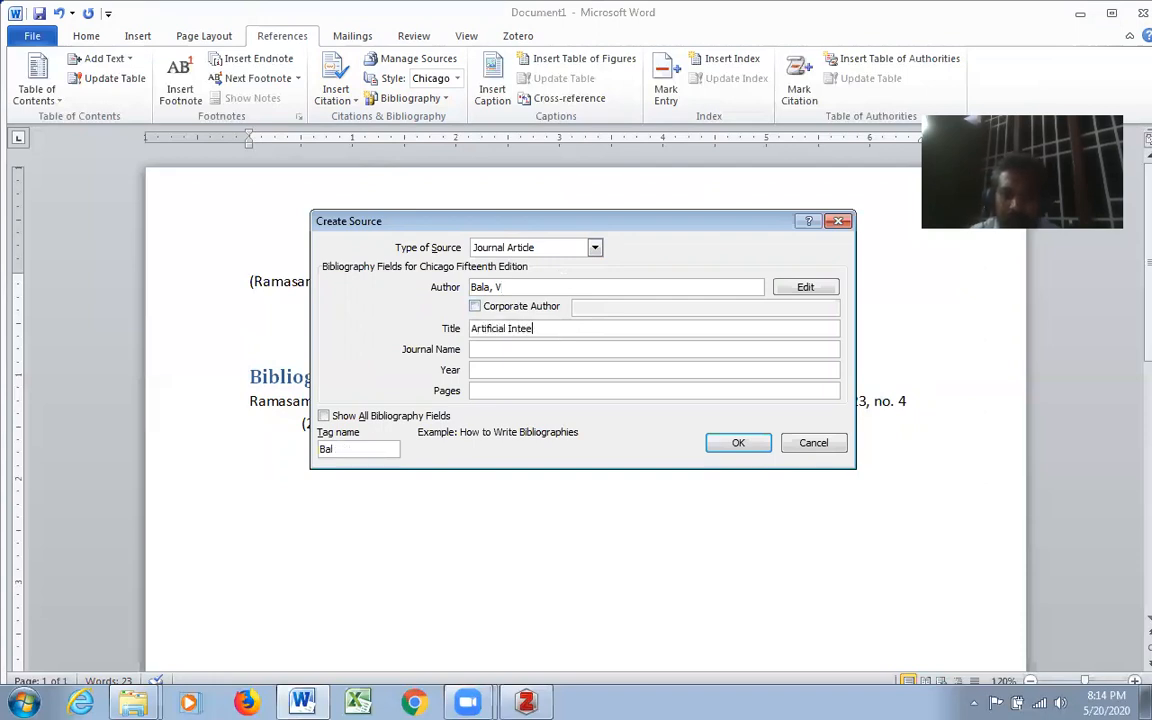
key(BackSpace)
key(BackSpace)
key(BackSpace)
key(BackSpace)
text(gence)
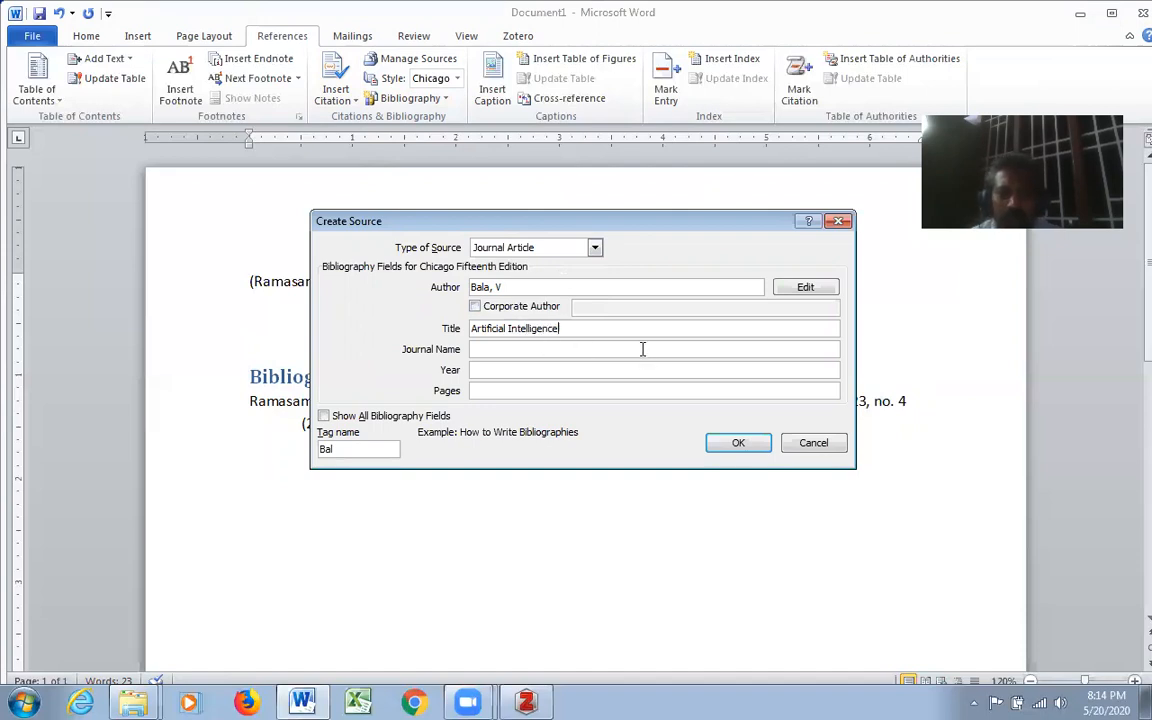
- Change the source type to Book and set its year to 2017 and city to Madras
click(594, 247)
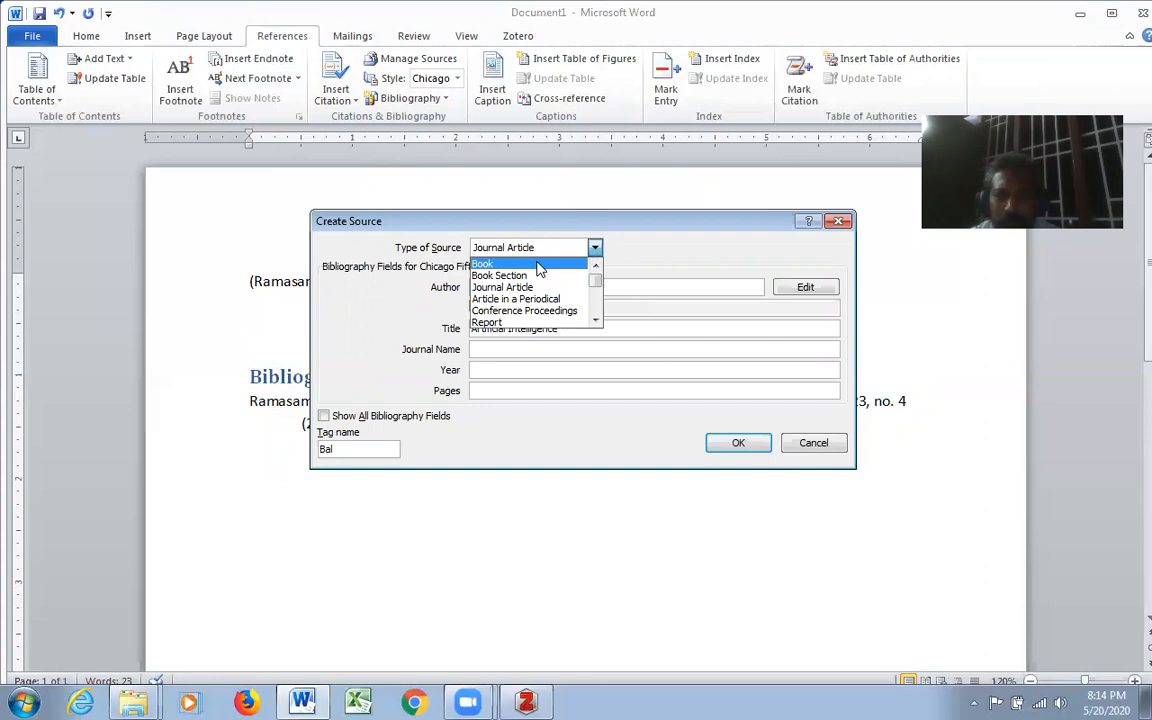
click(539, 264)
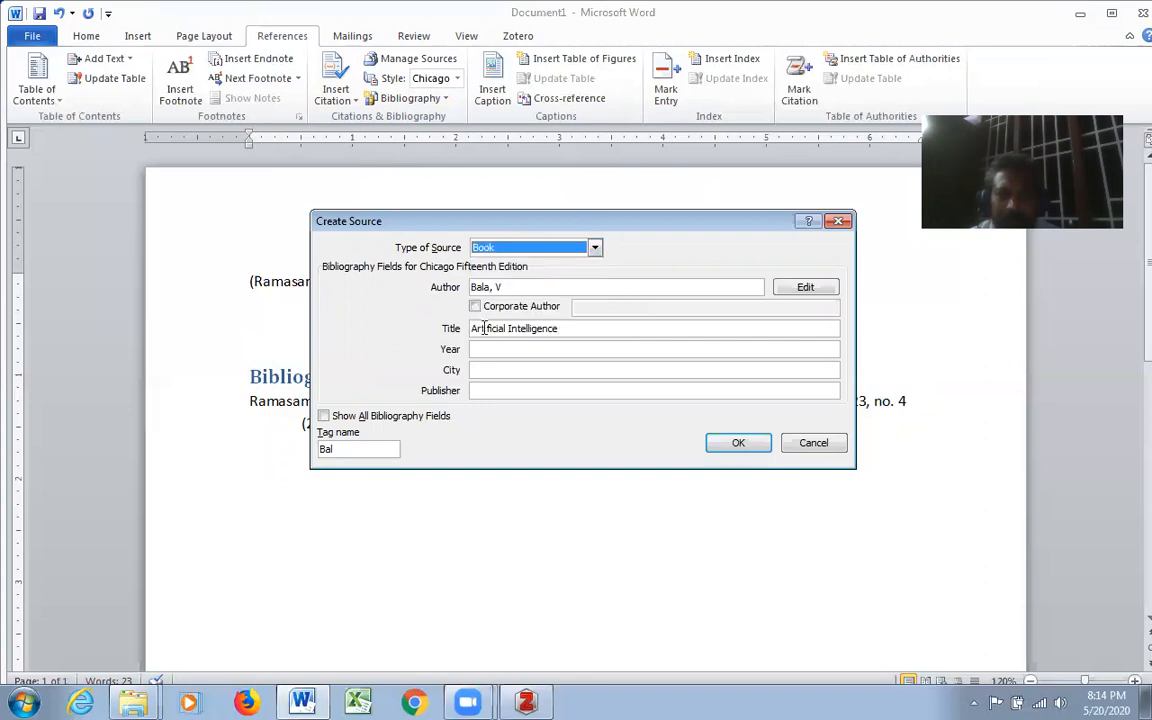
click(522, 349)
text(2017)
click(547, 368)
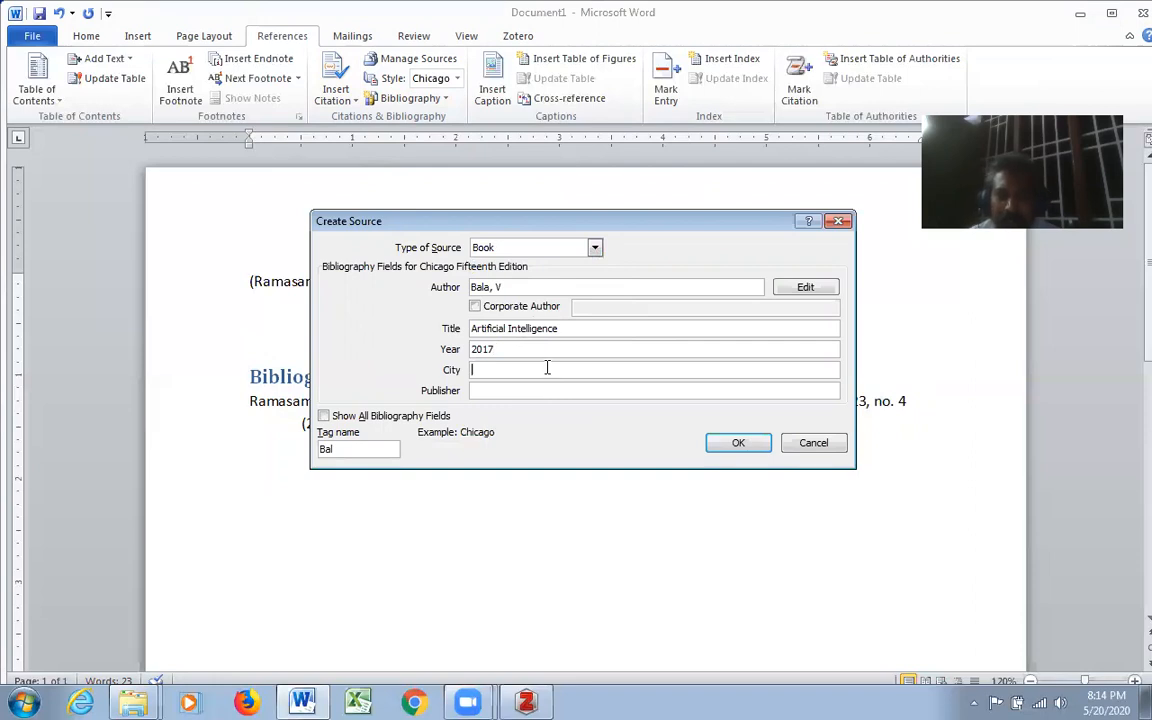
text(Madras)
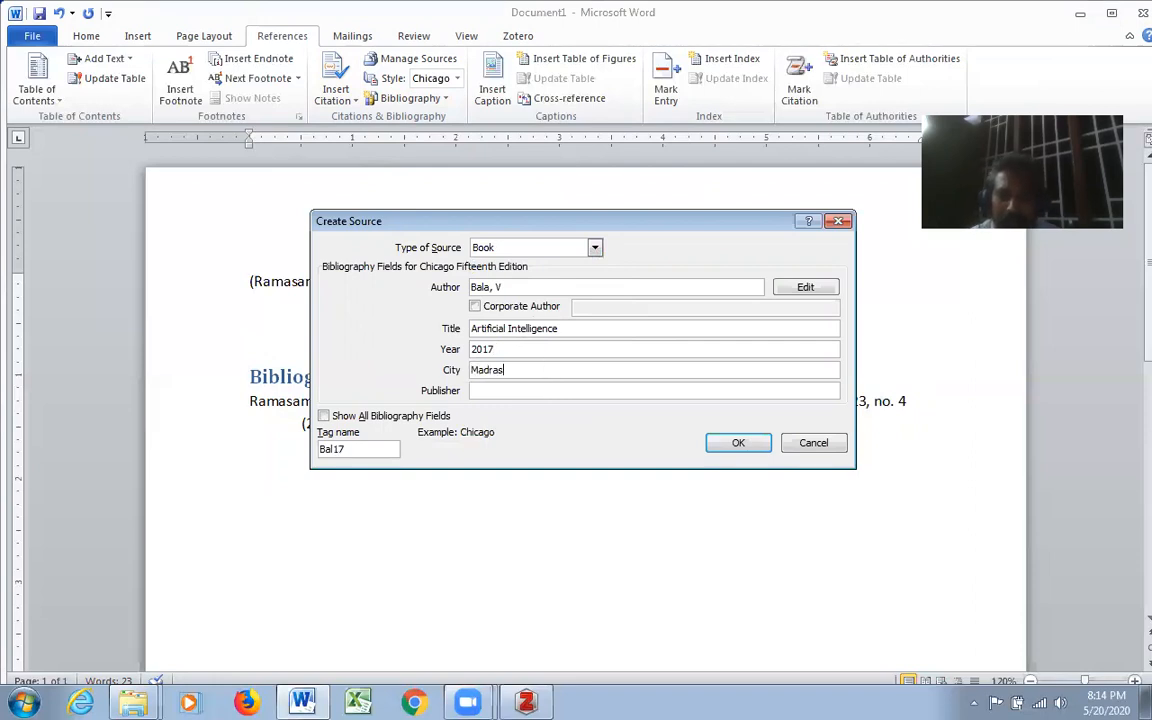
- Set the book's publisher to ABC Limited and insert the citation for the new source
click(532, 391)
text(ABC Limited)
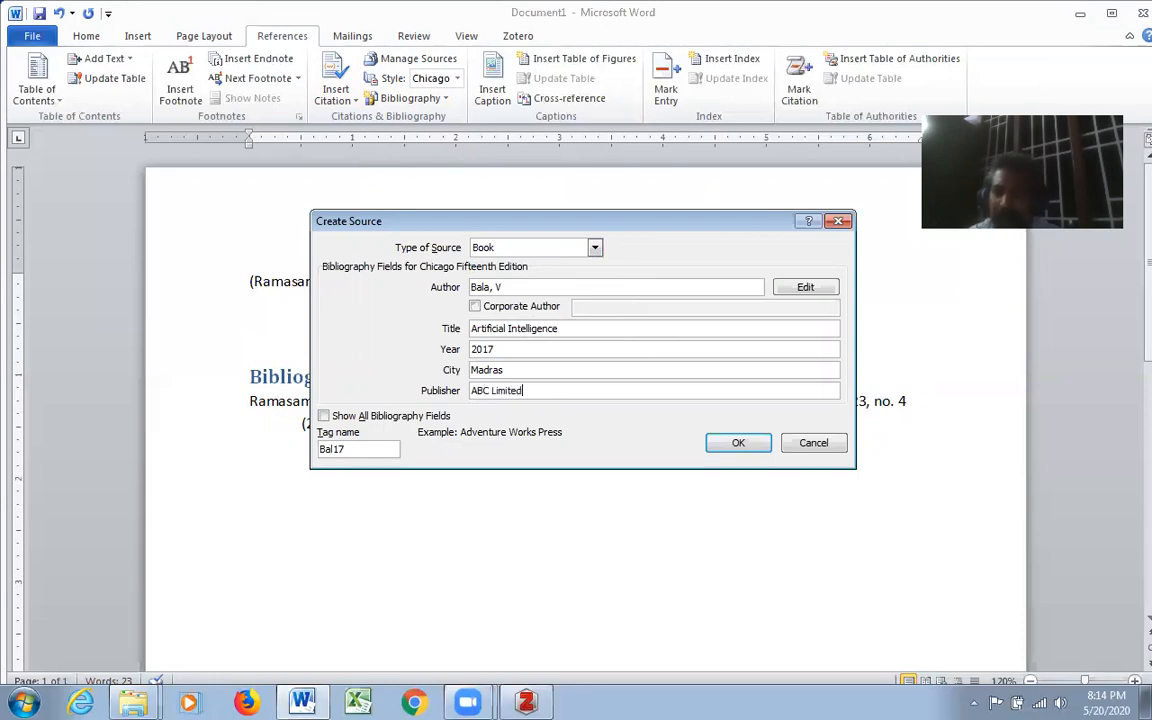
click(729, 445)
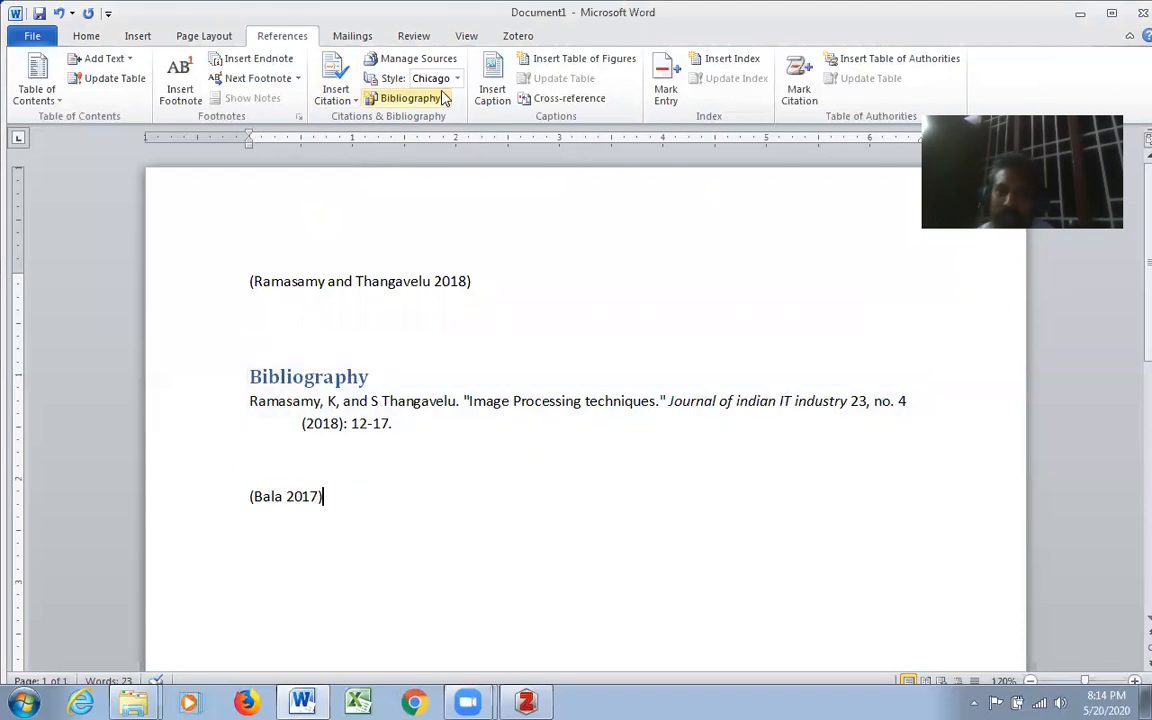
- Insert another built-in Bibliography two lines below the book citation
click(362, 490)
key(Return)
key(Return)
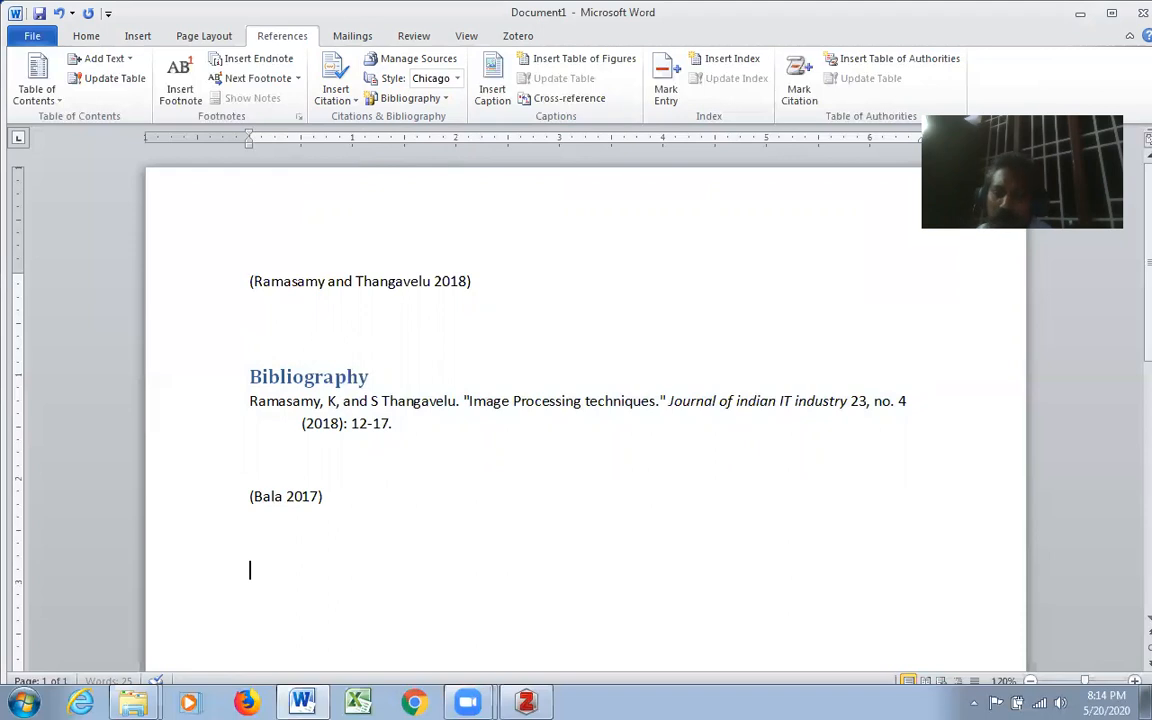
click(446, 100)
click(480, 200)
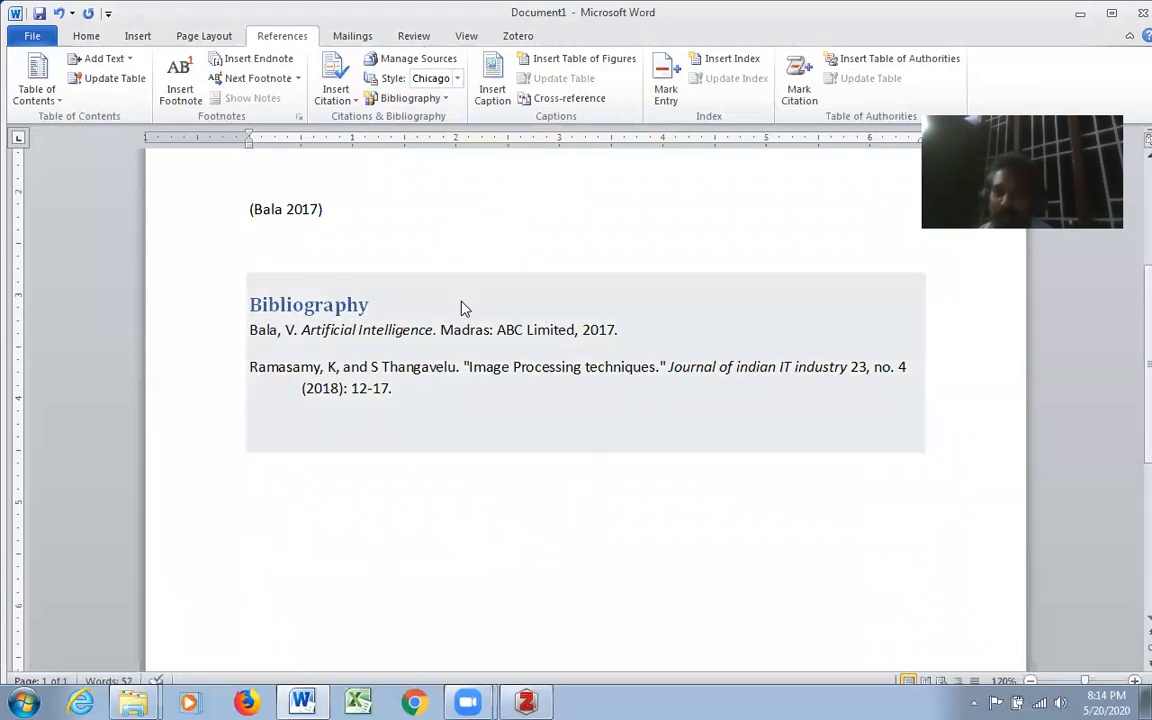
- Set the style of the citations and bibliographies to APA Fifth Edition and review both bibliographies and the available styles
click(445, 79)
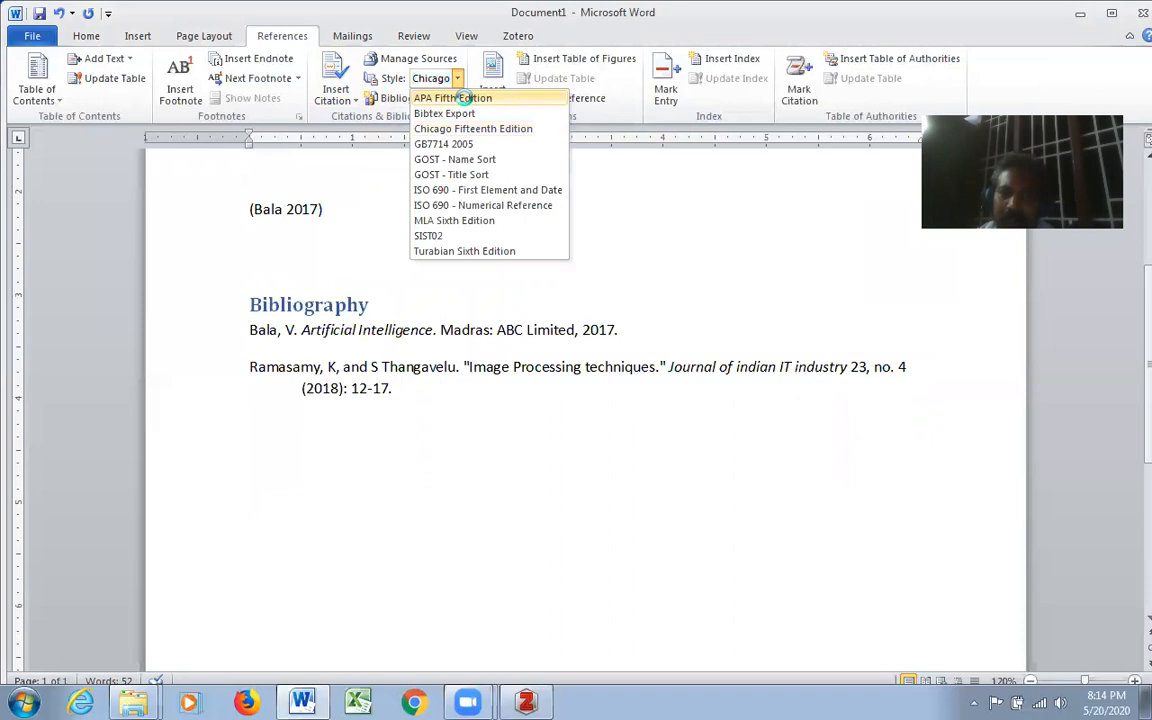
click(460, 98)
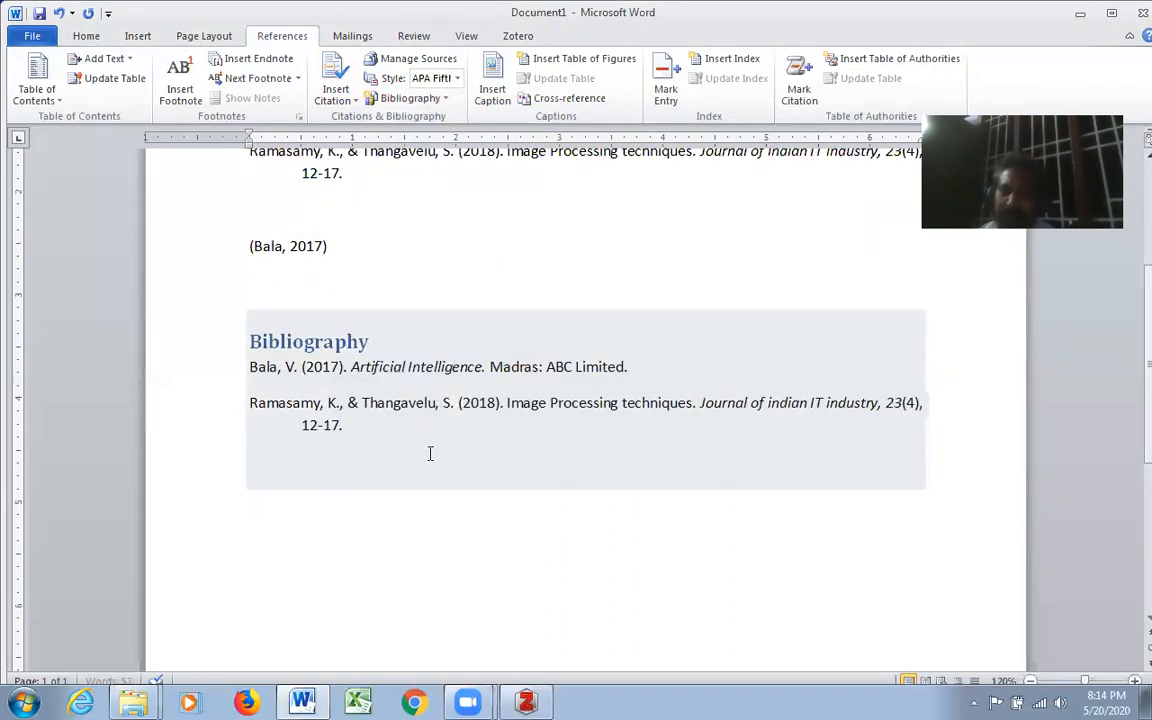
click(458, 79)
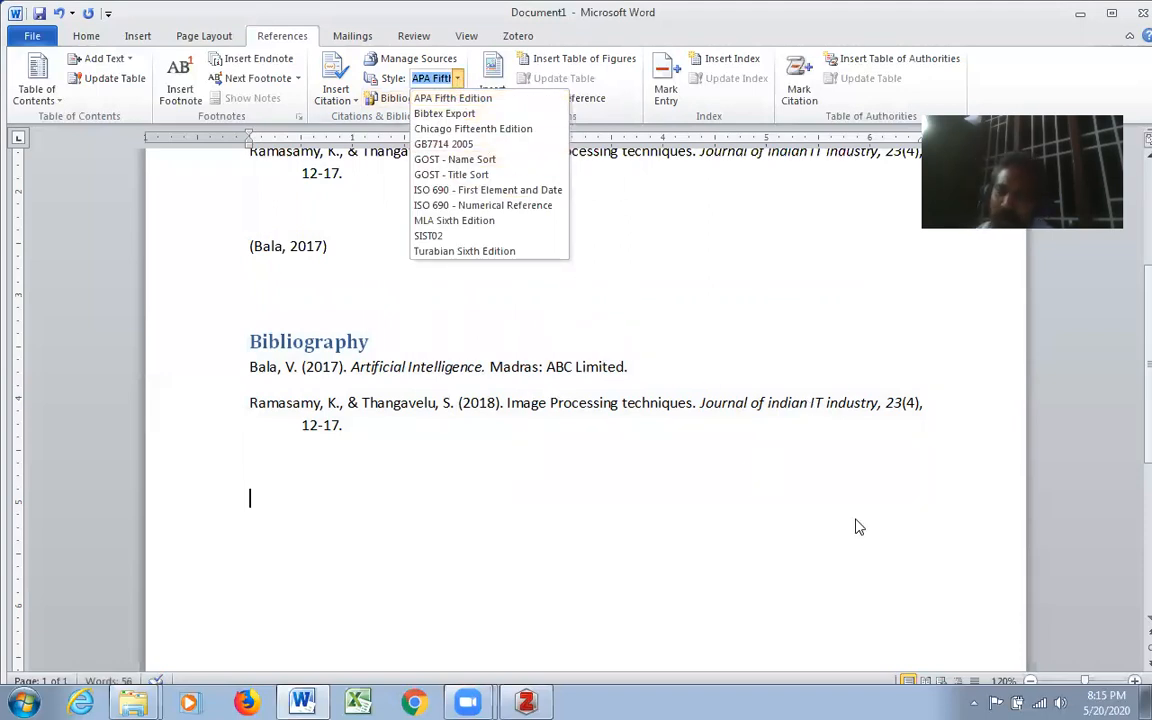
click(877, 484)
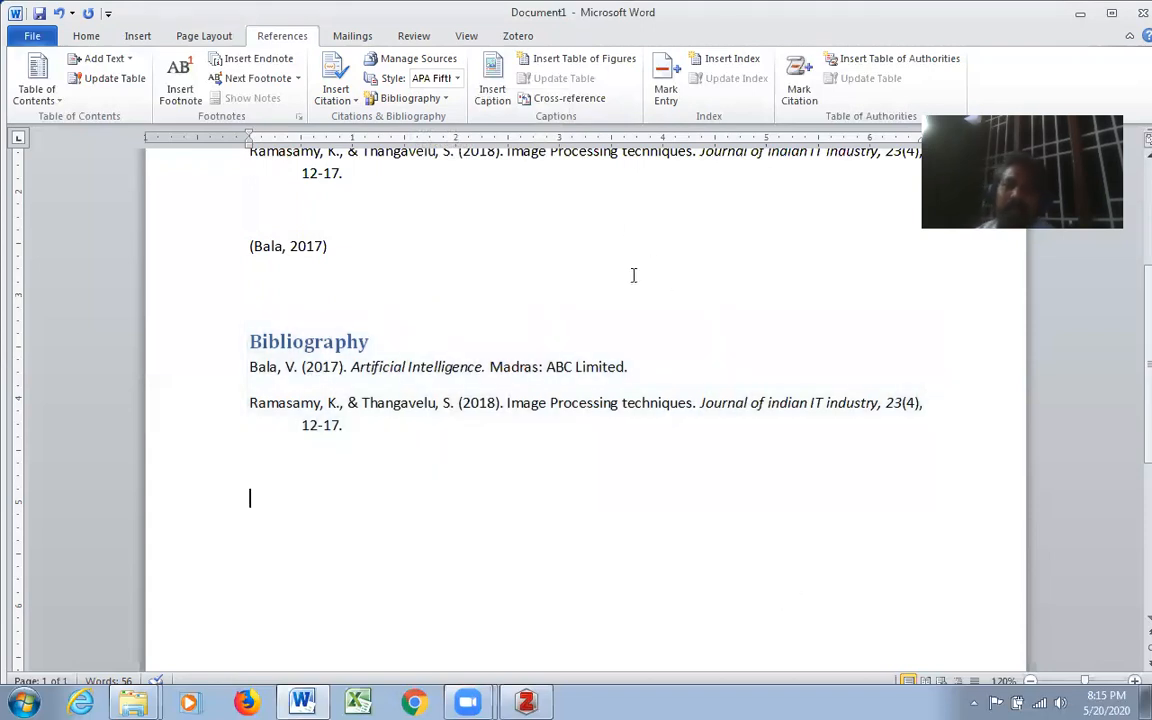
scroll(250, 234, up, 1)
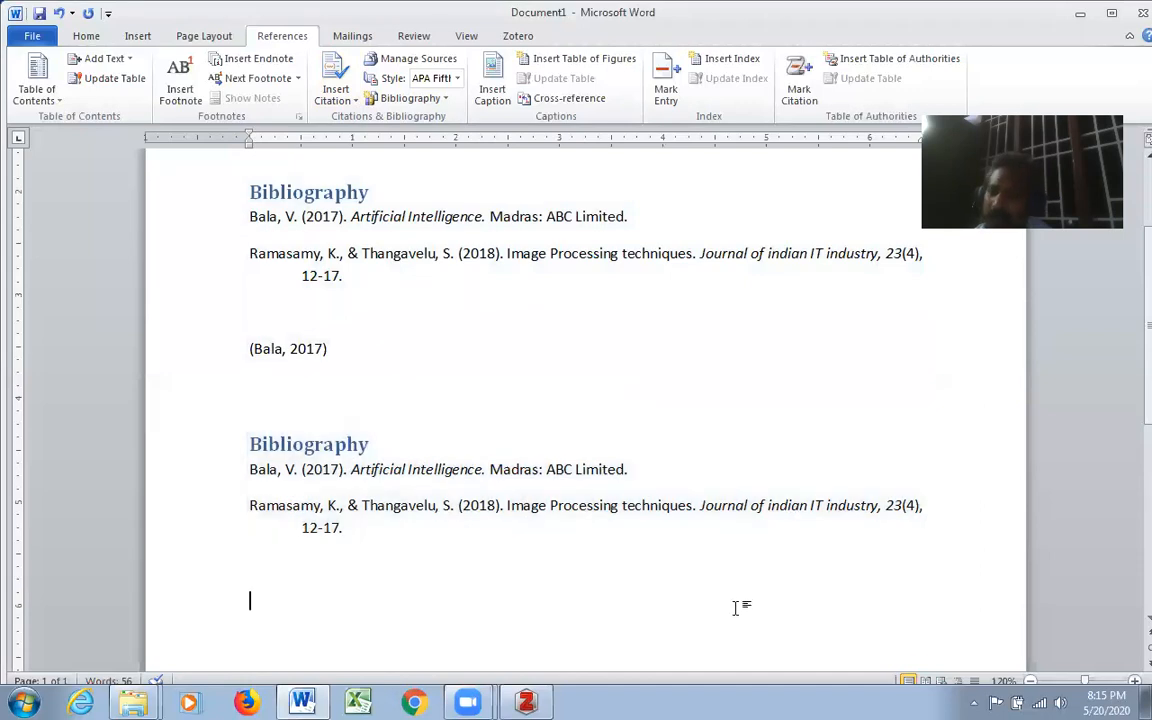
click(415, 78)
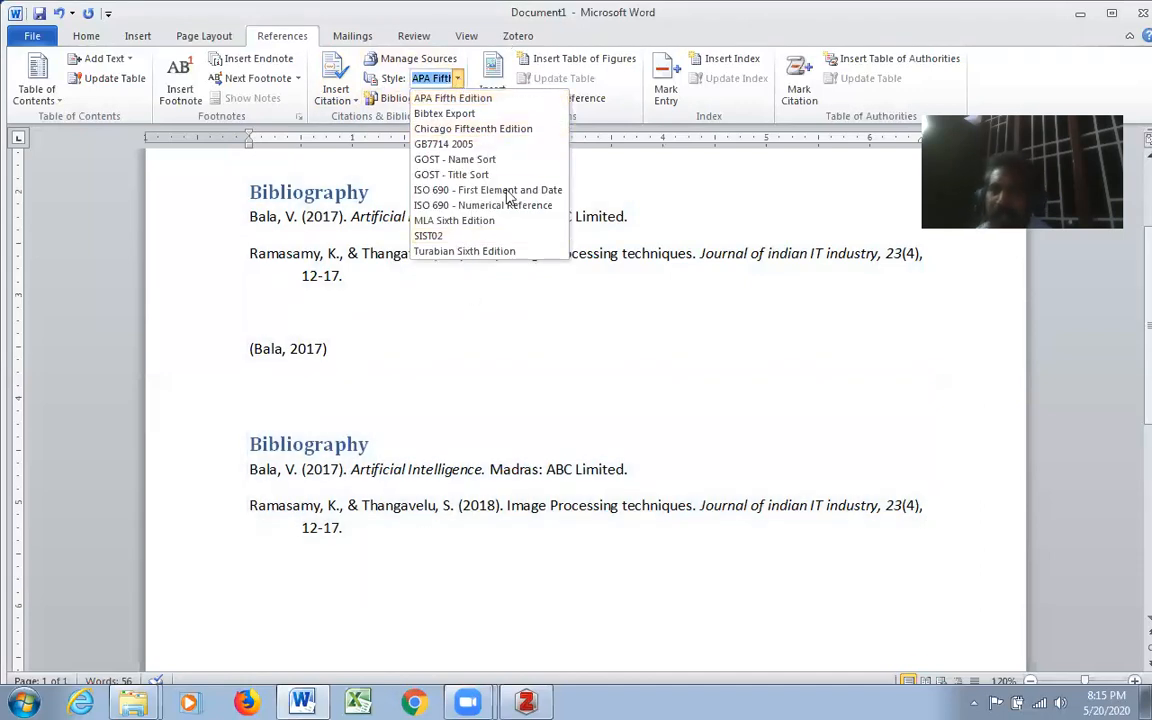
- Delete the entire contents of the document
click(910, 436)
key(ctrl+a)
key(Delete)
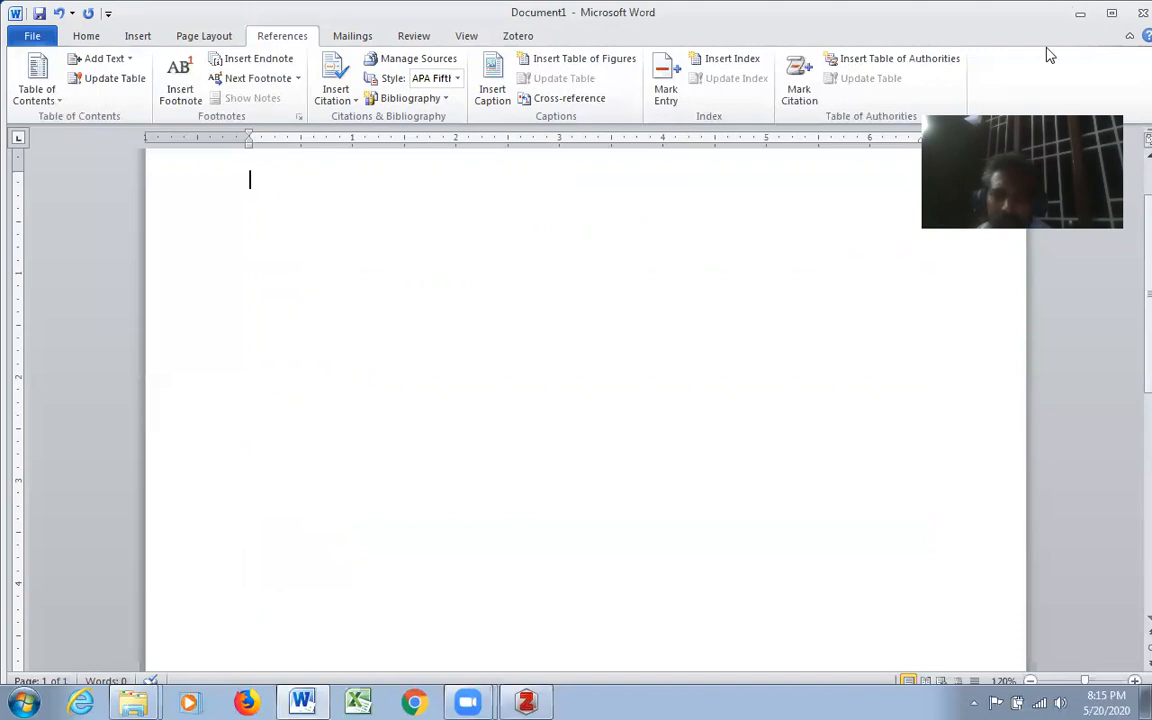
- Switch to Zotero, dismissing its captcha notice and closing the Google Scholar window
click(1080, 14)
click(300, 91)
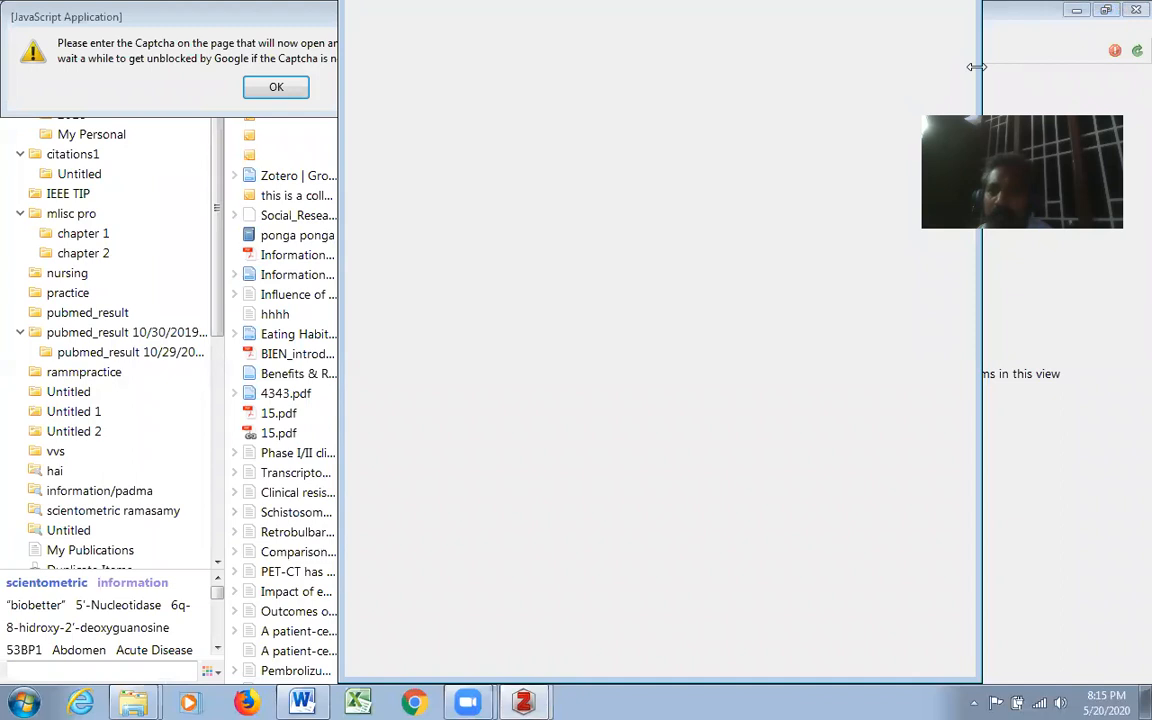
click(944, 22)
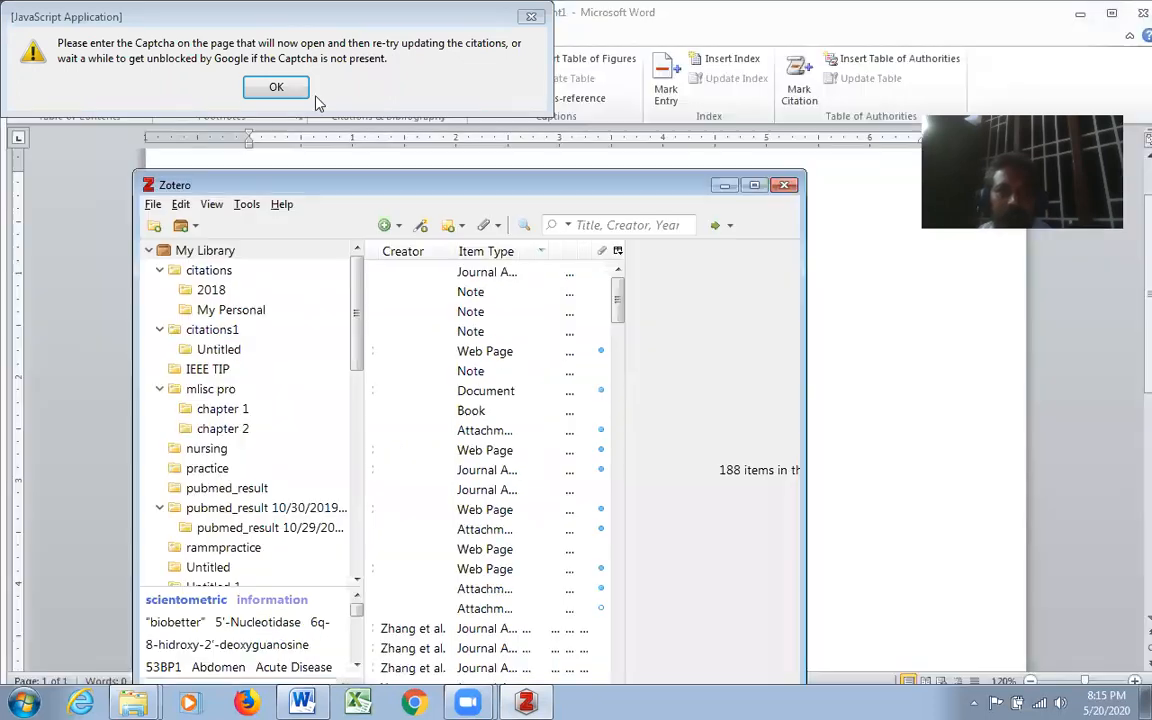
- Dismiss the repeated captcha notice and bring Zotero's Google Scholar window to the front
click(278, 87)
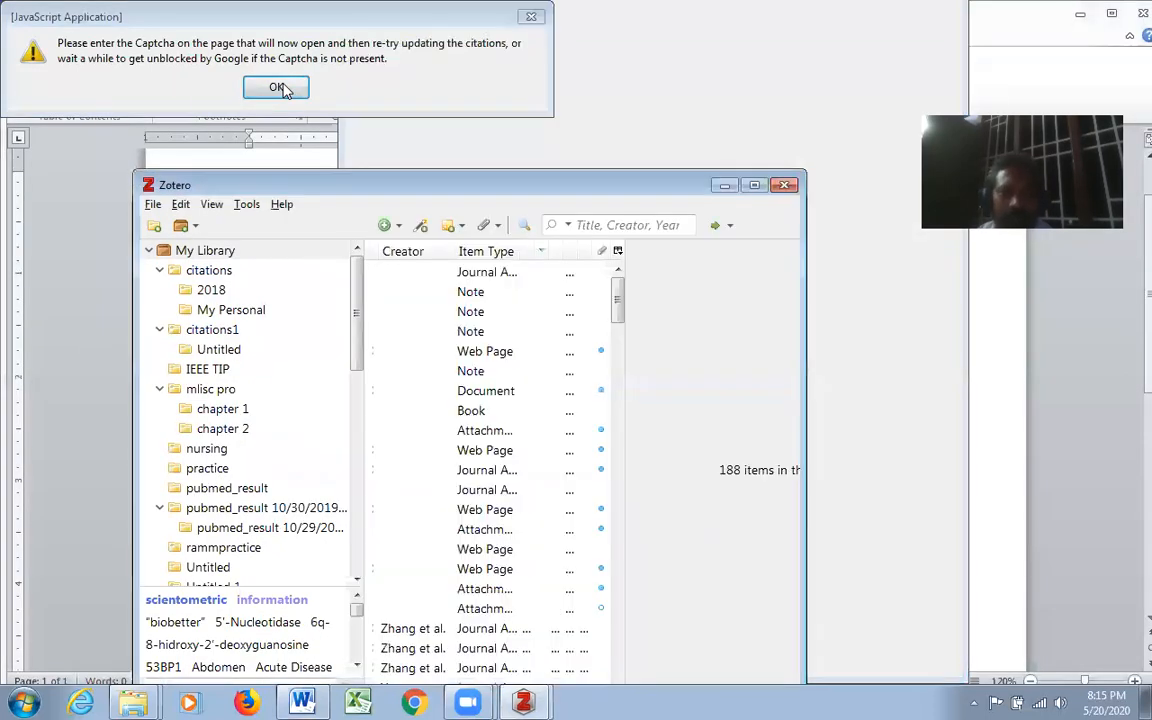
mouse_move(500, 700)
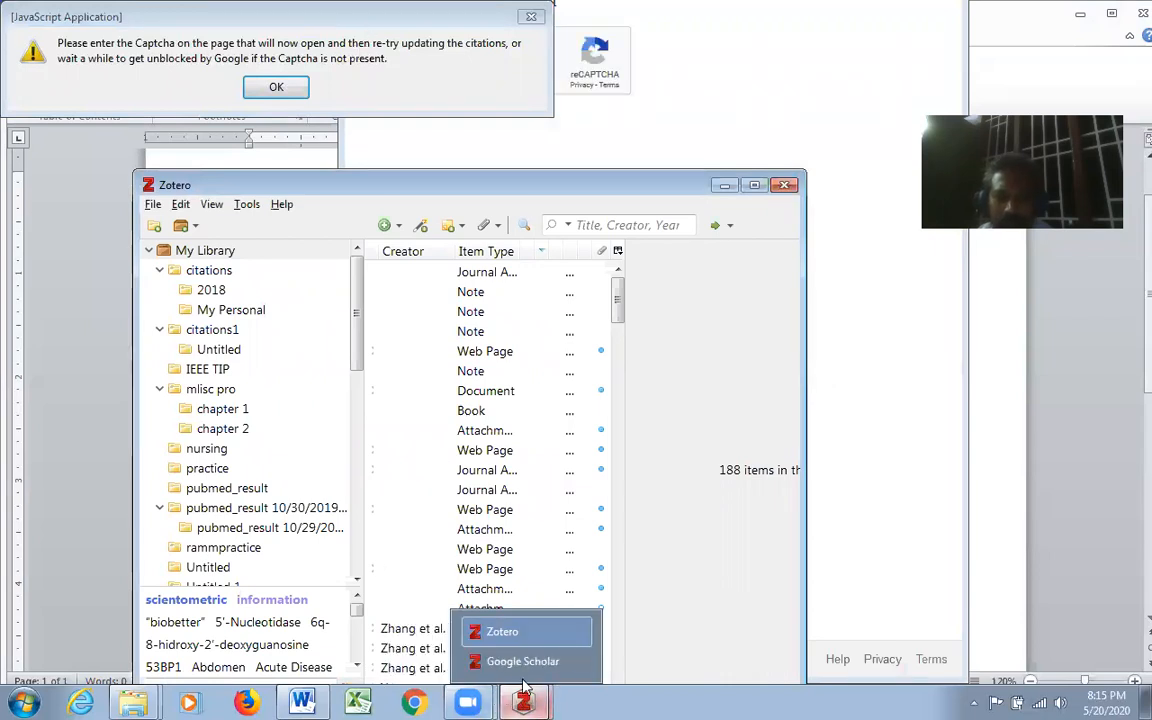
click(524, 661)
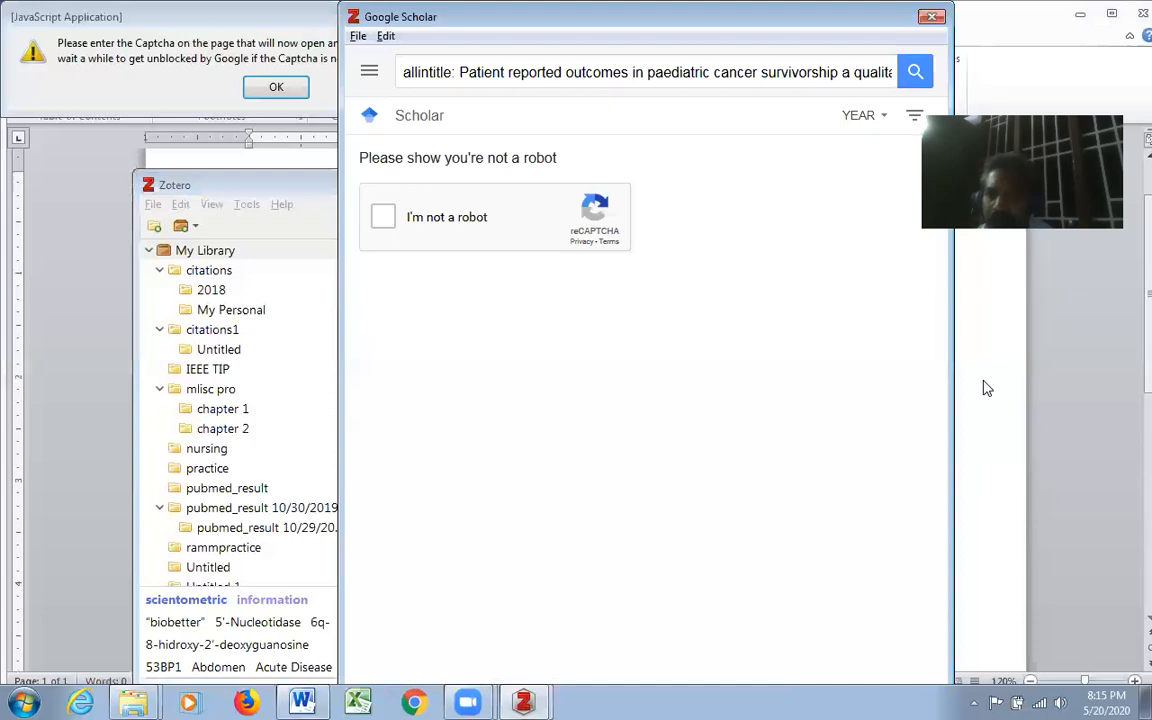
- Close the Google Scholar window, dismiss the captcha notice and maximize the main Zotero library window
click(936, 18)
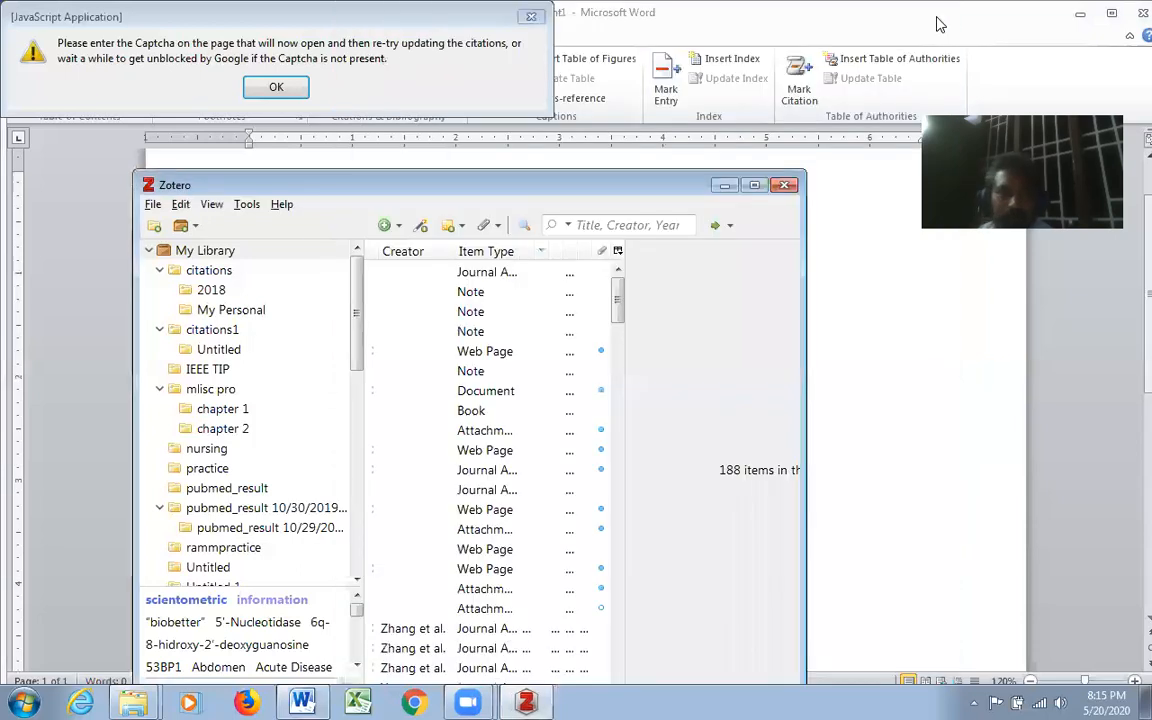
click(288, 87)
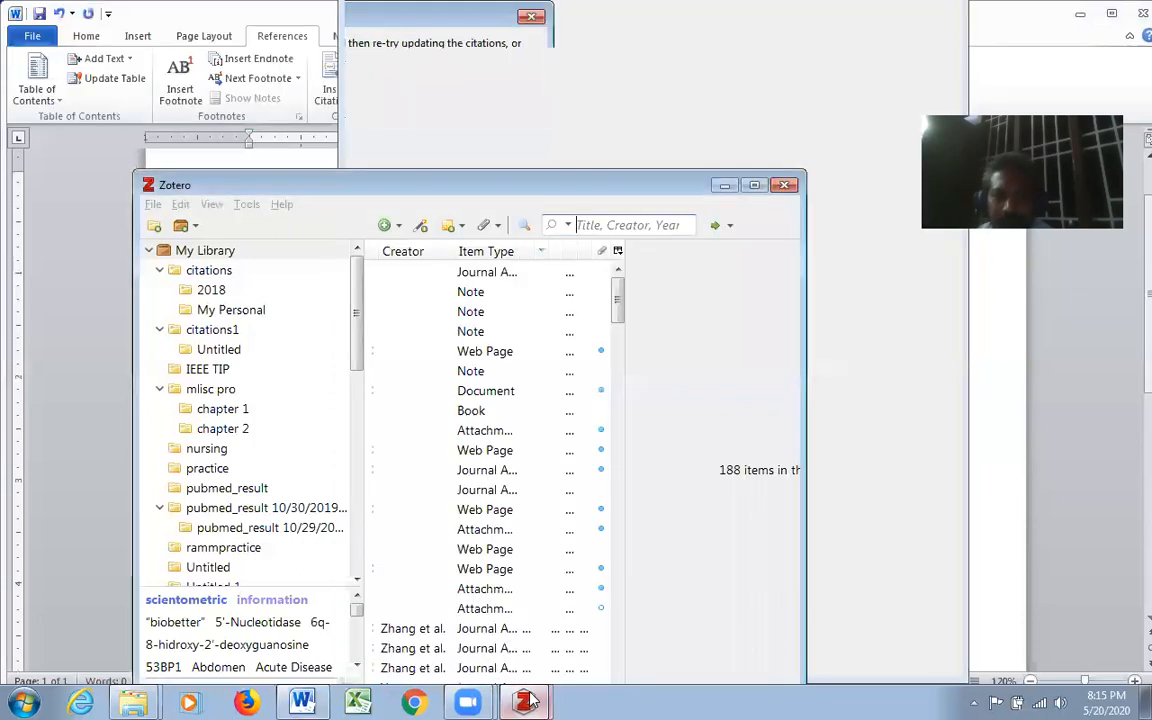
click(525, 700)
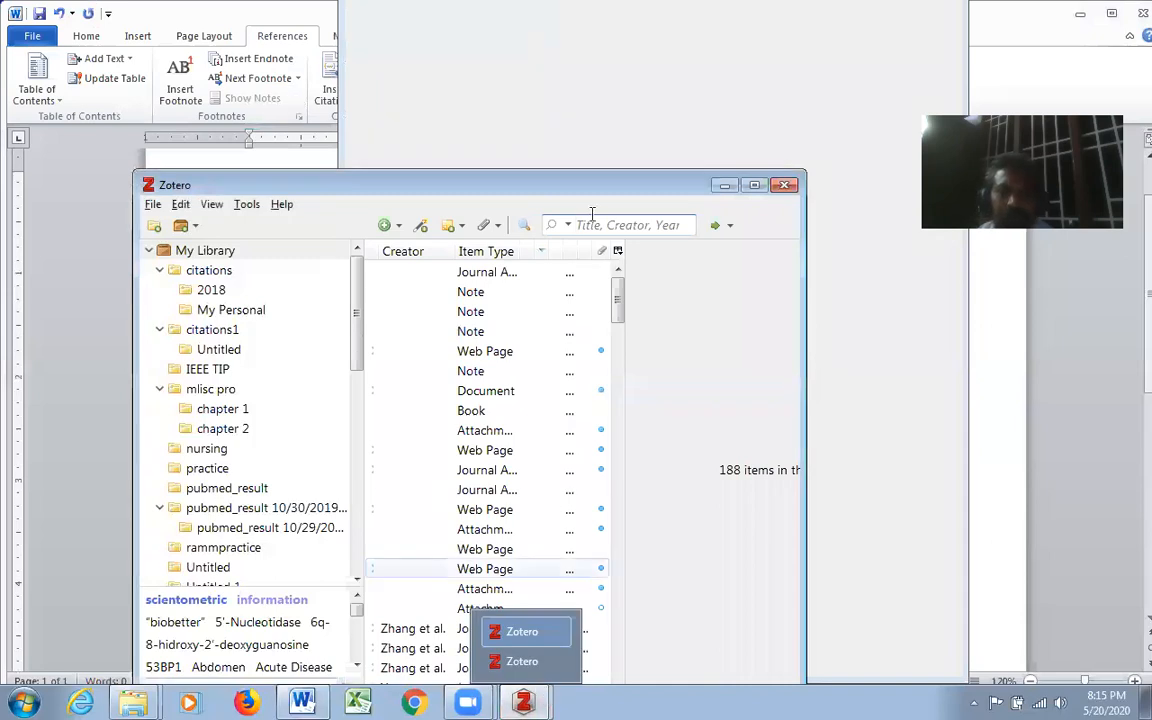
click(754, 185)
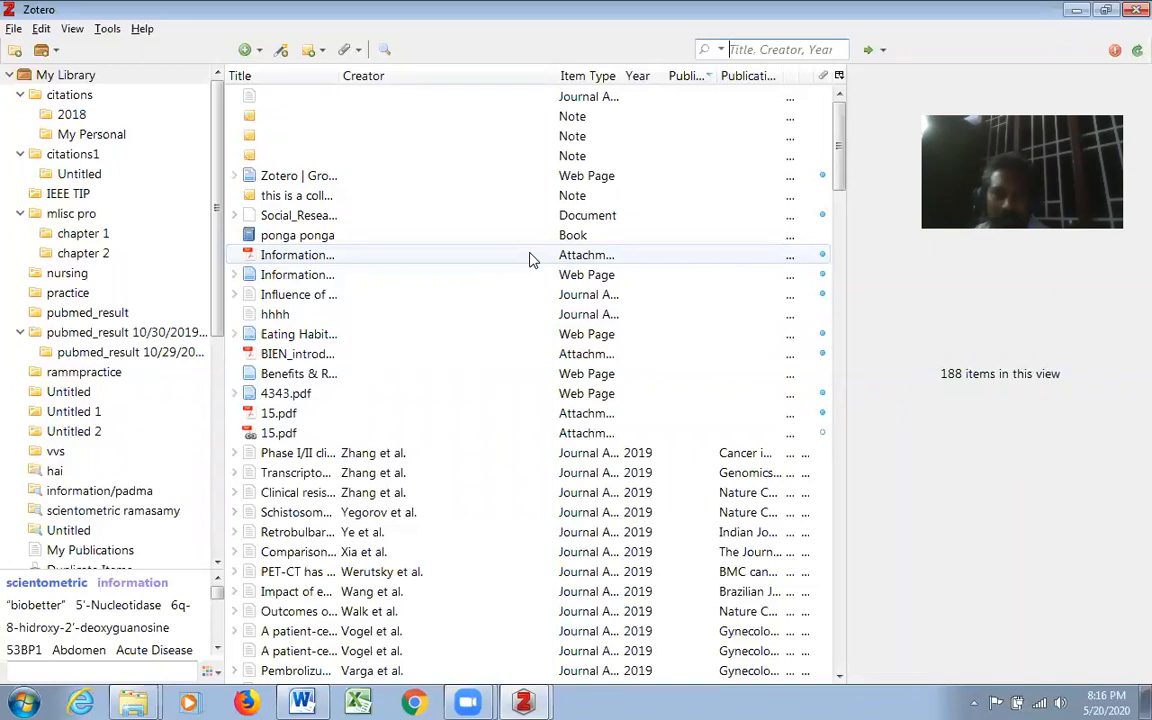
- Create a new collection in My Library, named with the researcher's name followed by "phd", and select it
click(14, 30)
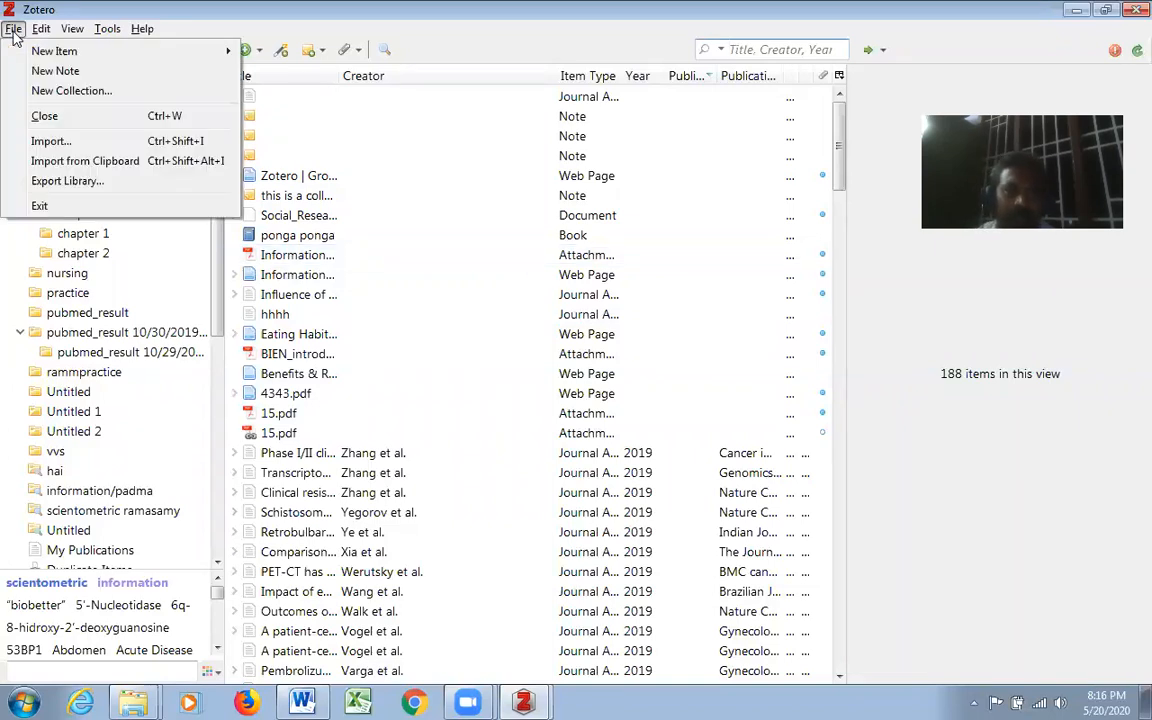
click(82, 90)
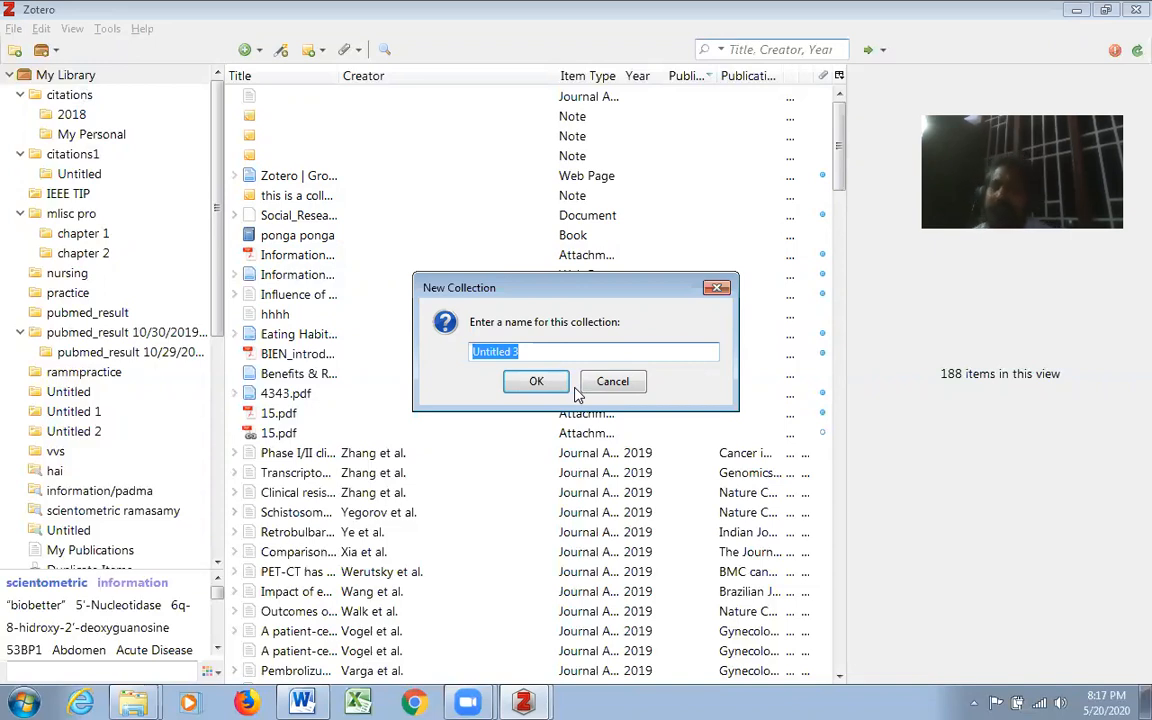
text(kannanphd)
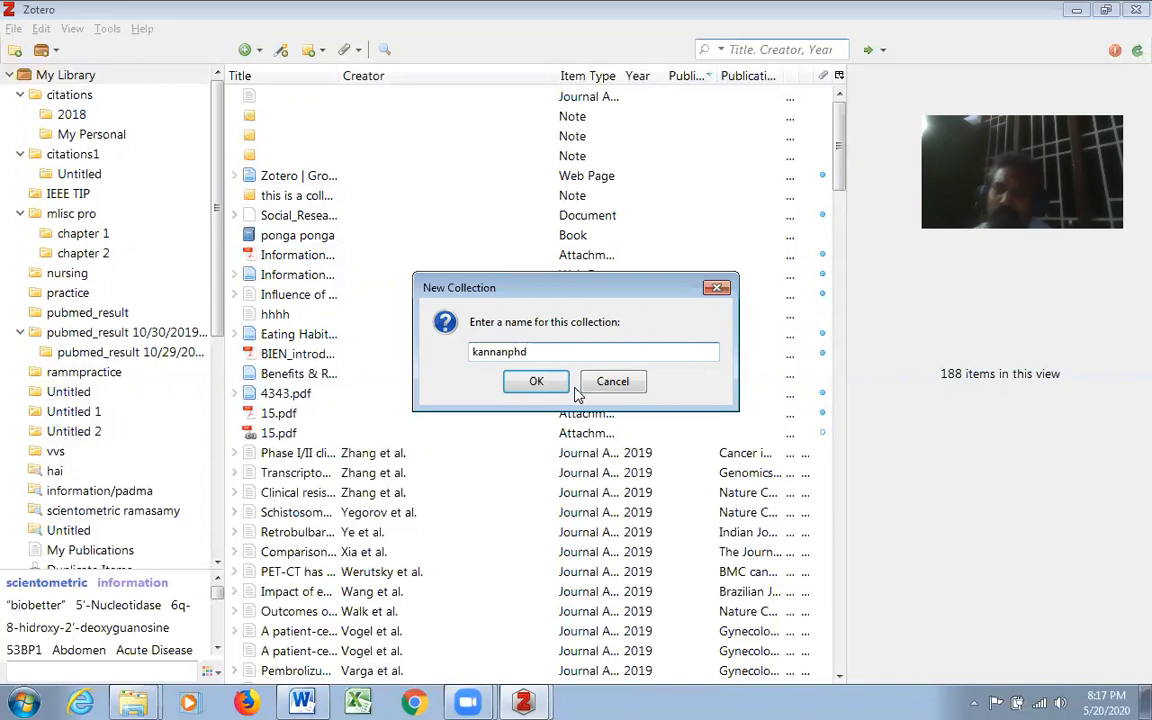
click(553, 380)
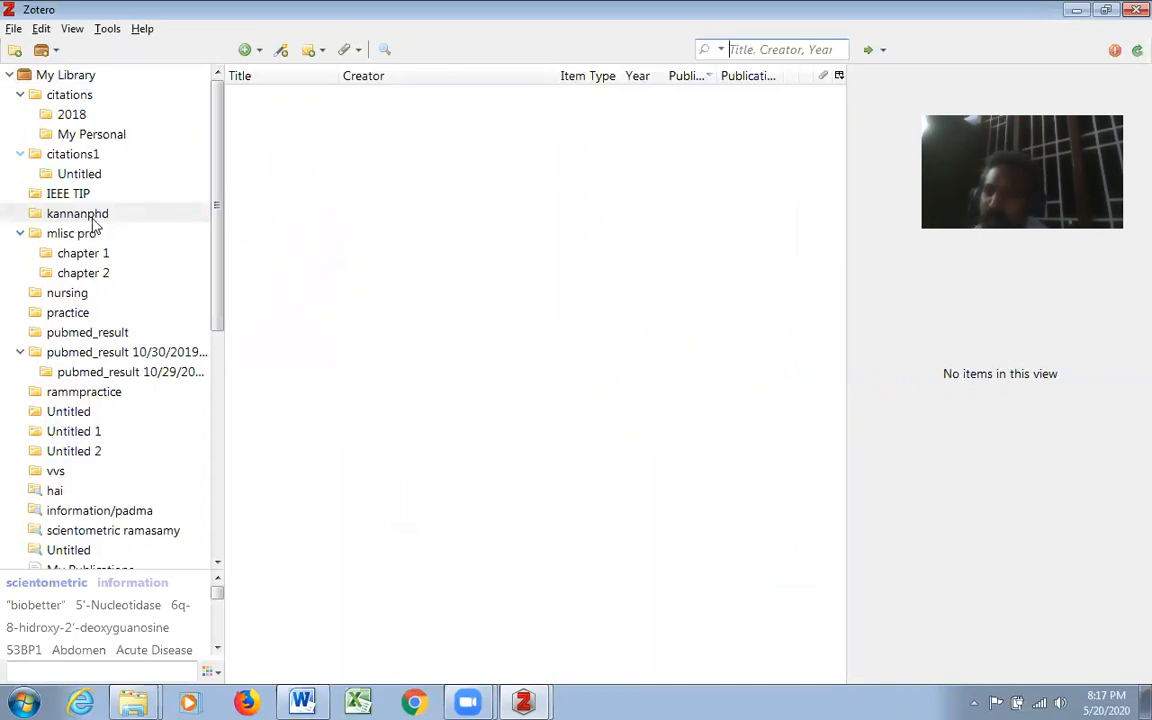
click(95, 216)
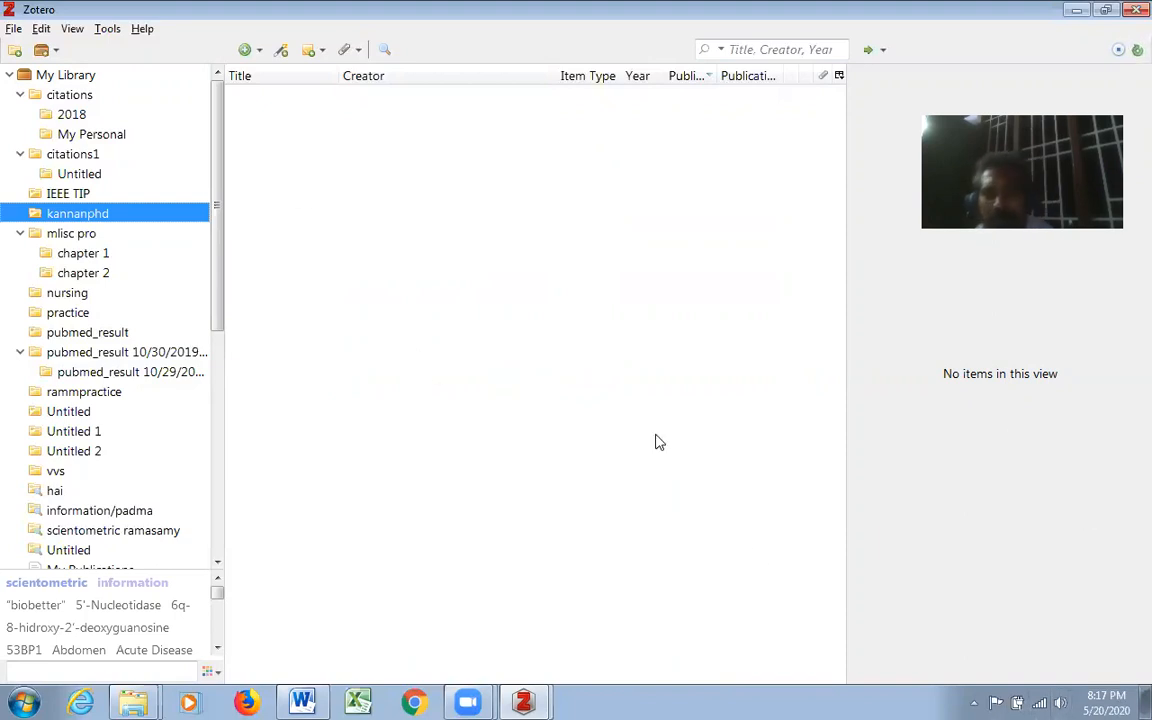
- Add a new Book item to the newly created collection
click(14, 29)
mouse_move(66, 59)
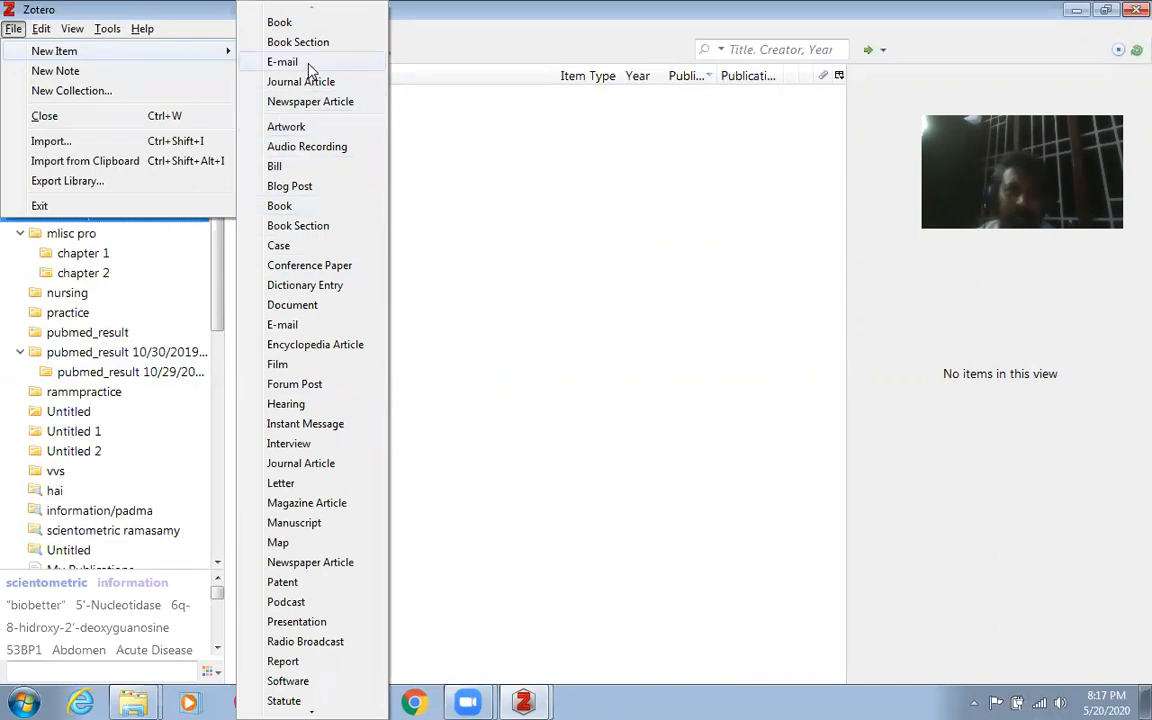
click(307, 30)
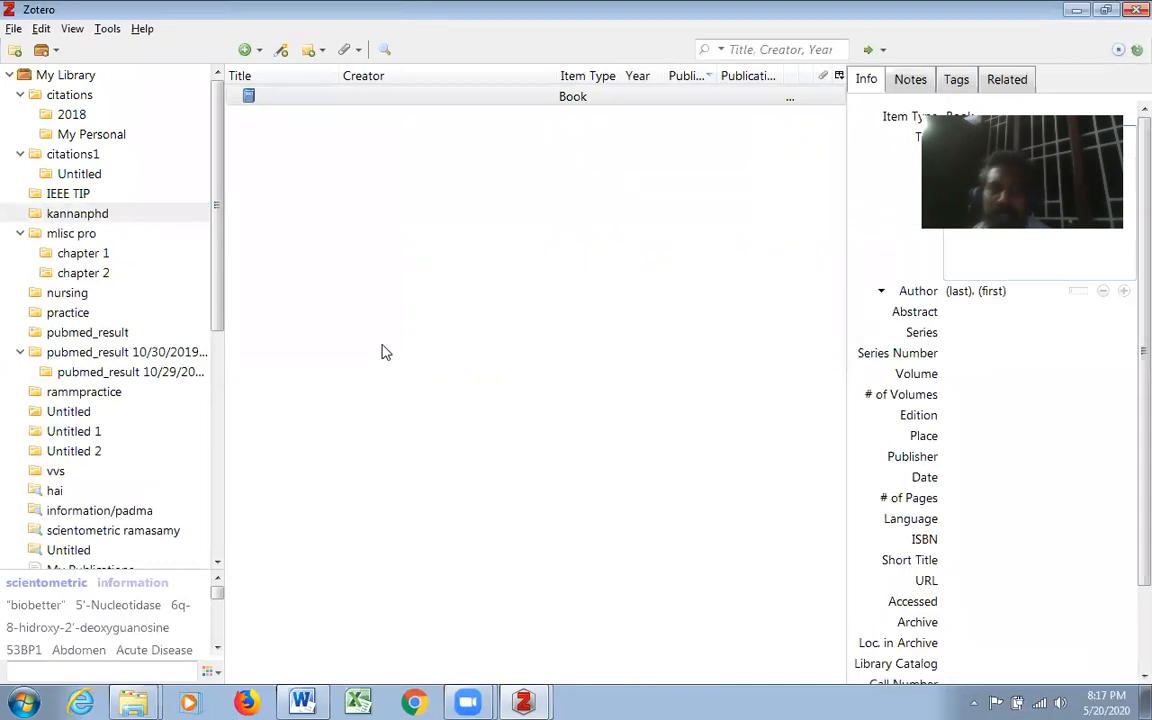
click(310, 97)
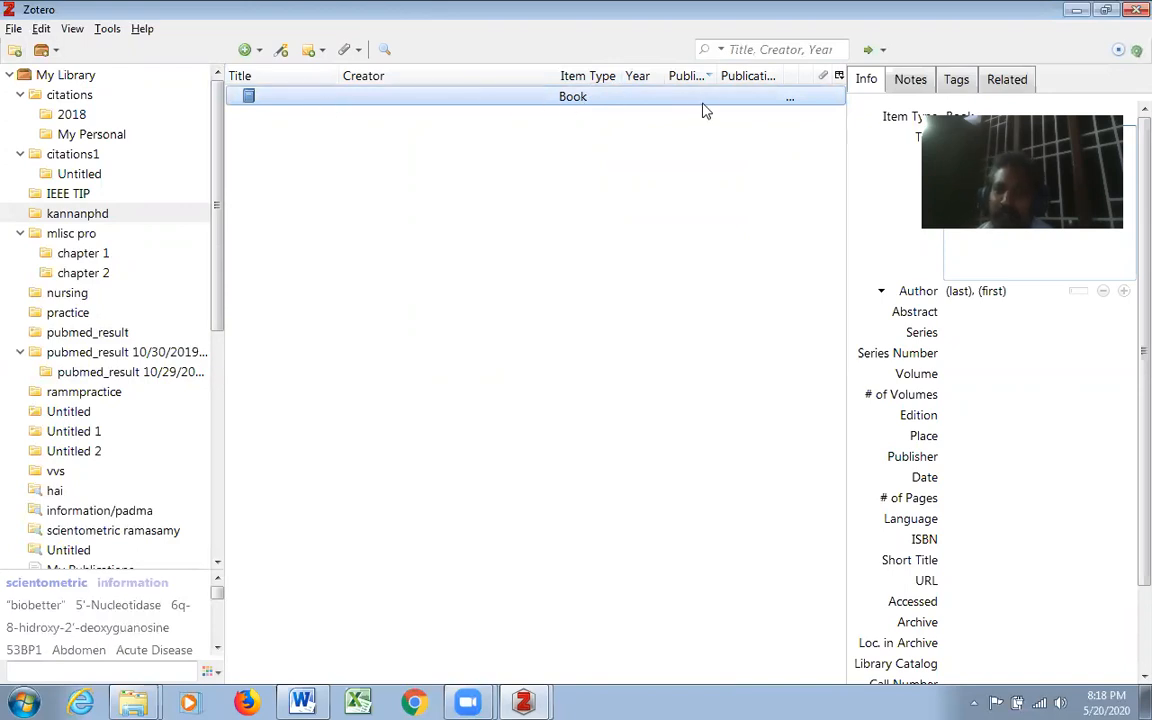
drag(887, 10, 599, 45)
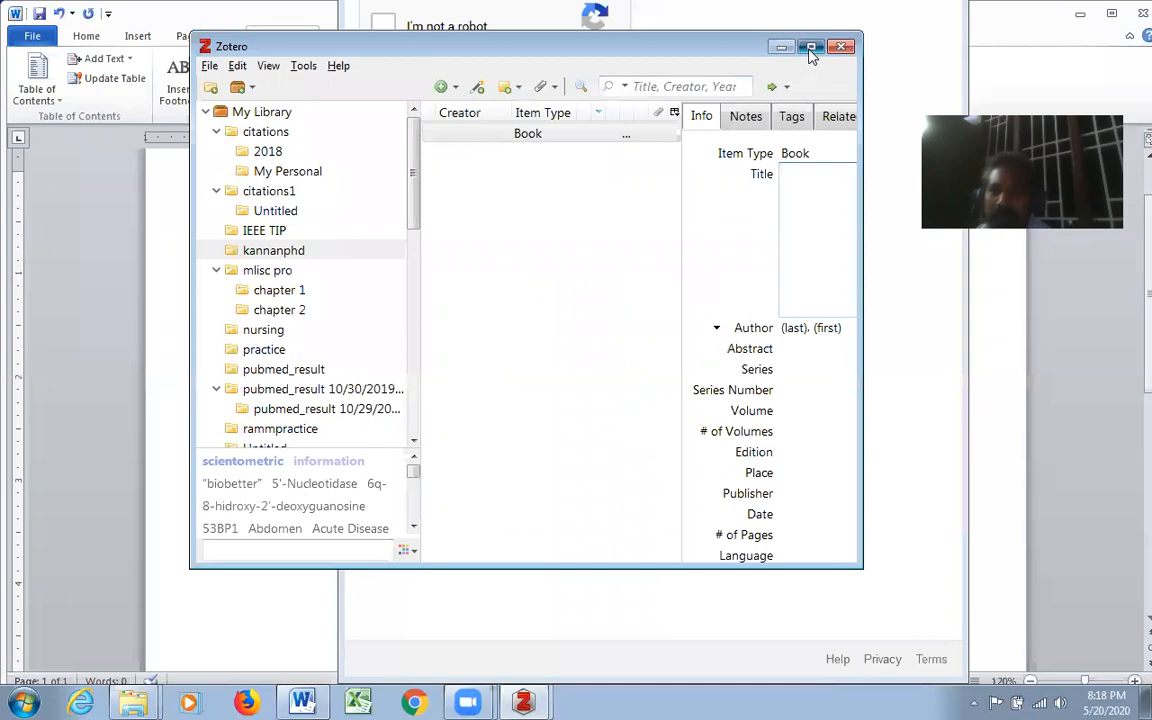
click(811, 47)
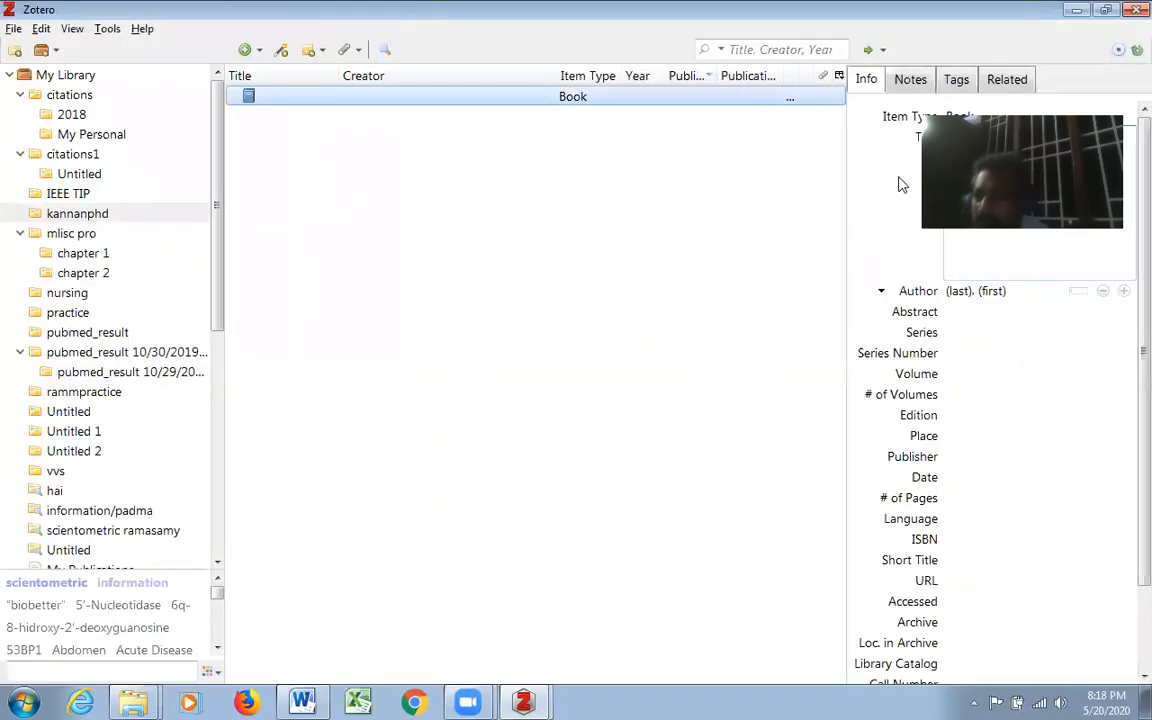
click(1060, 372)
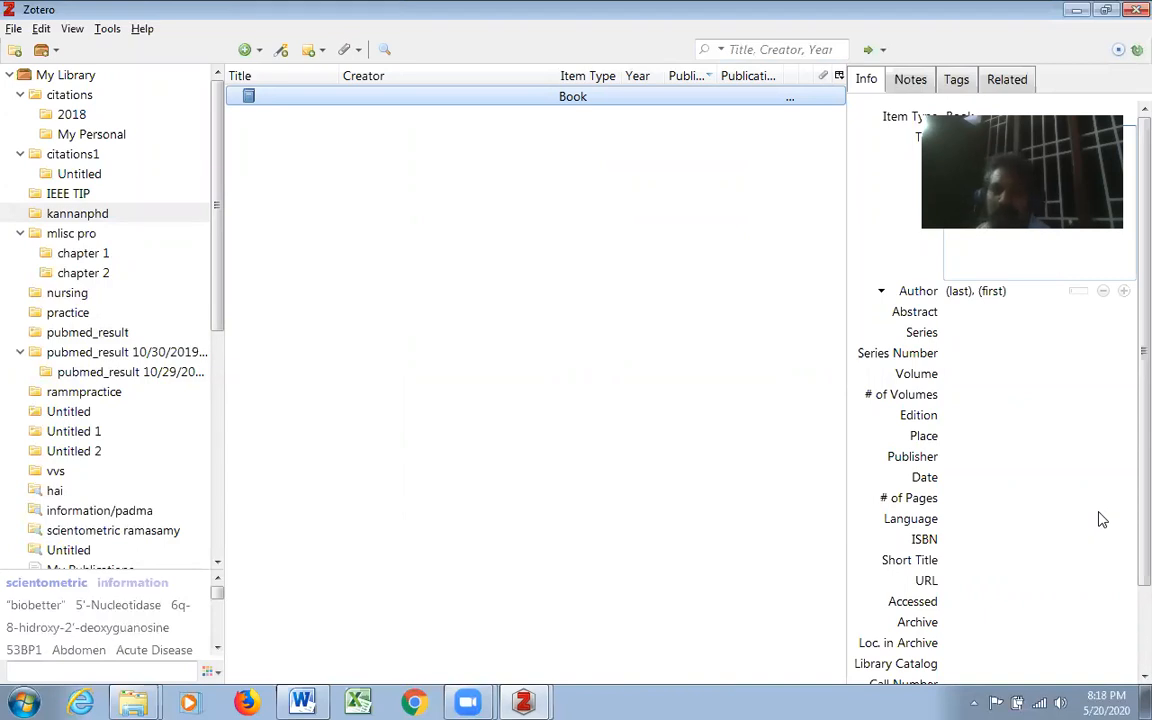
- Shrink the Zotero window so the title field is accessible and enter Artificial Intelligence as the book's title
drag(820, 12, 710, 34)
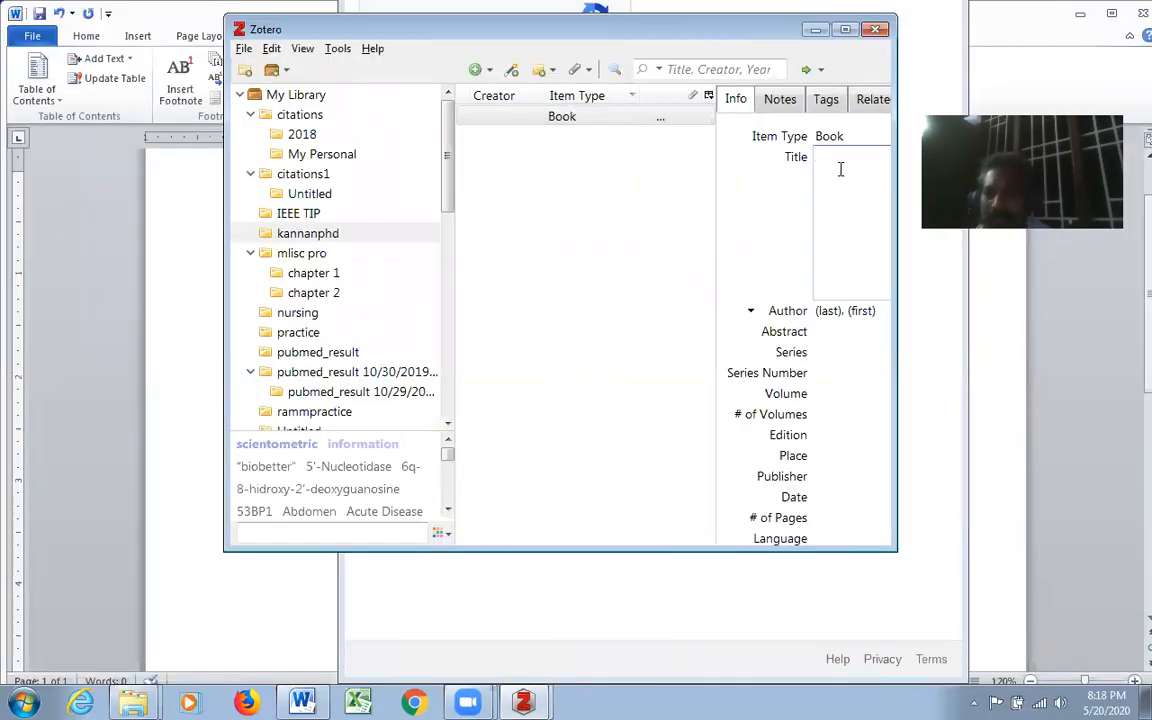
text(Artificial In)
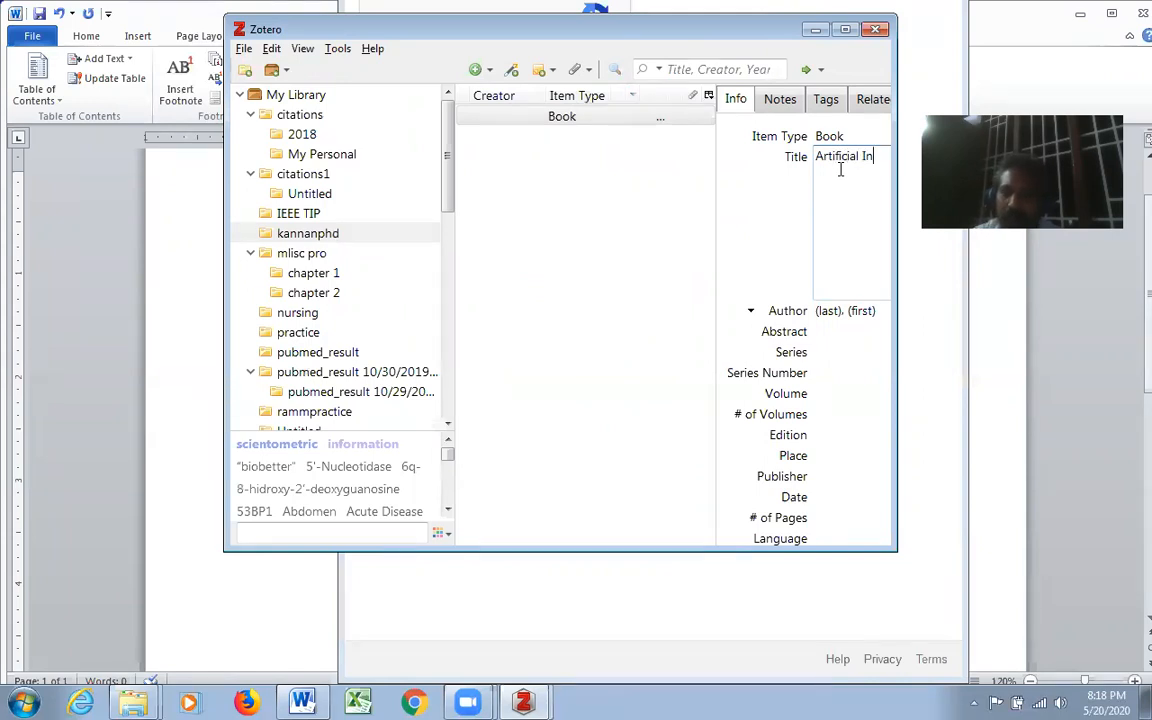
text(telligence)
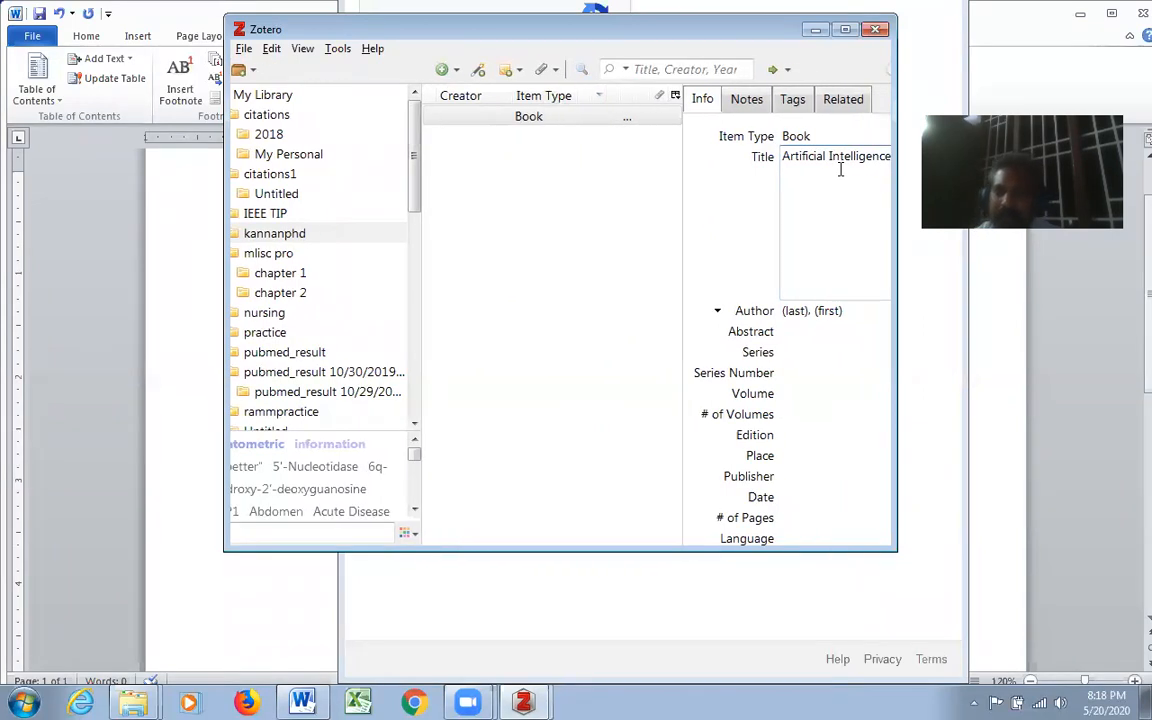
- Fill in the book author's last name by choosing the matching suggested surname
click(846, 31)
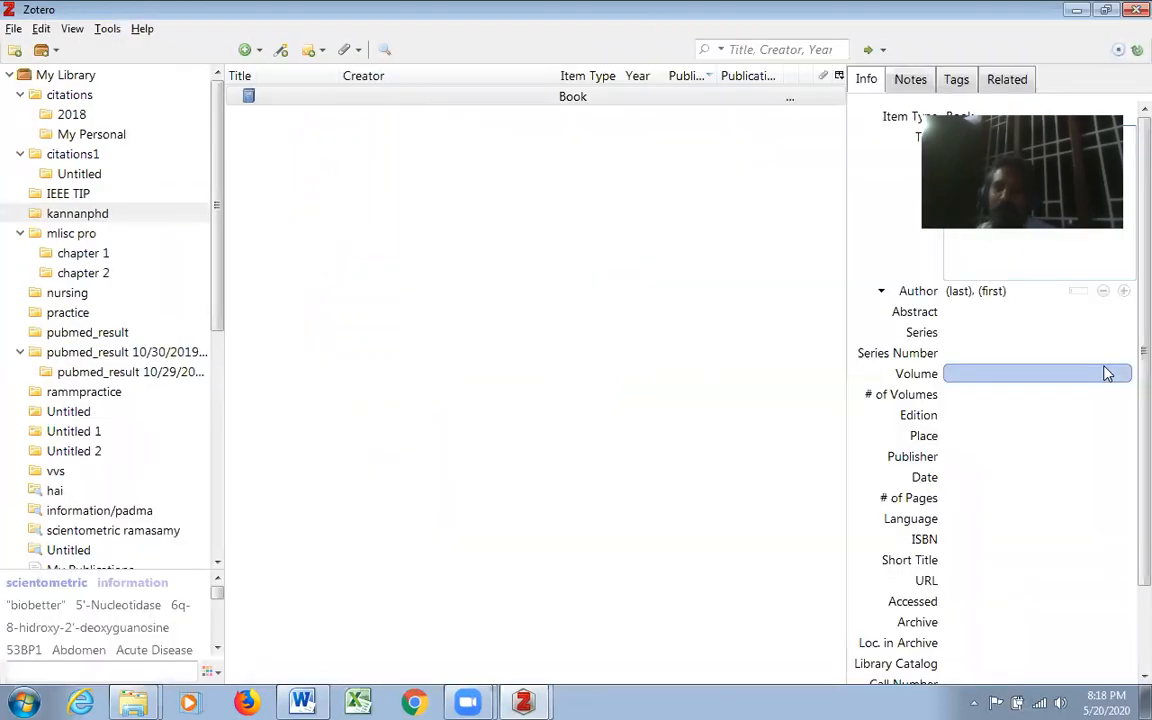
click(966, 295)
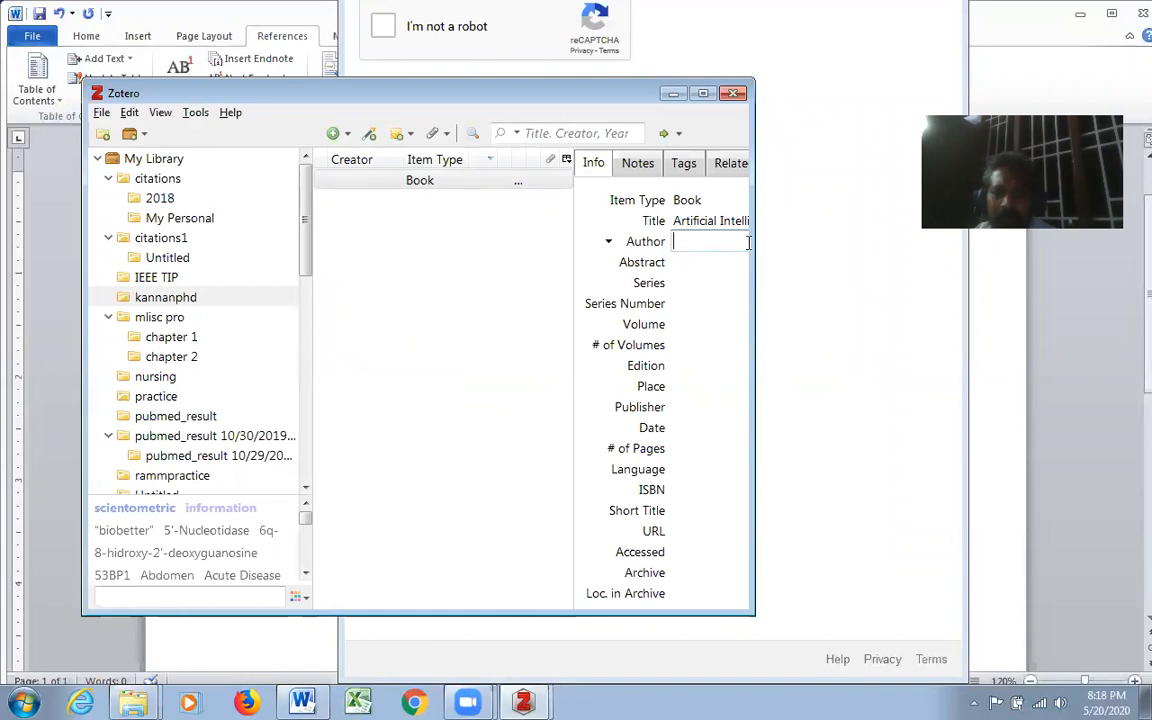
text(Ram)
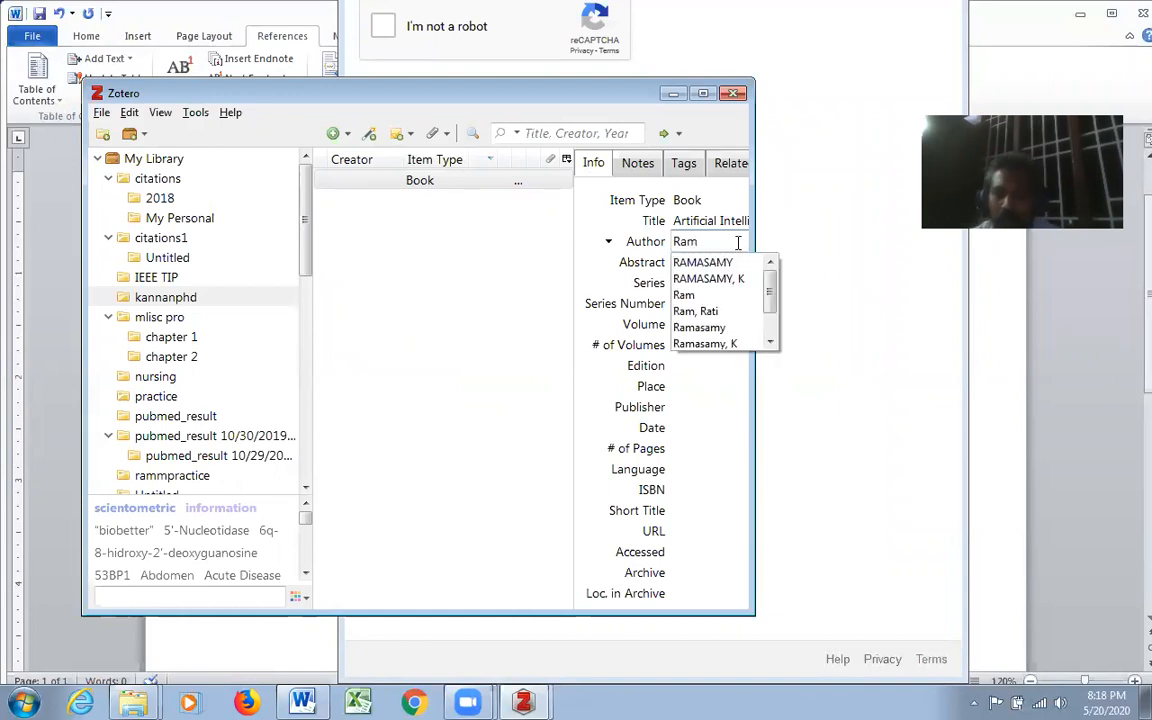
click(702, 328)
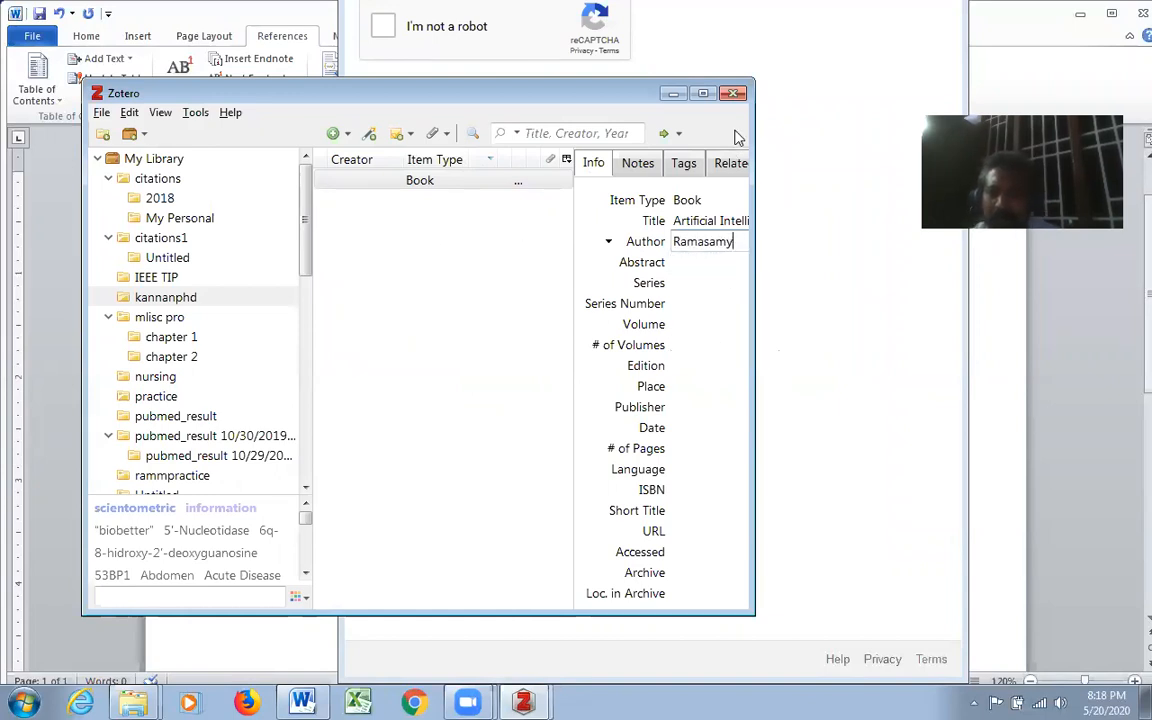
- Set the book's place to New Delhi, India and its publisher to ABC Limited
click(682, 388)
text(N)
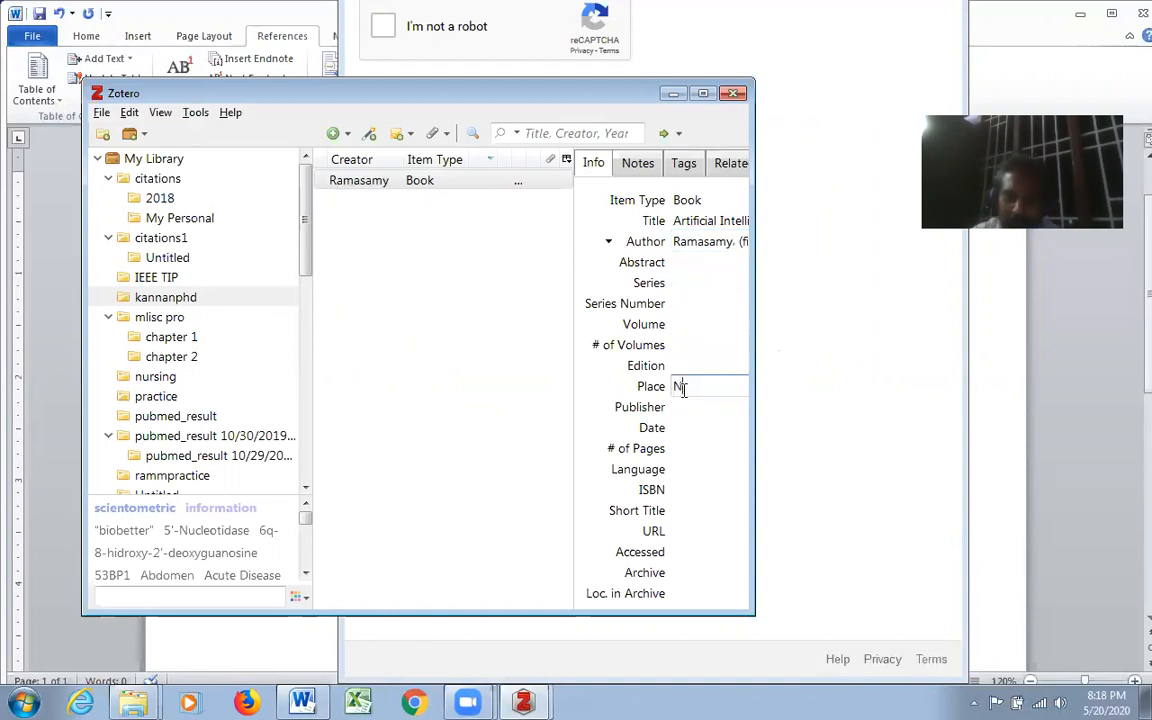
text(ew Delhi)
click(700, 408)
click(682, 407)
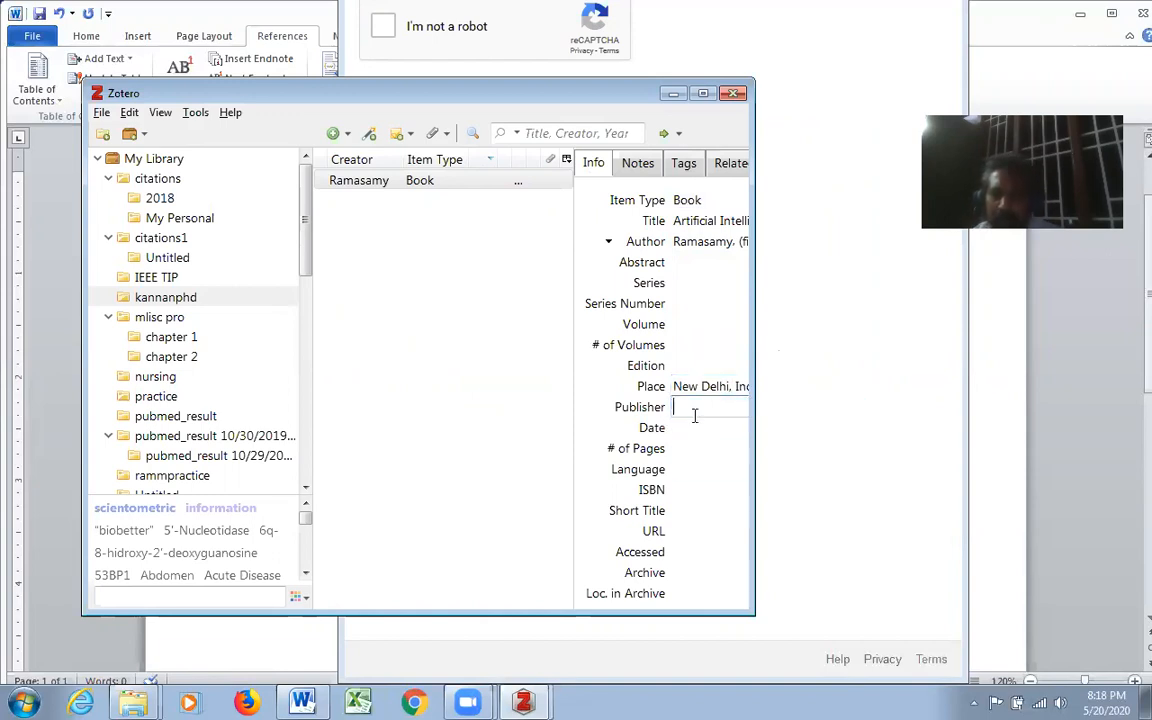
text(ABC Lim)
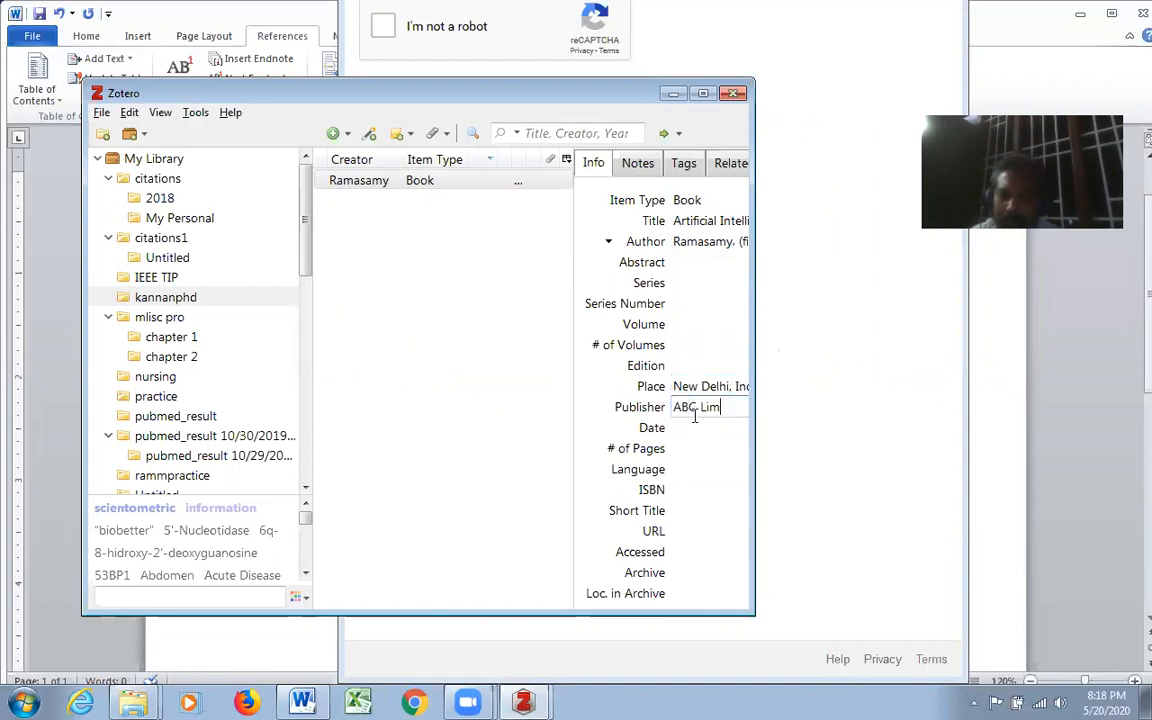
text(ited)
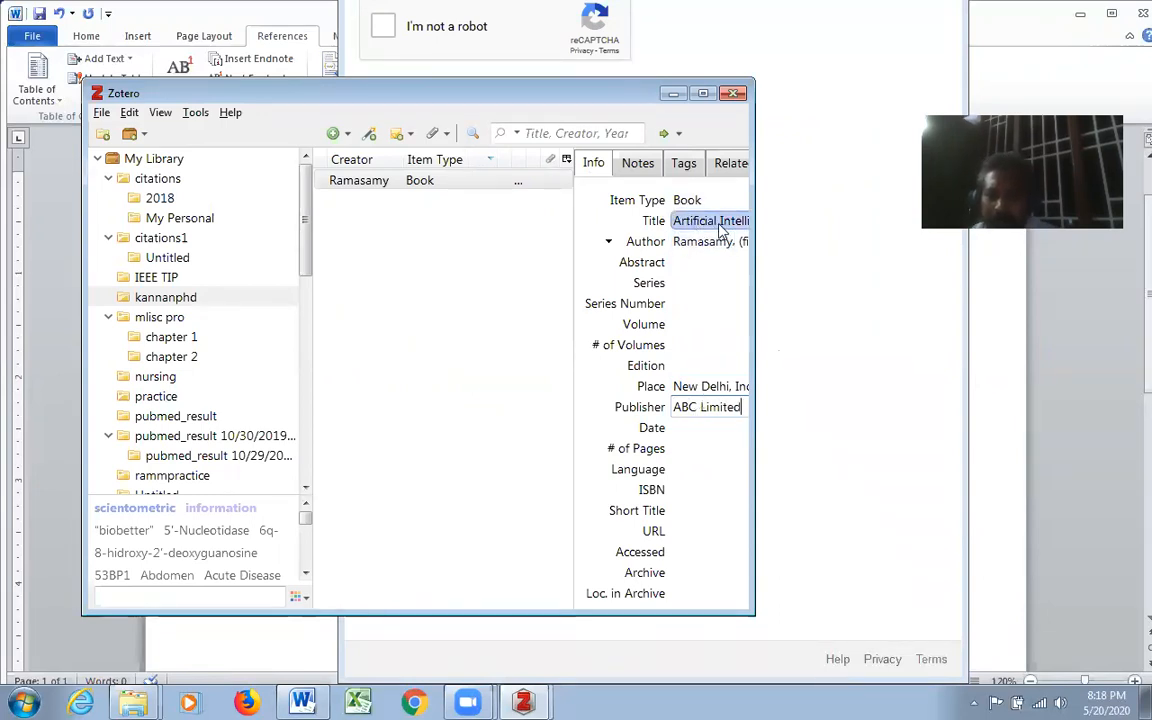
- Set the book's date to 2019 and maximize the Zotero window
click(694, 427)
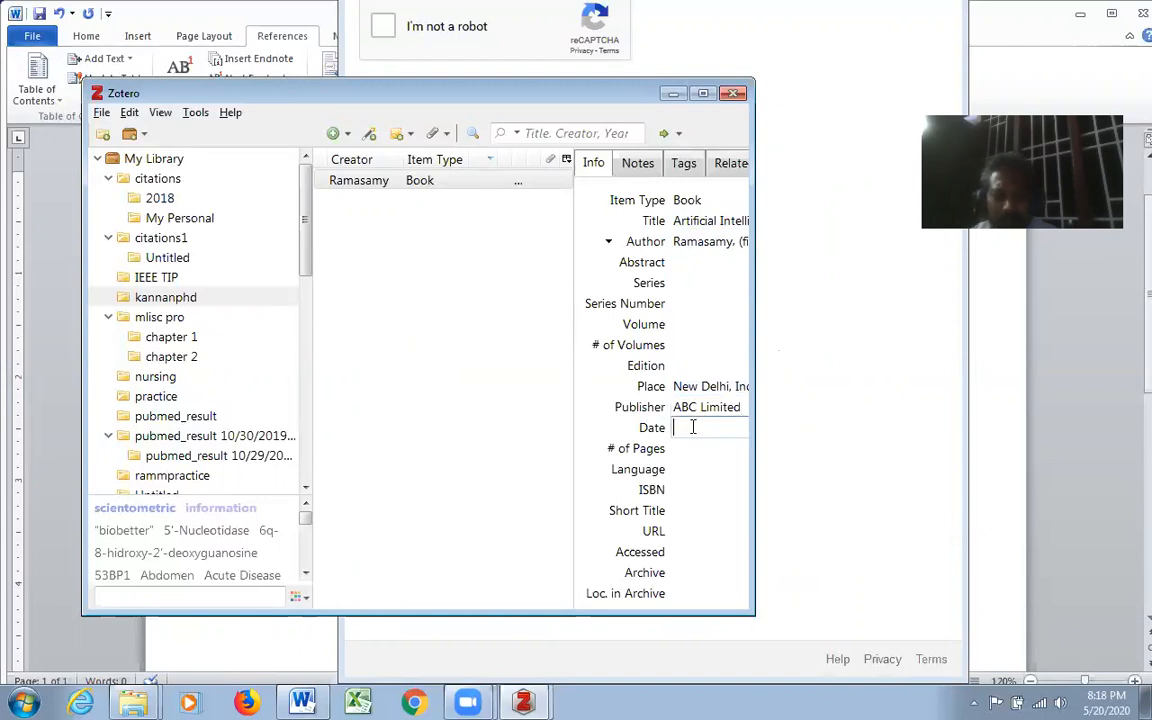
text(2019)
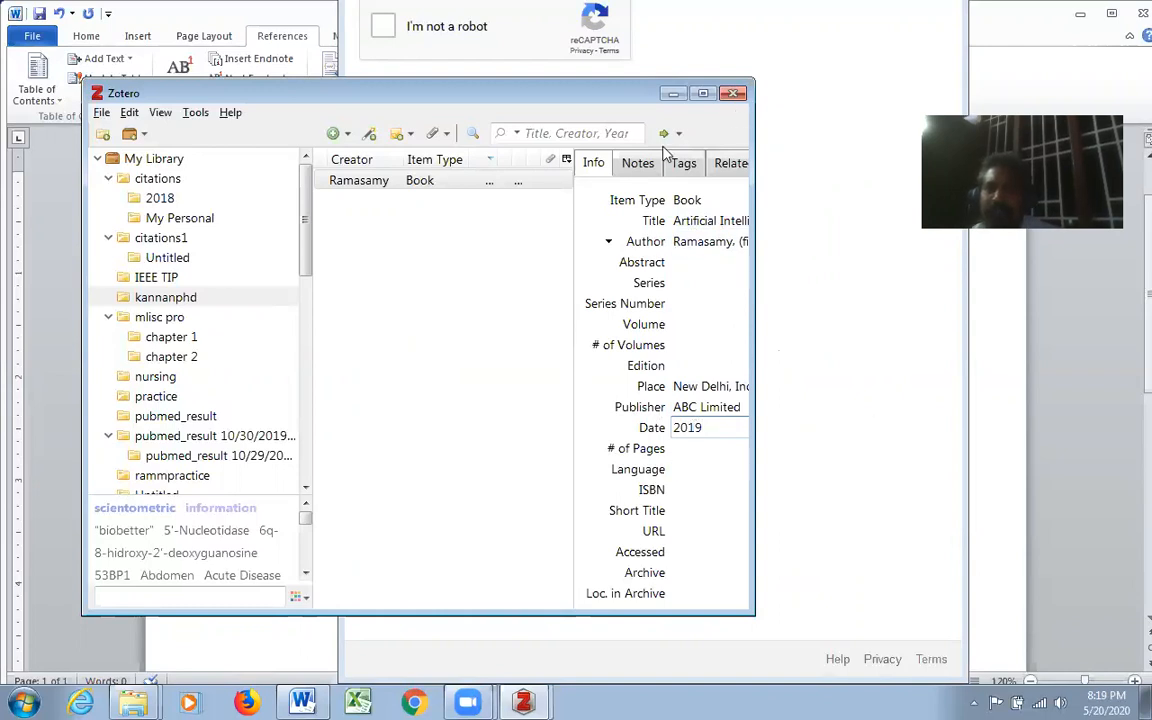
click(567, 314)
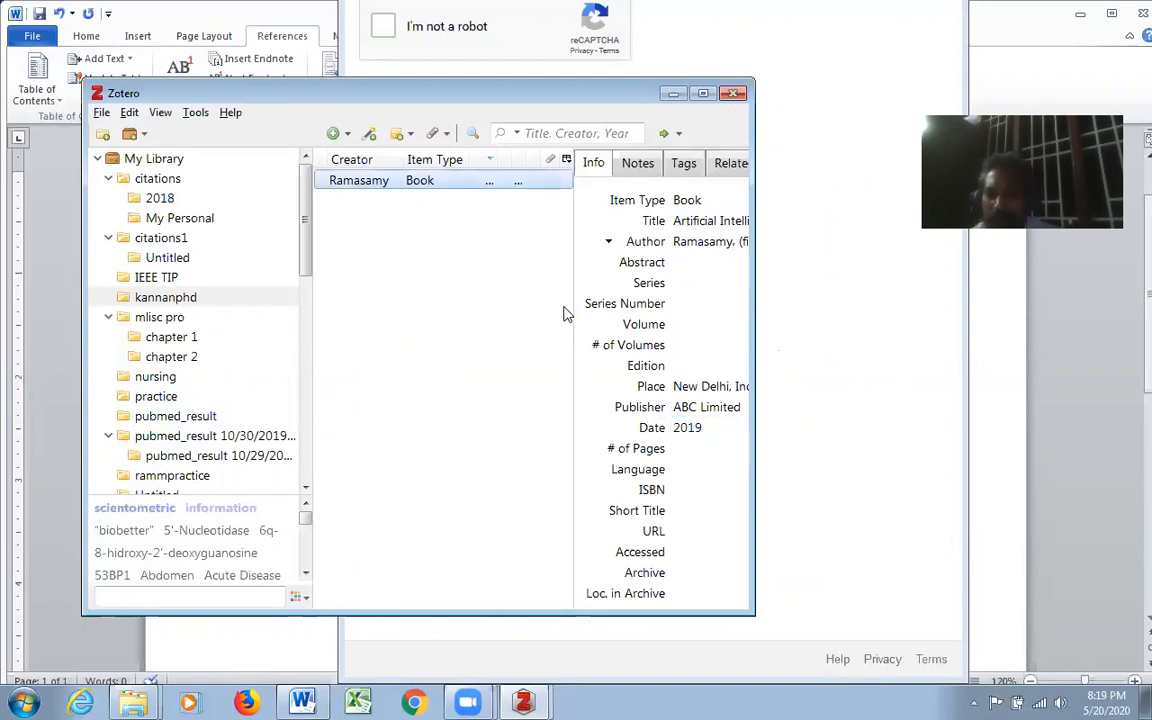
click(703, 93)
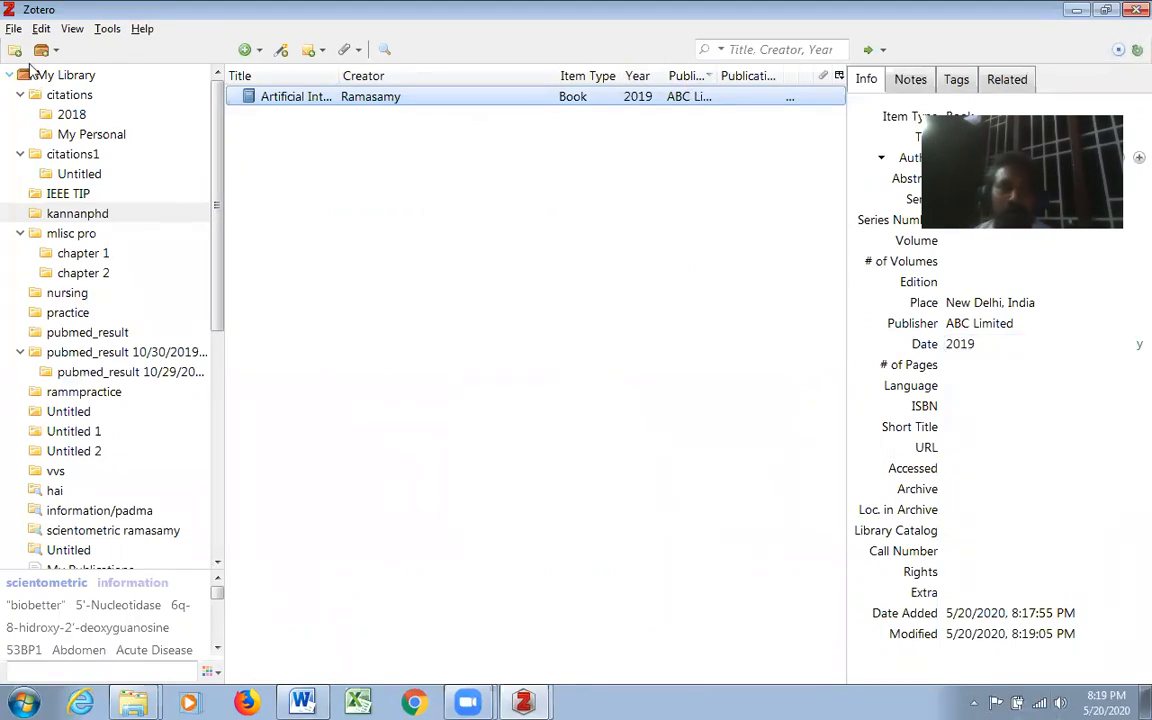
- Look through the full list of item types available for a new entry
click(13, 29)
mouse_move(52, 50)
scroll(280, 497, down, 1)
scroll(280, 497, up, 1)
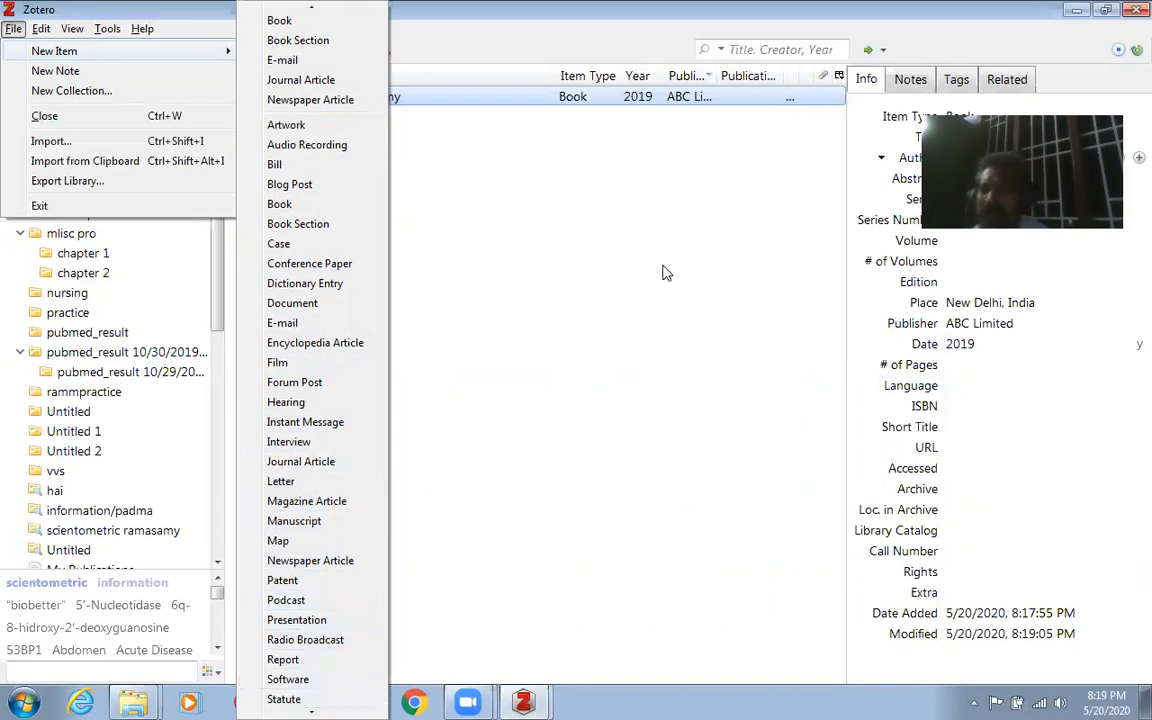
click(586, 180)
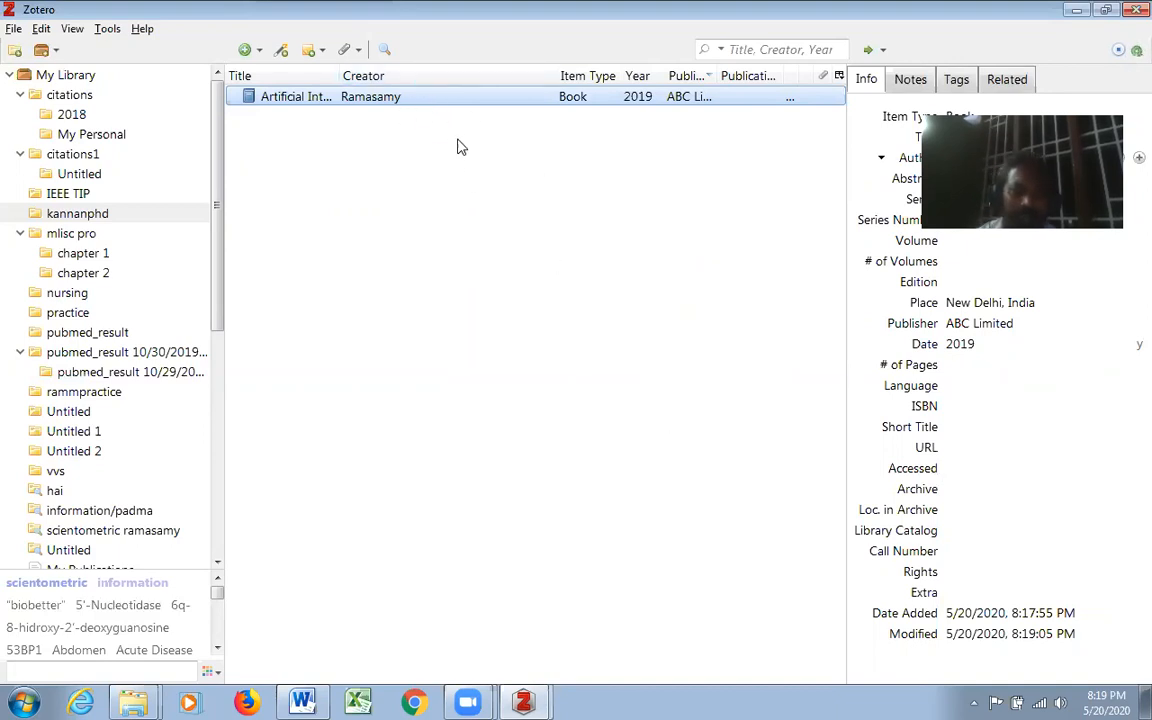
- Add a new Journal Article item to the collection and open its title field for editing
click(14, 30)
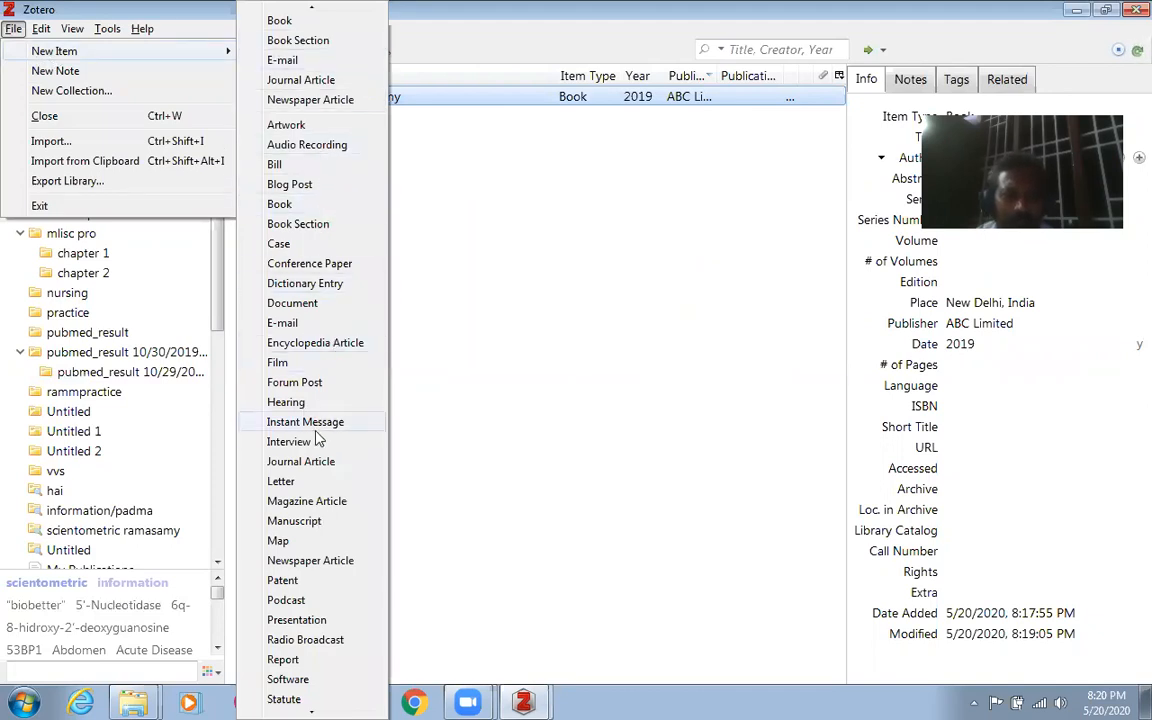
click(323, 466)
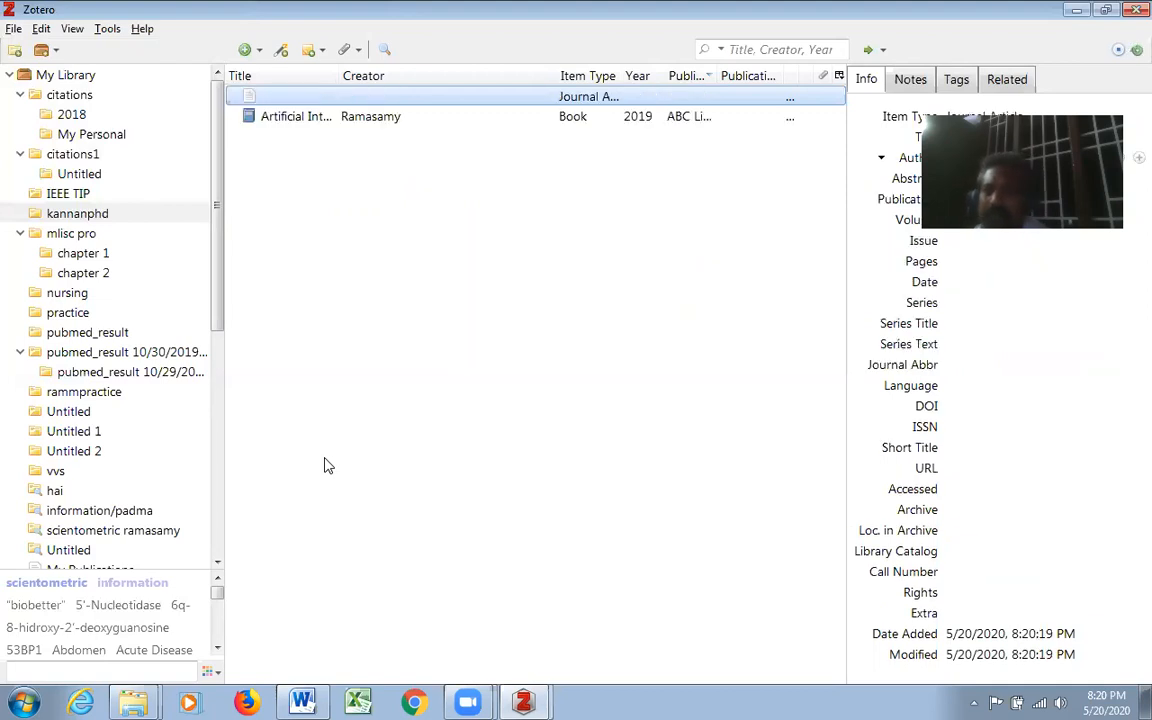
click(292, 100)
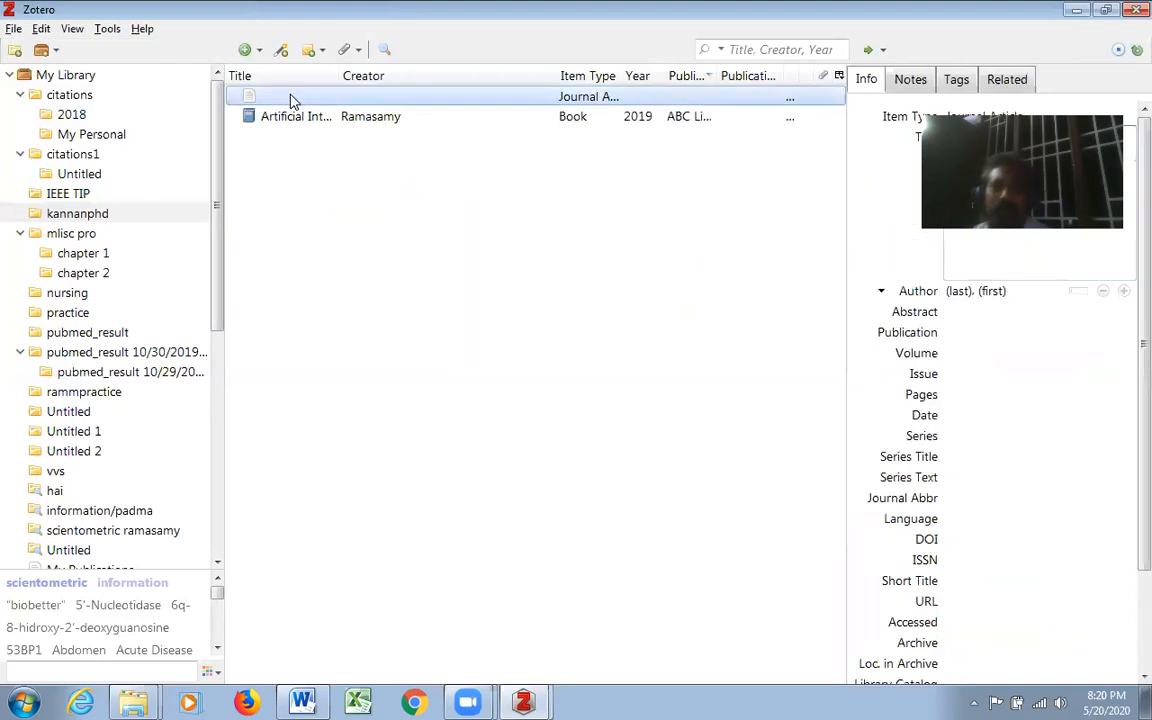
- Title the new journal article "Effect of Covid19" and enter the author's last name
click(263, 110)
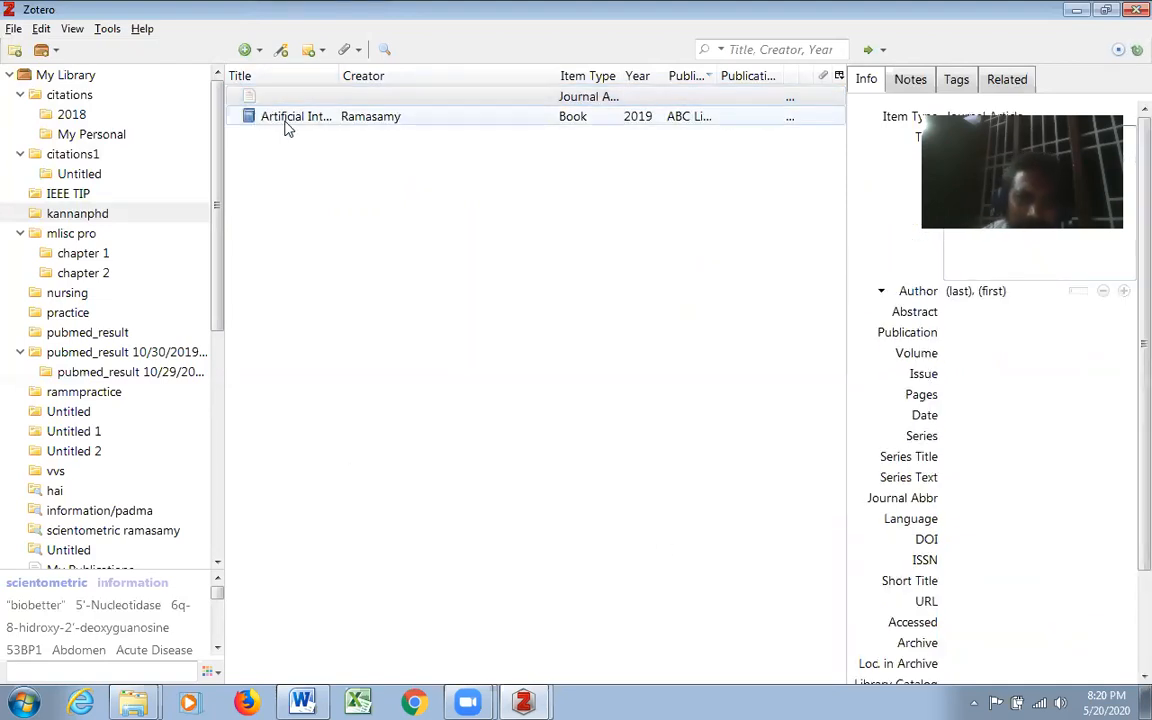
click(250, 99)
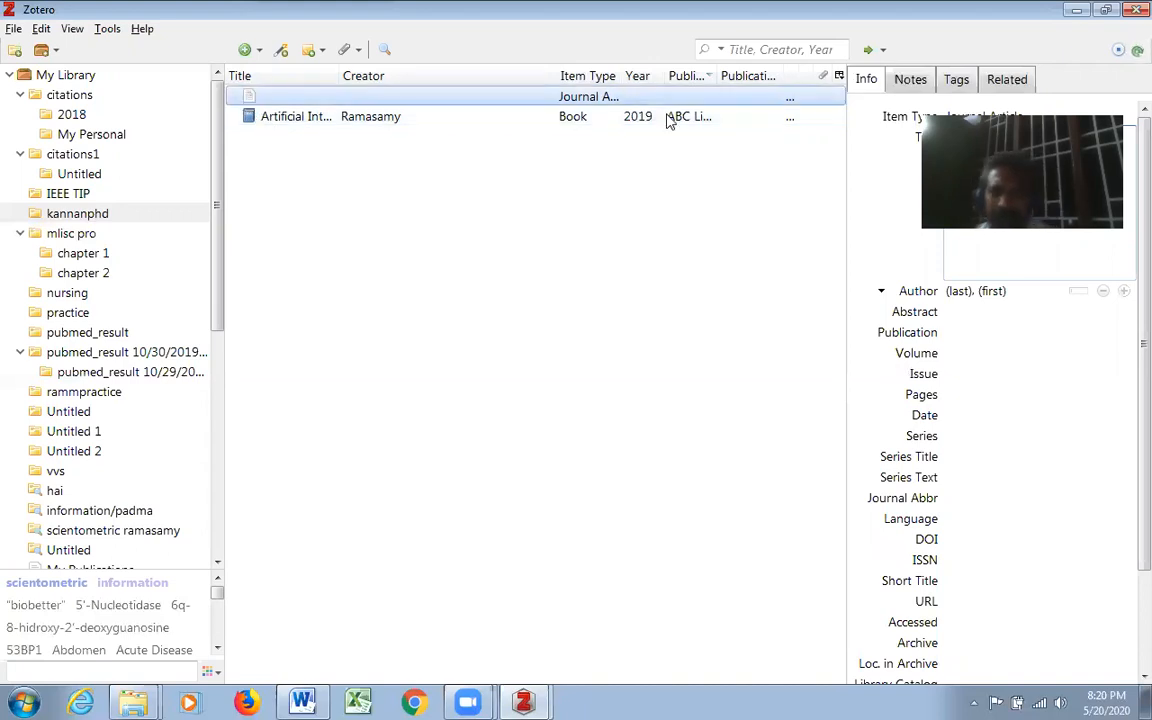
drag(883, 30, 531, 55)
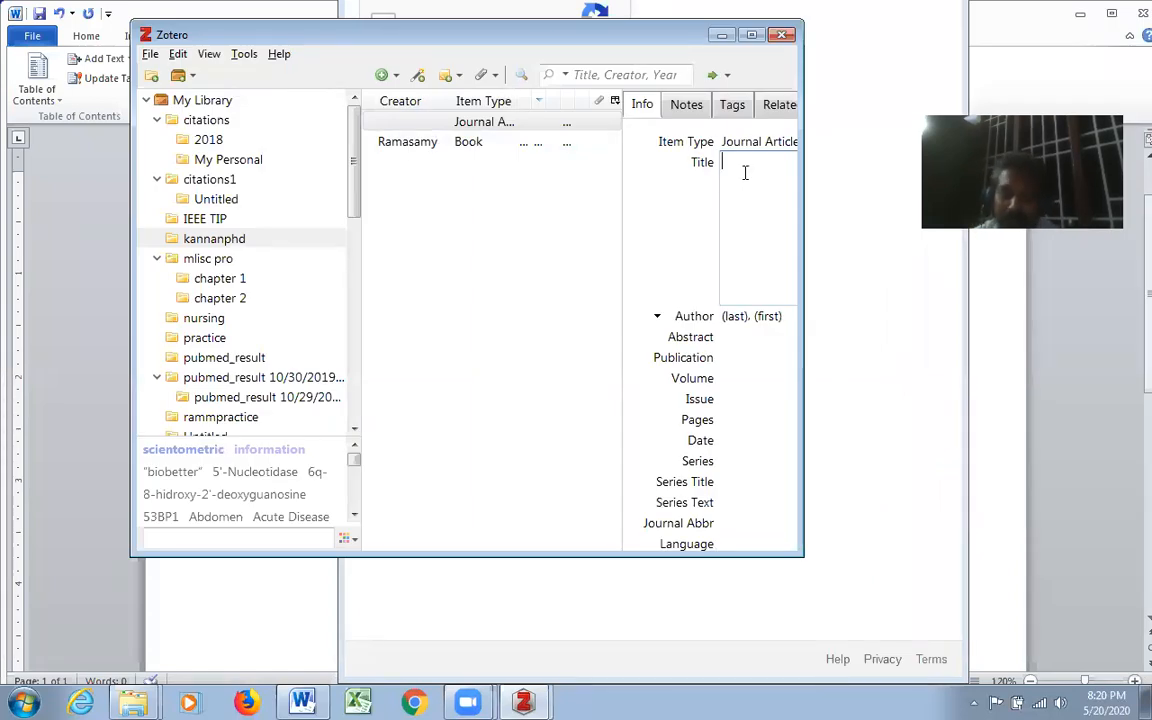
text(Effect of Covid19)
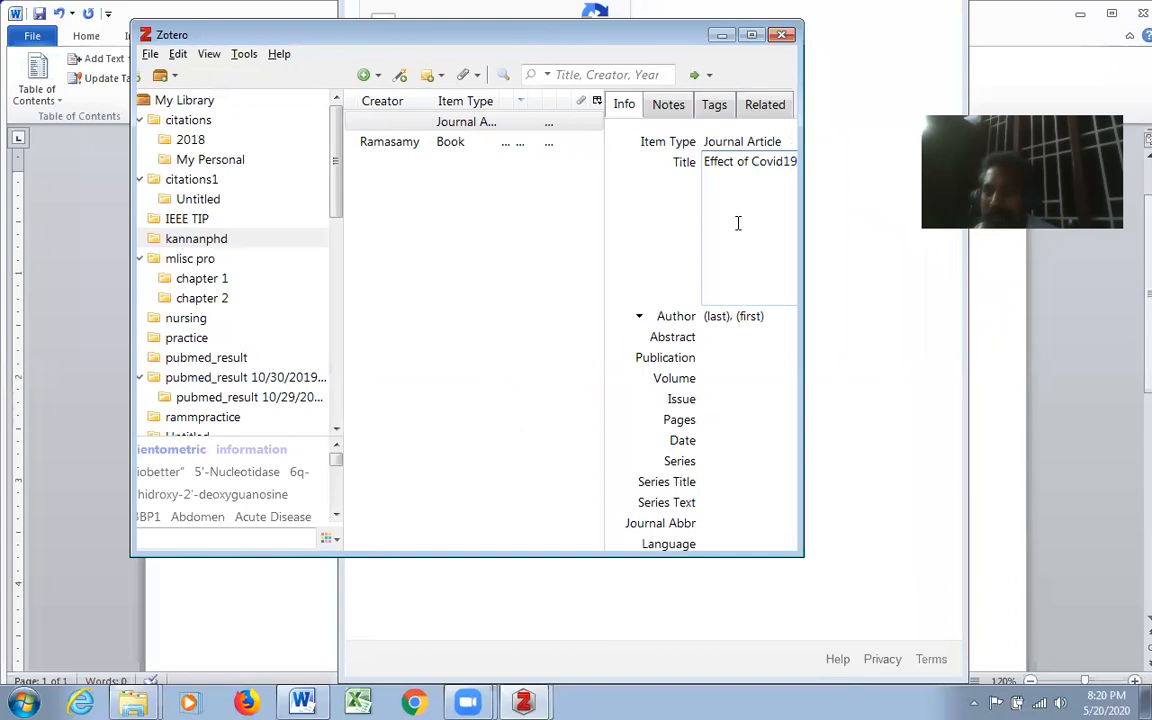
click(718, 316)
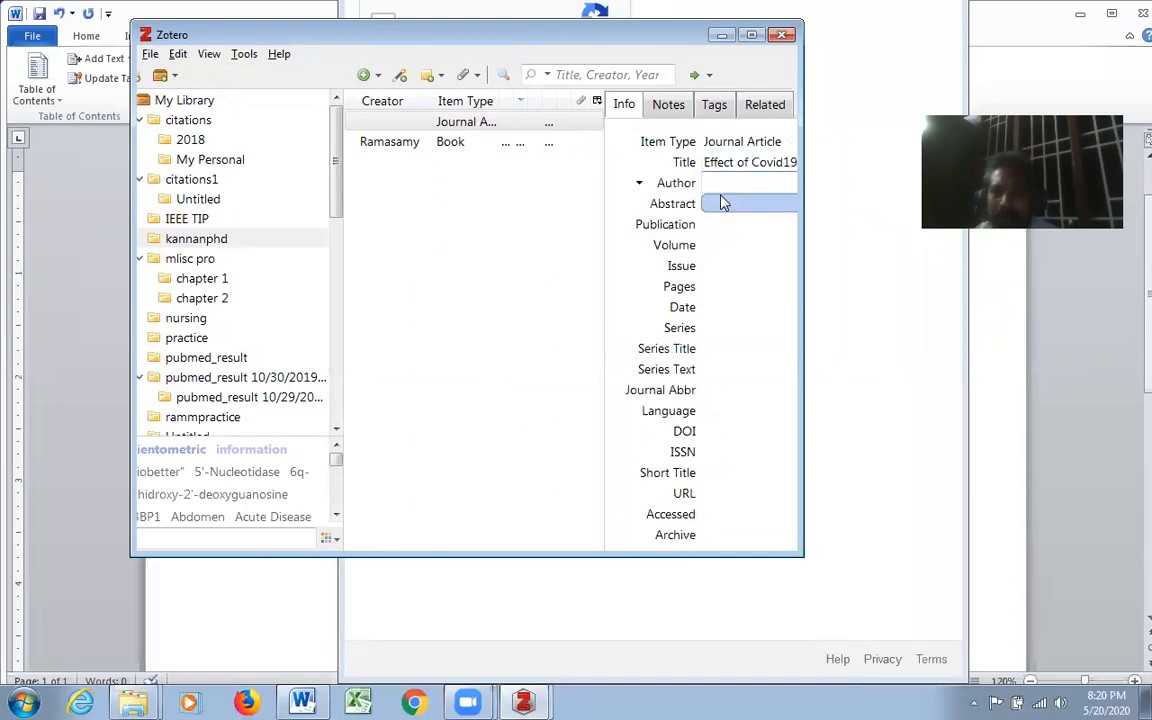
text(Venkat)
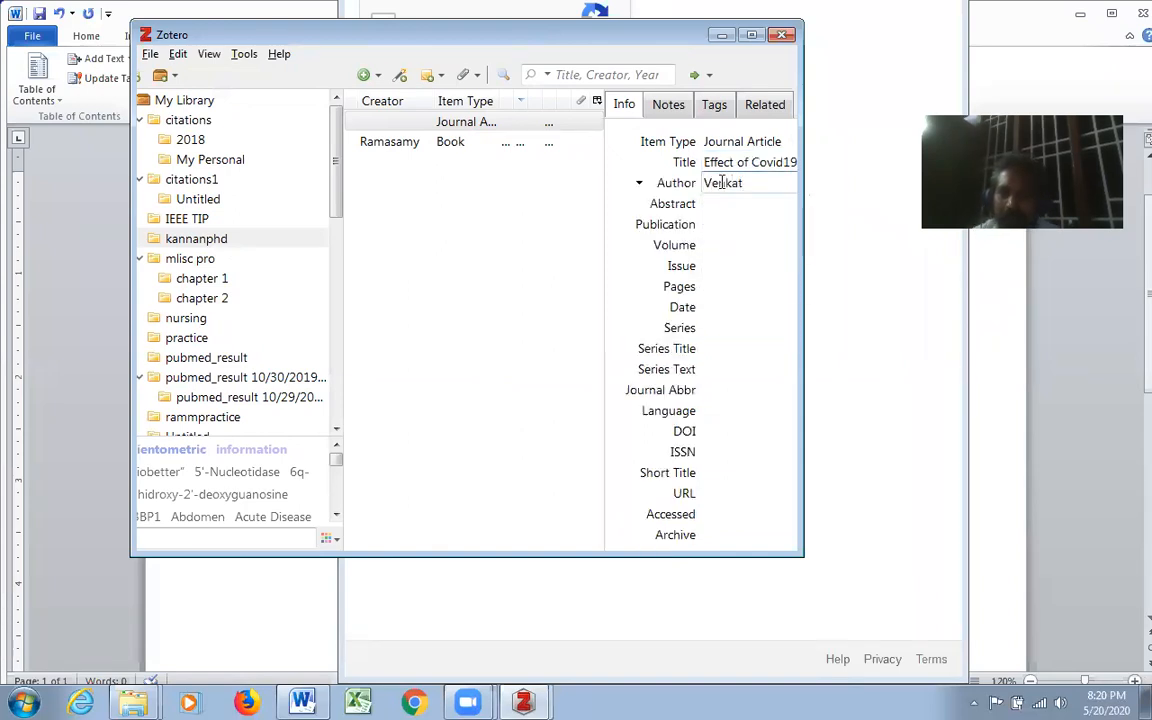
- Set the journal article's publication to "Journal of Indian Medicine"
click(716, 226)
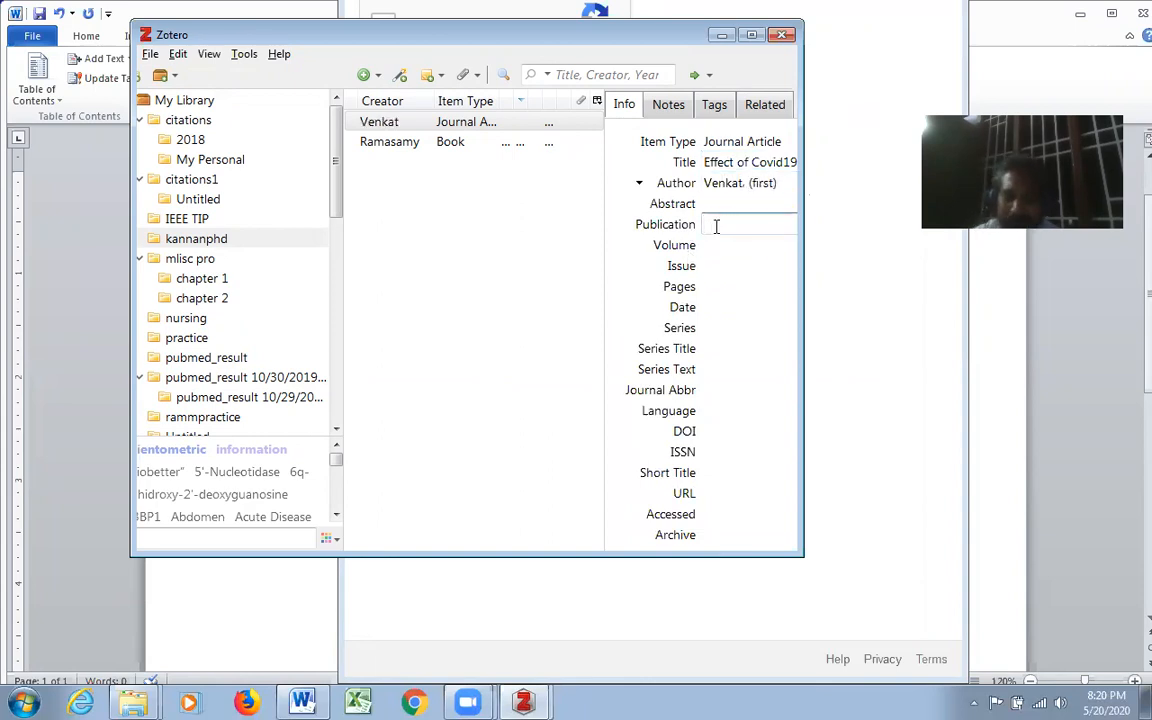
text(Jounra)
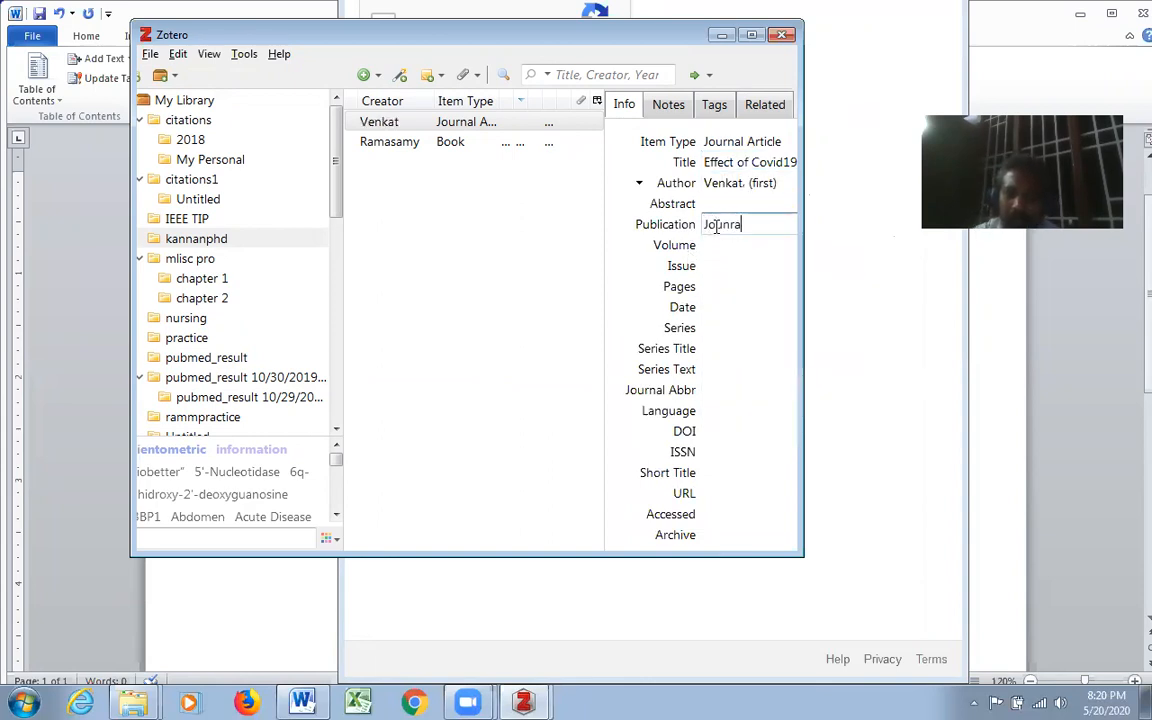
key(BackSpace)
key(BackSpace)
key(BackSpace)
text(rnal of)
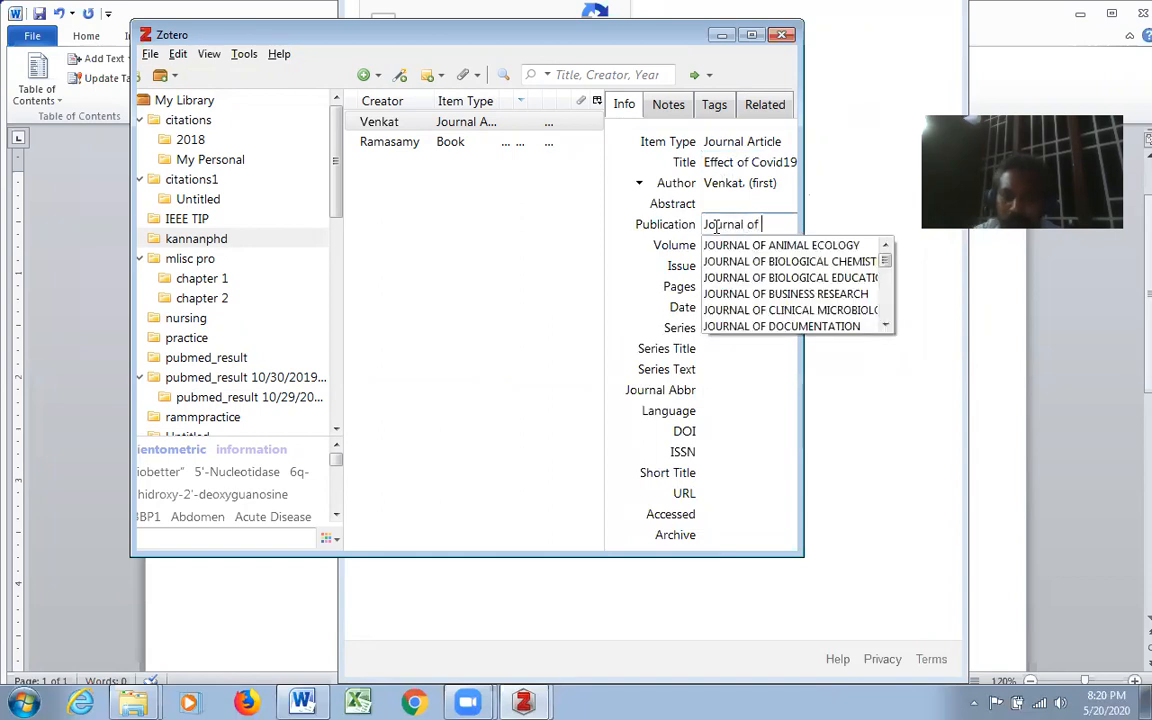
text(Indian Medi)
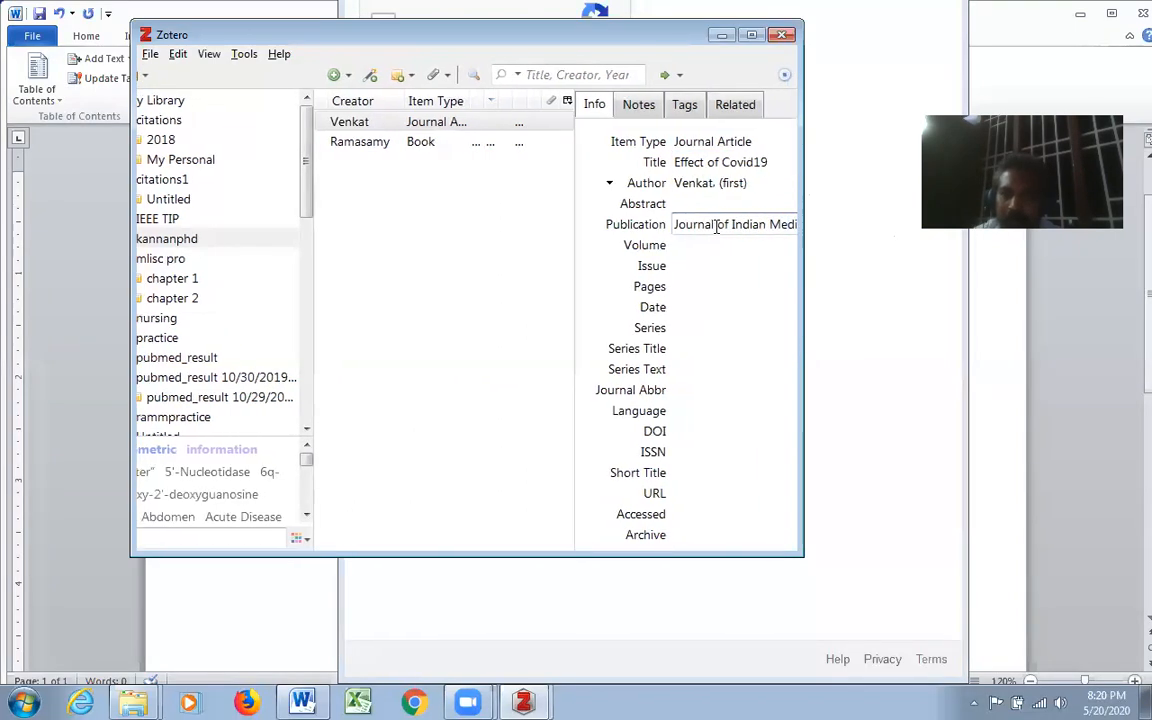
text(cine)
- Set the journal article's volume to 23, issue to 6 and pages to 14-18
click(692, 246)
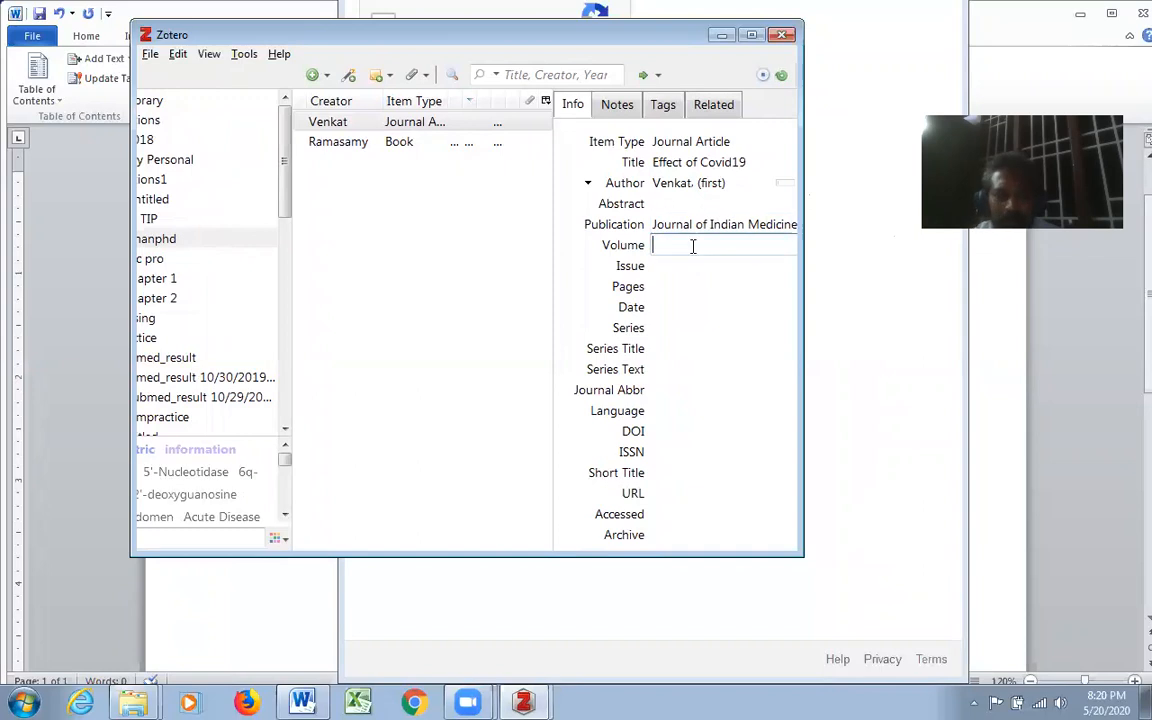
text(23)
click(687, 268)
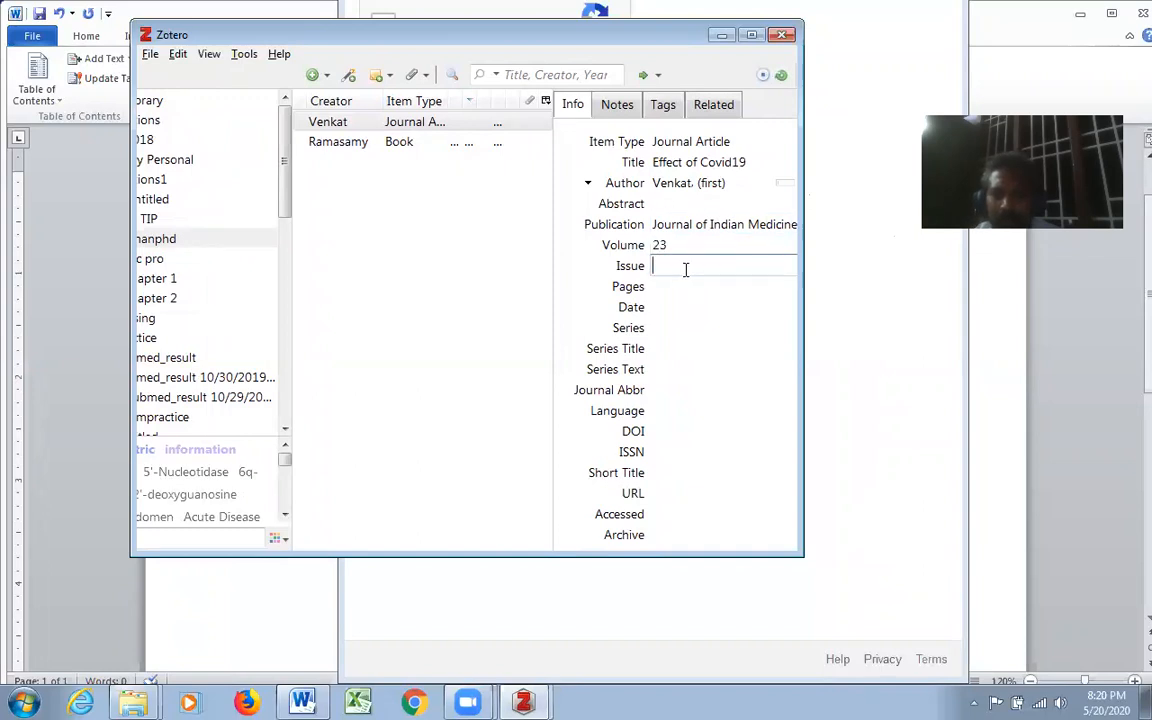
text(6)
click(685, 287)
text(14-)
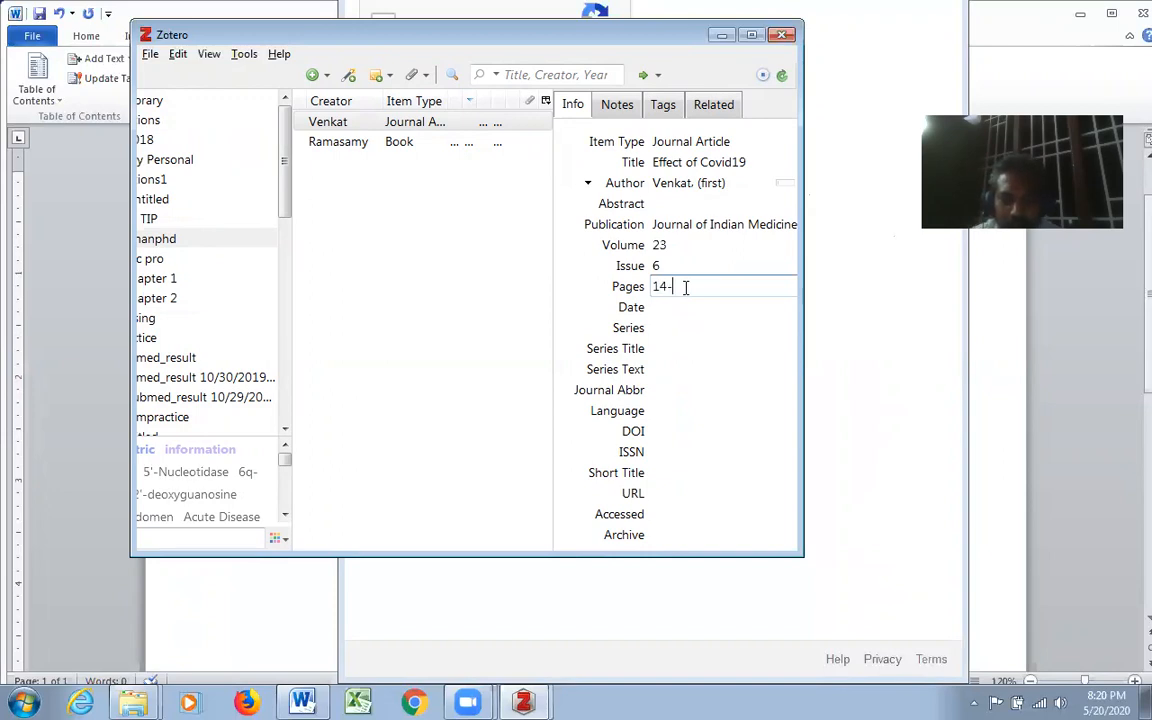
text(18)
- Set the journal article's date to 2019 and maximize the library window
click(660, 309)
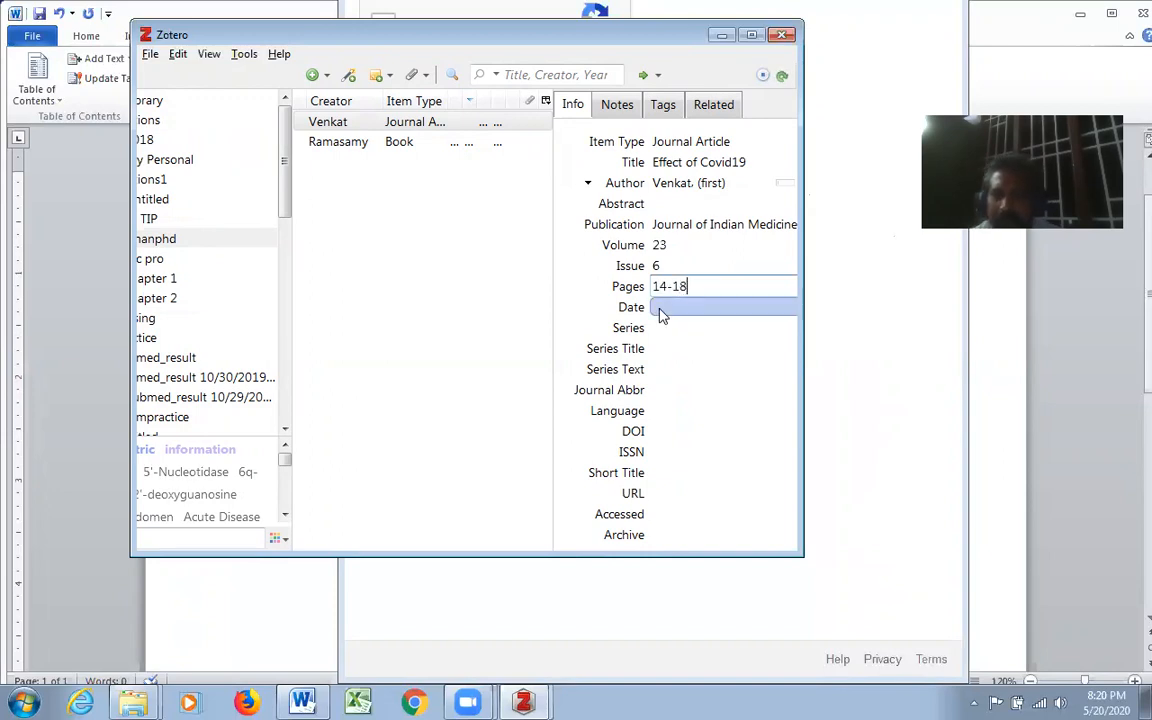
text(2019)
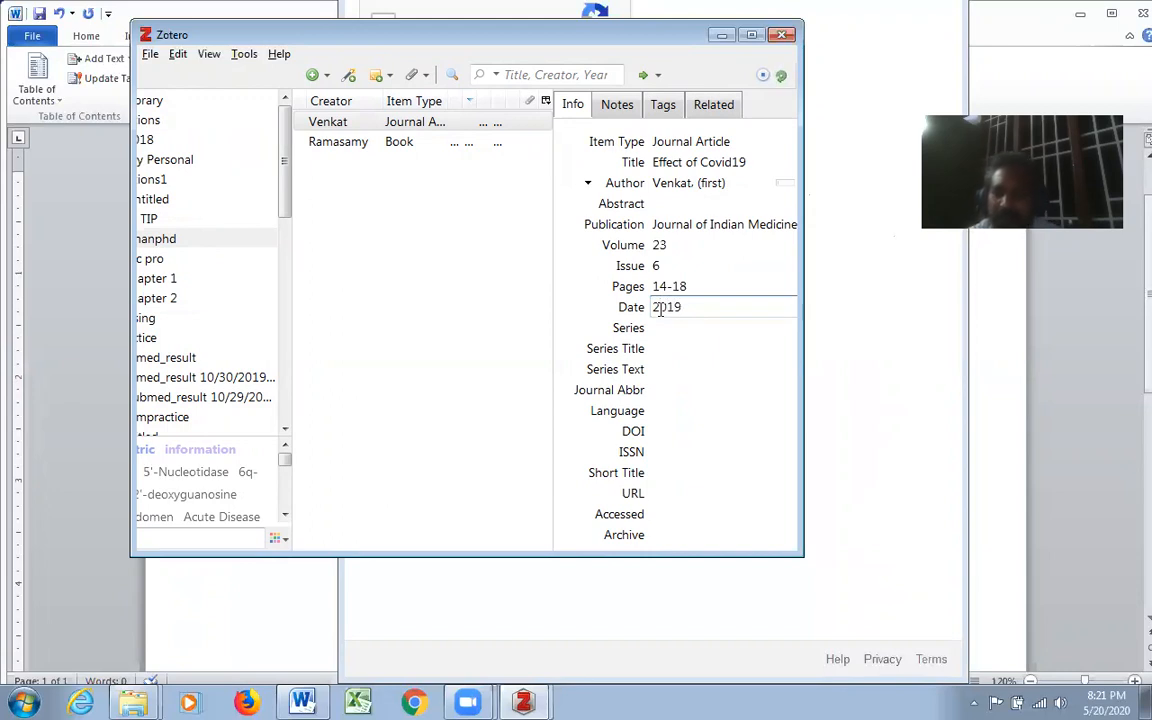
key(Return)
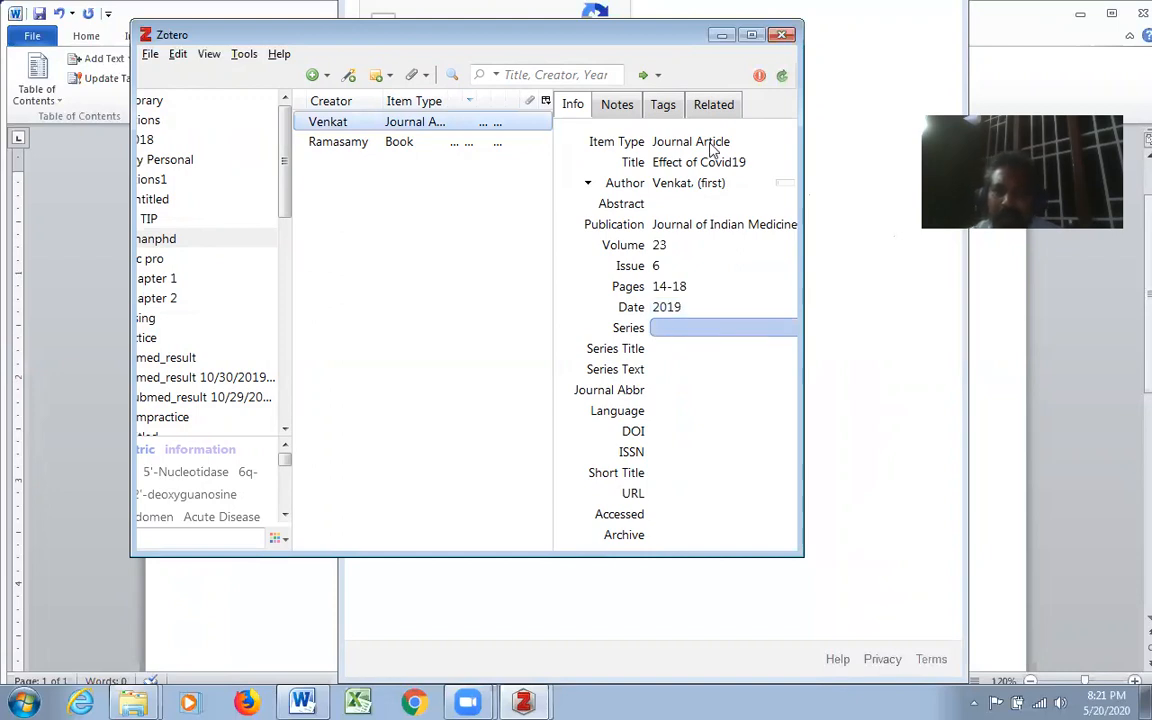
double_click(670, 38)
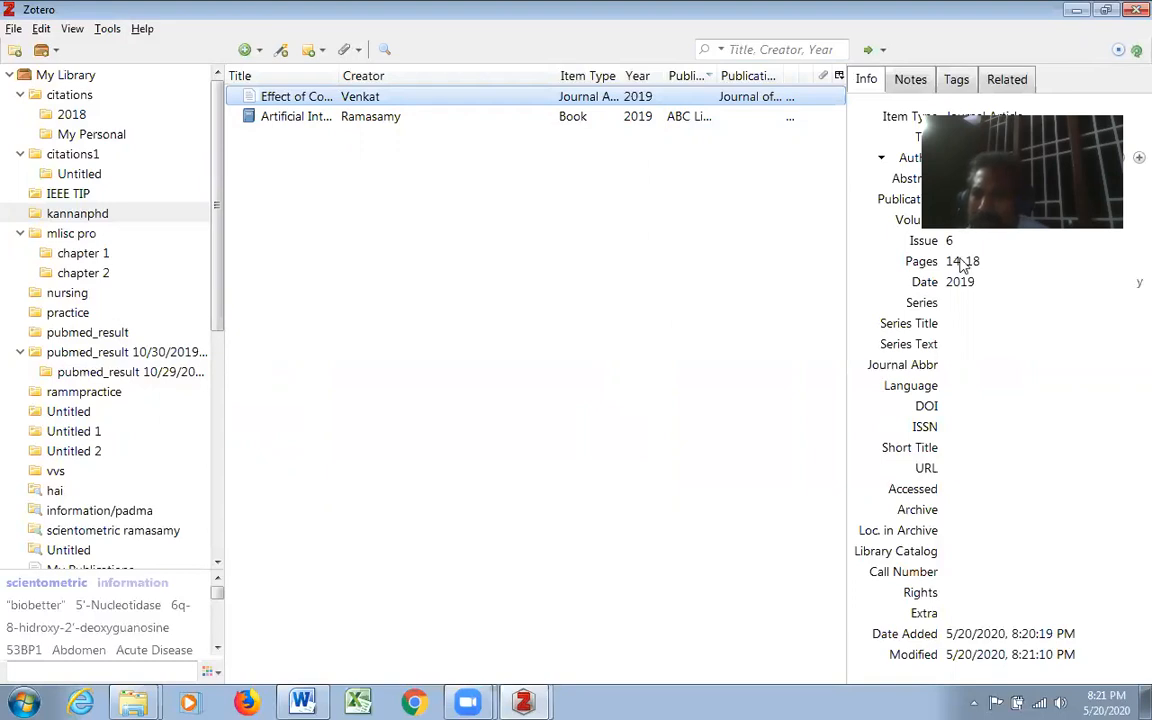
click(978, 282)
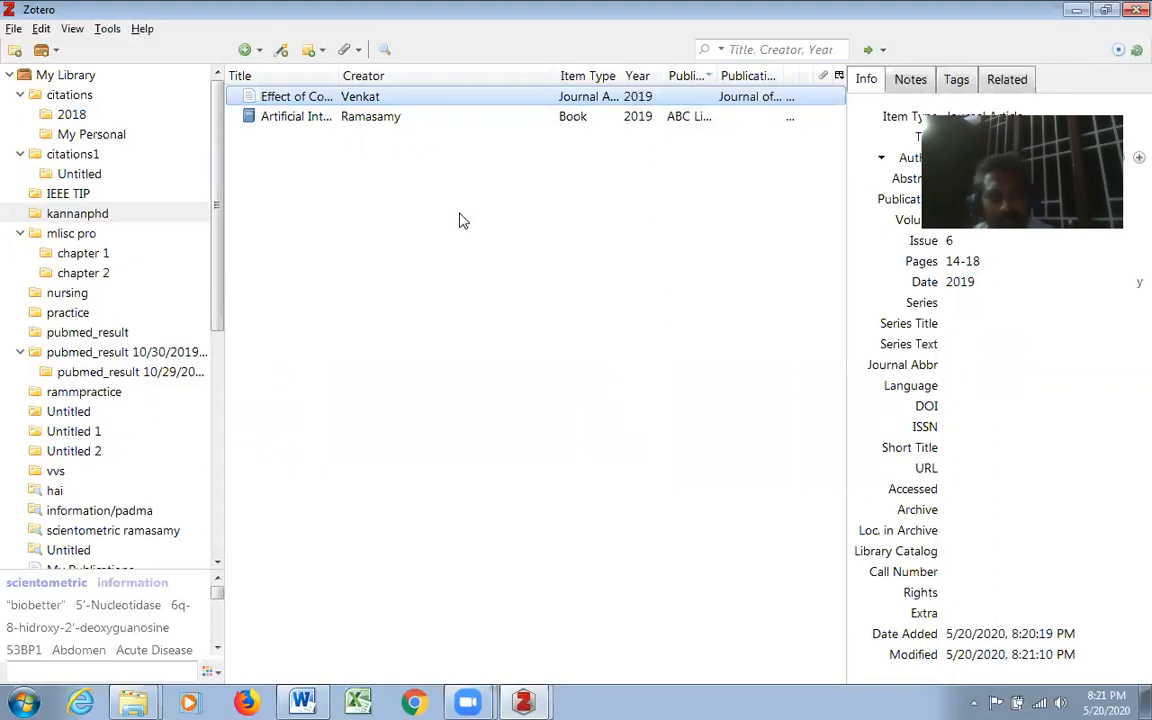
- Select both the journal article and the book and start creating a bibliography from them
shift+click(397, 120)
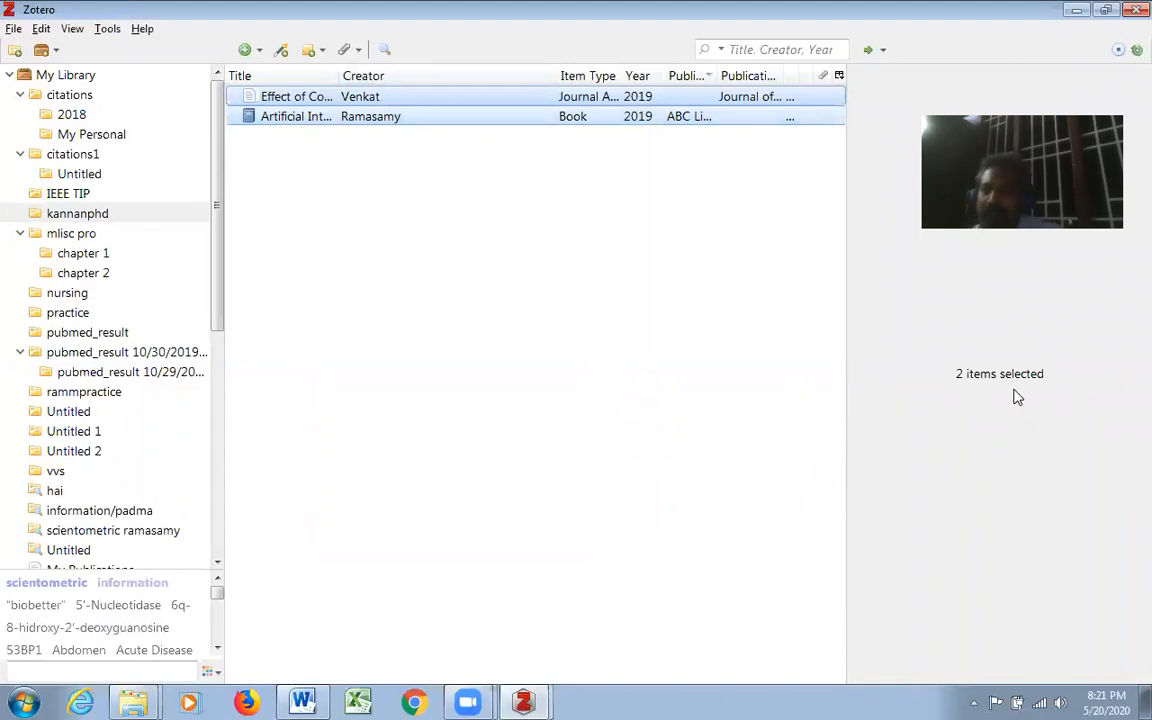
right_click(401, 101)
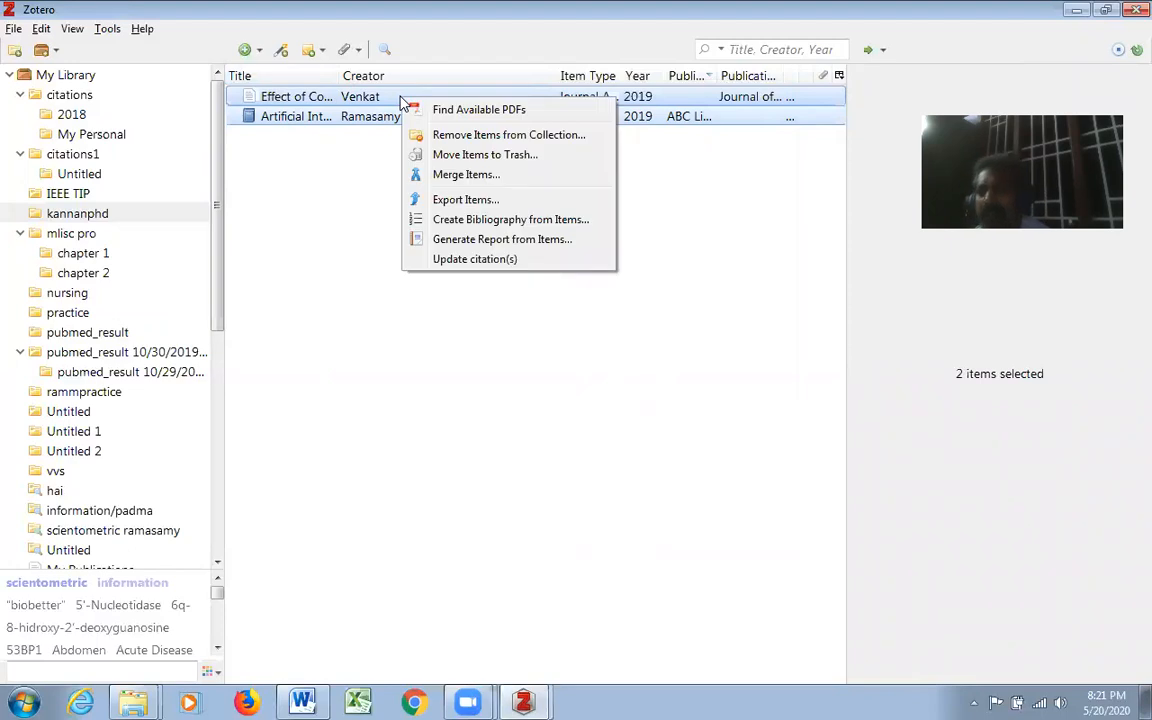
click(504, 345)
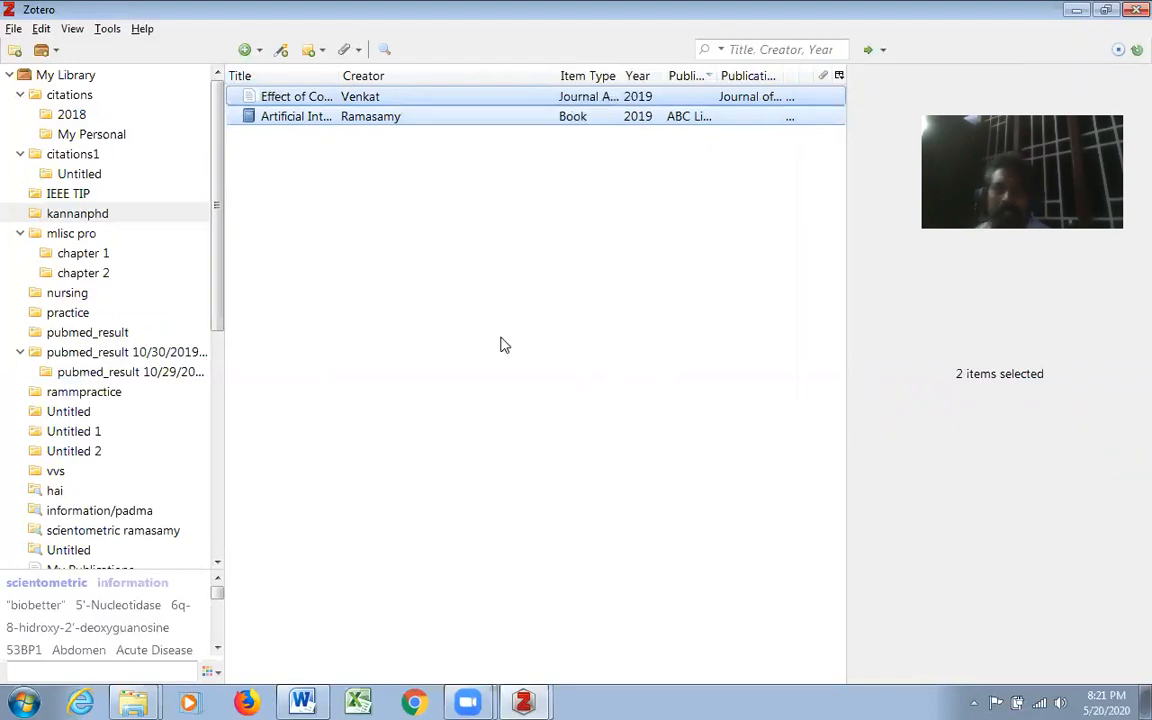
right_click(417, 100)
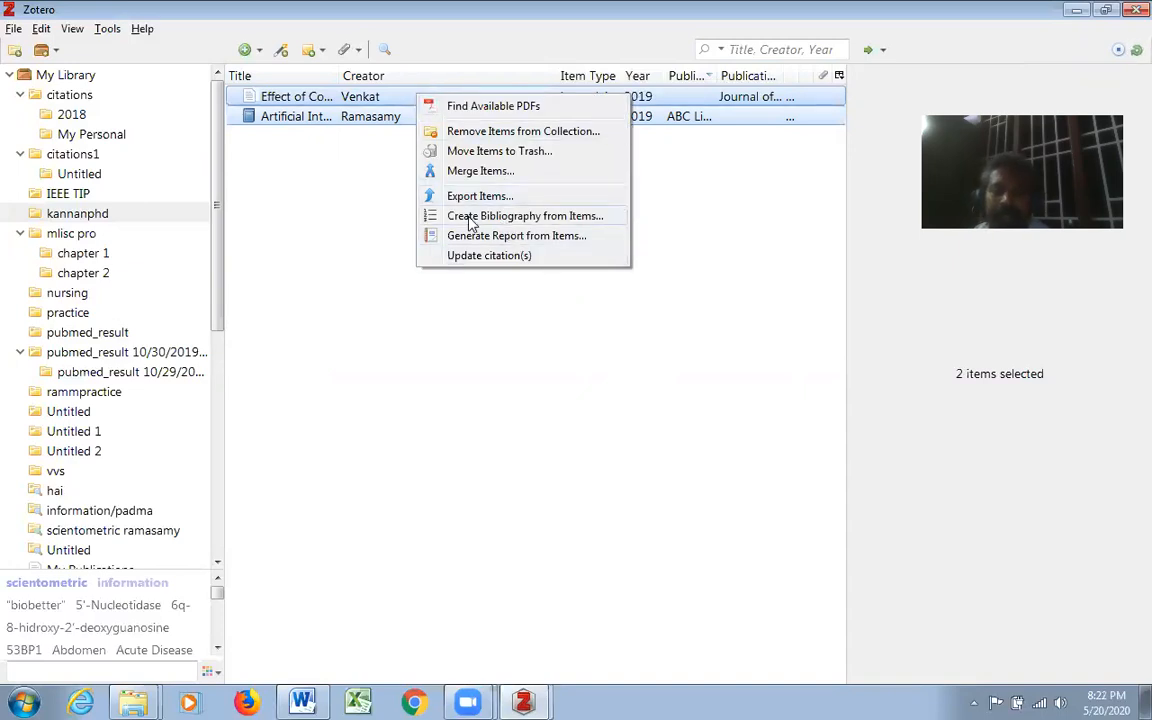
click(576, 222)
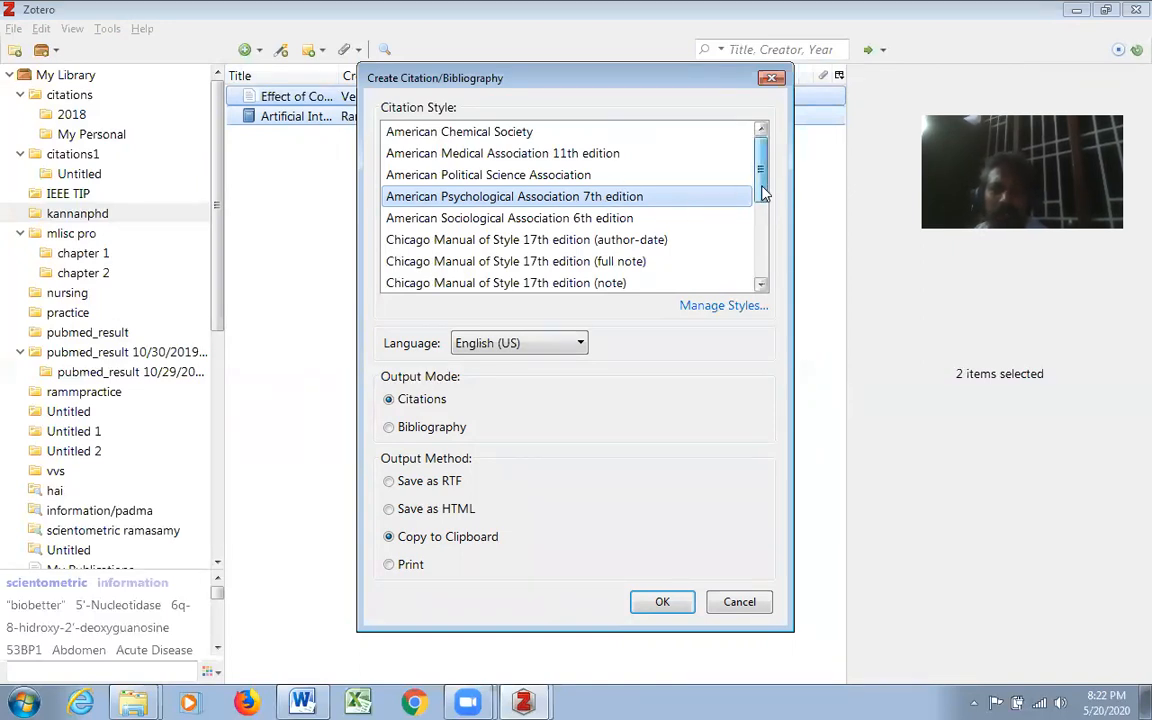
- Keep the American Psychological Association 7th edition style and choose Citations as output mode with Copy to Clipboard as output method
drag(766, 201, 743, 137)
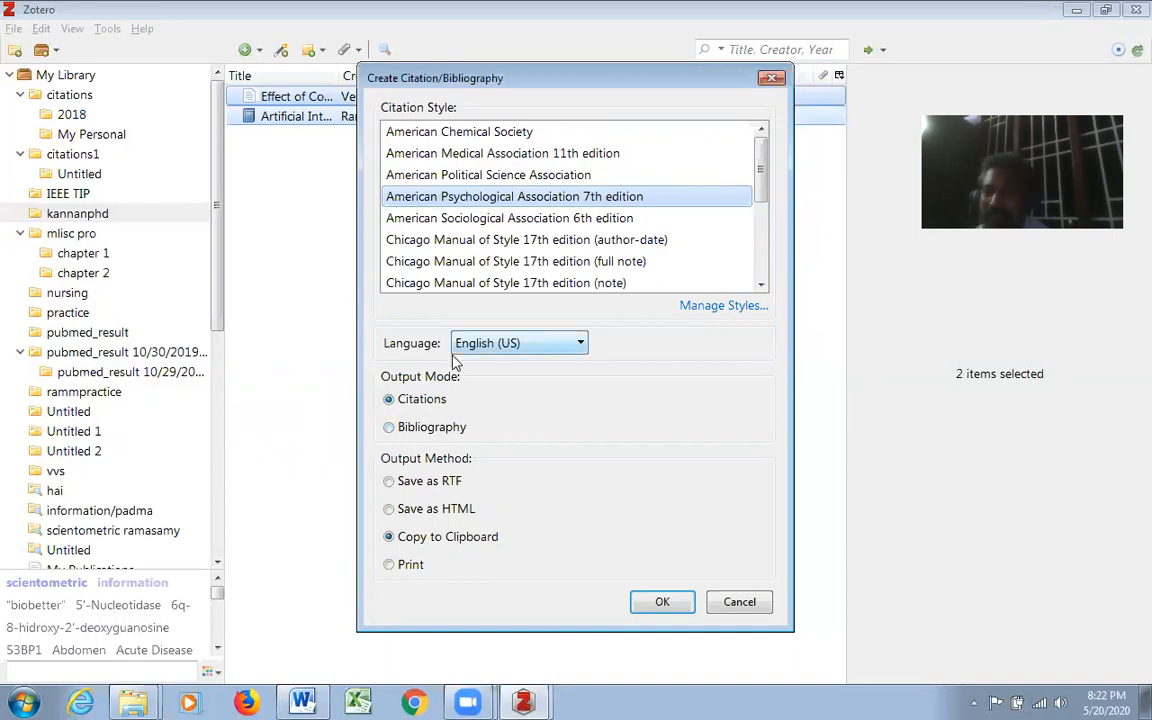
click(396, 404)
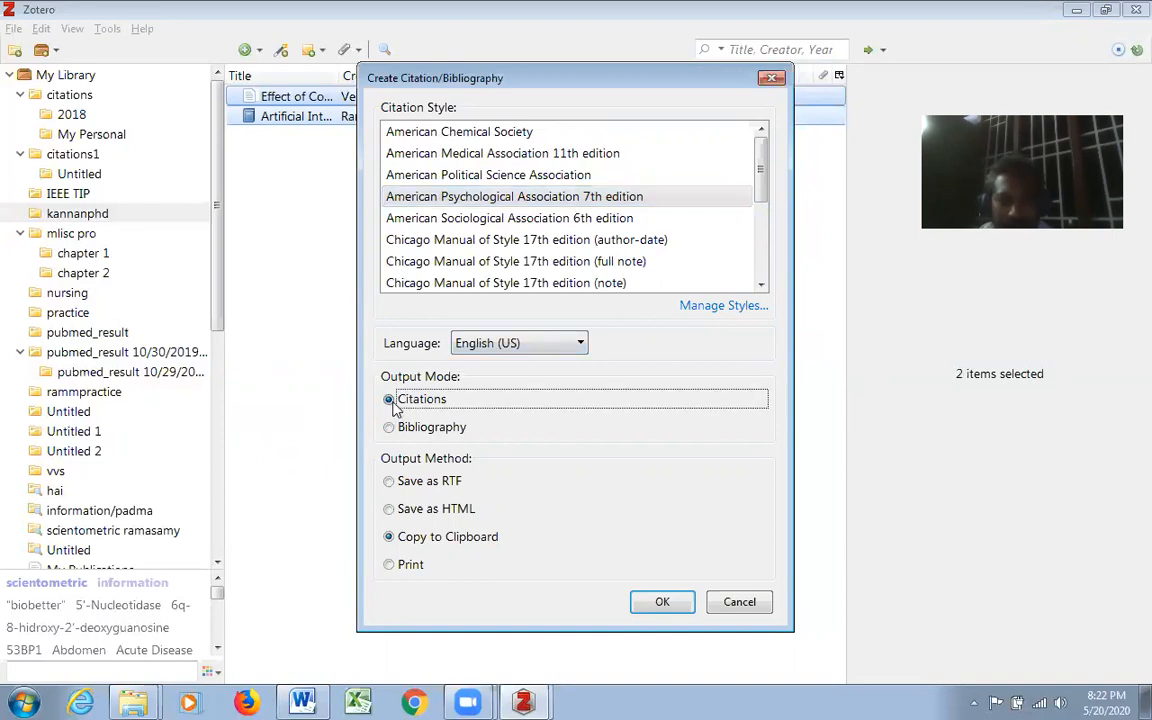
click(393, 539)
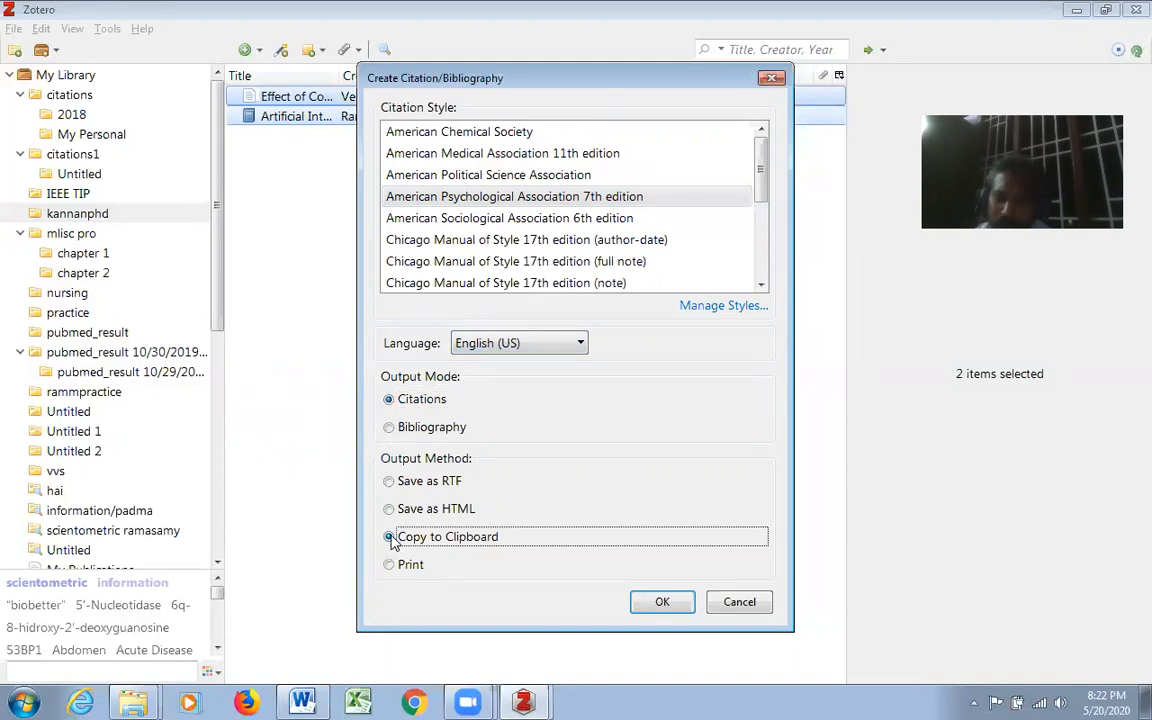
click(391, 567)
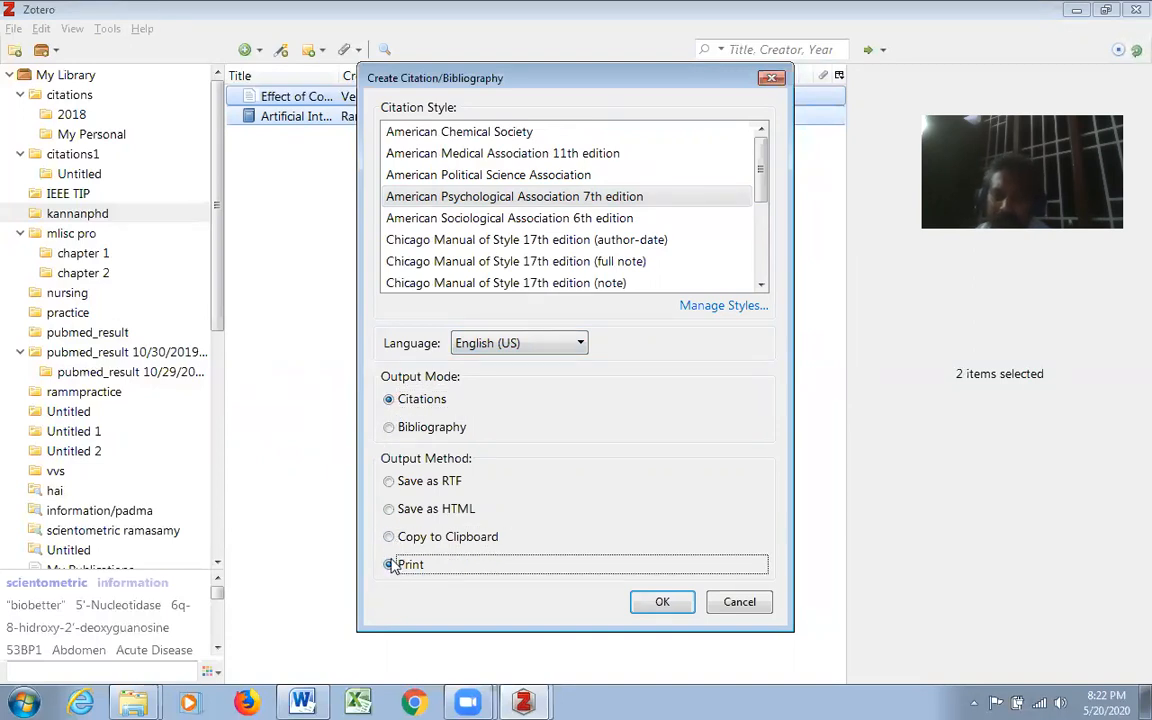
click(390, 510)
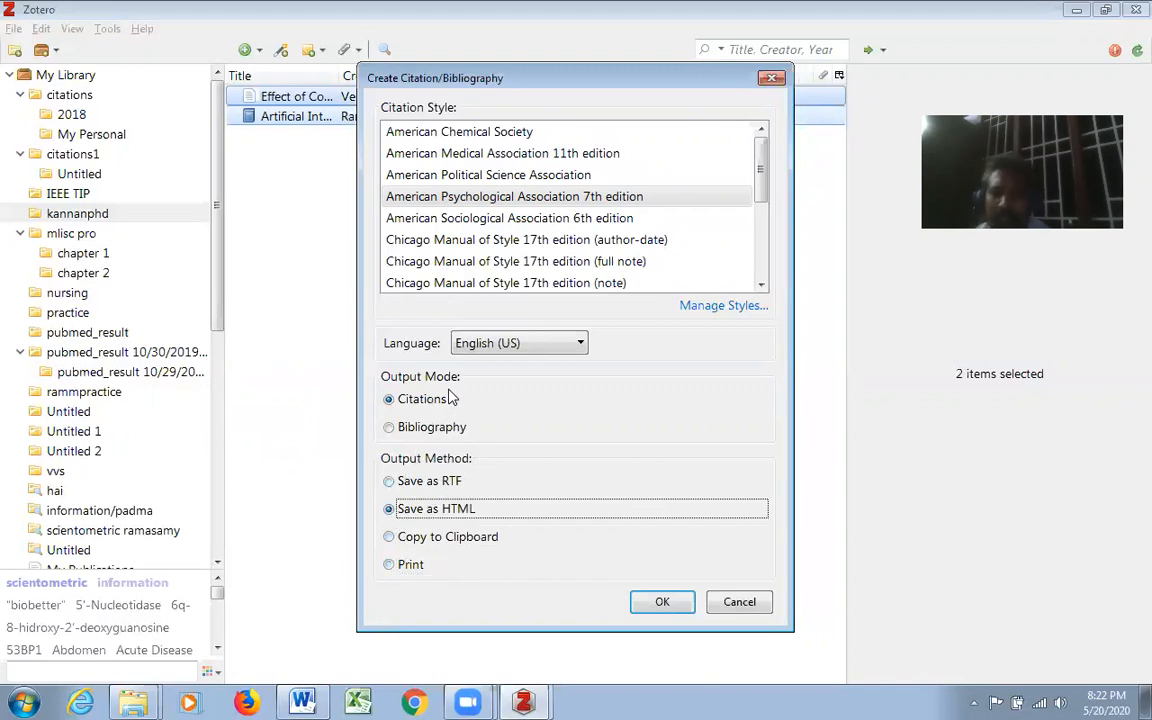
click(389, 482)
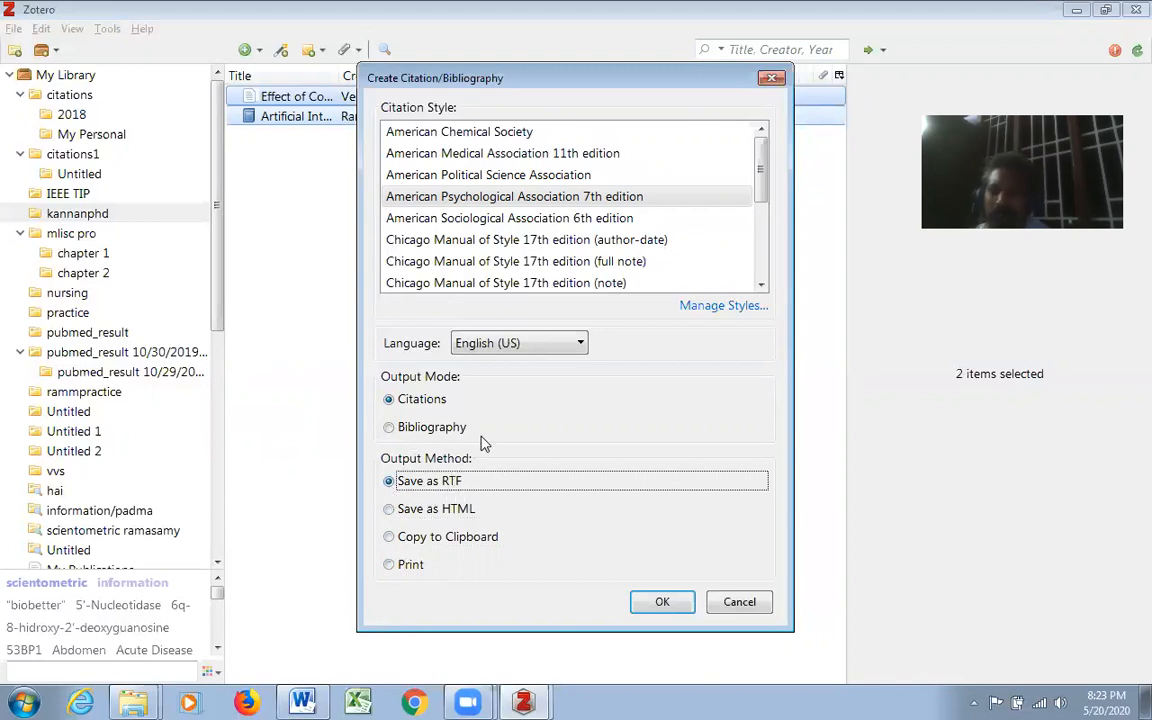
- Select Copy to Clipboard as the output method and generate the citations for the two items
click(401, 539)
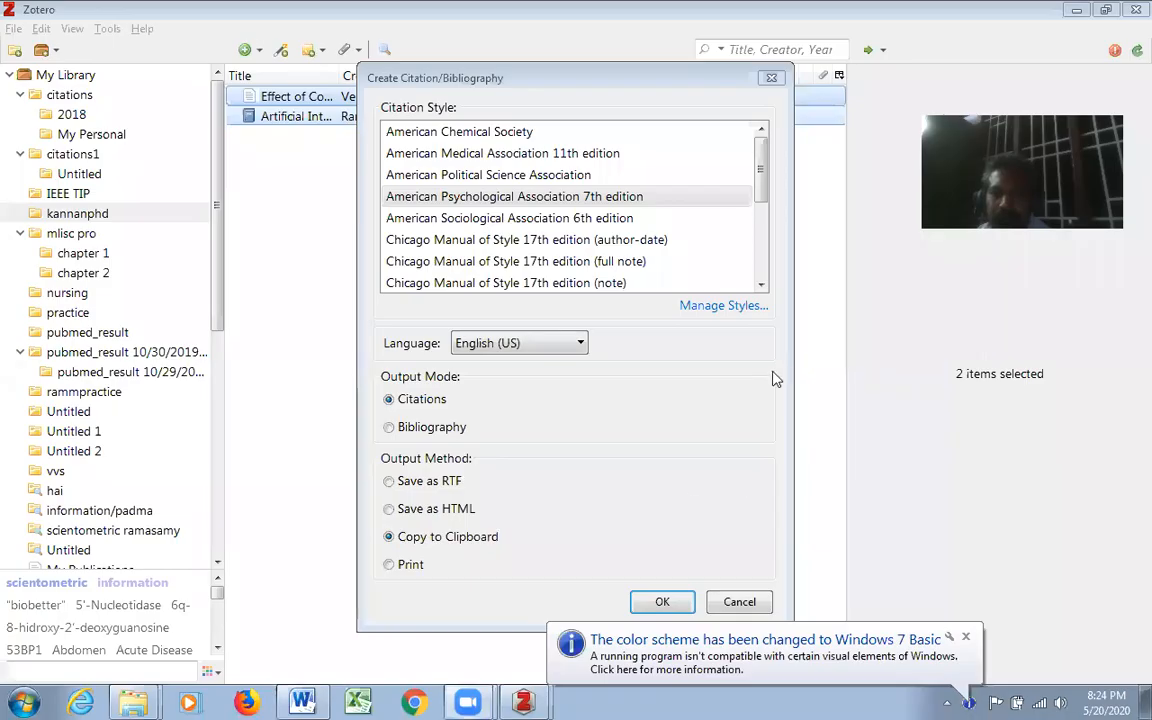
click(966, 638)
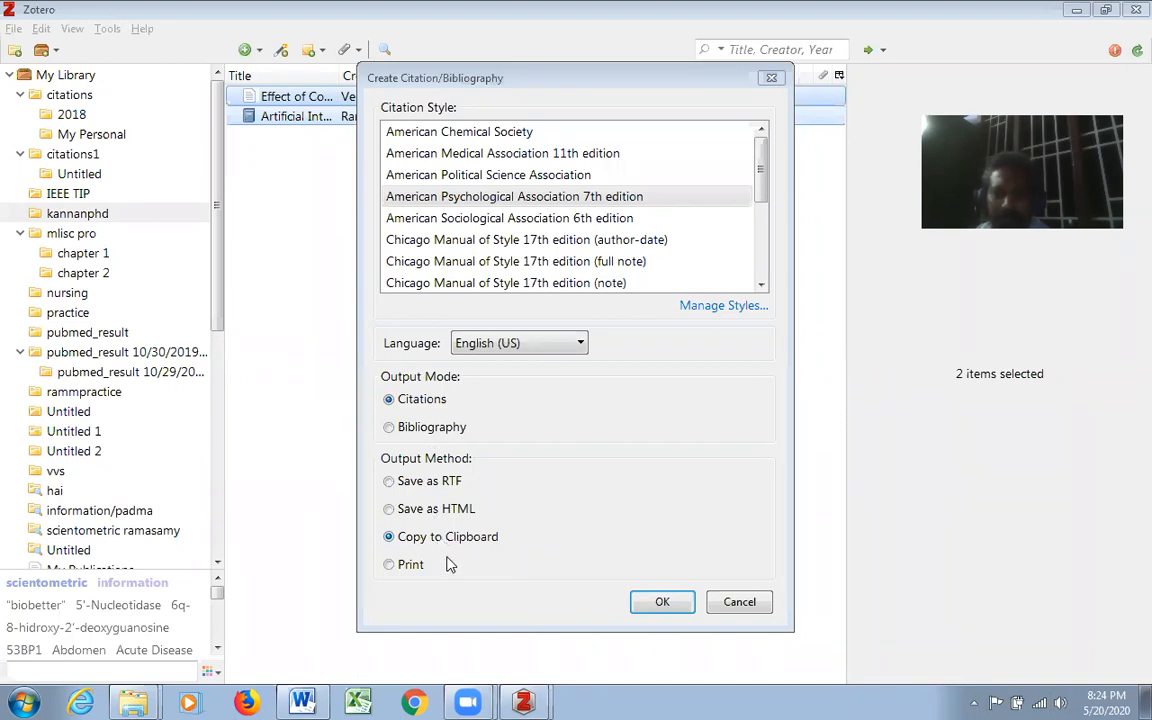
click(658, 601)
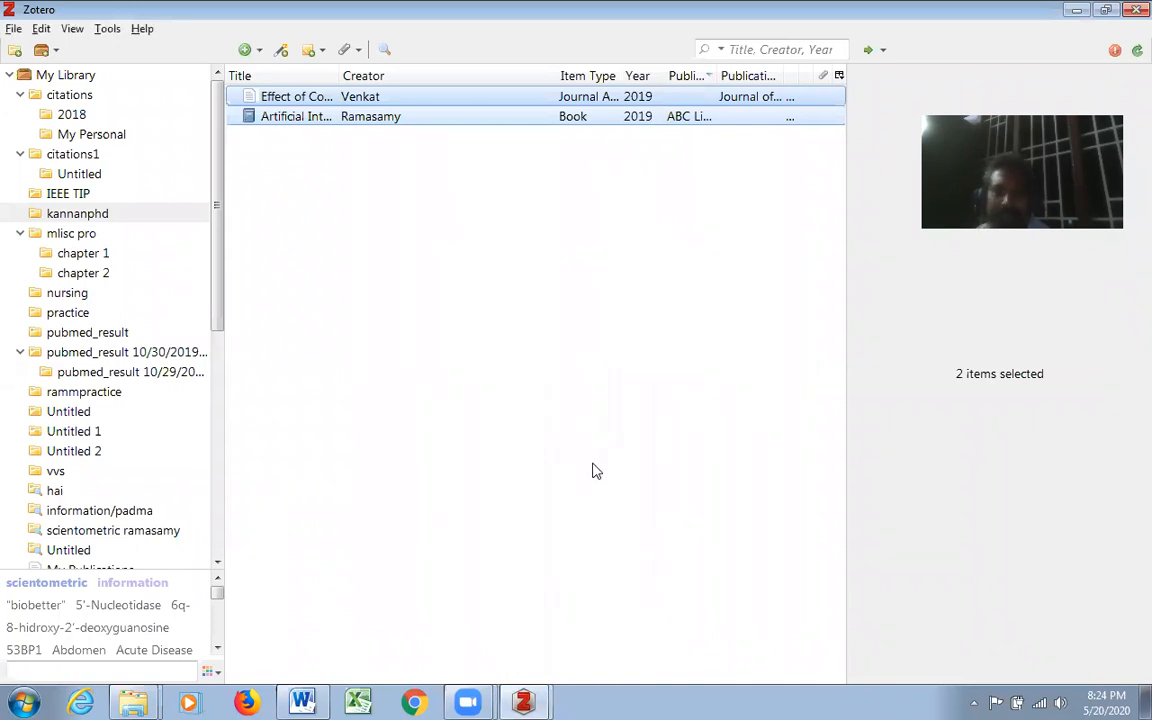
- Switch to the blank Word document and paste the copied citations at its beginning
click(302, 702)
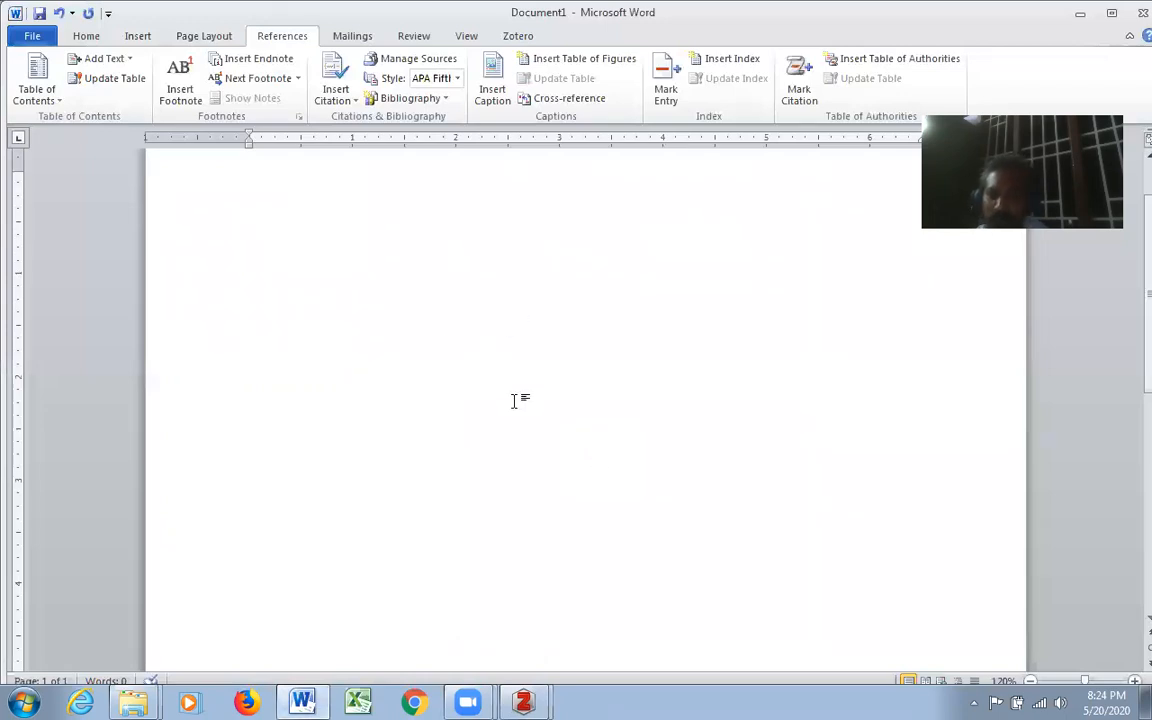
scroll(510, 340, up, 2)
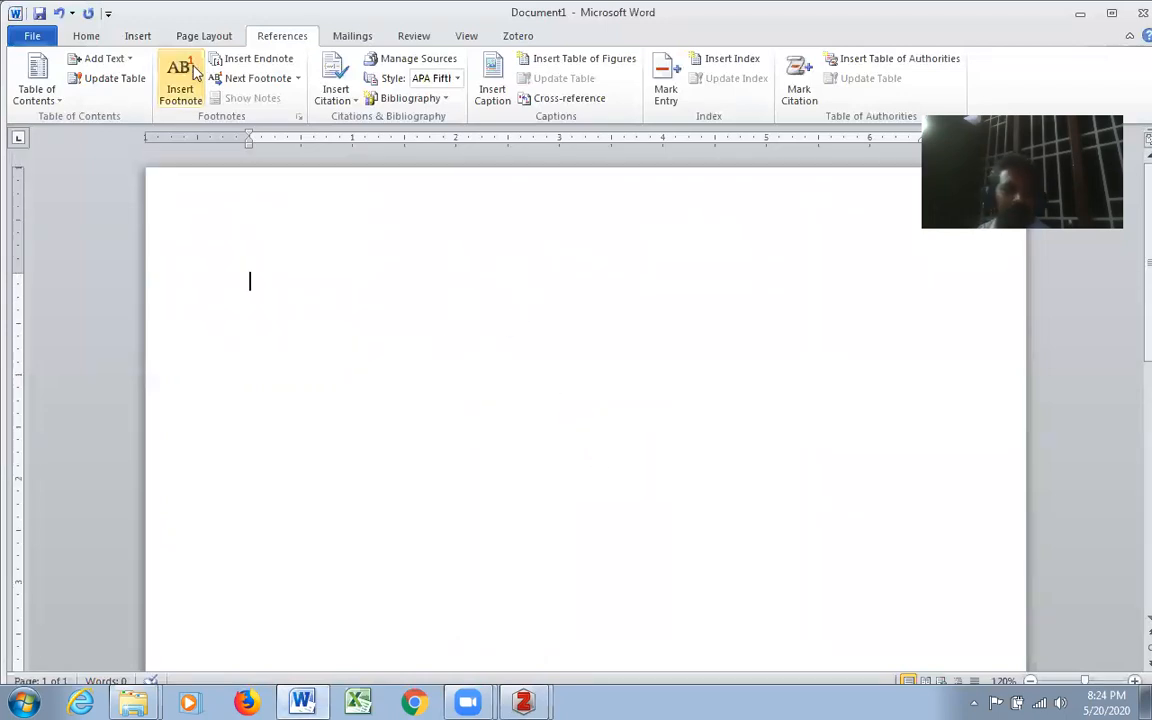
click(85, 37)
key(ctrl+v)
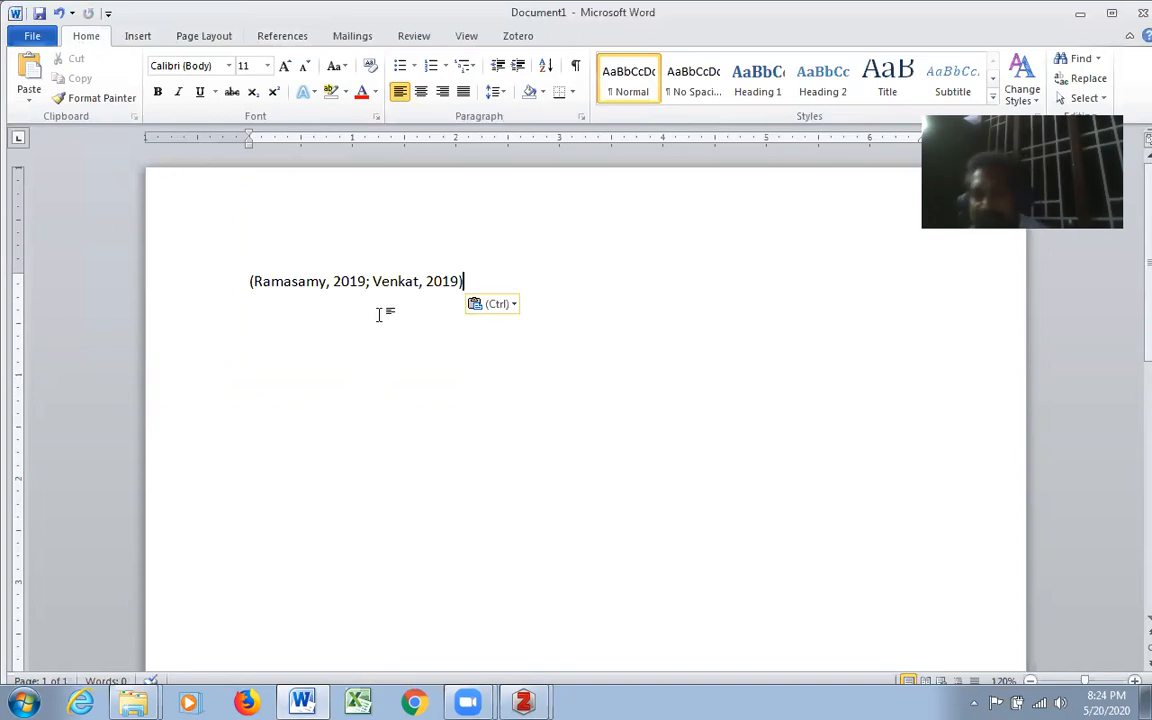
- Split the pasted citation onto two lines, replacing the semicolon separator with an opening parenthesis before the second author's citation
click(367, 281)
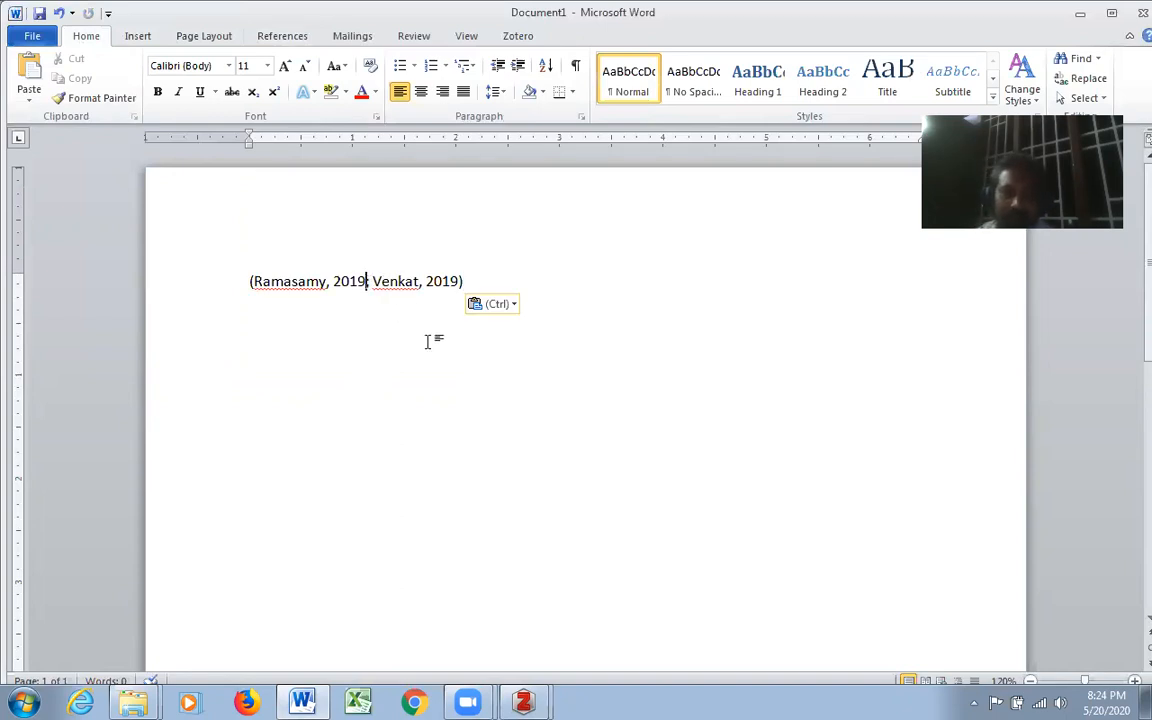
key(Return)
text(()
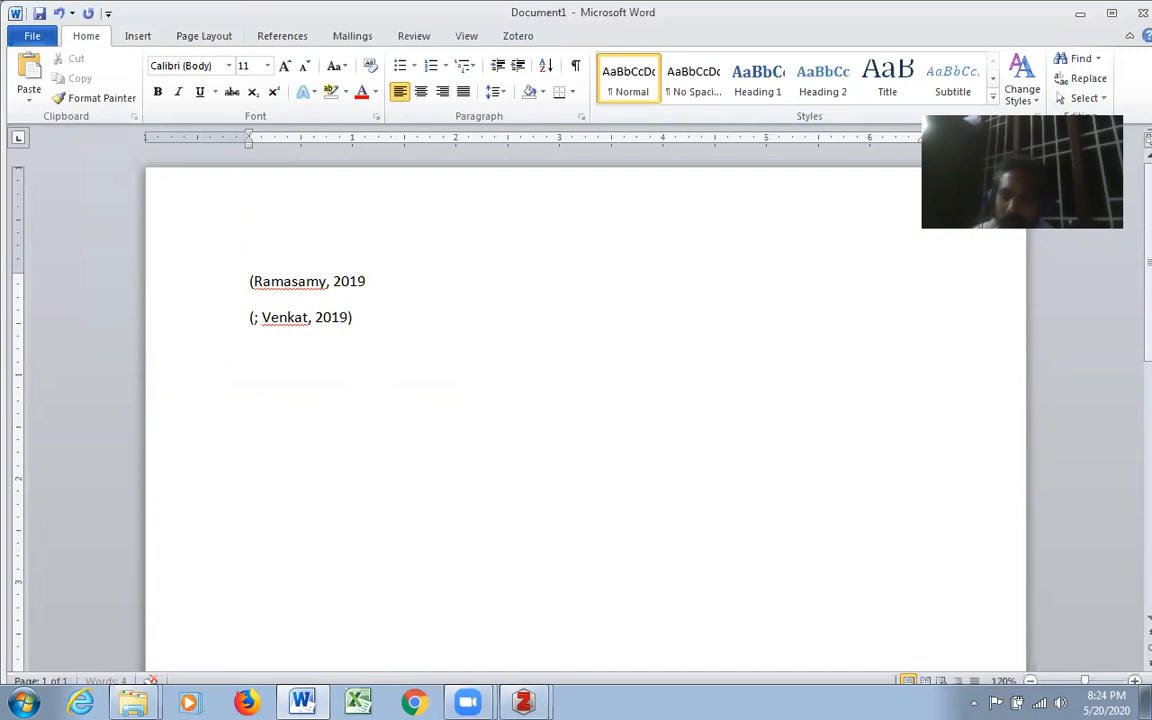
key(Delete)
key(Delete)
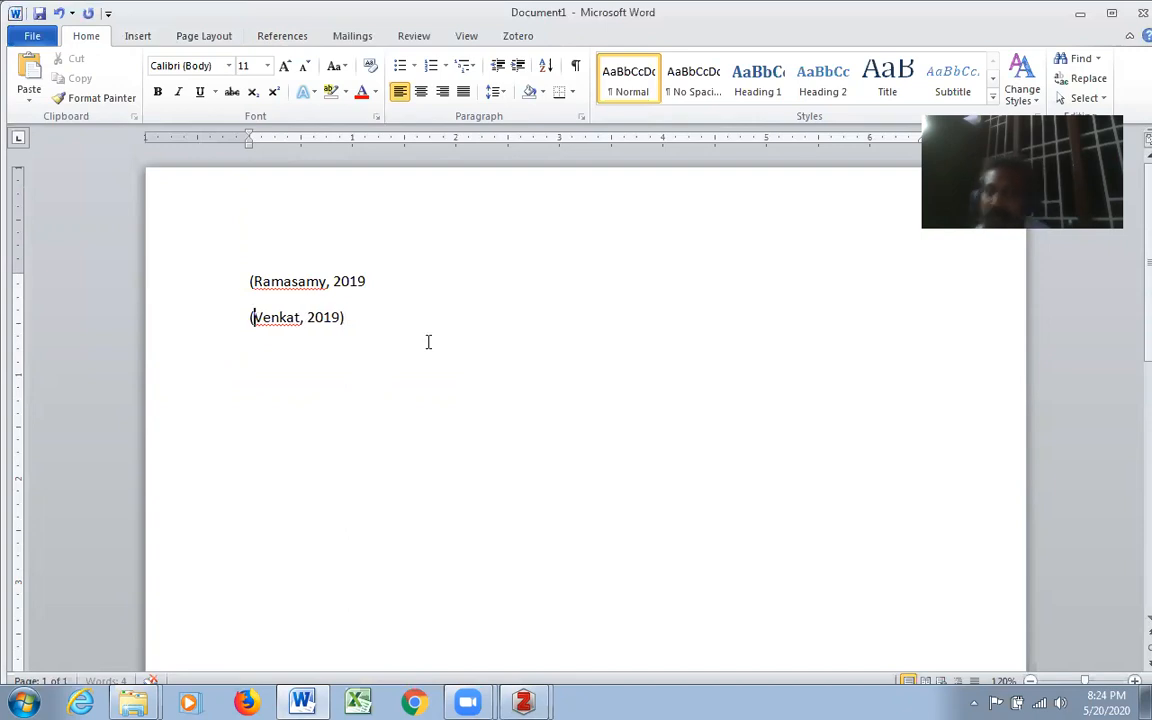
click(393, 314)
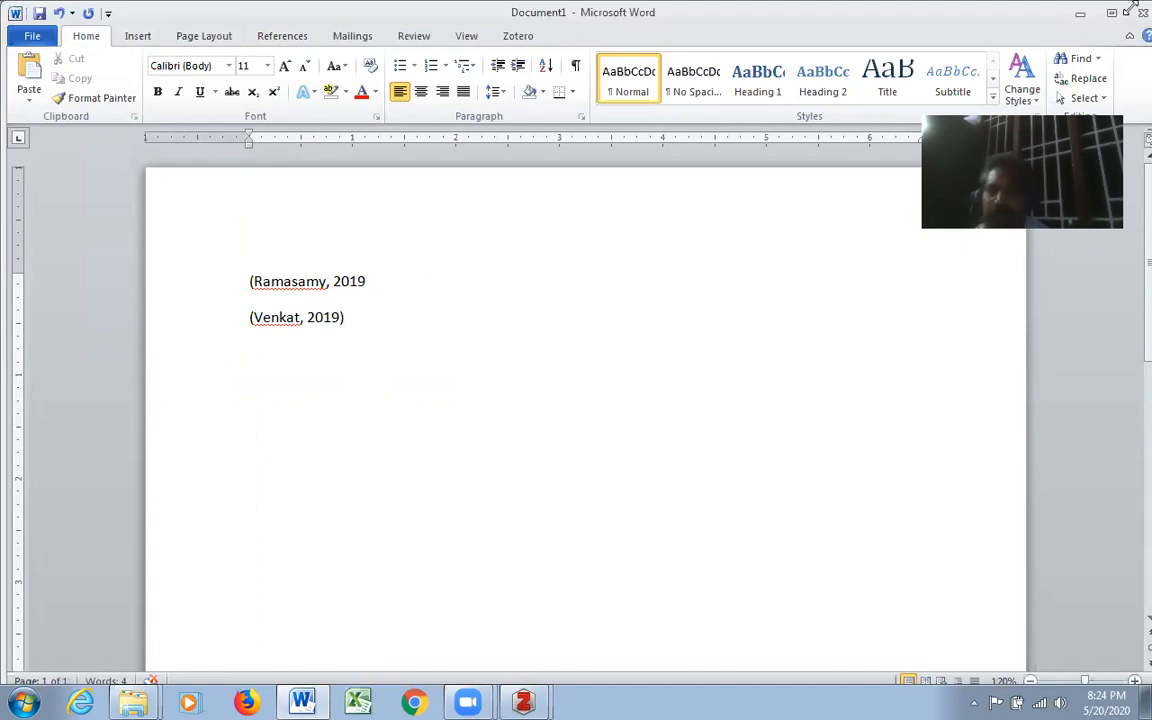
- Switch to Zotero and generate a bibliography from both selected items in American Psychological Association 7th edition style, copied to the clipboard
click(1080, 13)
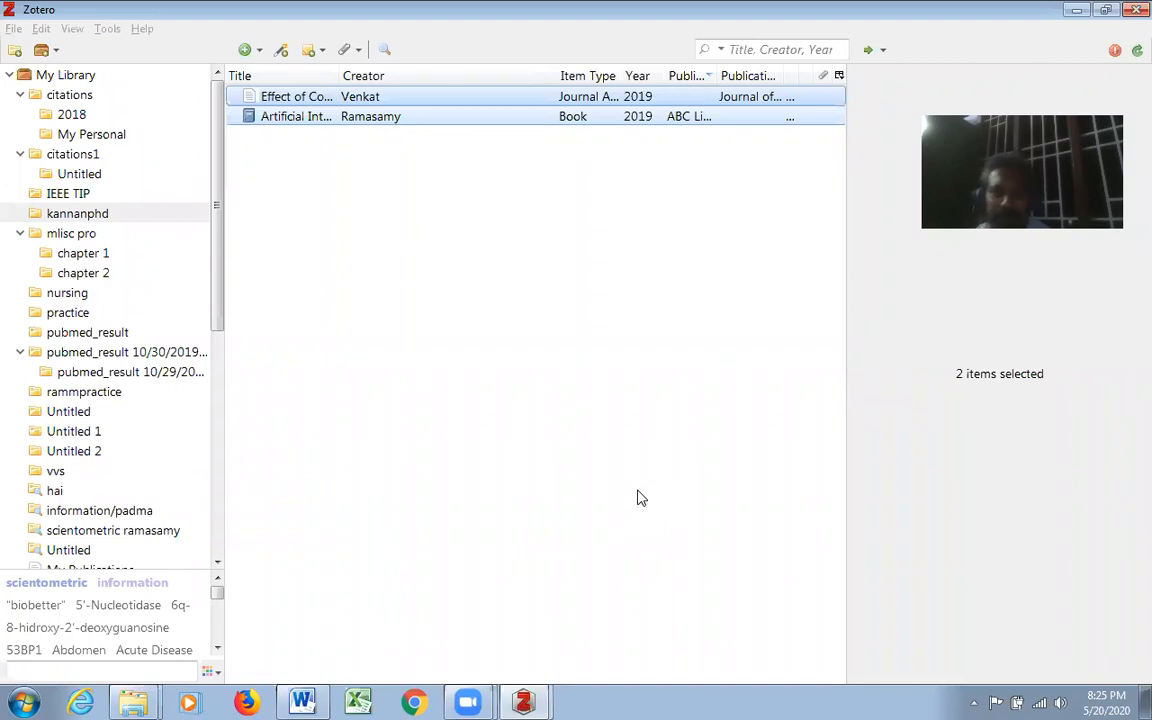
right_click(402, 98)
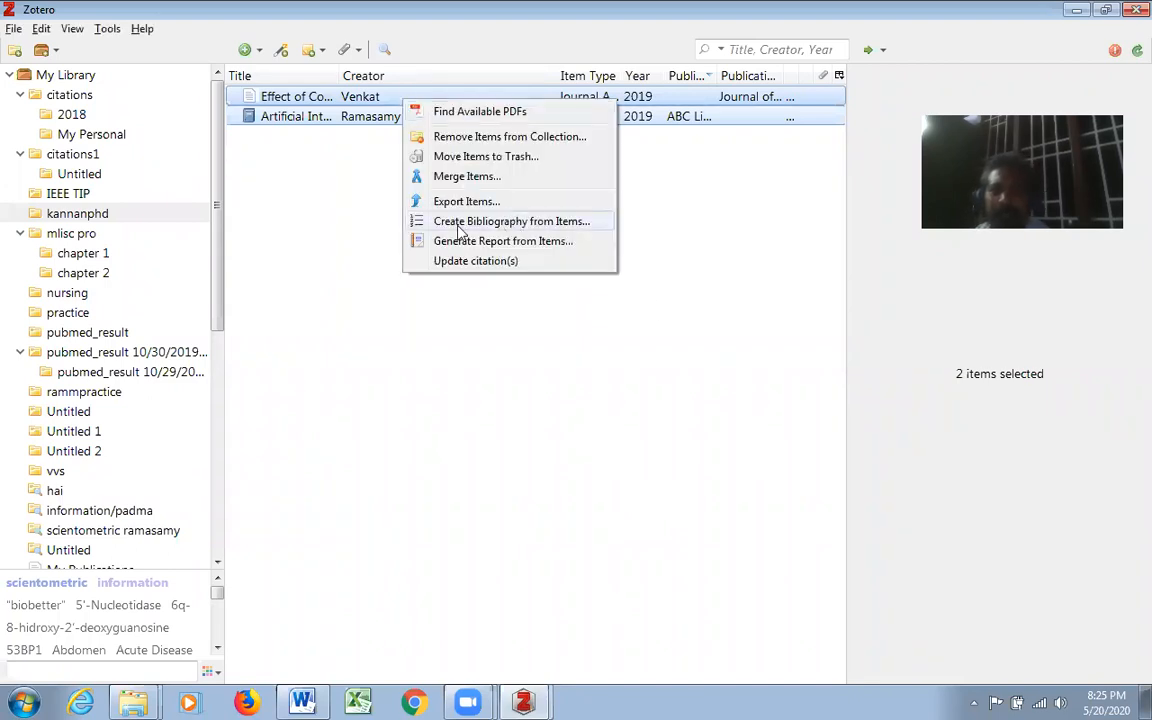
click(582, 221)
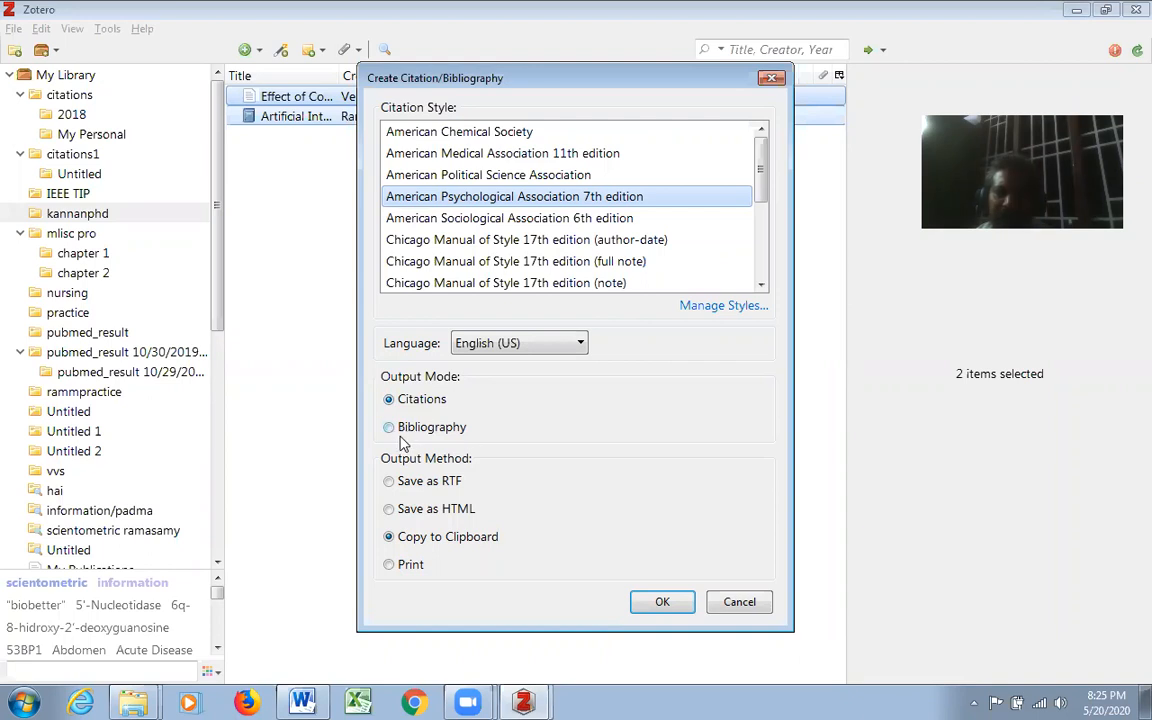
click(391, 428)
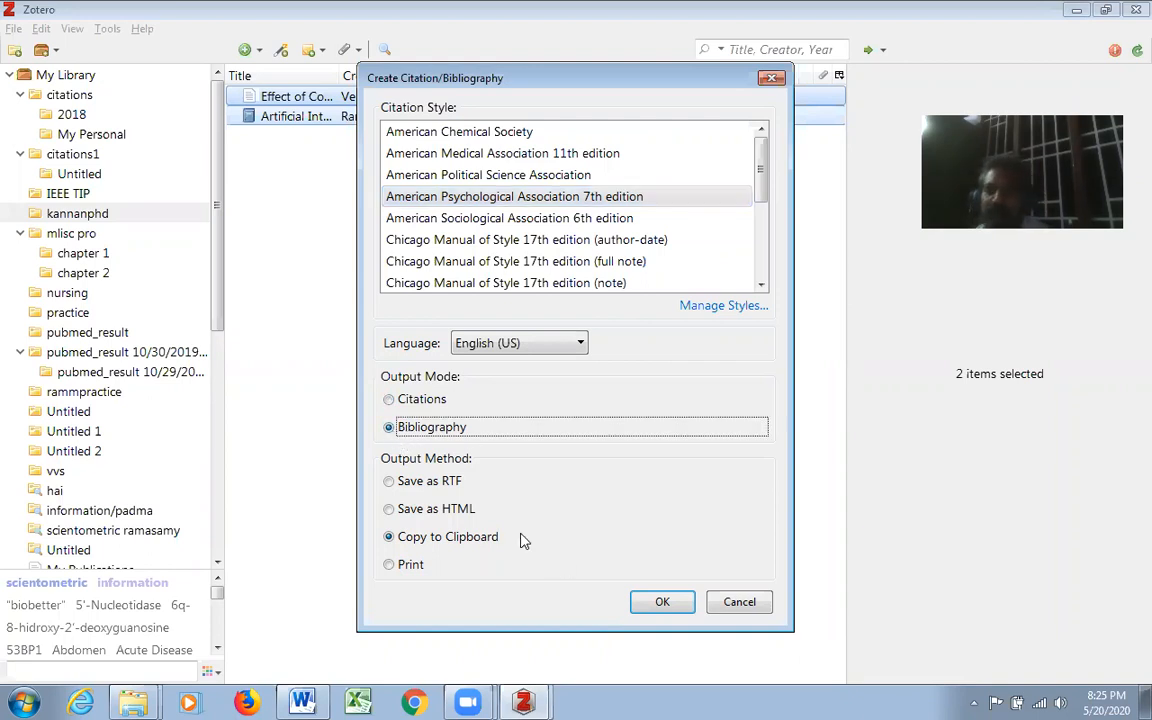
click(688, 612)
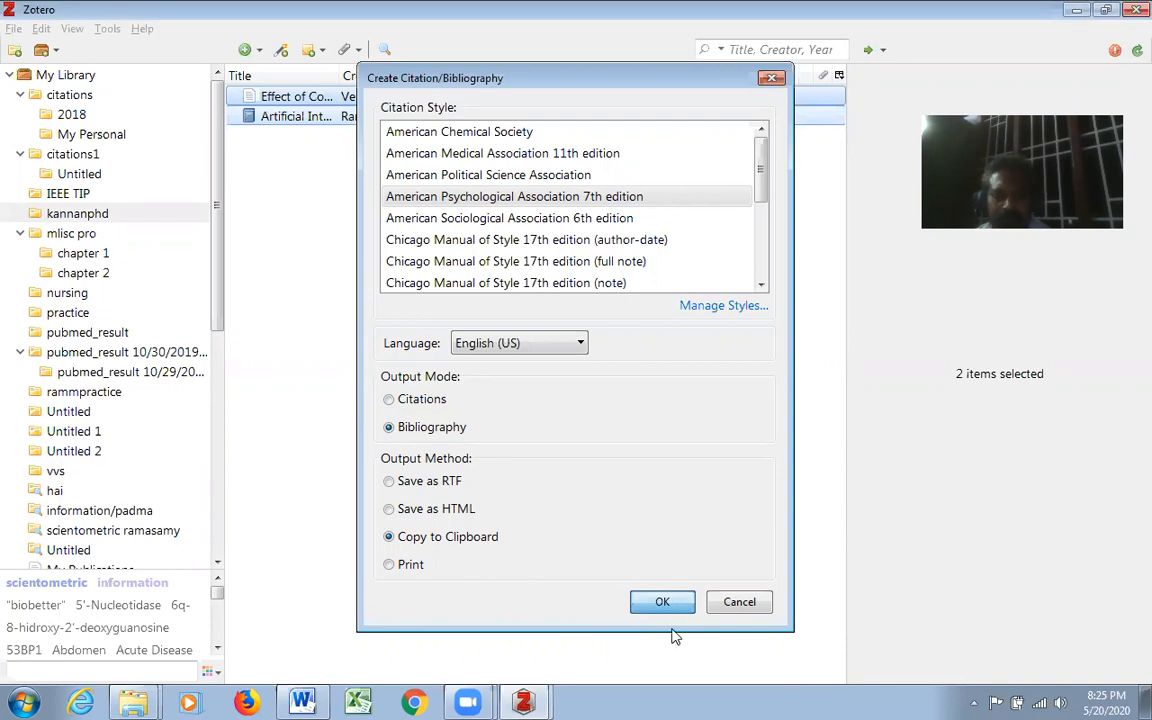
click(663, 603)
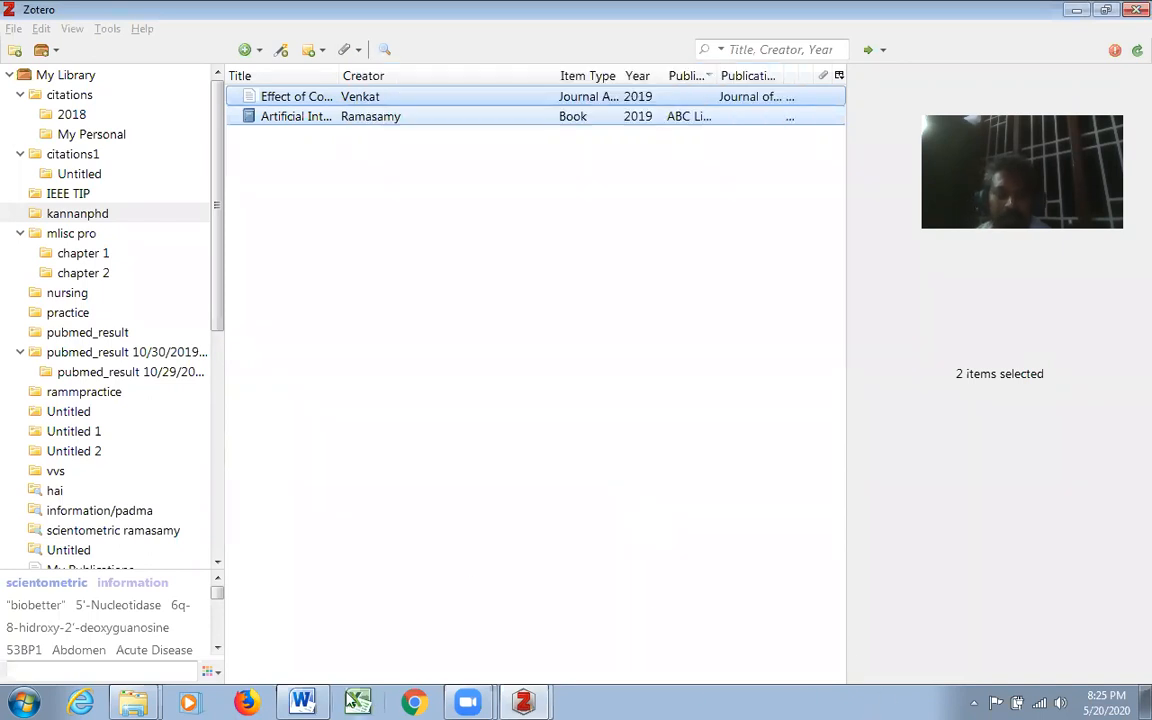
- Switch to the Word document and paste the copied bibliography below the two citations
click(302, 702)
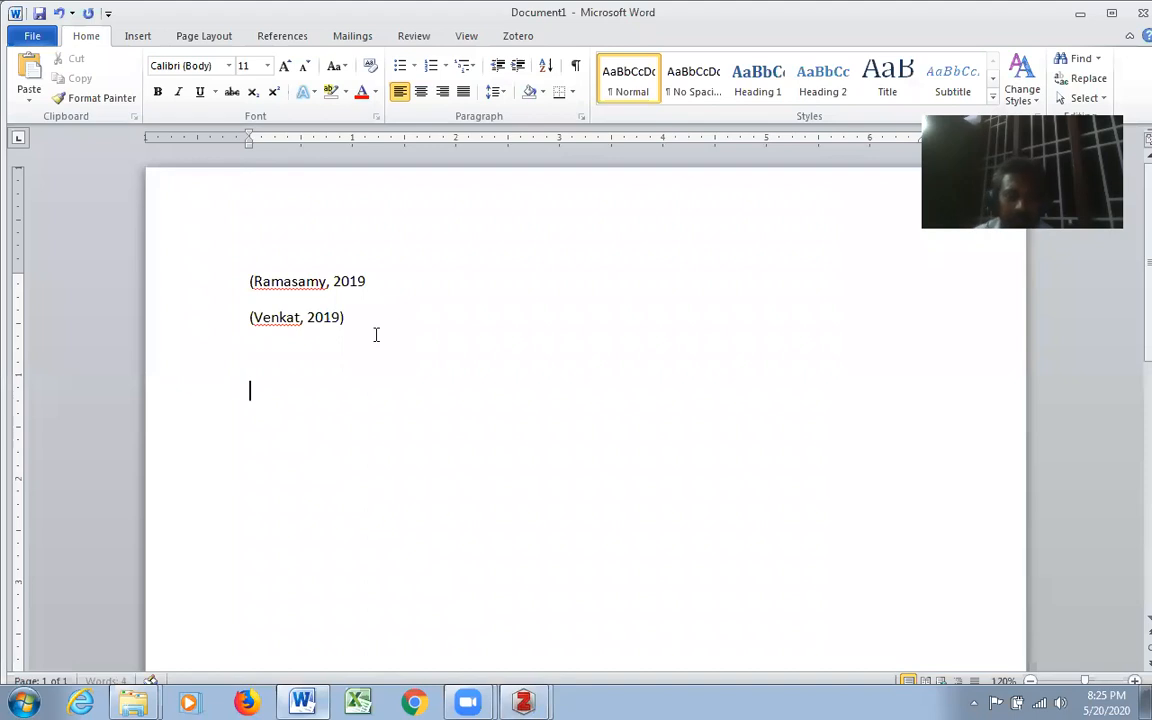
key(ctrl+v)
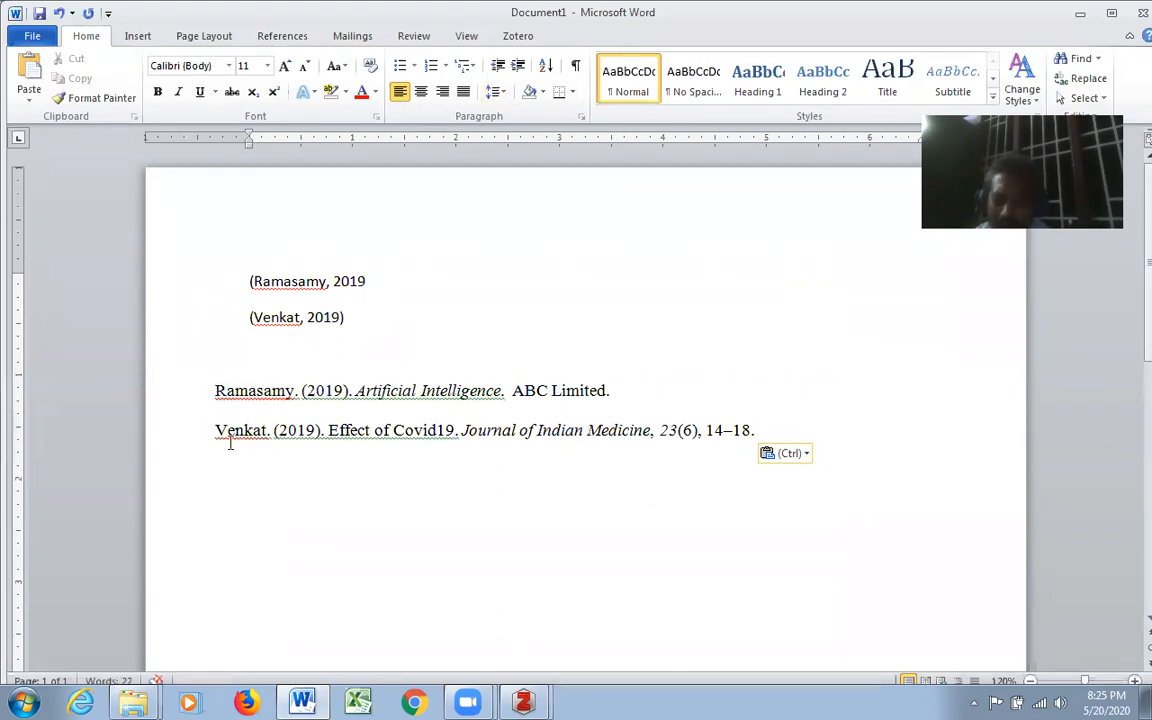
click(323, 361)
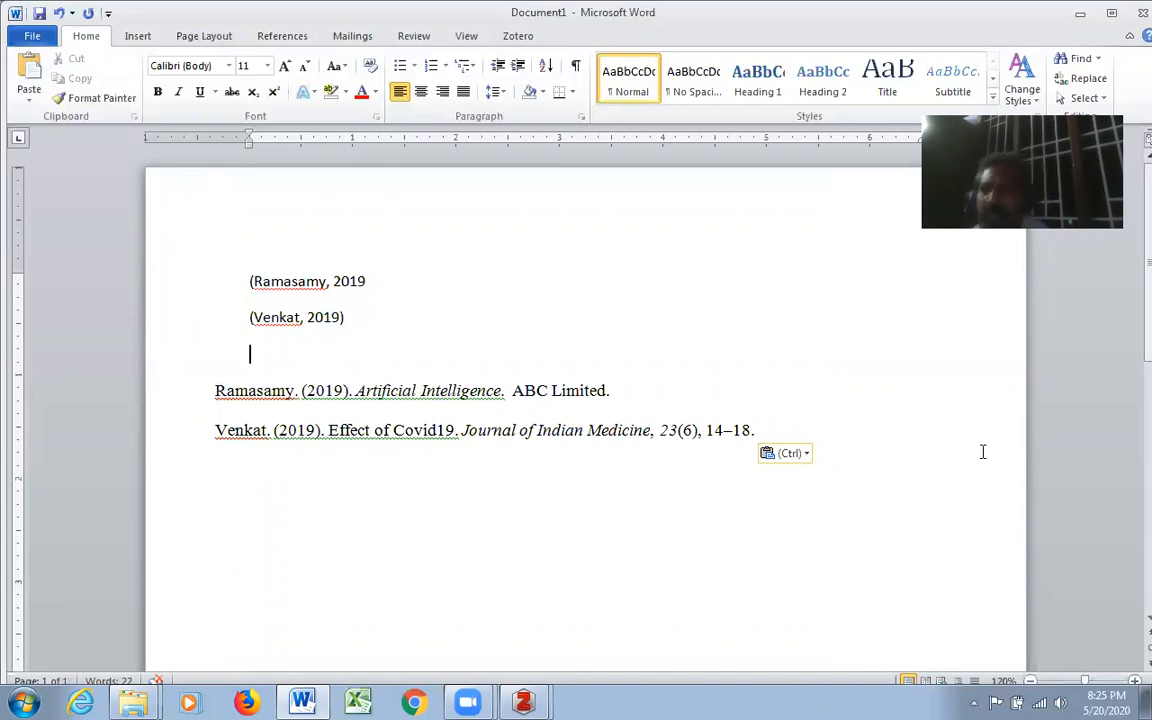
- Switch back to Zotero and look over the item types available for a new item
key(alt+Tab)
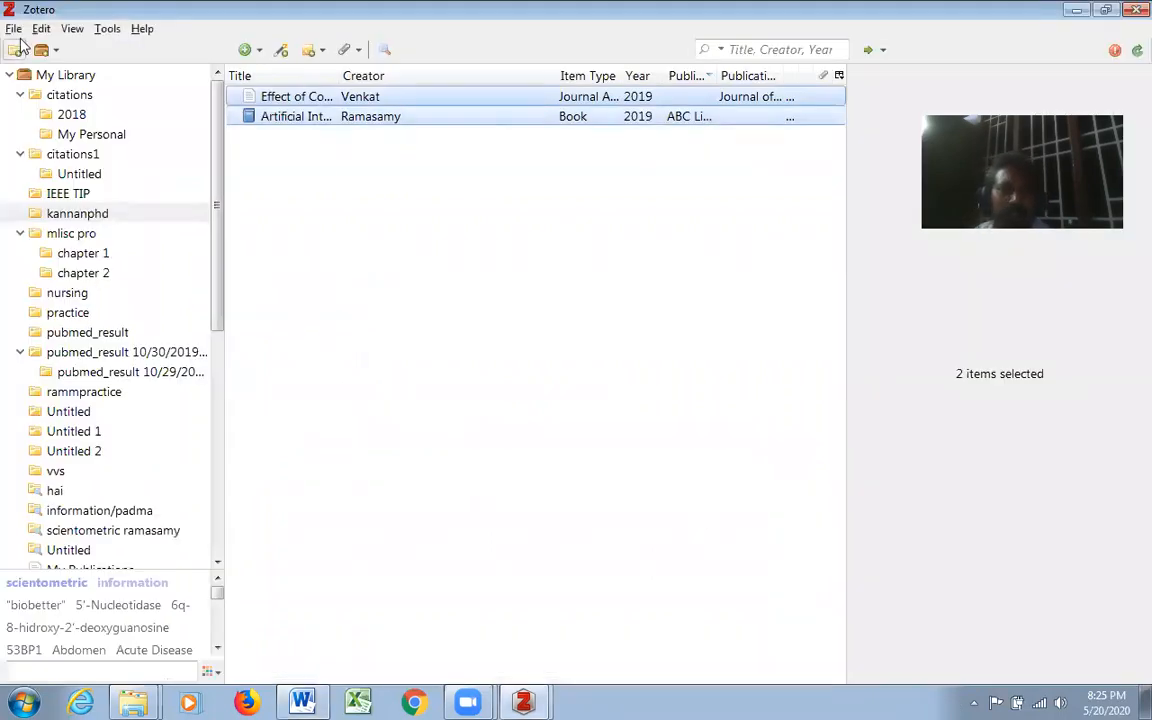
click(13, 29)
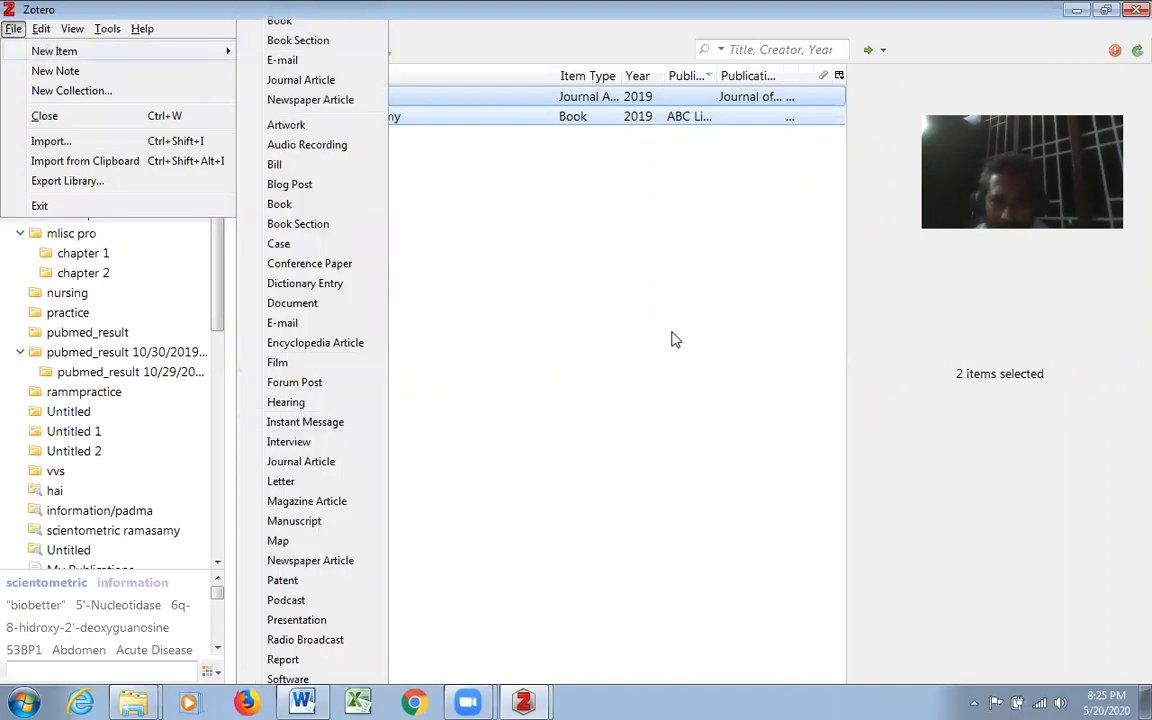
click(674, 338)
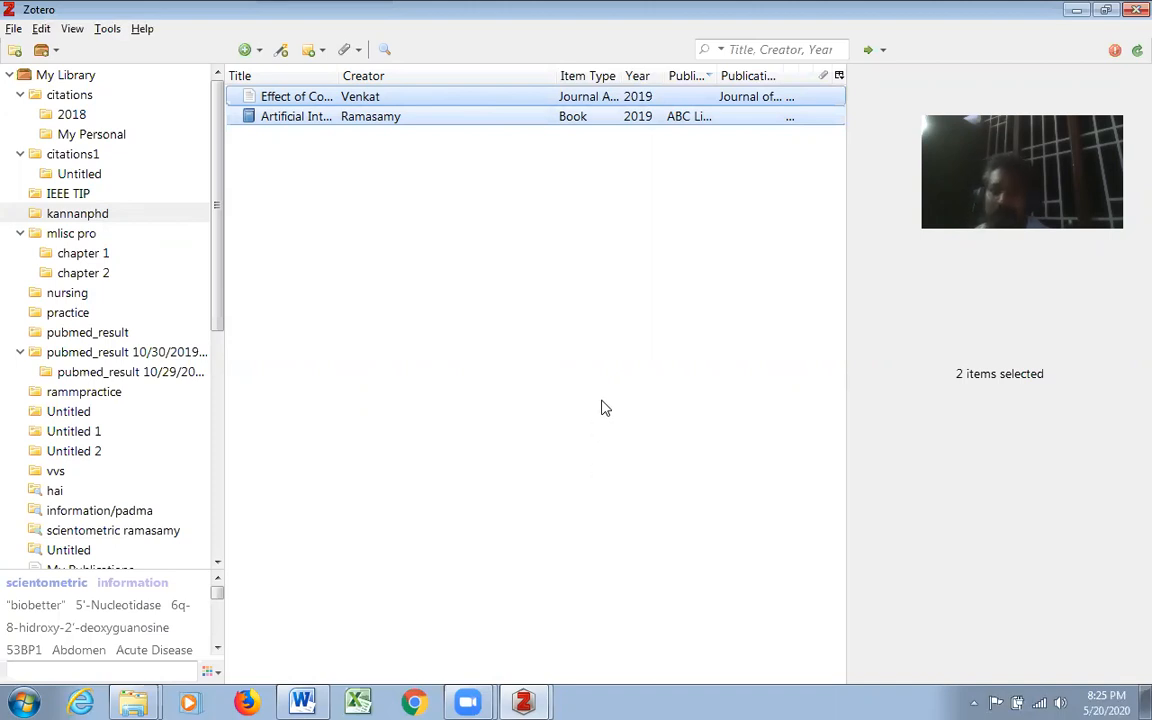
right_click(533, 244)
click(476, 234)
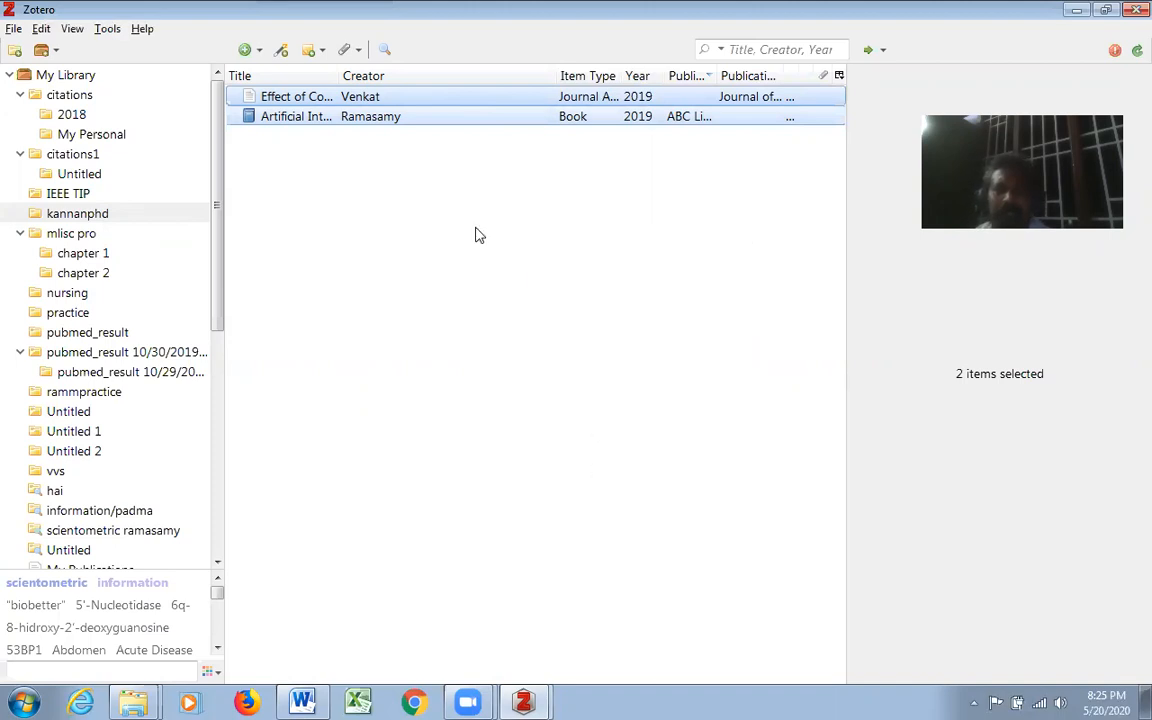
- Add a note to the journal article reading "vvip review ; 4th page to be read"
click(418, 122)
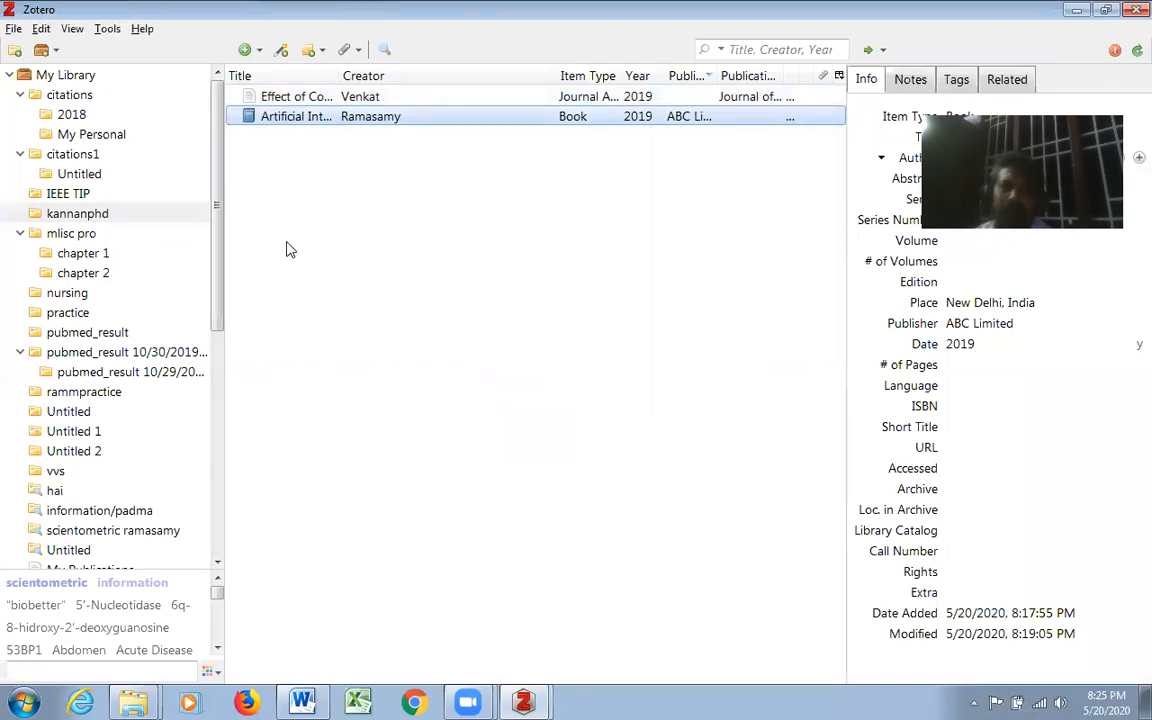
click(322, 100)
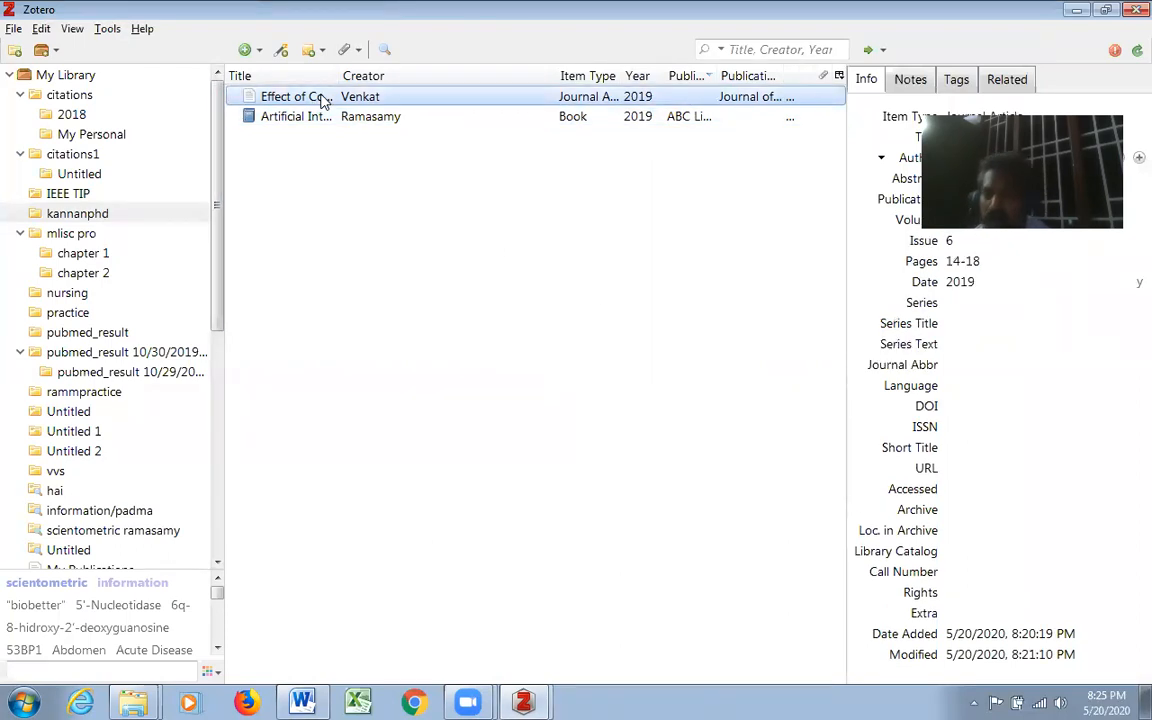
right_click(323, 101)
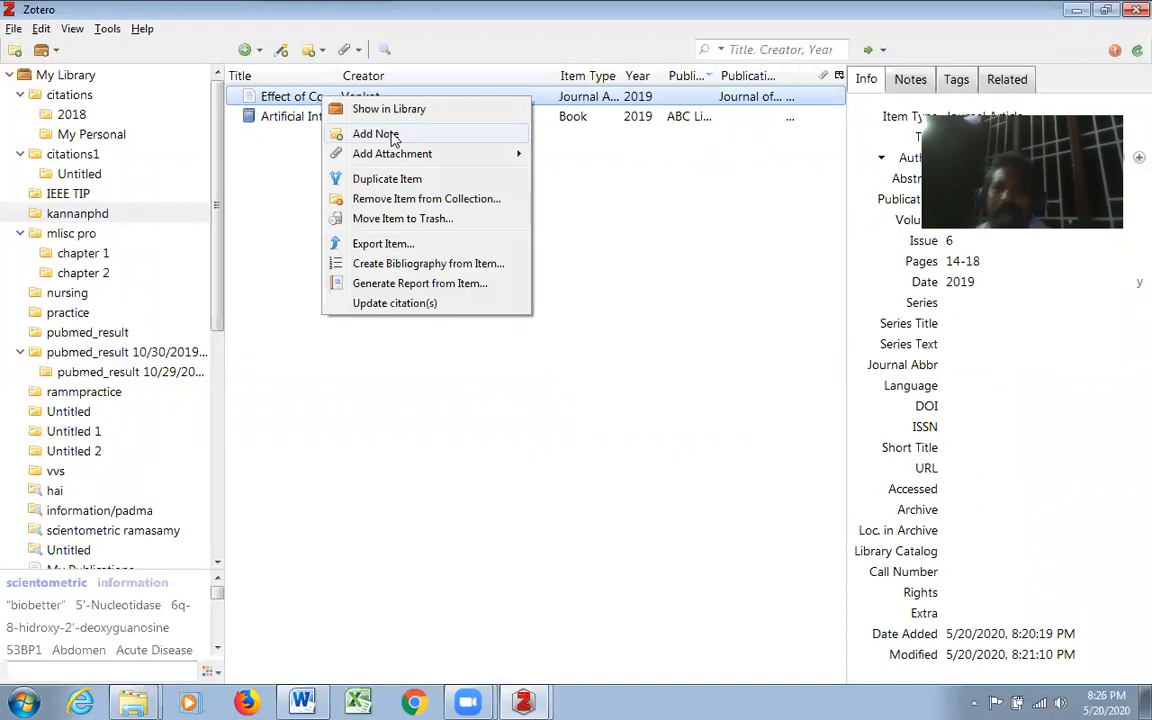
click(376, 134)
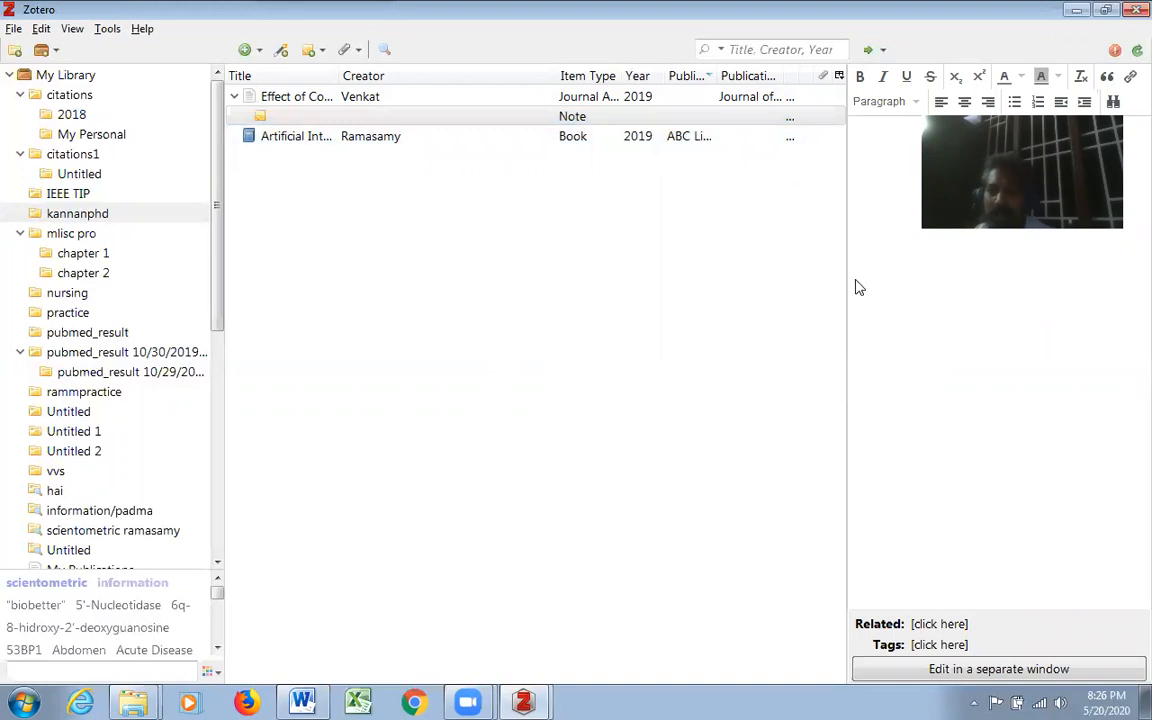
key(super+Down)
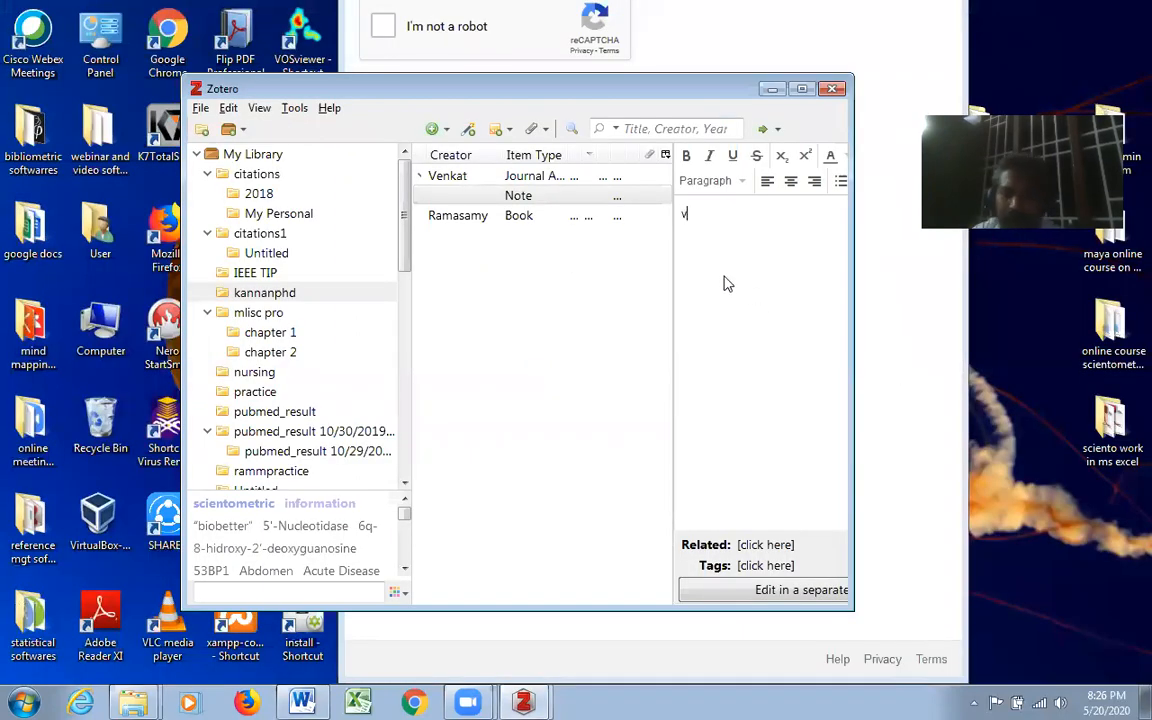
text(vvip review)
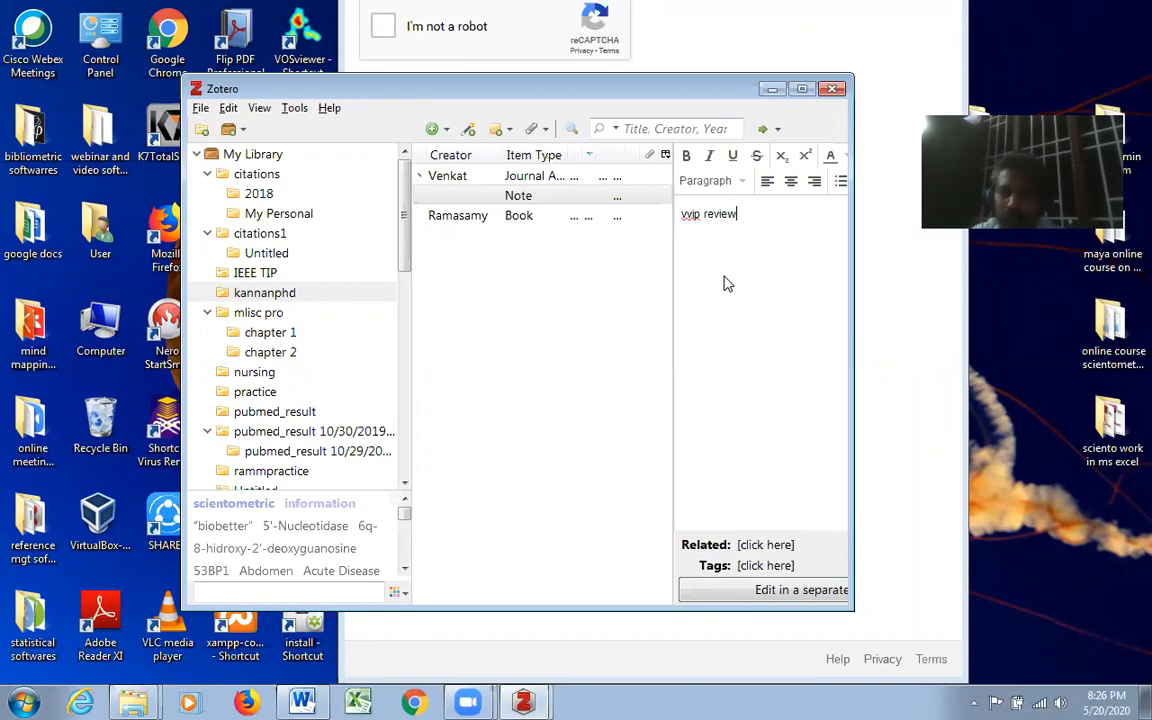
text( ; 4th page to be read)
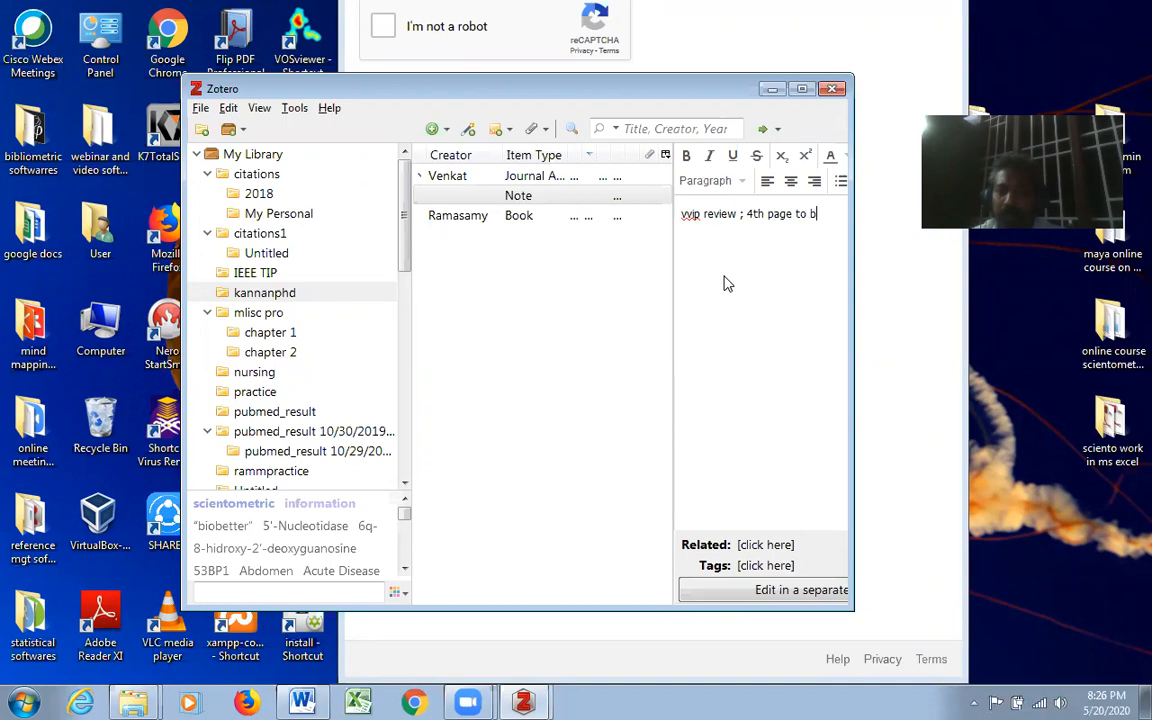
click(802, 89)
- Review the journal article's details and the note attached to it
click(303, 118)
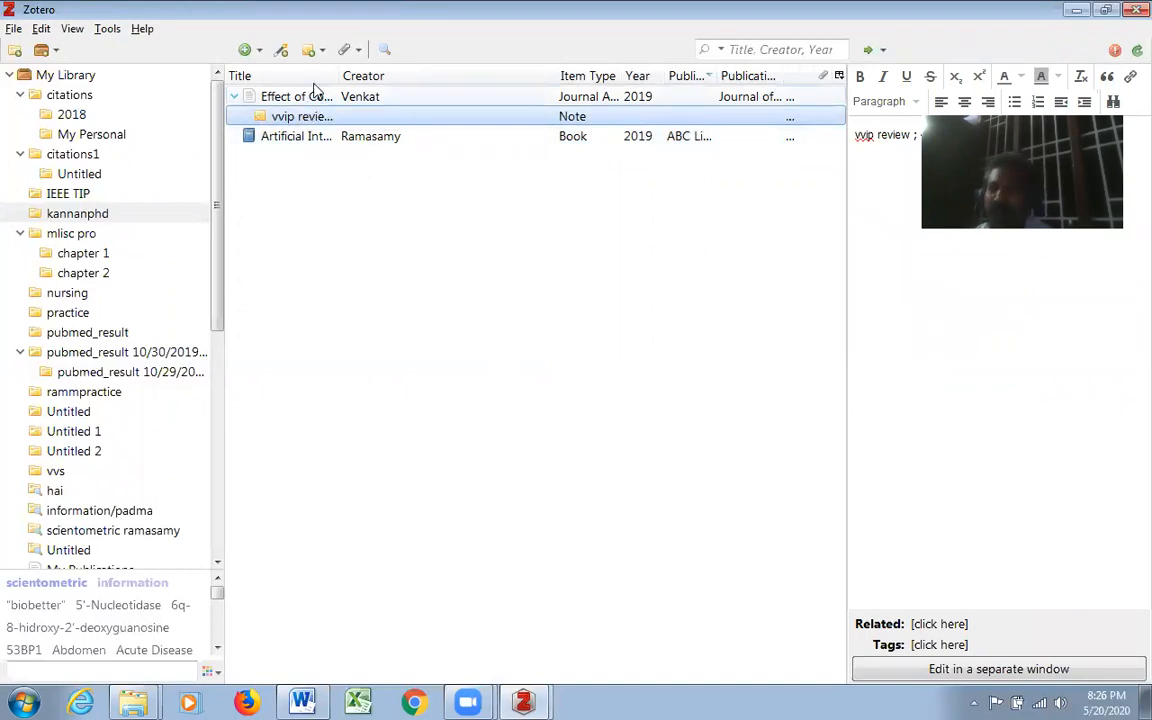
click(316, 101)
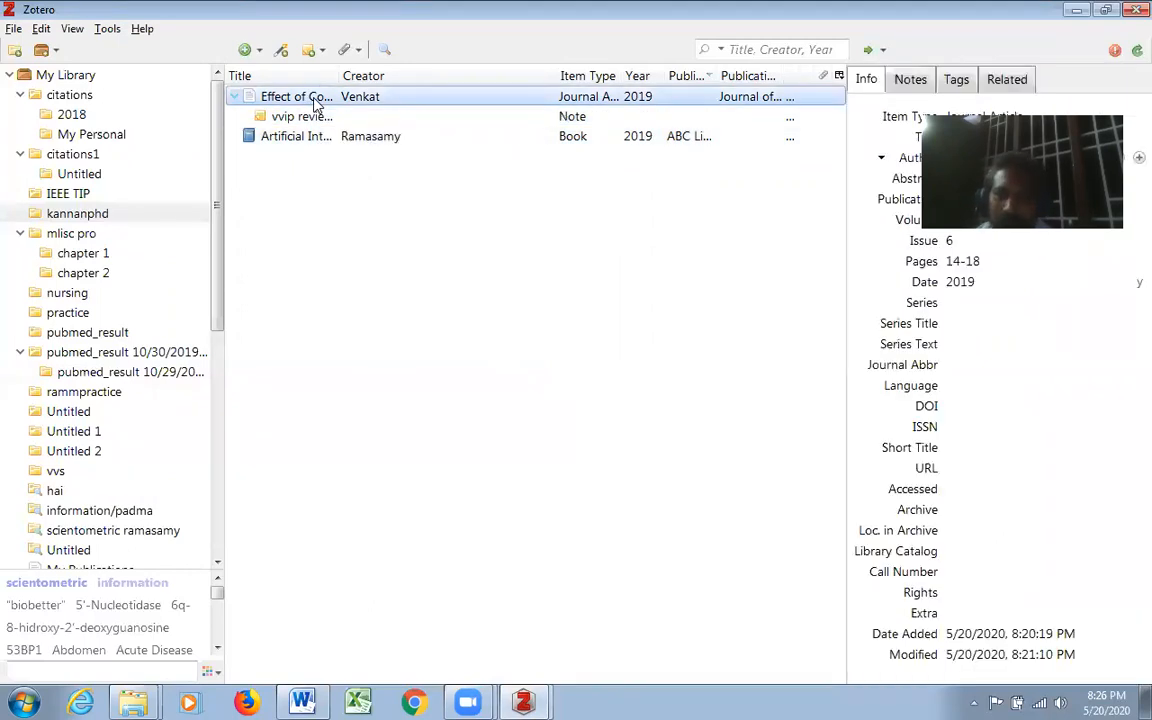
click(317, 118)
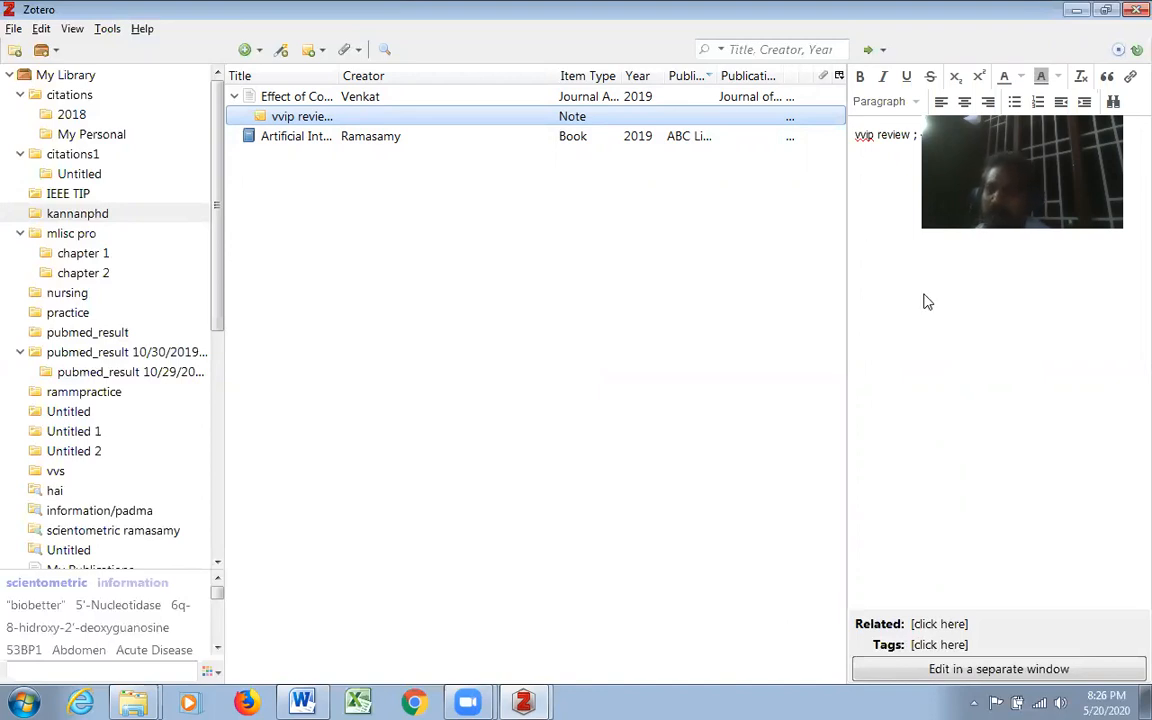
click(342, 97)
right_click(343, 97)
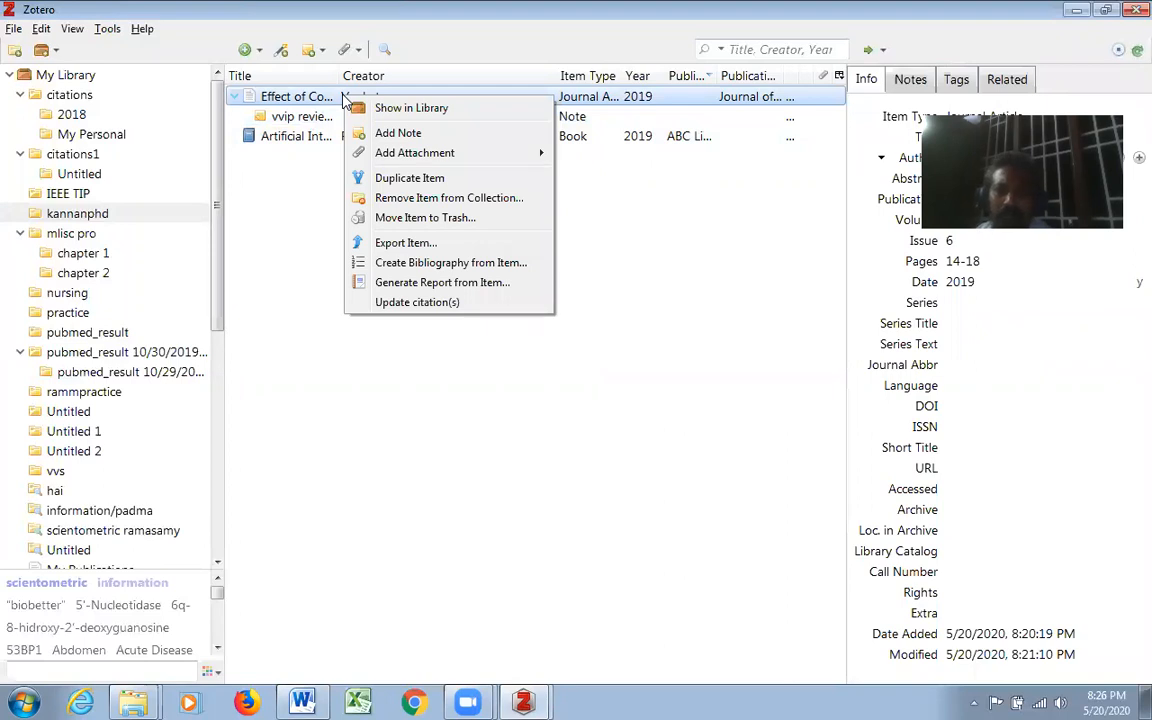
mouse_move(500, 160)
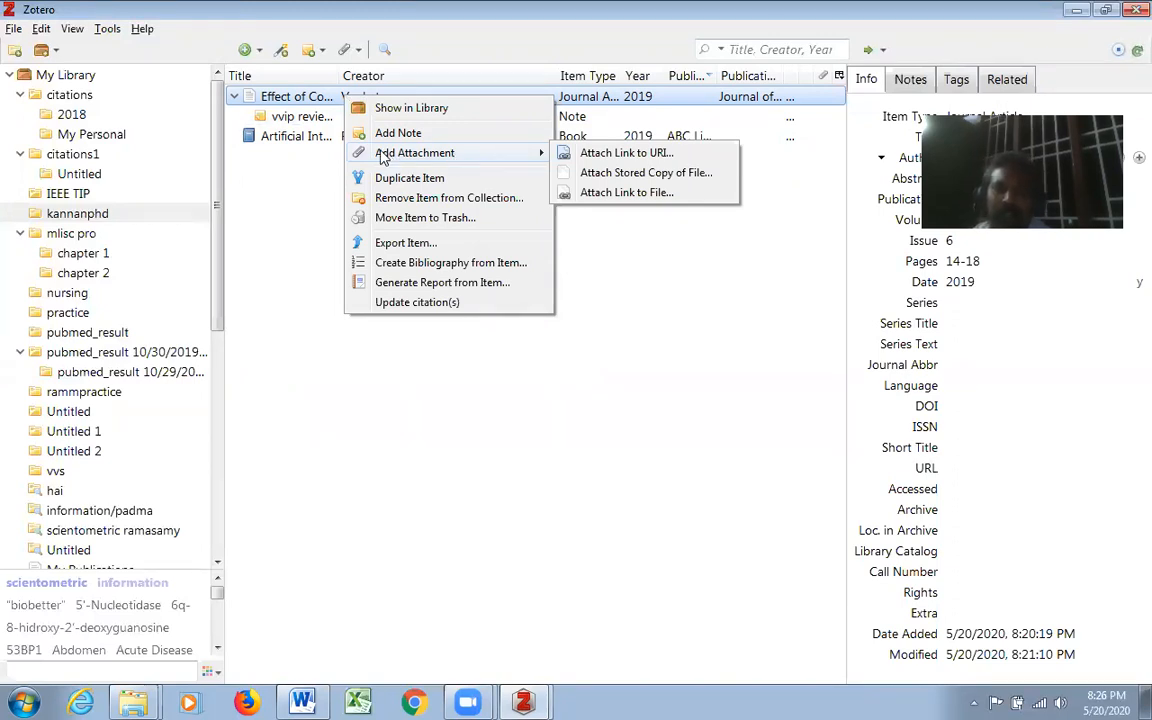
click(575, 284)
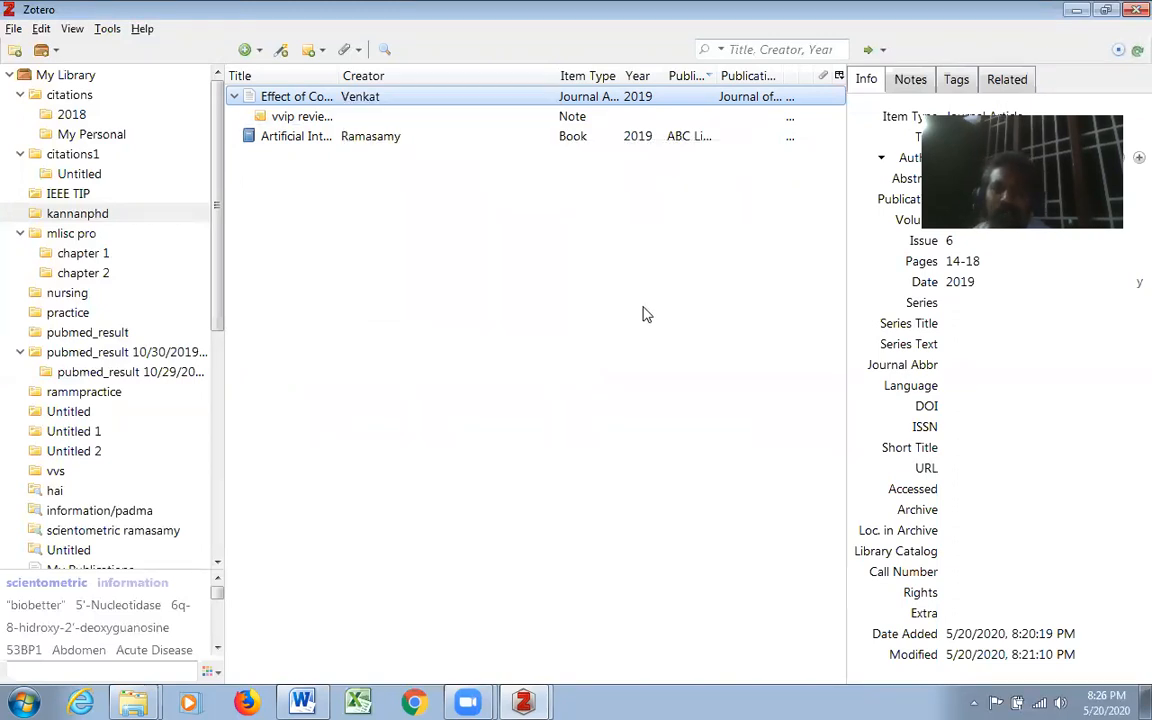
- Attach a stored copy of ChatLog FDP _Commerce_ 2020_05_03 11_30 from the Documents library to the journal article
right_click(362, 101)
mouse_move(420, 153)
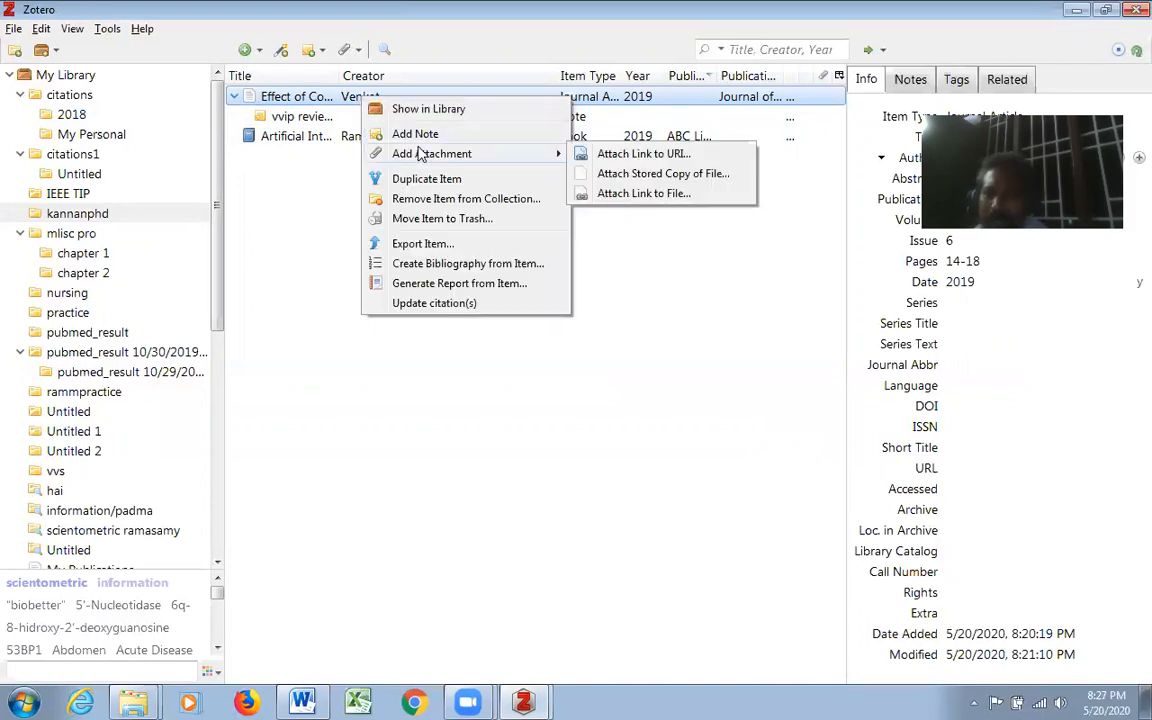
click(663, 175)
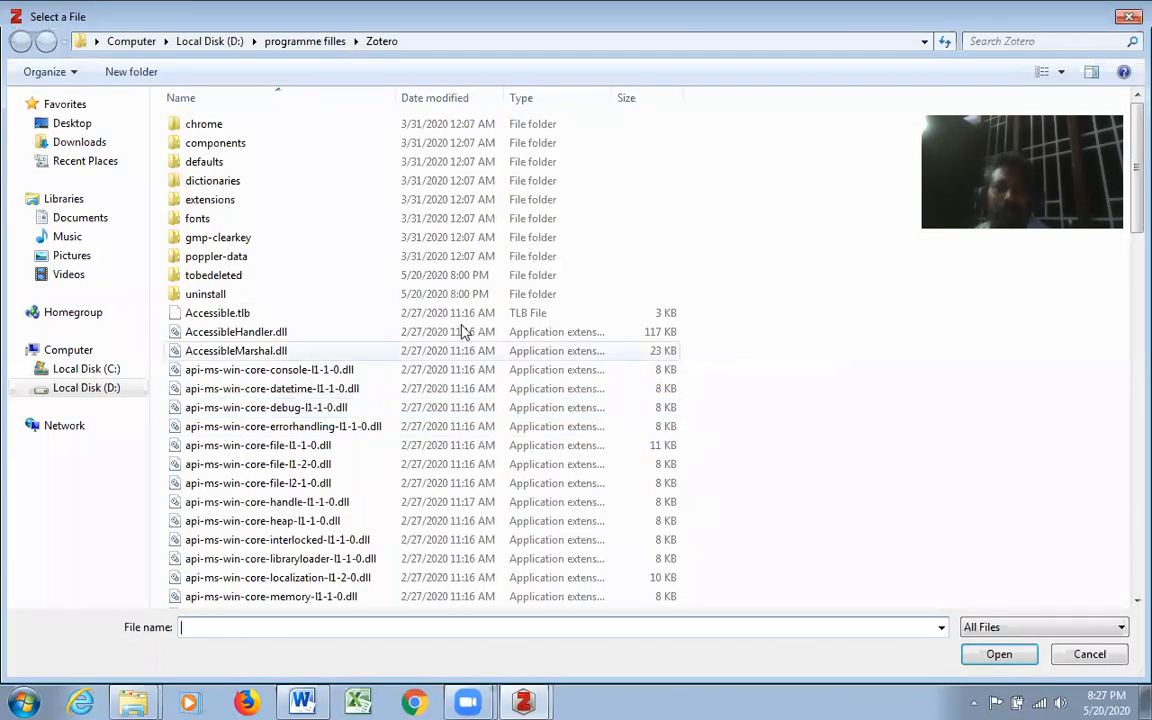
click(85, 219)
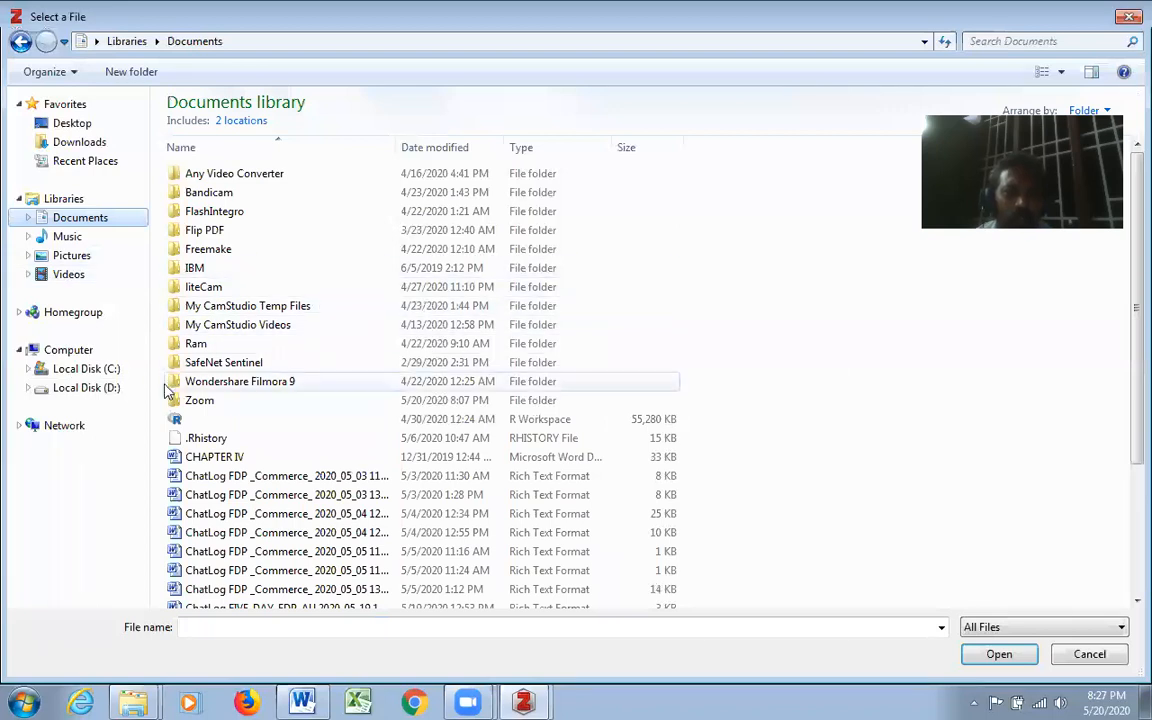
click(385, 478)
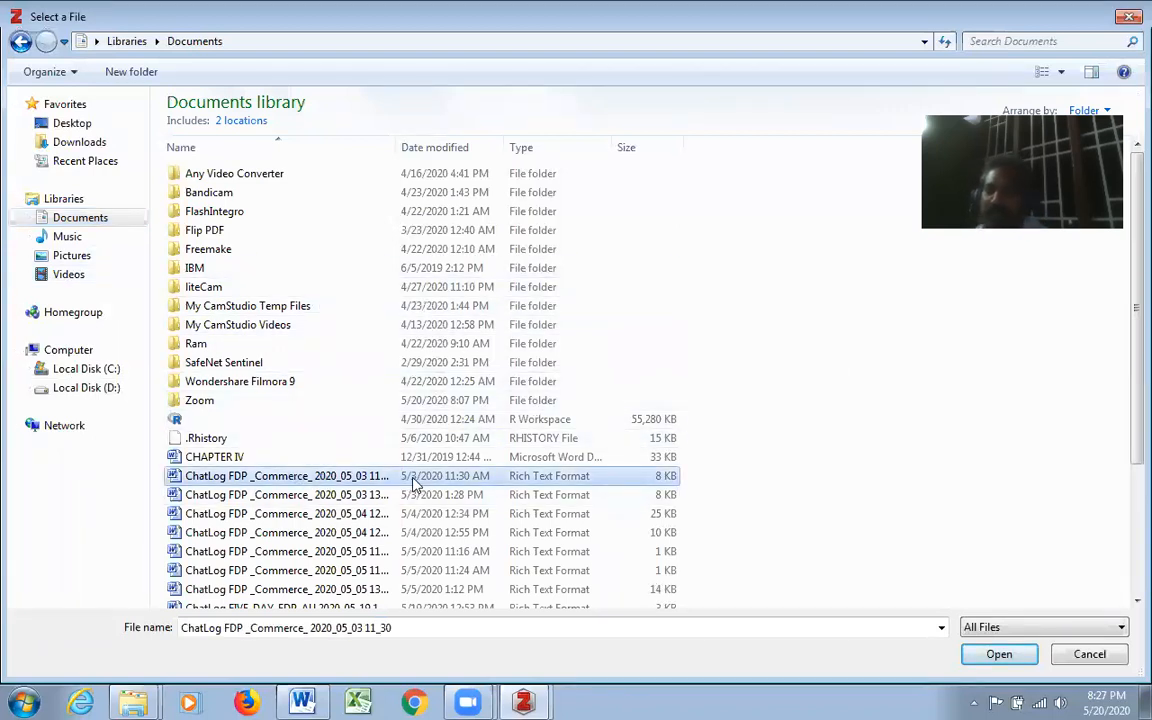
click(997, 658)
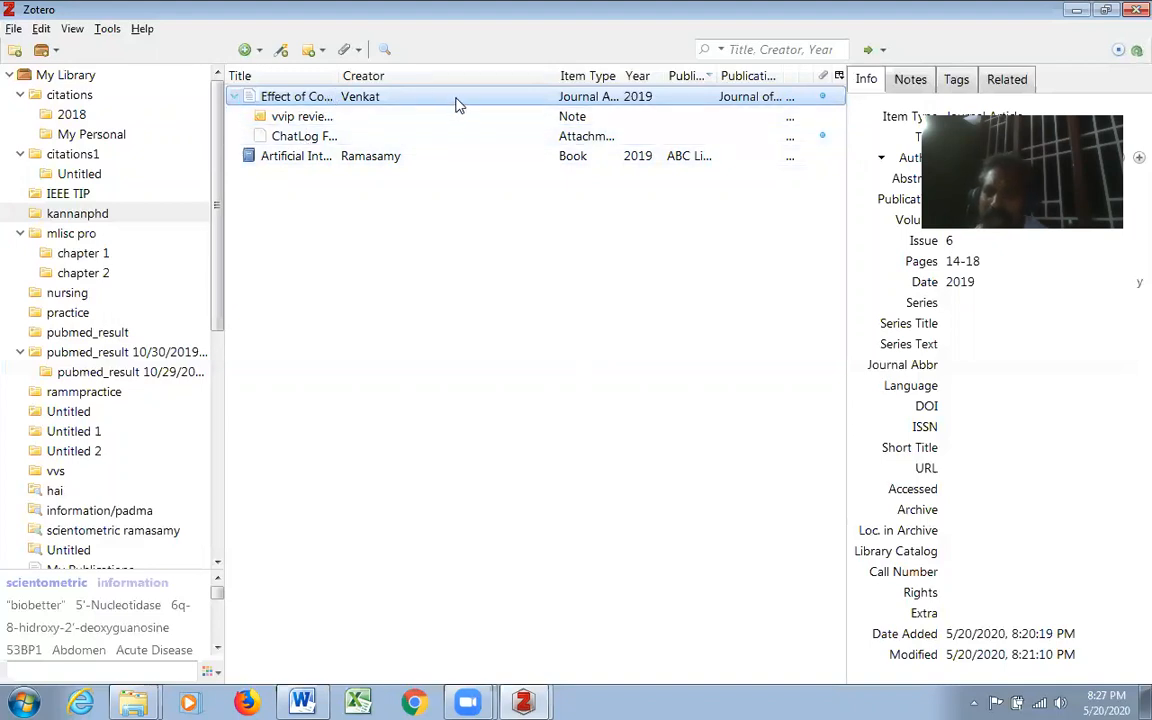
- Review the journal article's note and open its attached ChatLog file in Word to read through it
click(309, 118)
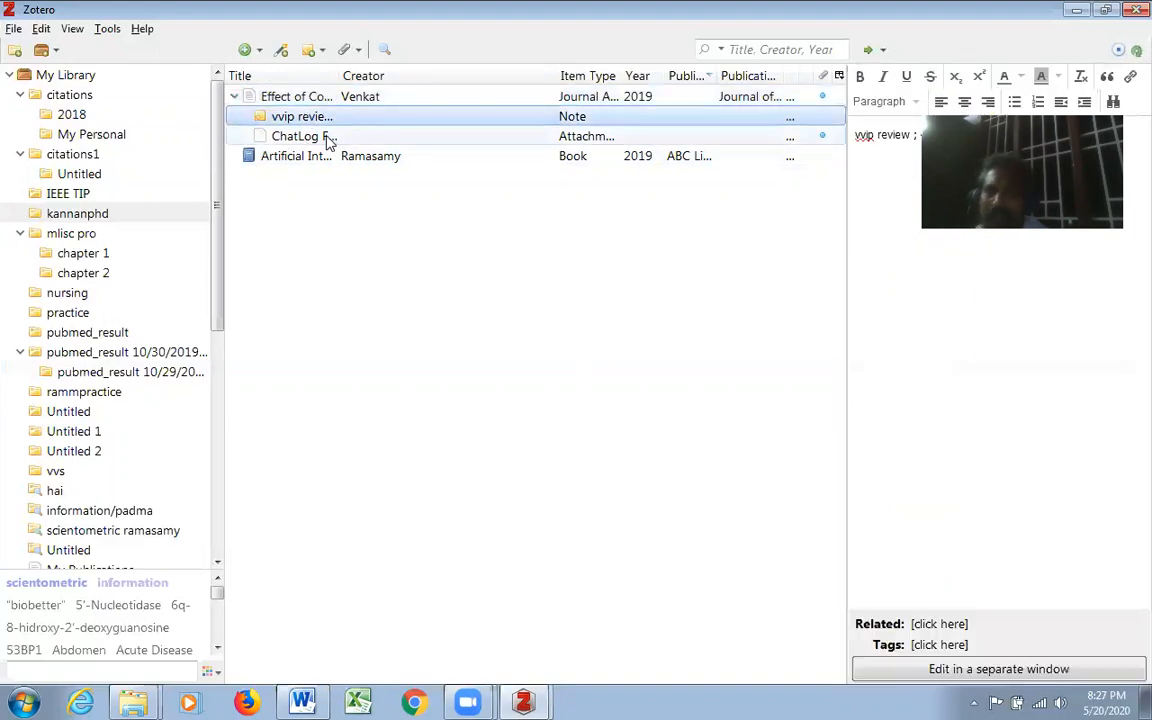
click(328, 139)
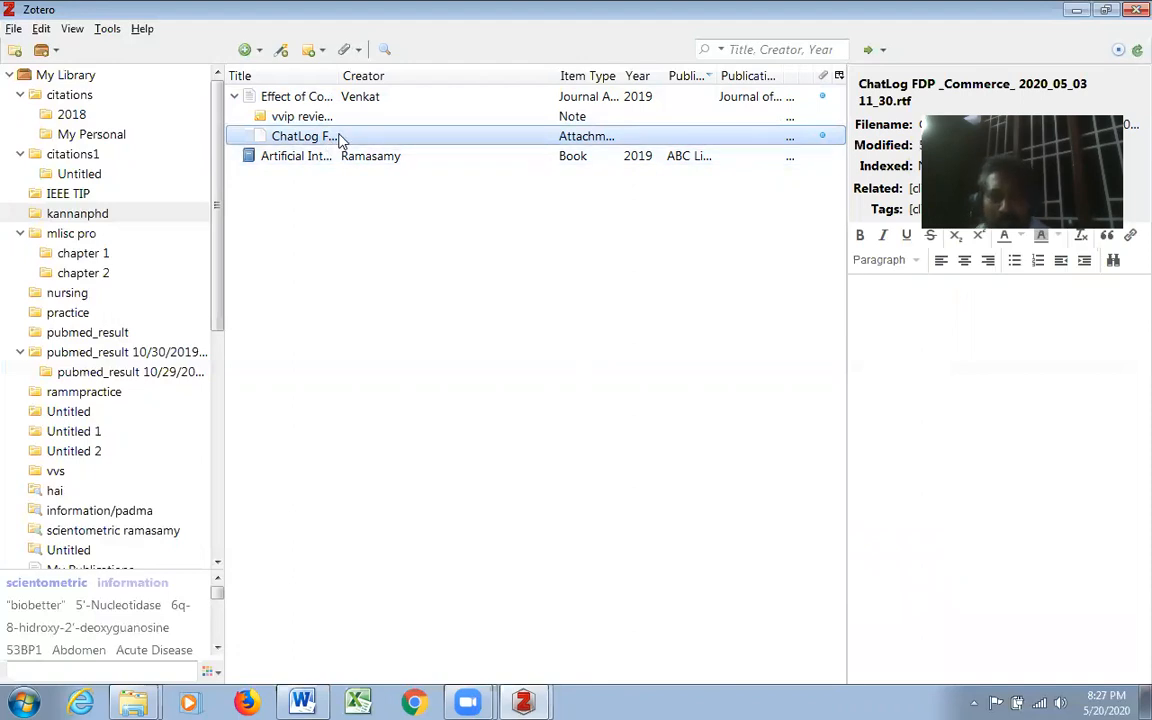
double_click(338, 140)
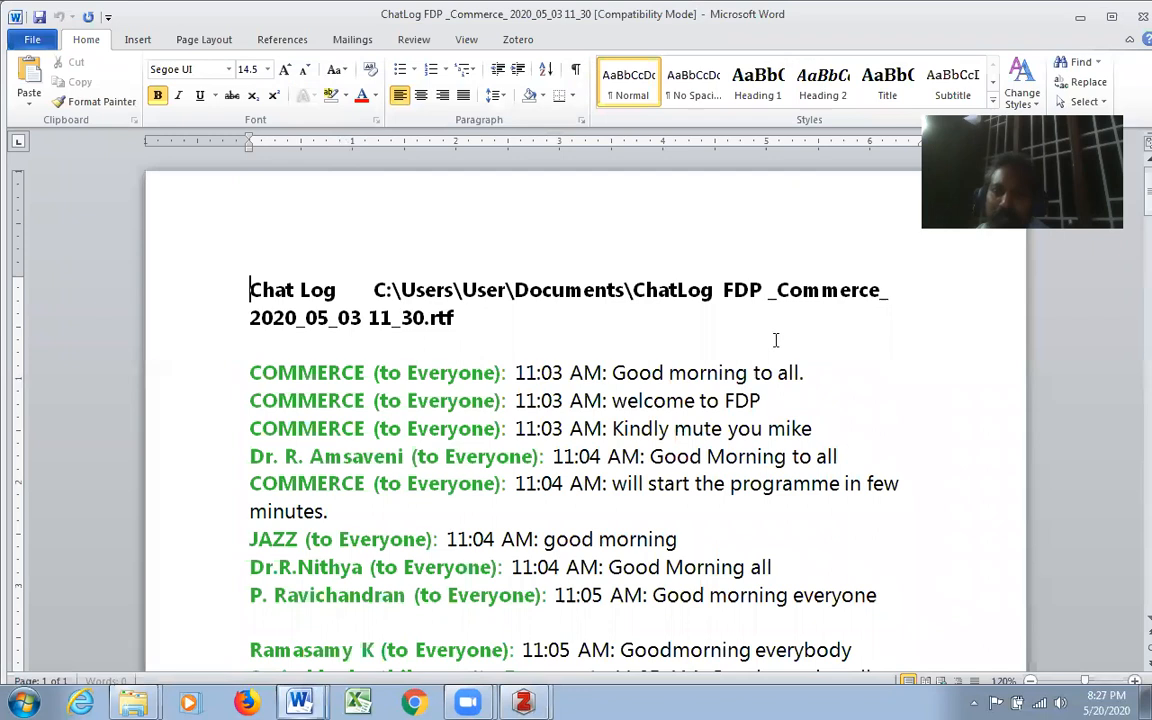
scroll(773, 356, down, 12)
scroll(773, 356, down, 12)
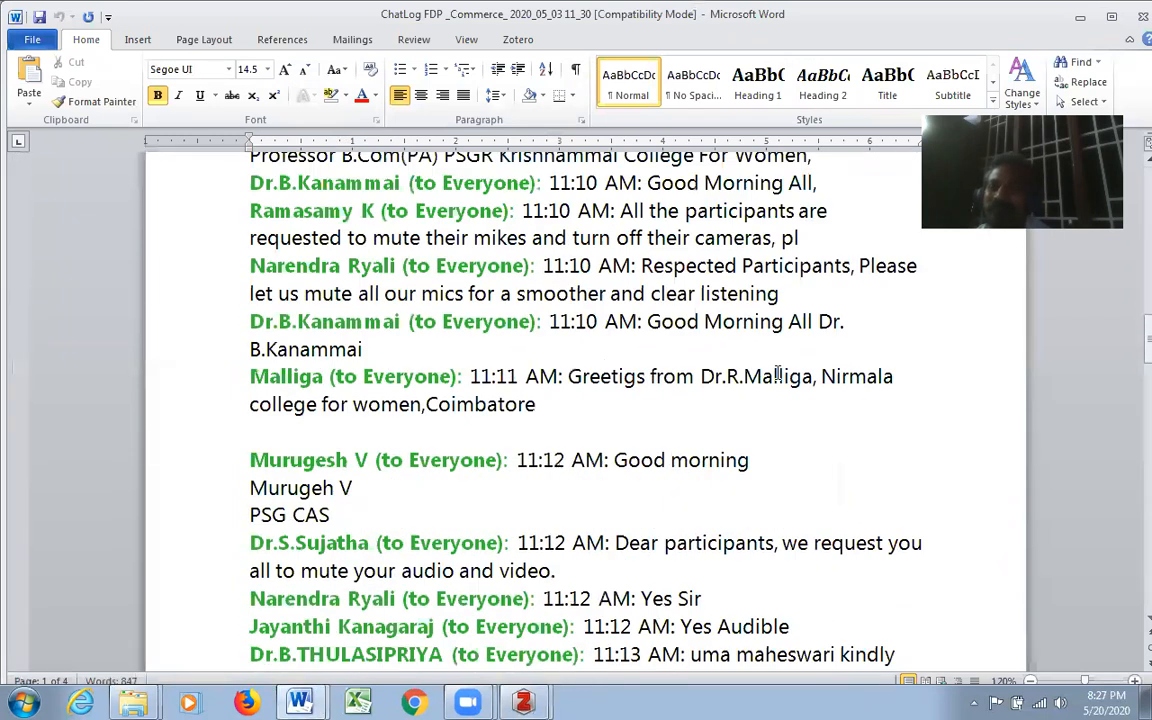
click(1081, 14)
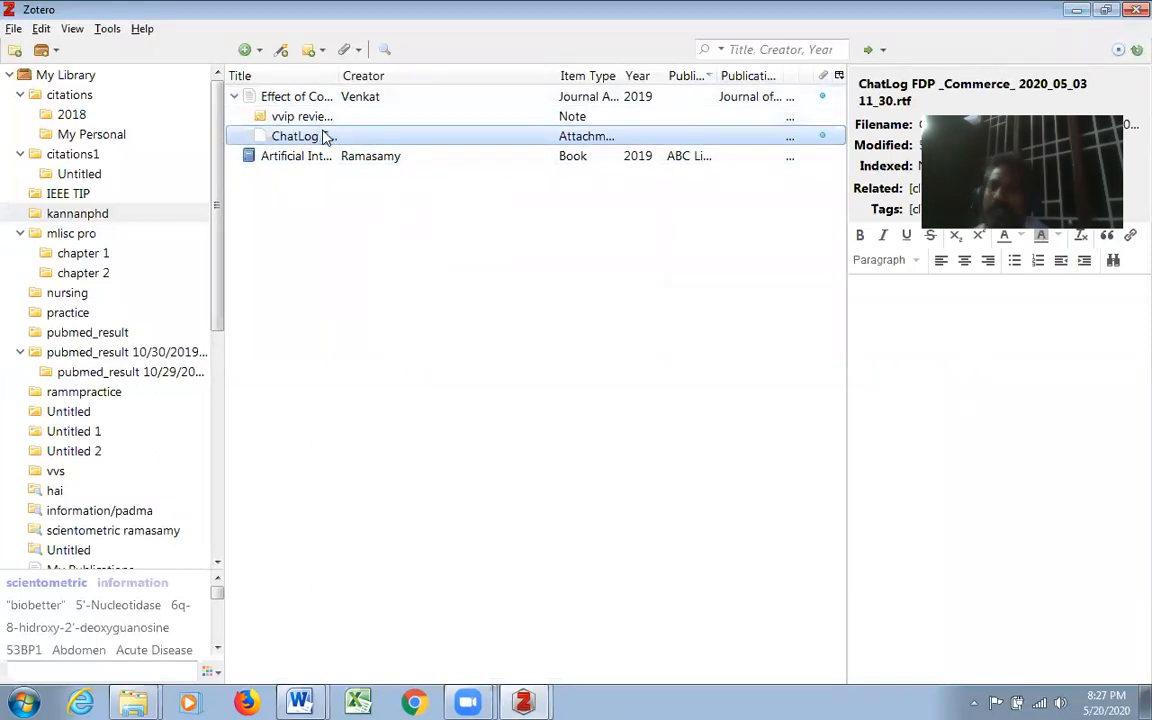
- Look over the commands available for the journal article, including exporting, bibliography and report generation
click(369, 102)
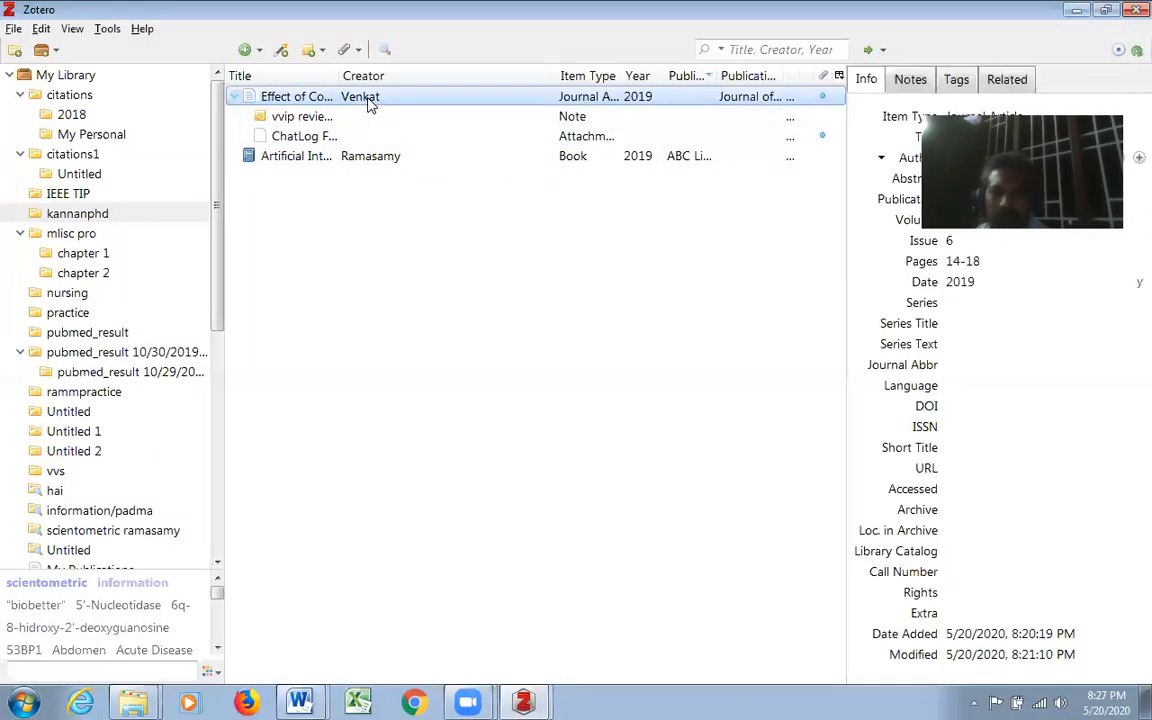
right_click(369, 103)
mouse_move(464, 205)
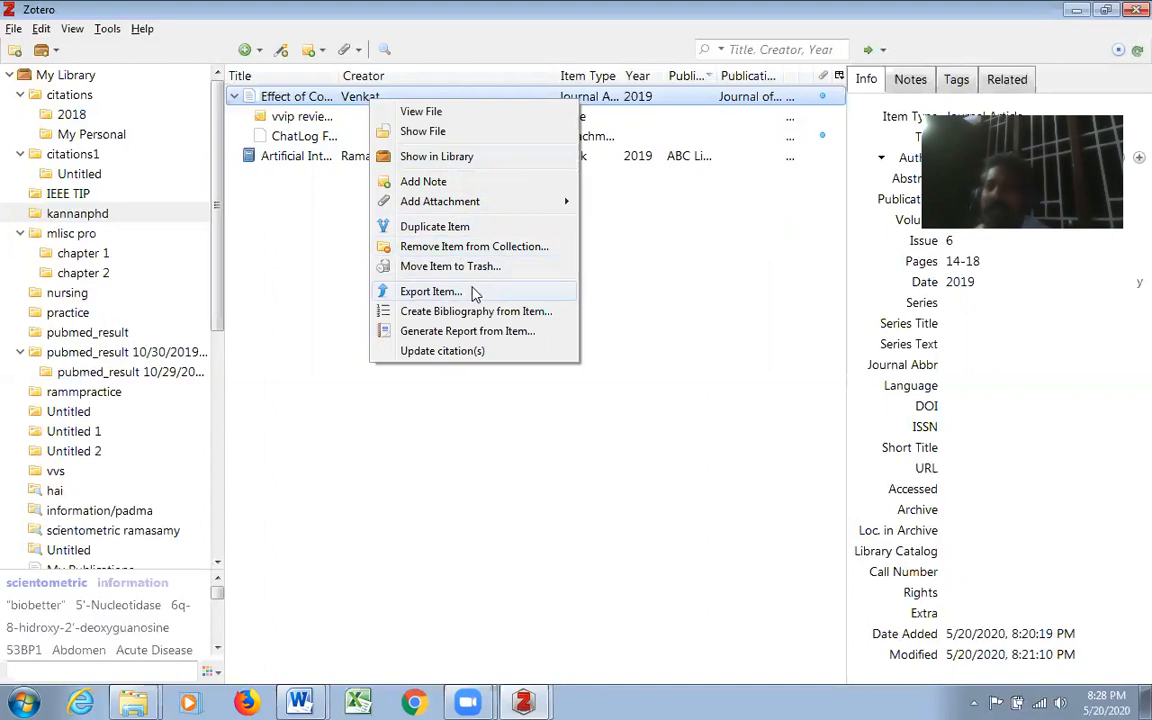
click(677, 332)
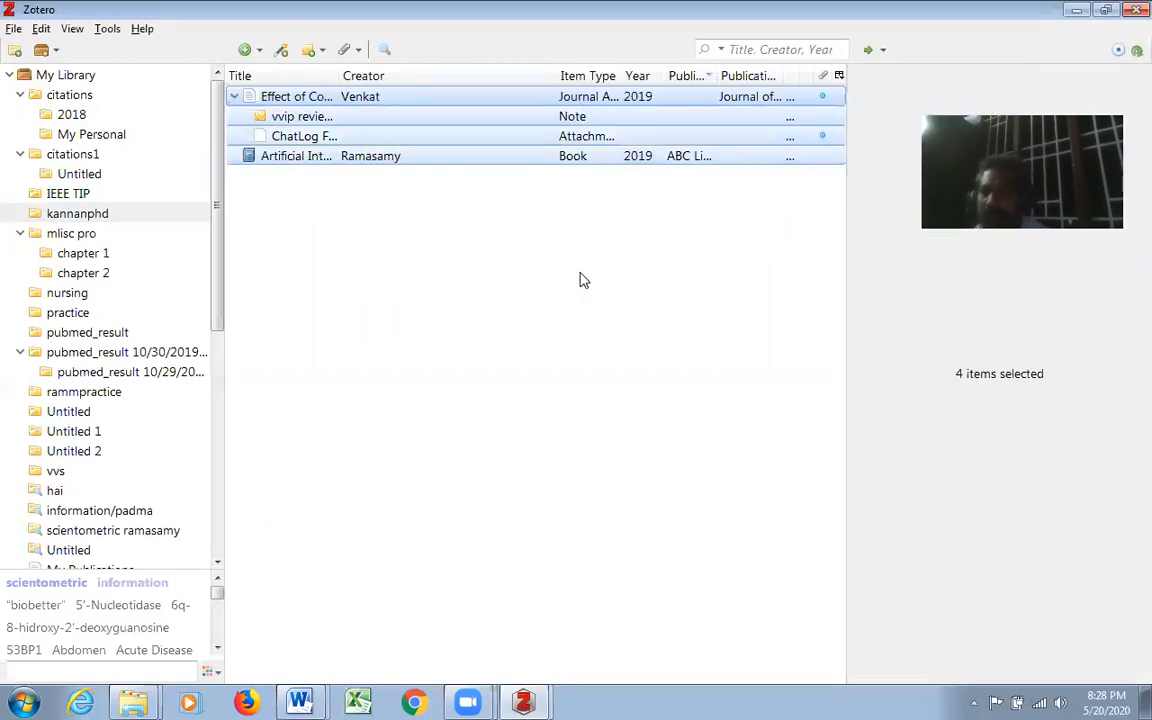
- Export all selected items in the kannanphd collection as a CSV file named Exported Items on the Desktop, without notes
right_click(440, 105)
click(509, 212)
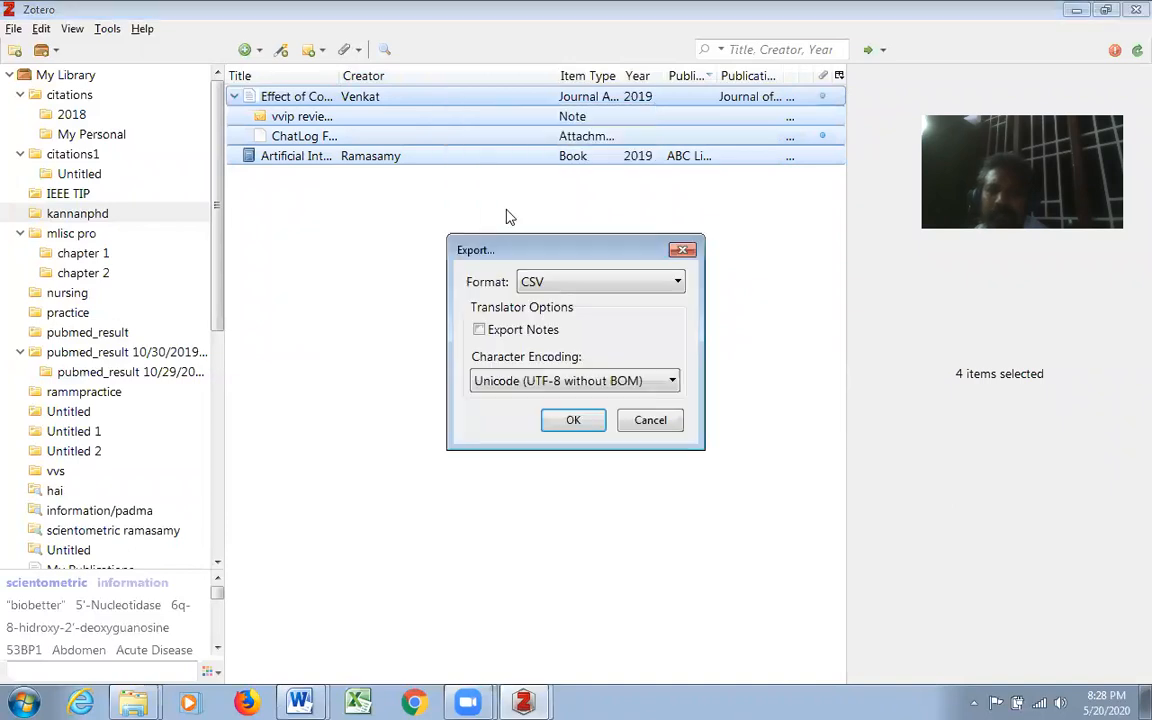
click(679, 284)
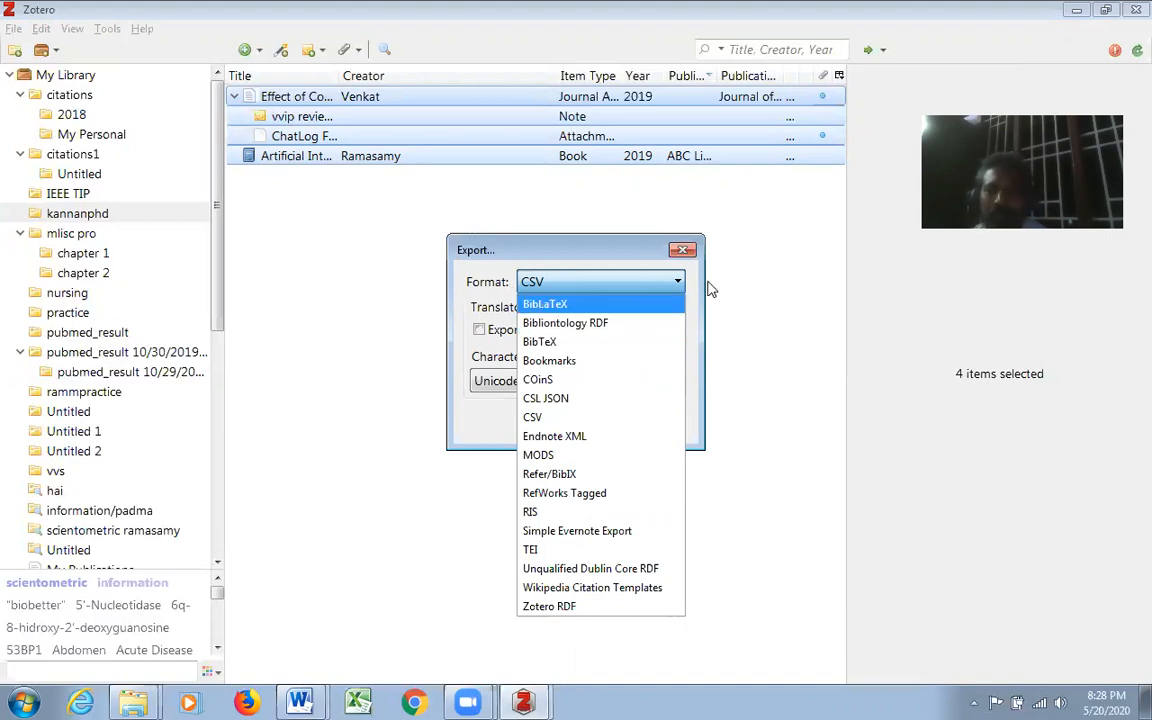
click(565, 285)
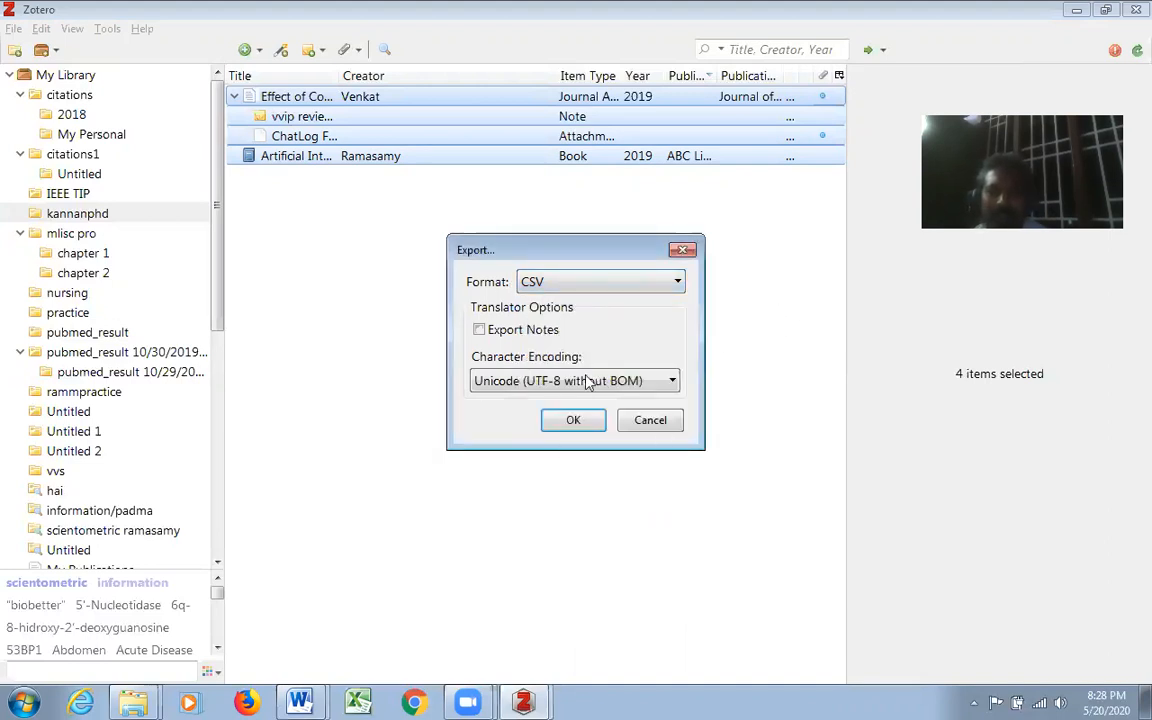
click(584, 424)
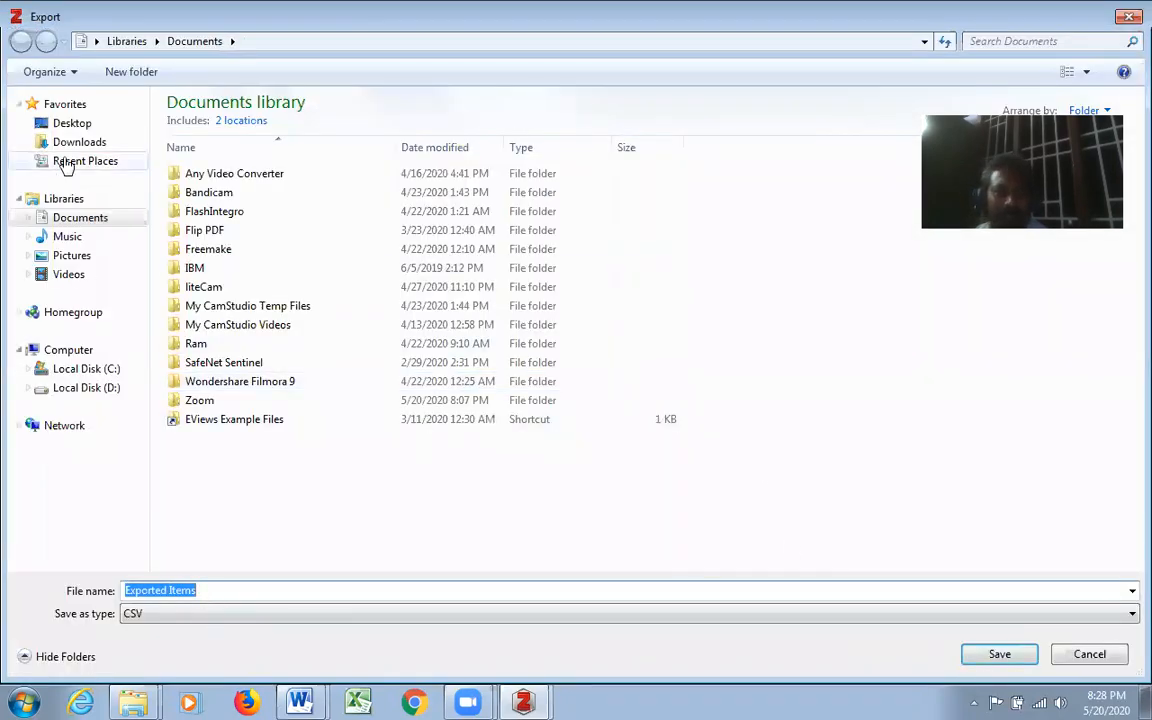
click(80, 126)
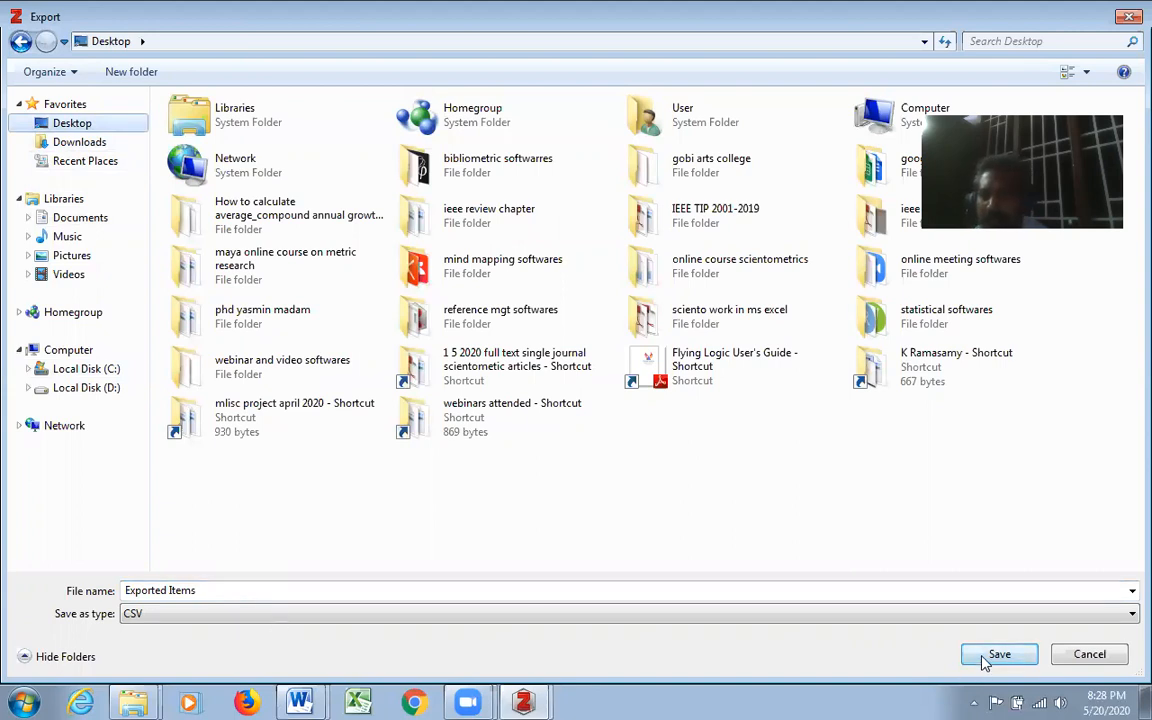
click(995, 655)
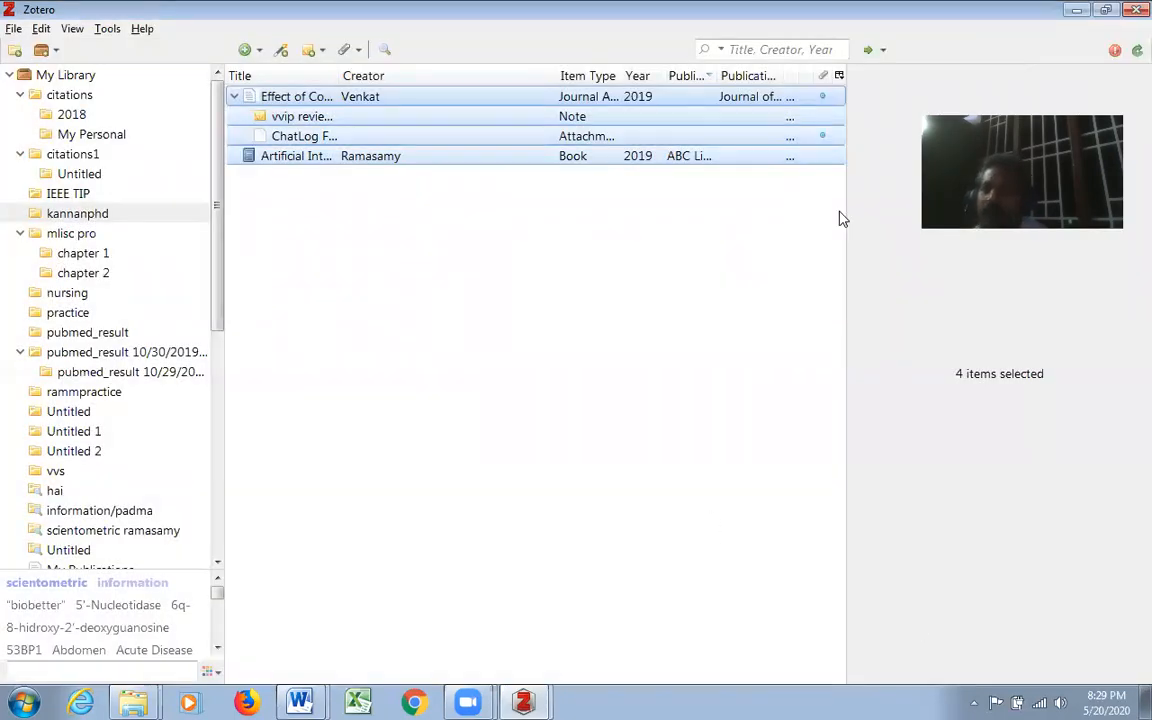
- Open the Exported Items file from the desktop in Excel and widen its Date Added and Date Modified columns
click(1076, 9)
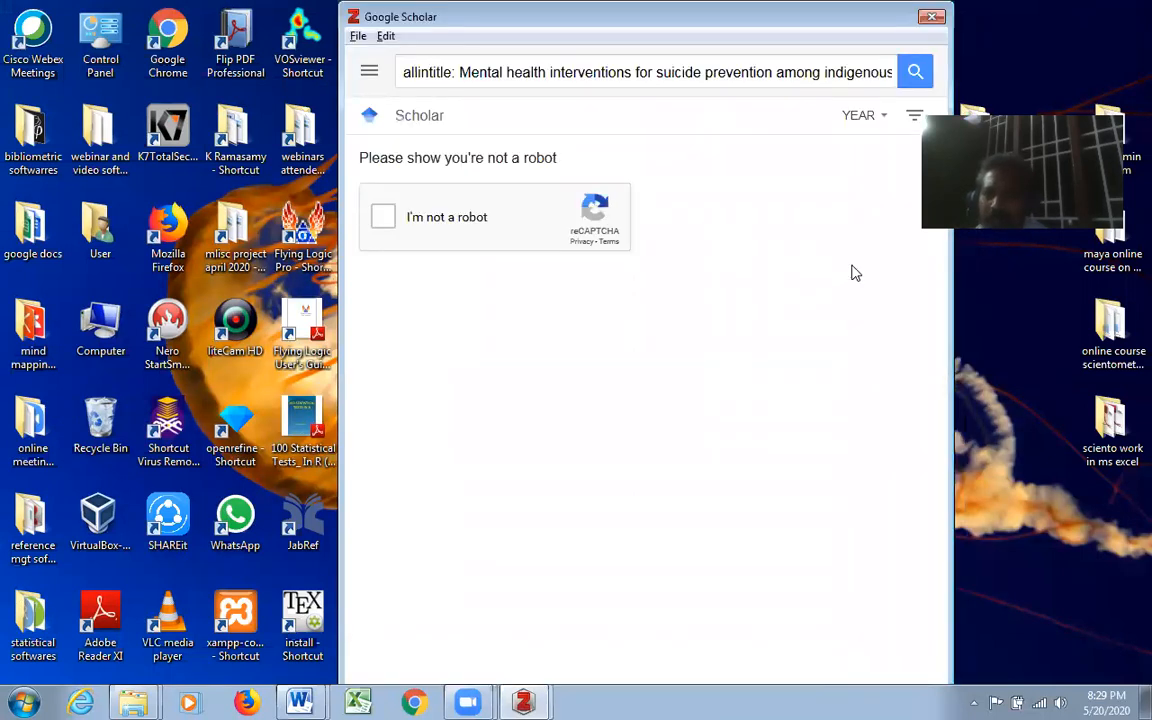
click(932, 17)
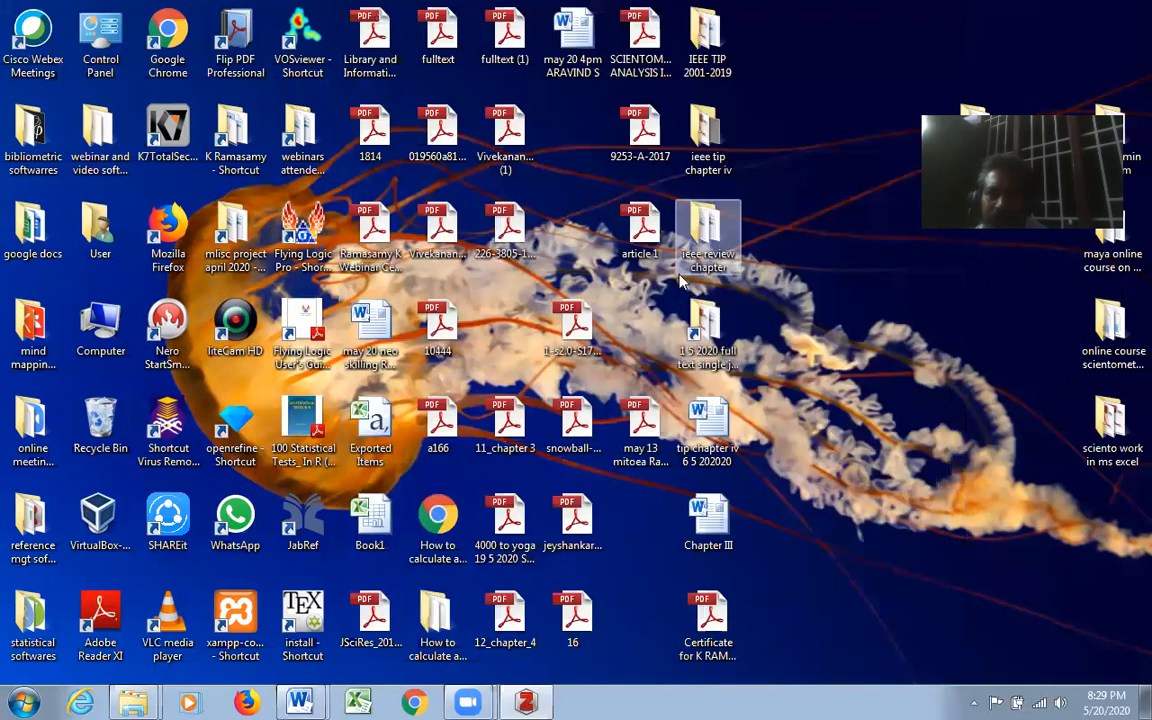
click(632, 244)
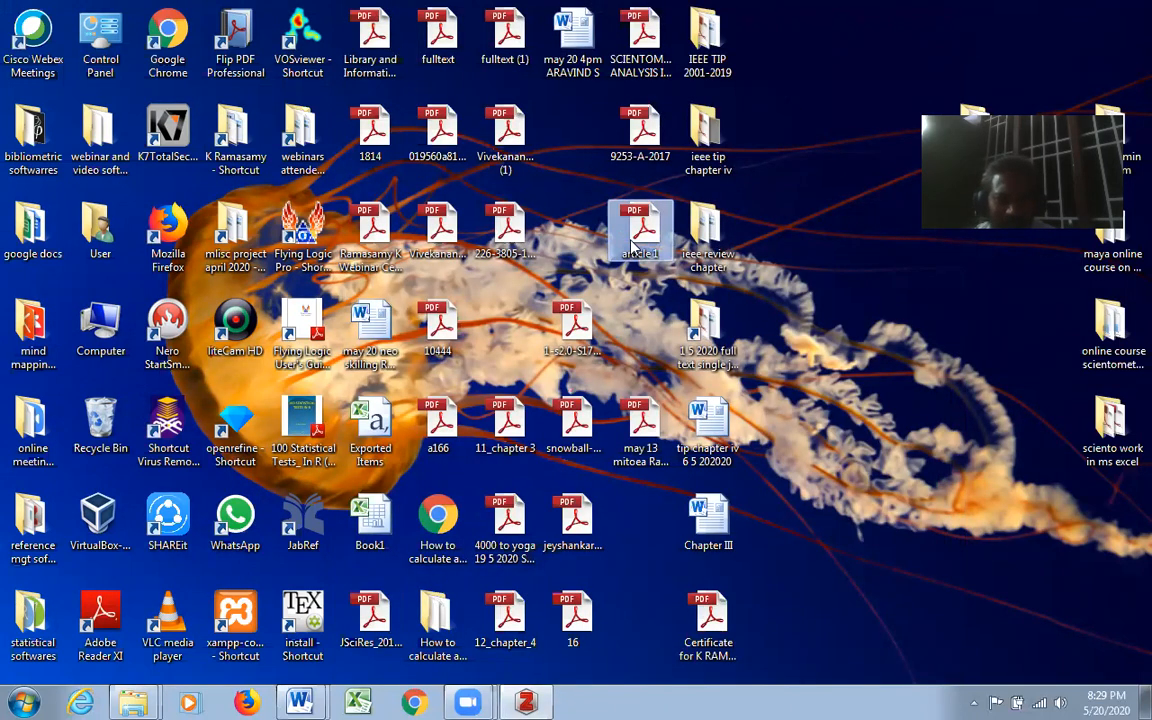
key(w)
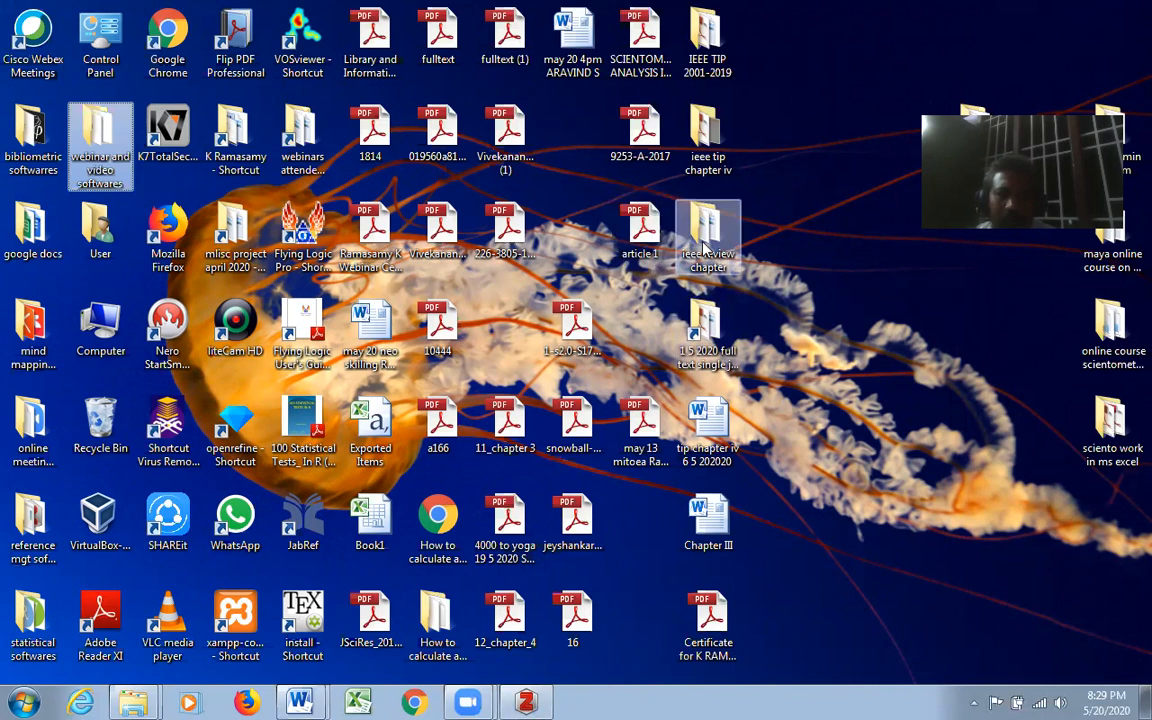
key(e)
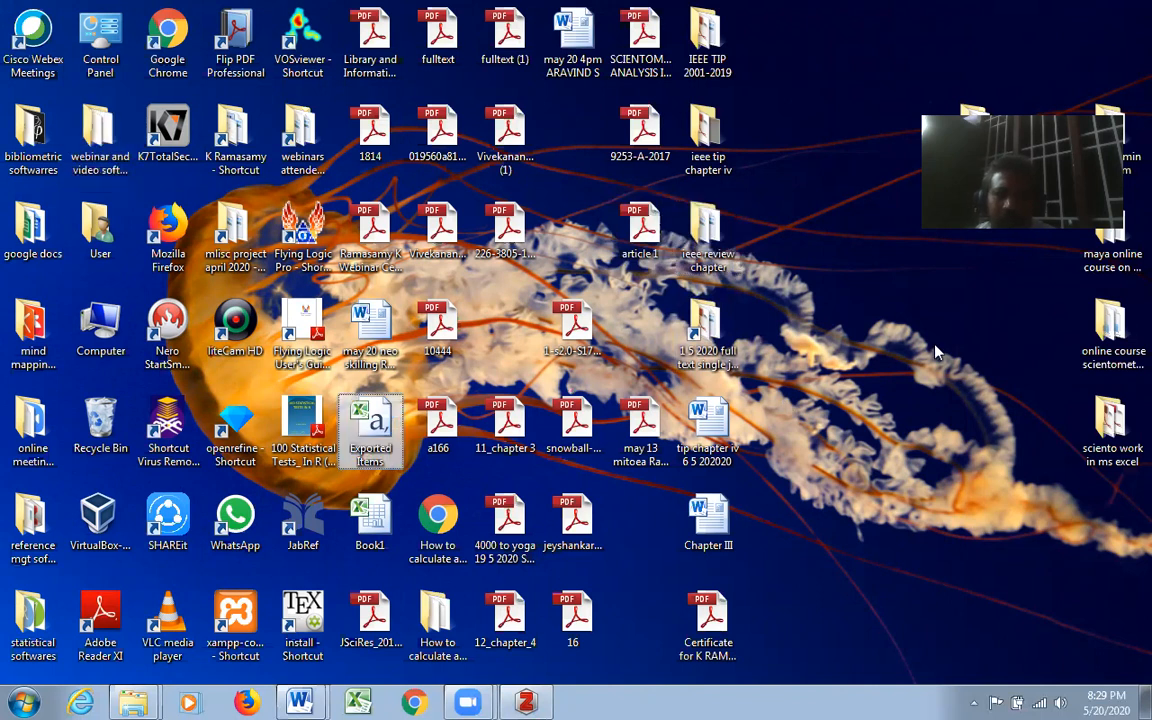
double_click(385, 425)
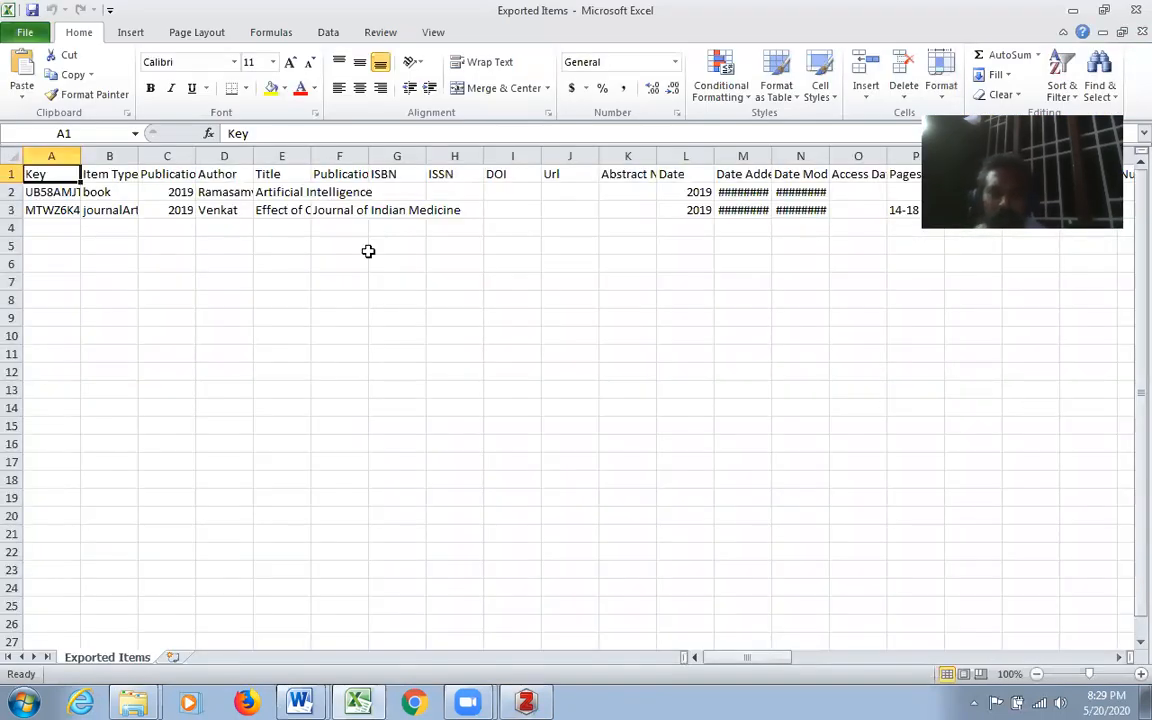
drag(771, 157, 869, 157)
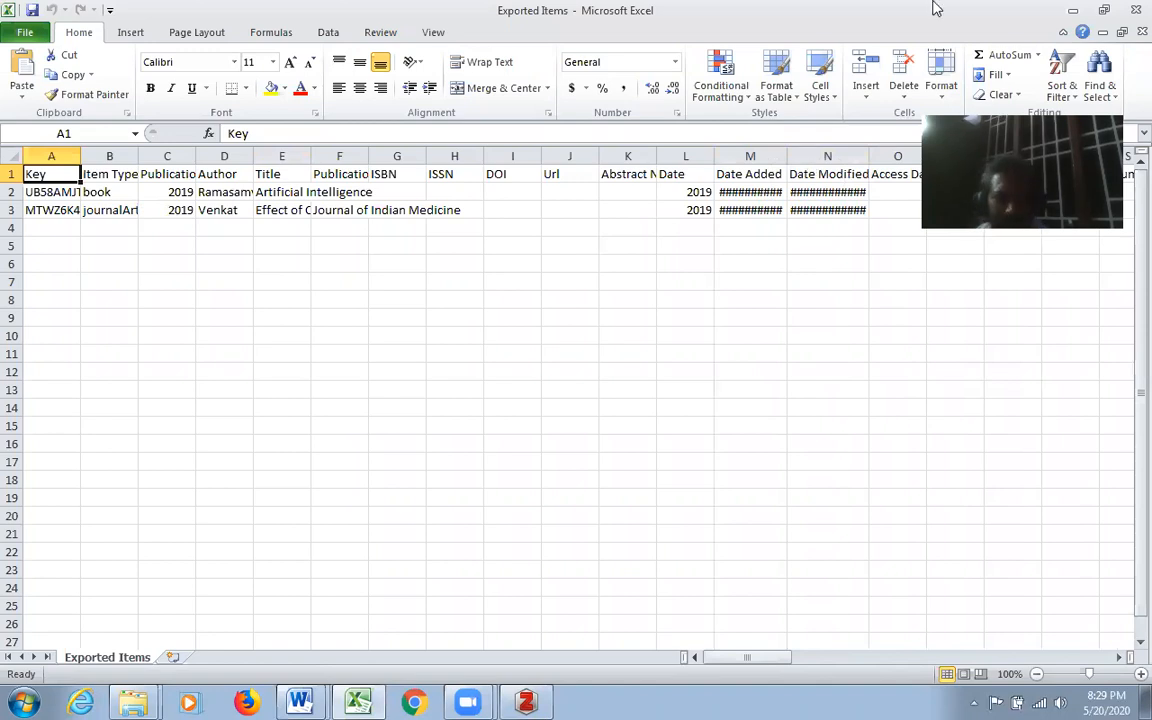
- Switch back to Zotero and check which sources the Import wizard offers, without importing anything
click(1073, 10)
click(535, 697)
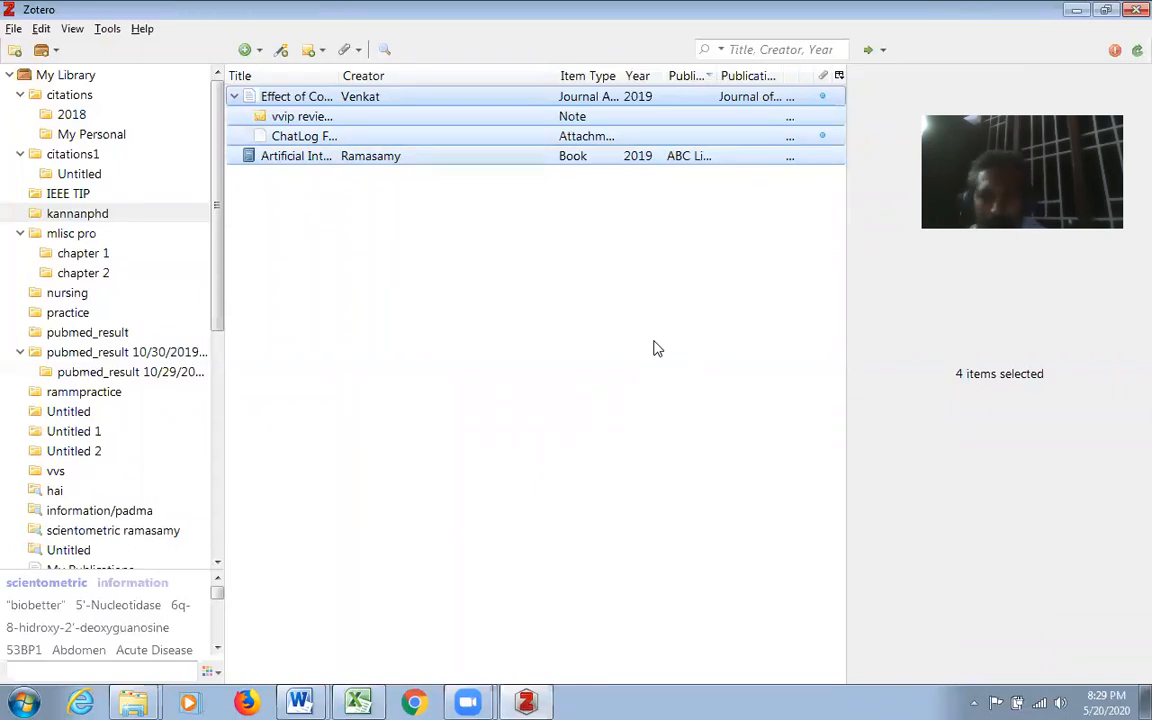
click(13, 29)
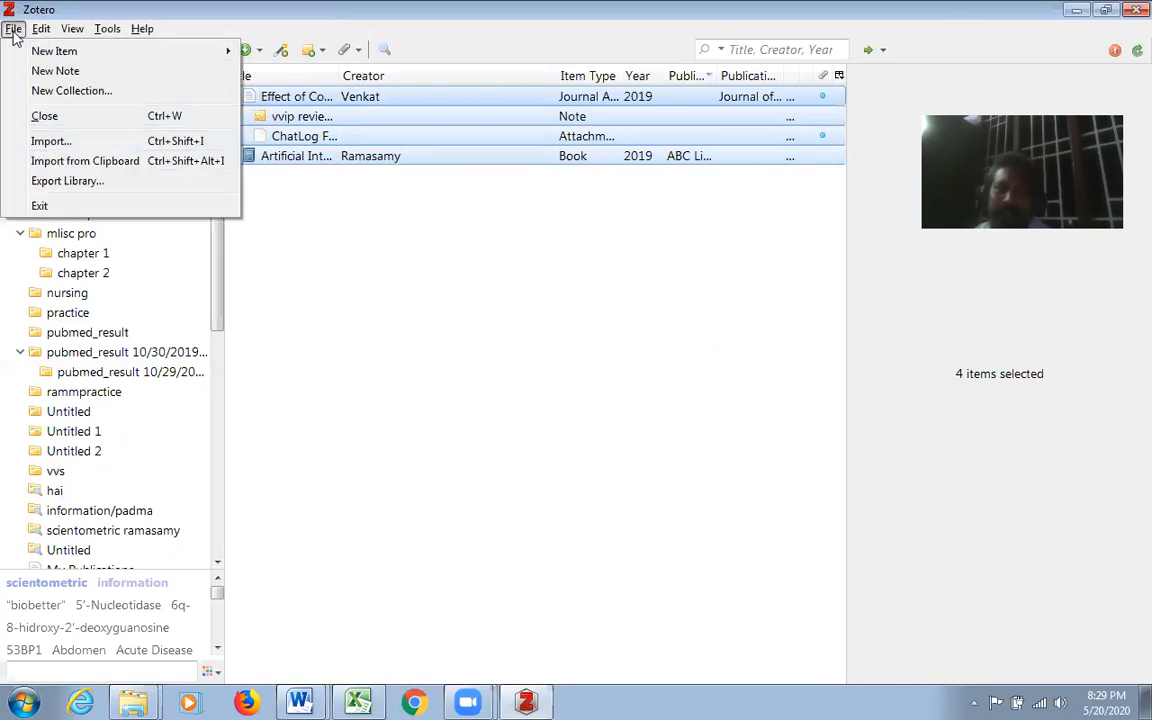
click(50, 141)
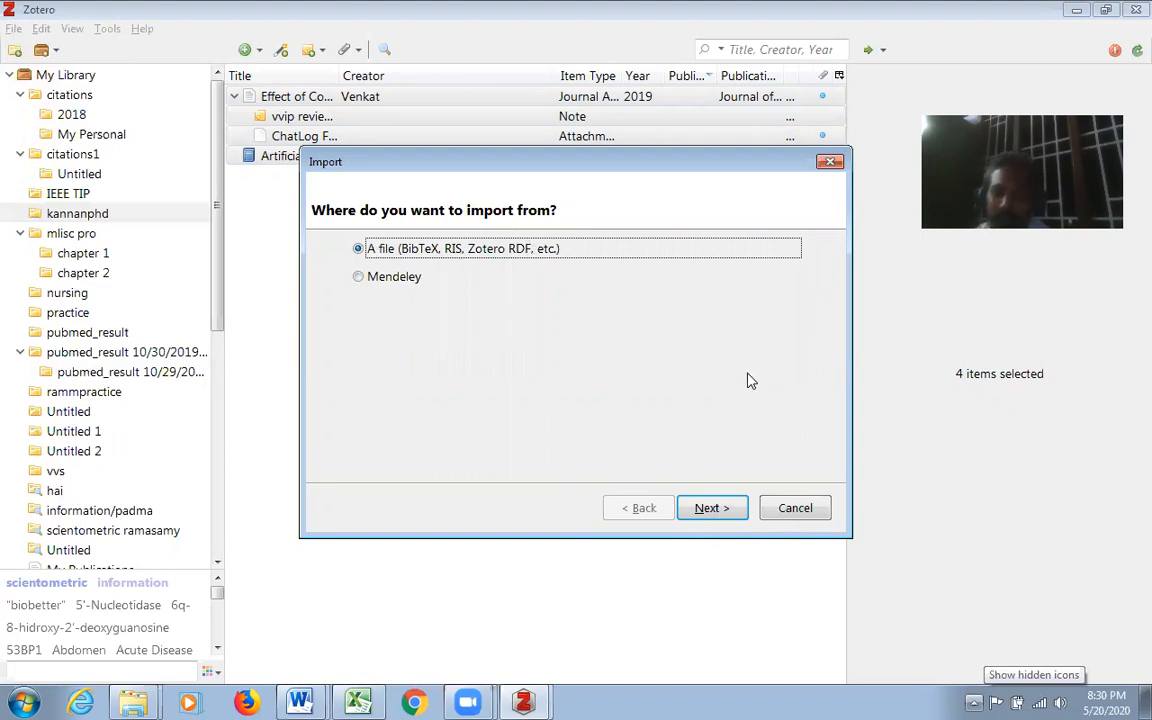
click(830, 162)
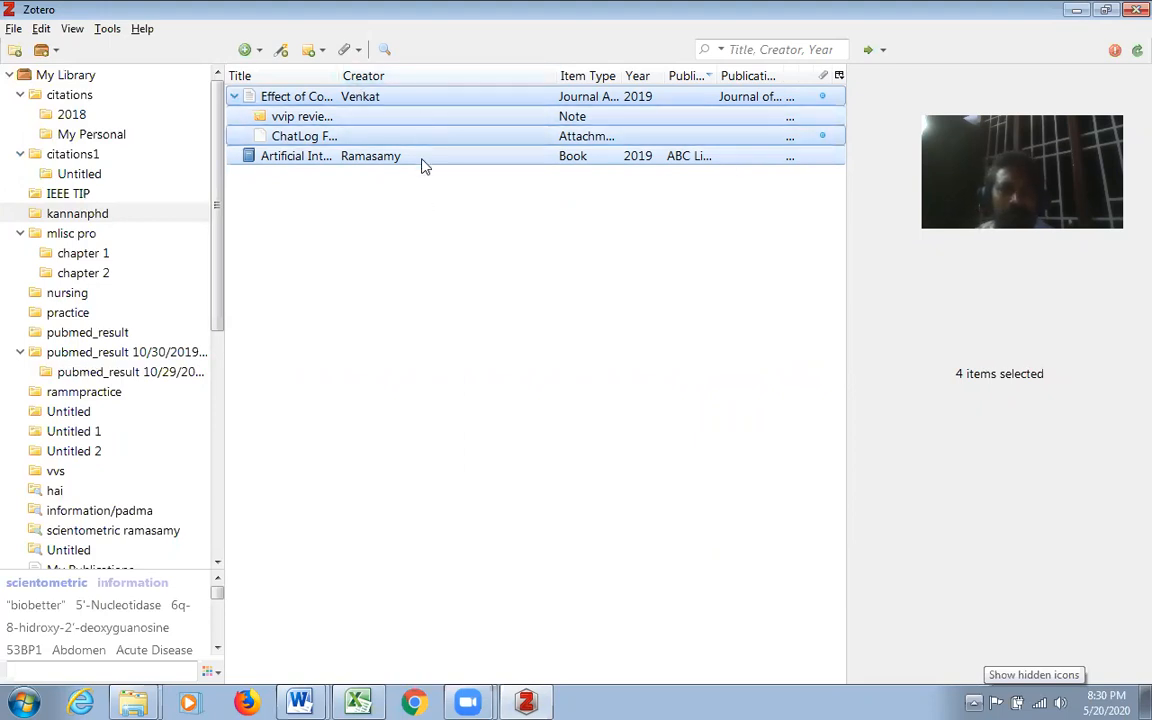
- Generate a report from the selected items, review its contents and its save and print options, and close it
right_click(434, 97)
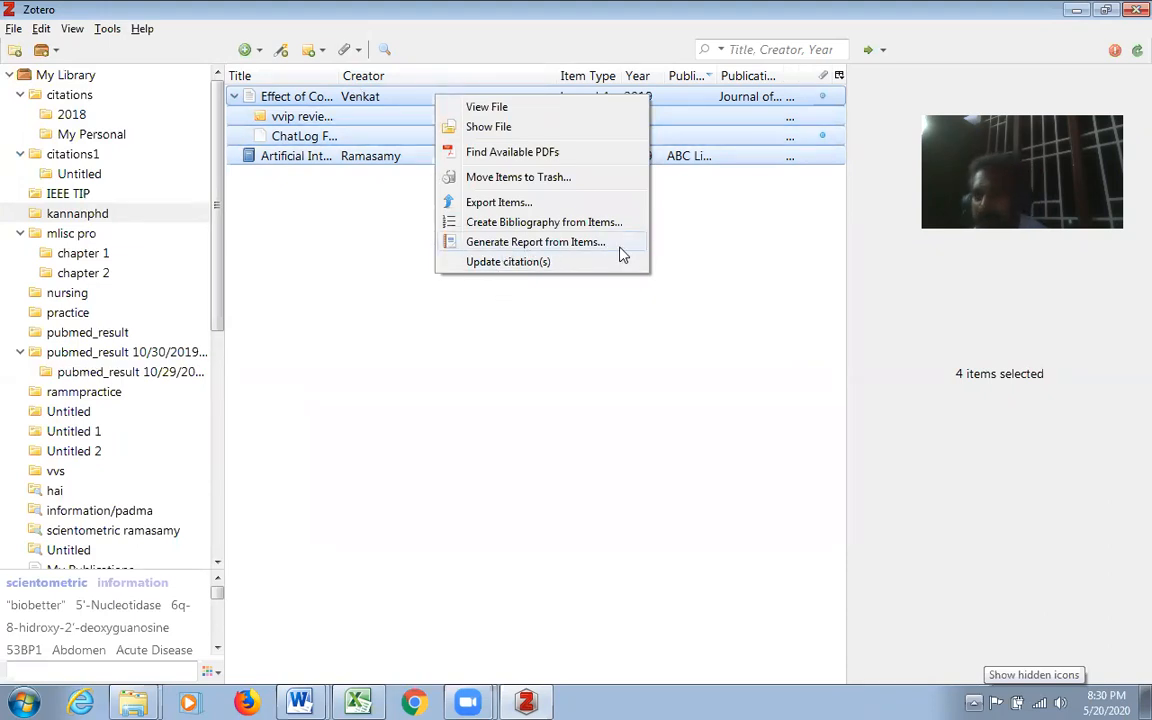
click(543, 245)
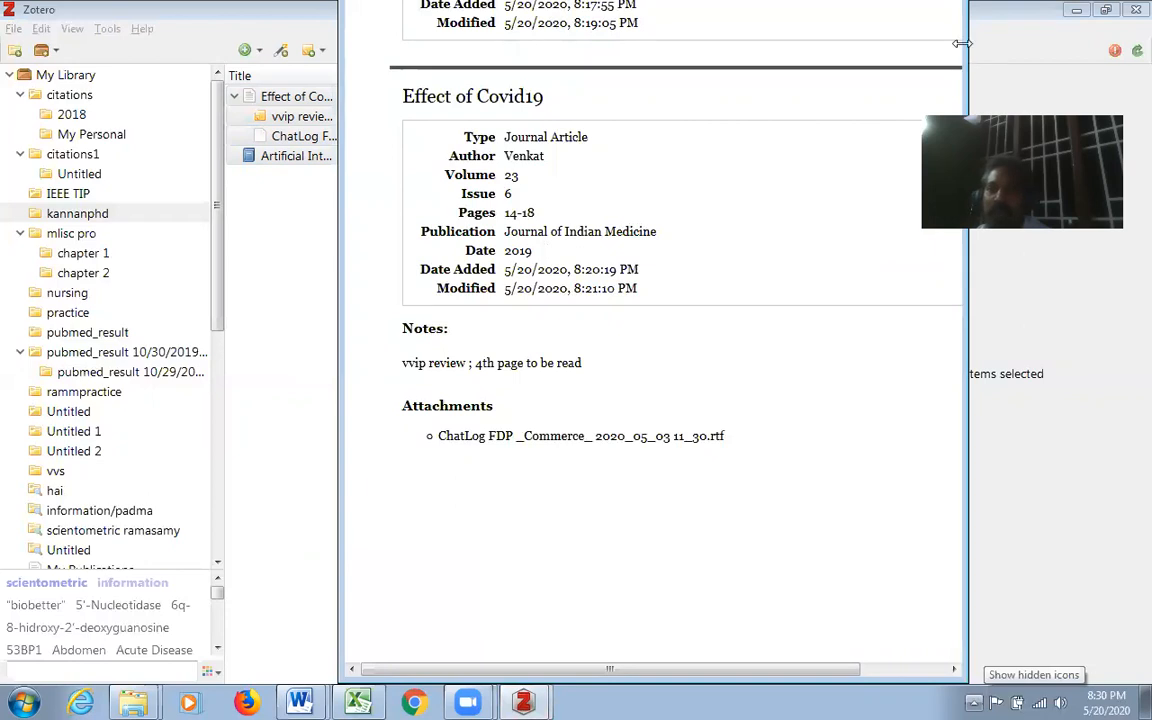
drag(966, 43, 951, 45)
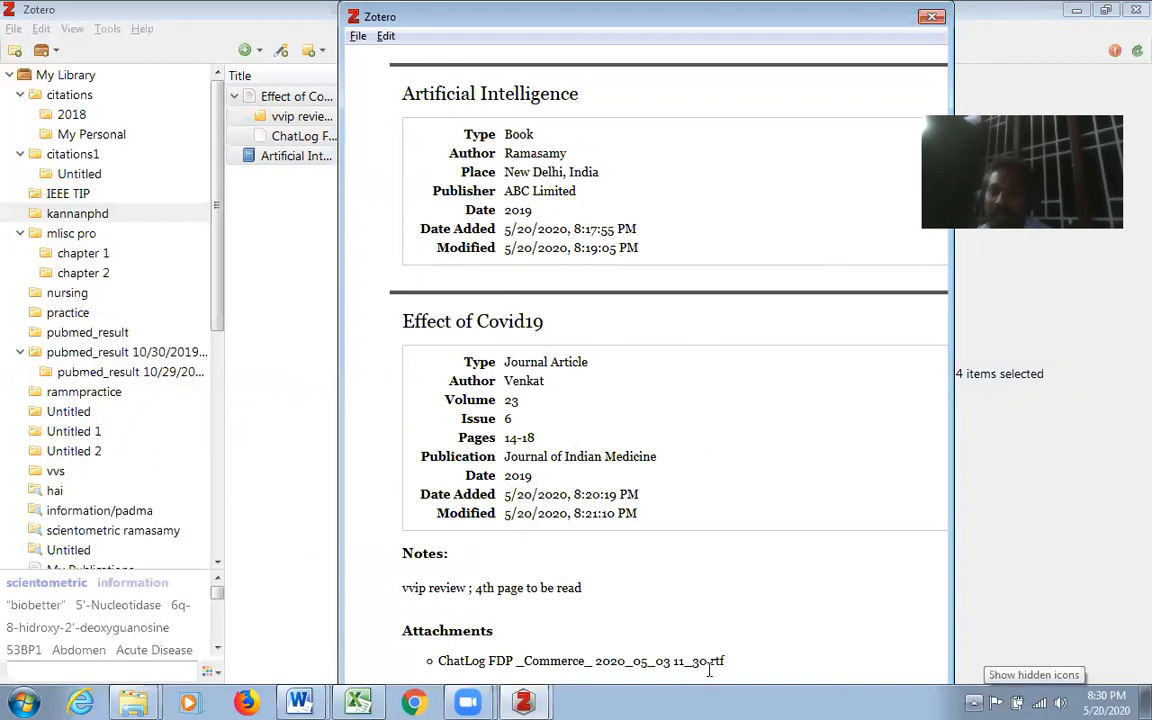
click(357, 37)
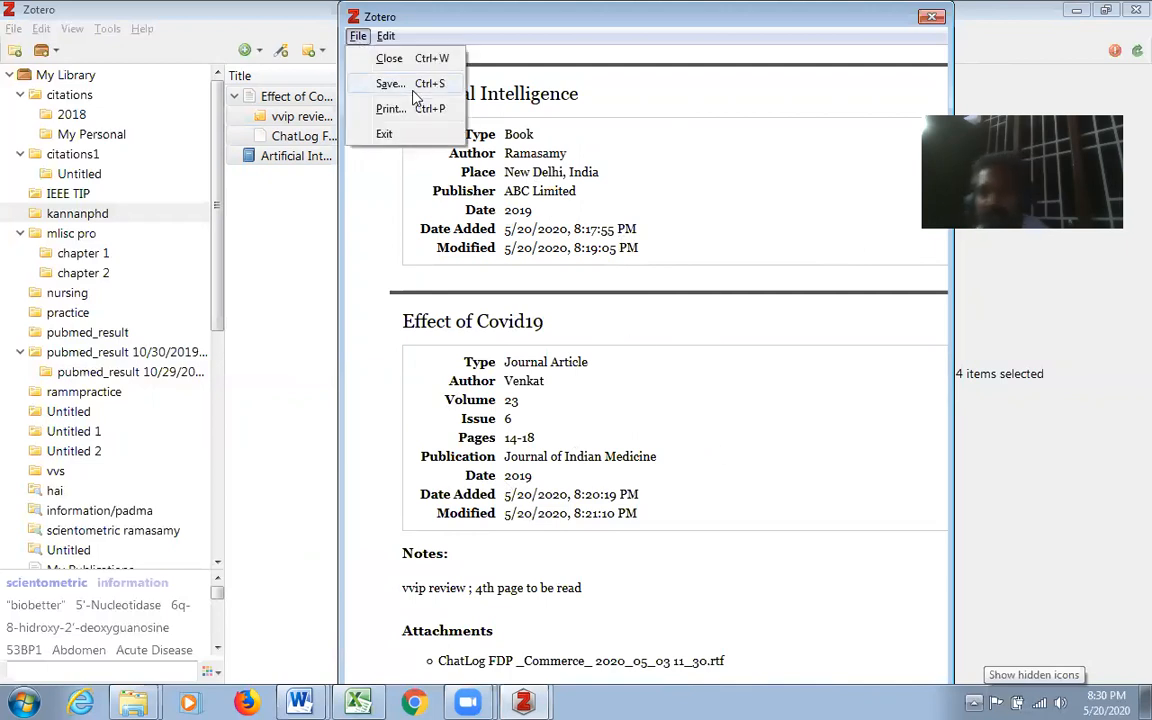
click(933, 18)
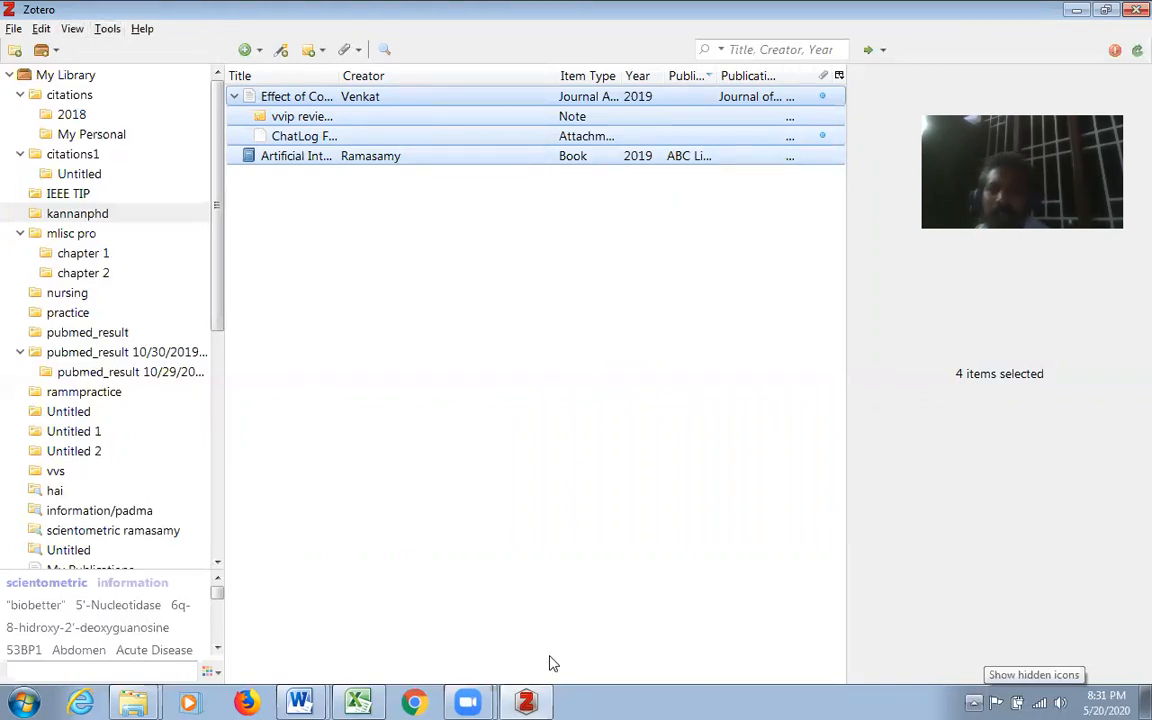
- Look over the options for adding new items, items by identifier, notes and attachments, and the library search field
click(260, 50)
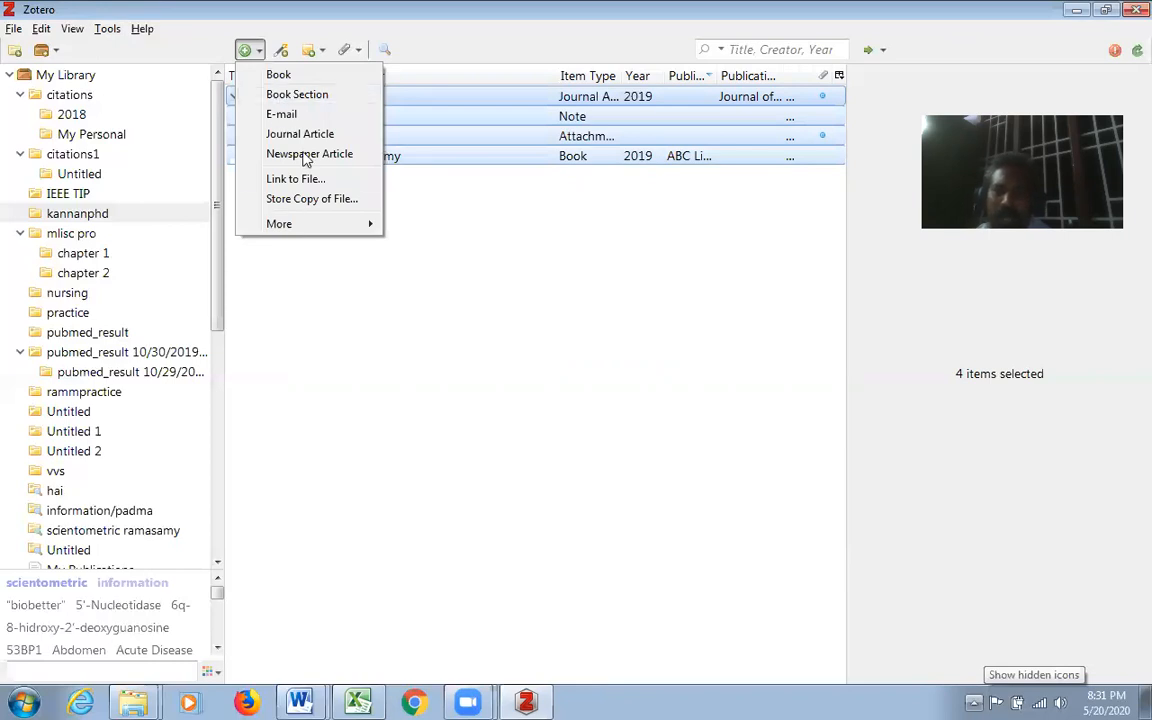
click(283, 51)
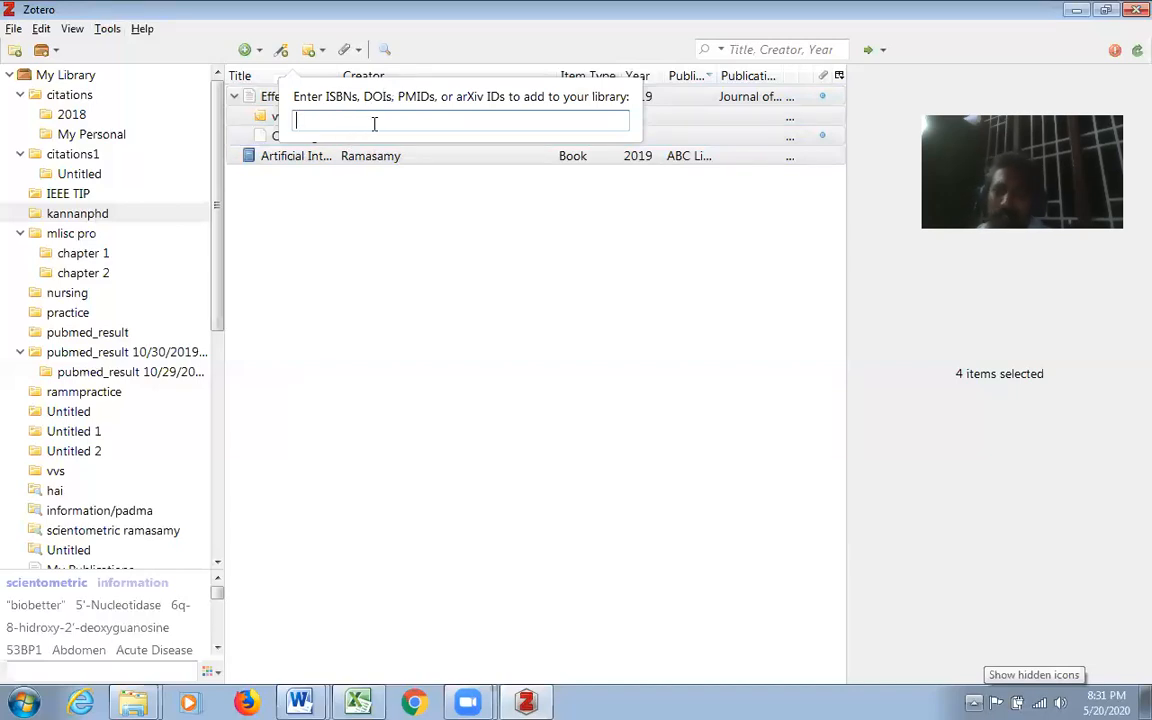
click(320, 52)
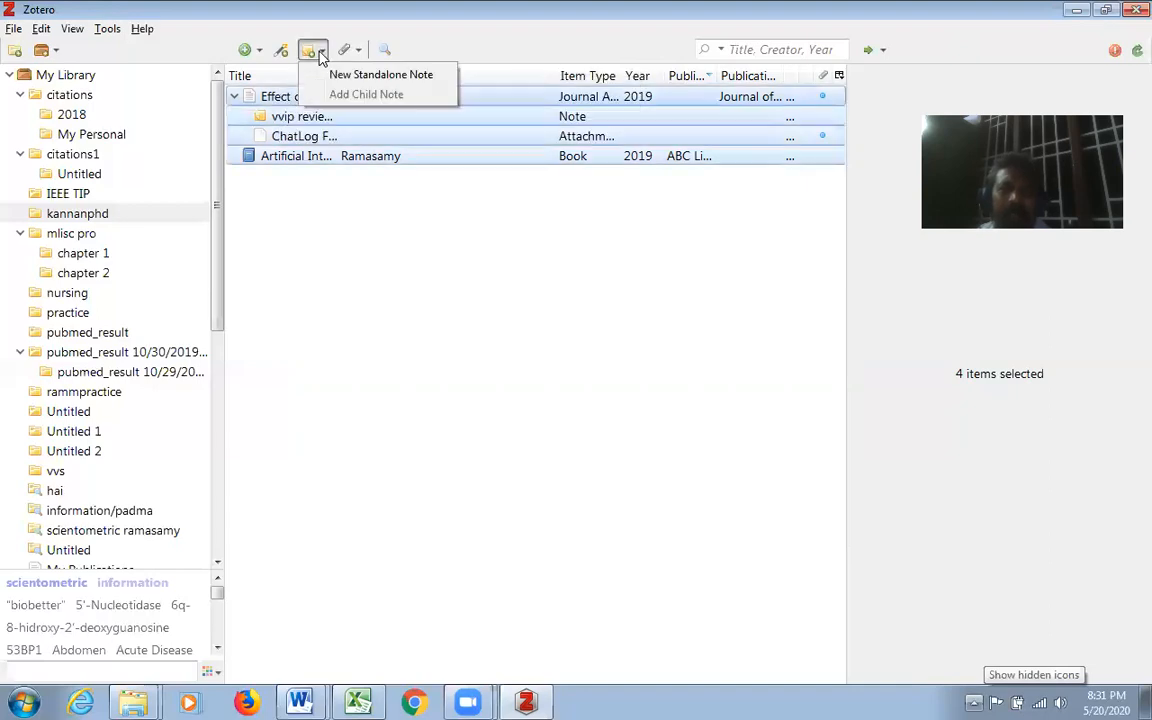
click(362, 48)
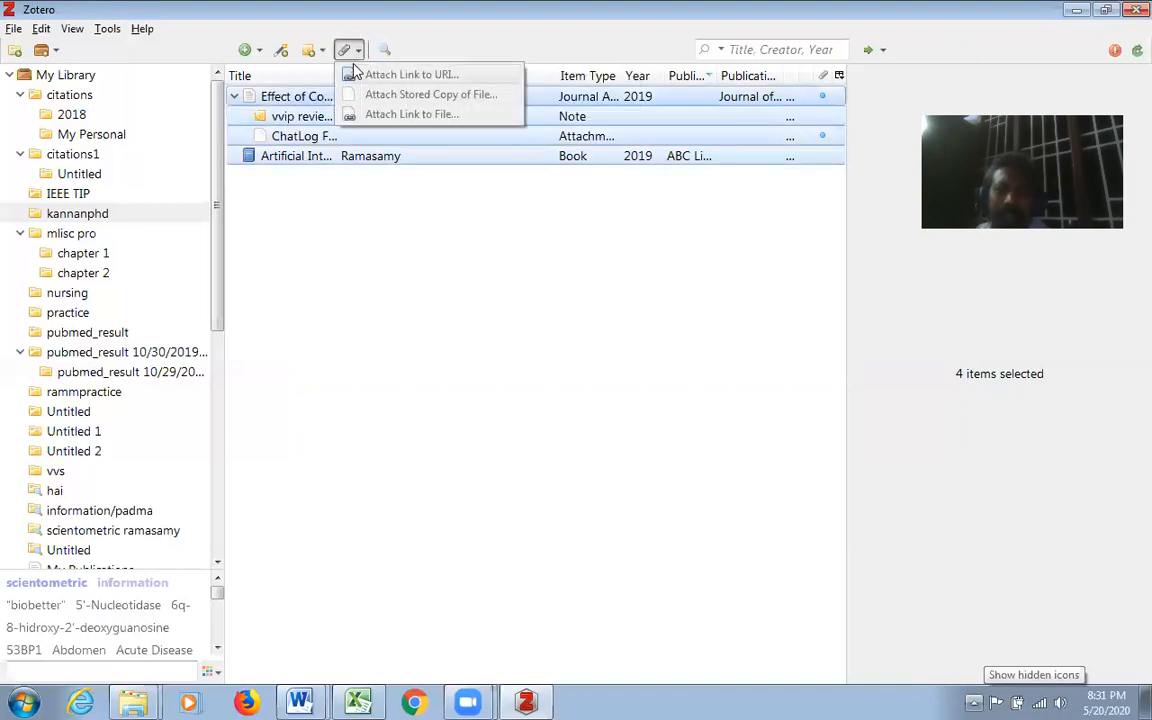
click(816, 49)
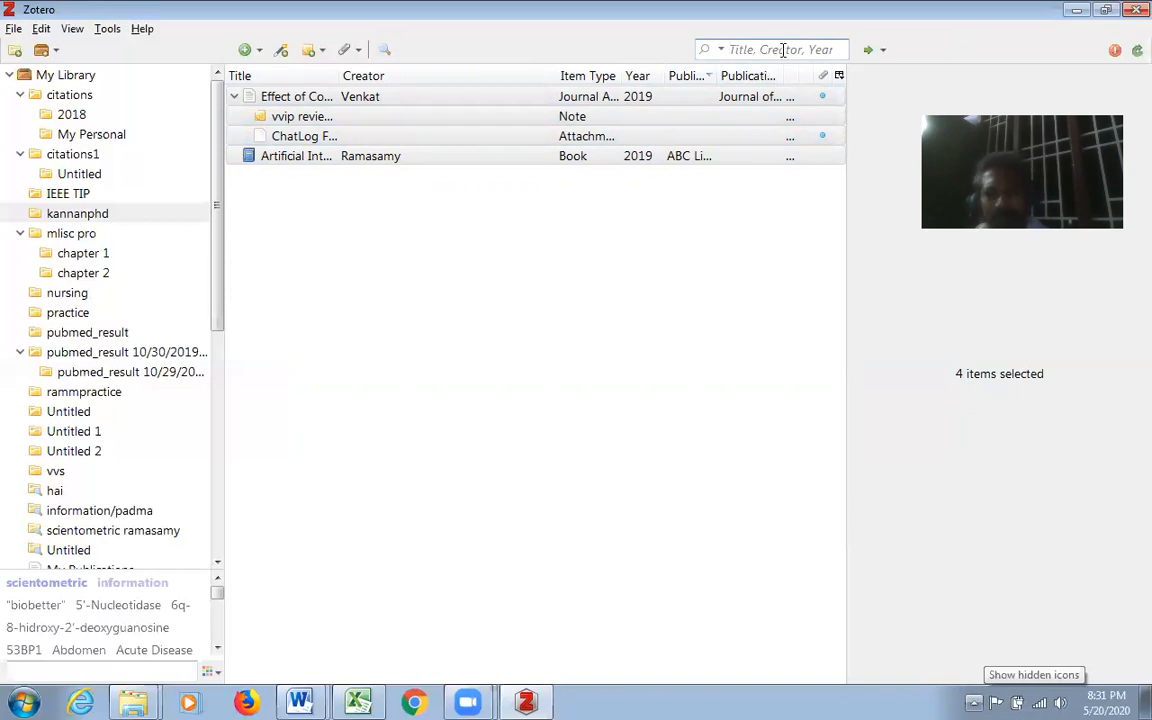
- Search the kannanphd collection for "artificial" and select the matching book
click(770, 307)
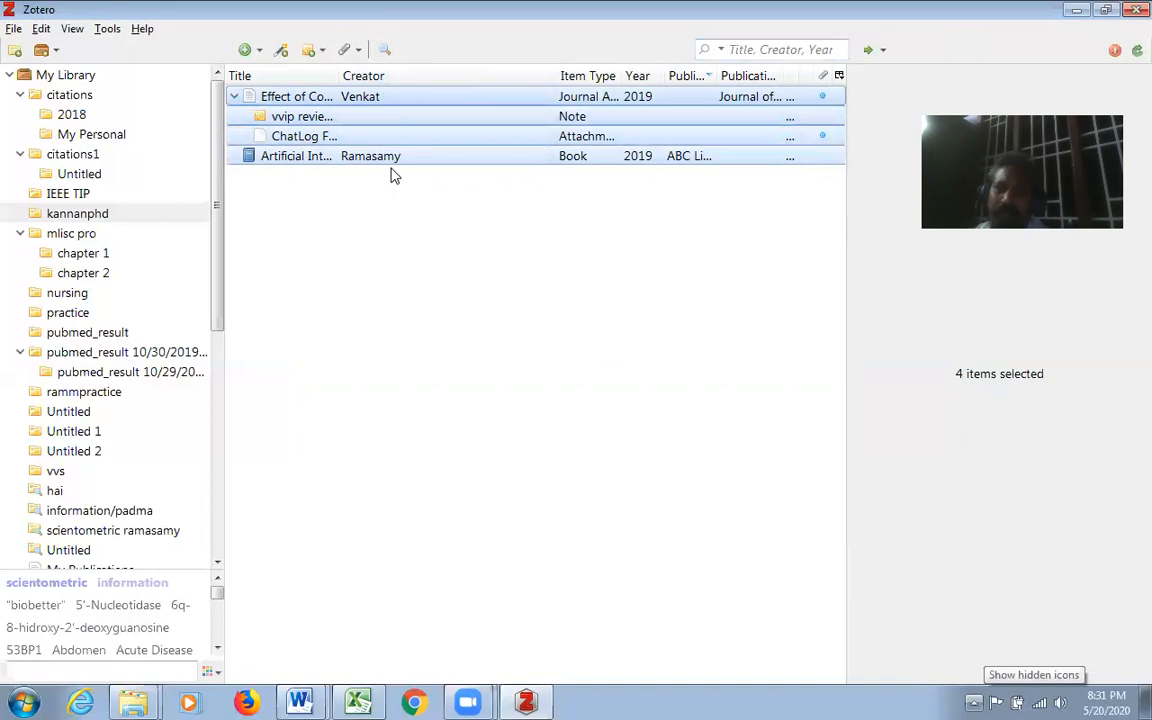
right_click(419, 248)
click(508, 167)
click(700, 157)
click(720, 50)
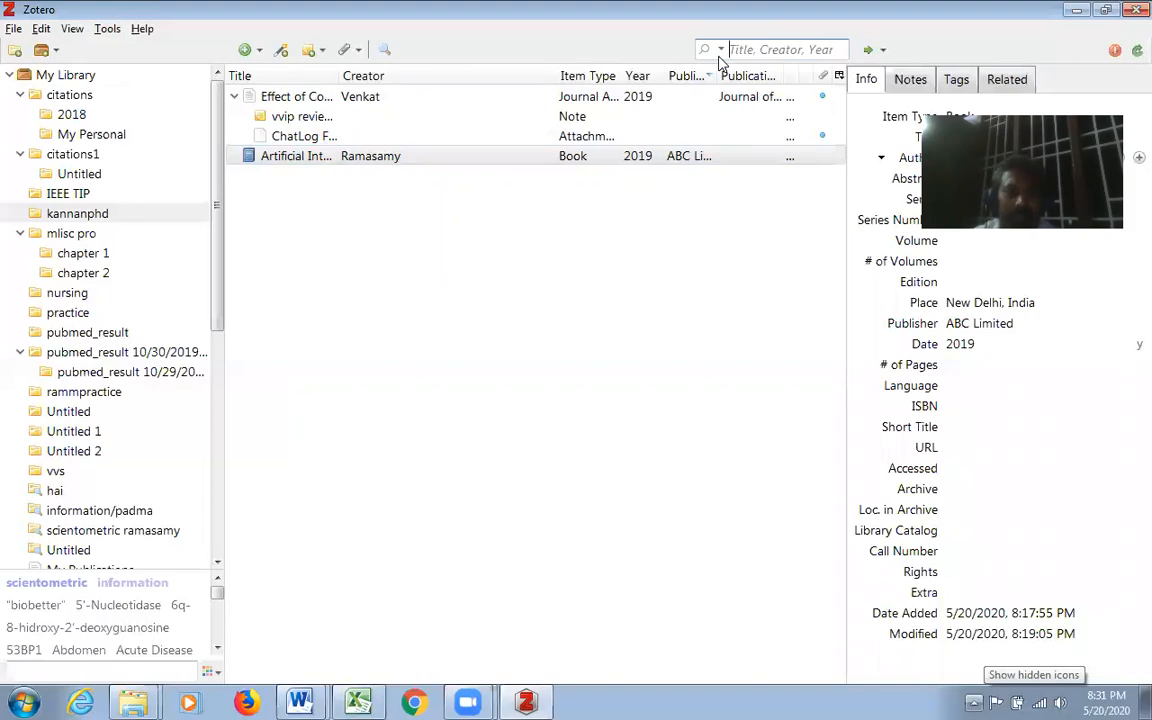
text(artificial)
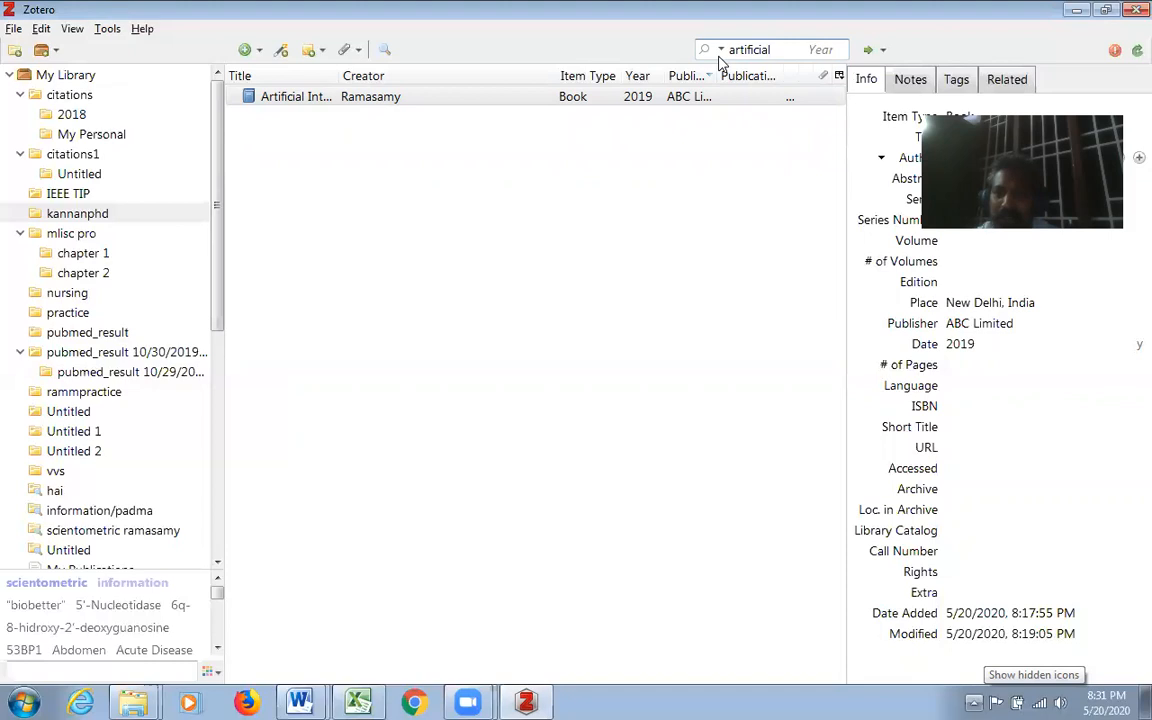
click(303, 100)
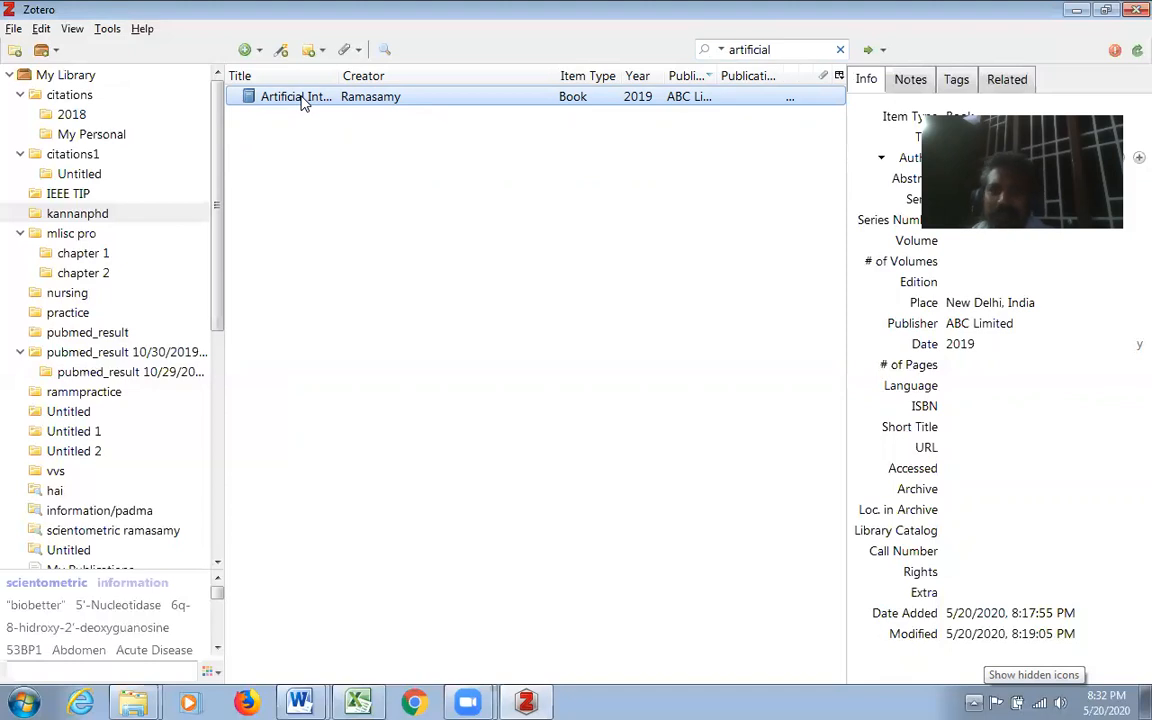
- Replace the search term with the journal article author's name, check the match, and clear the search
click(781, 49)
key(BackSpace)
key(BackSpace)
key(BackSpace)
key(BackSpace)
key(BackSpace)
key(BackSpace)
key(BackSpace)
key(BackSpace)
key(BackSpace)
key(BackSpace)
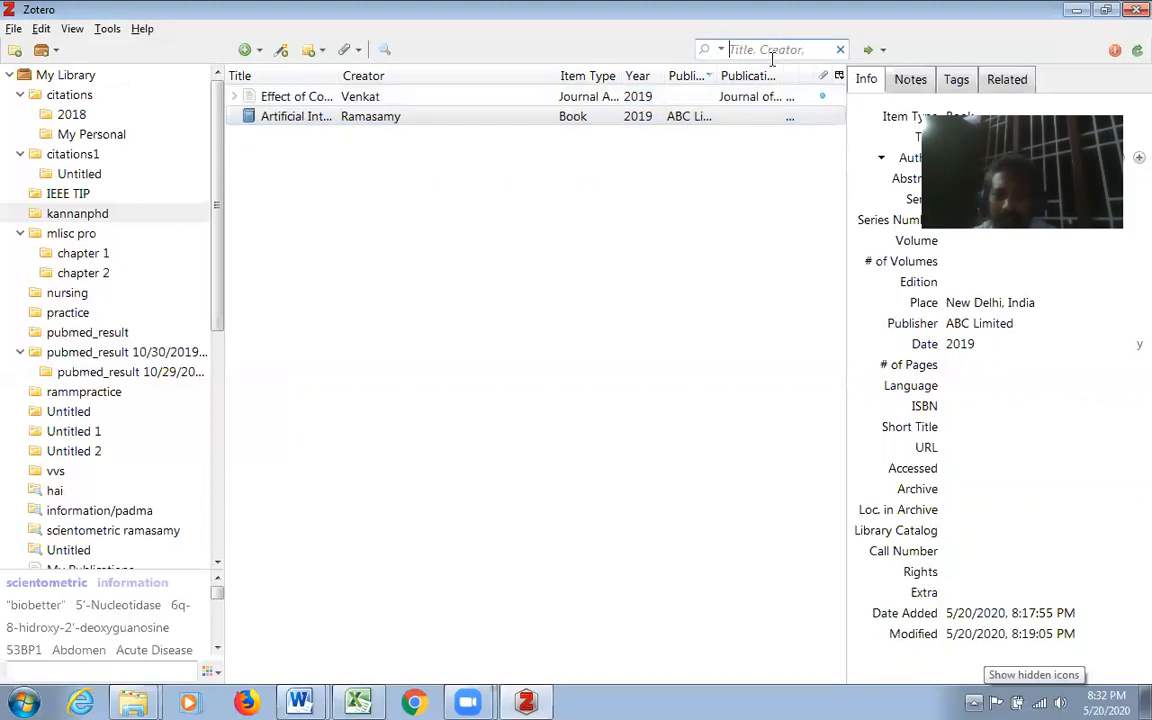
text(venk)
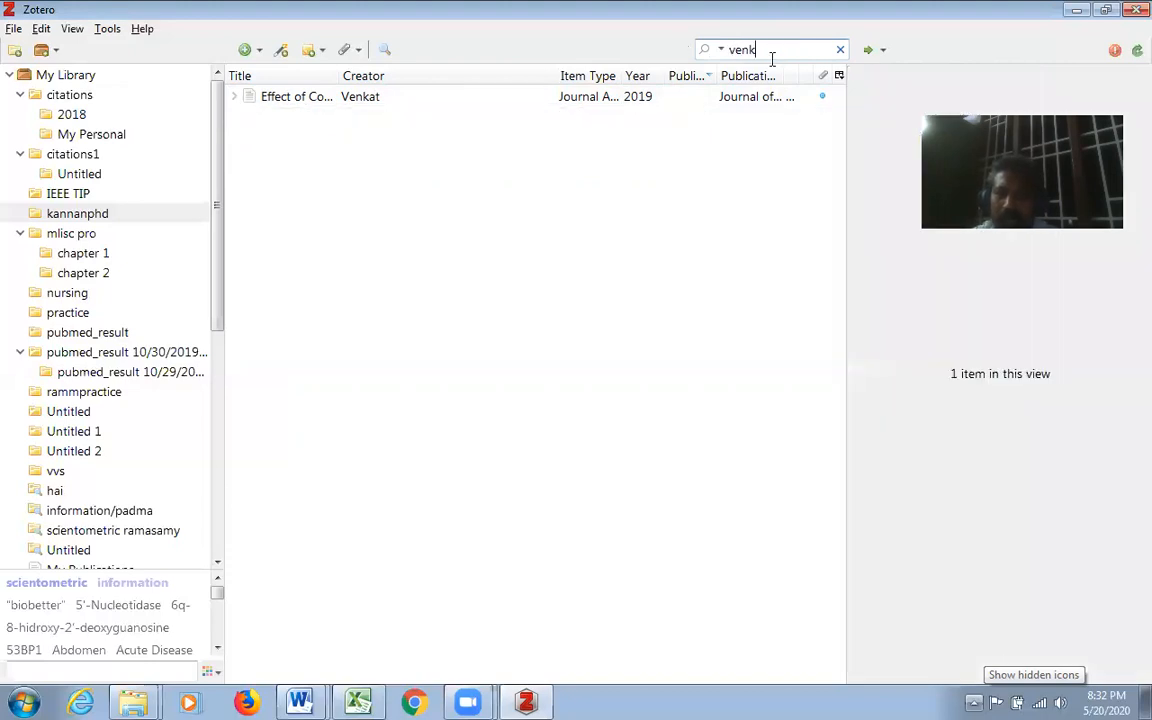
text(at)
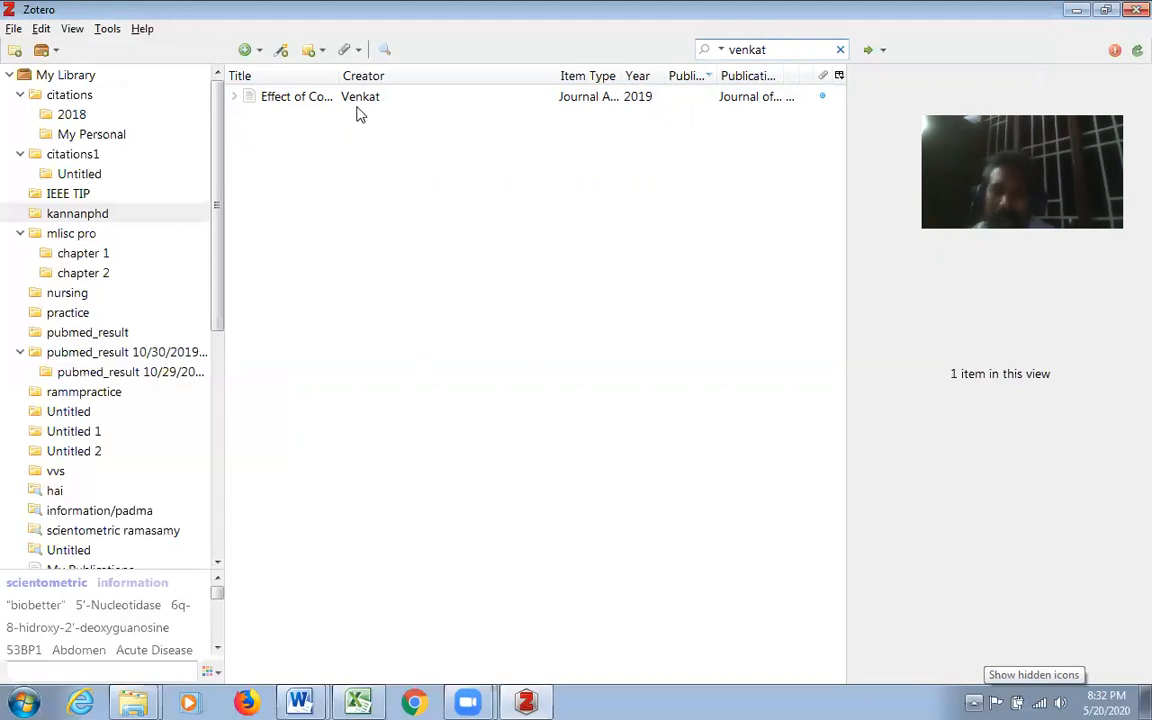
key(BackSpace)
key(BackSpace)
key(BackSpace)
key(BackSpace)
key(BackSpace)
key(BackSpace)
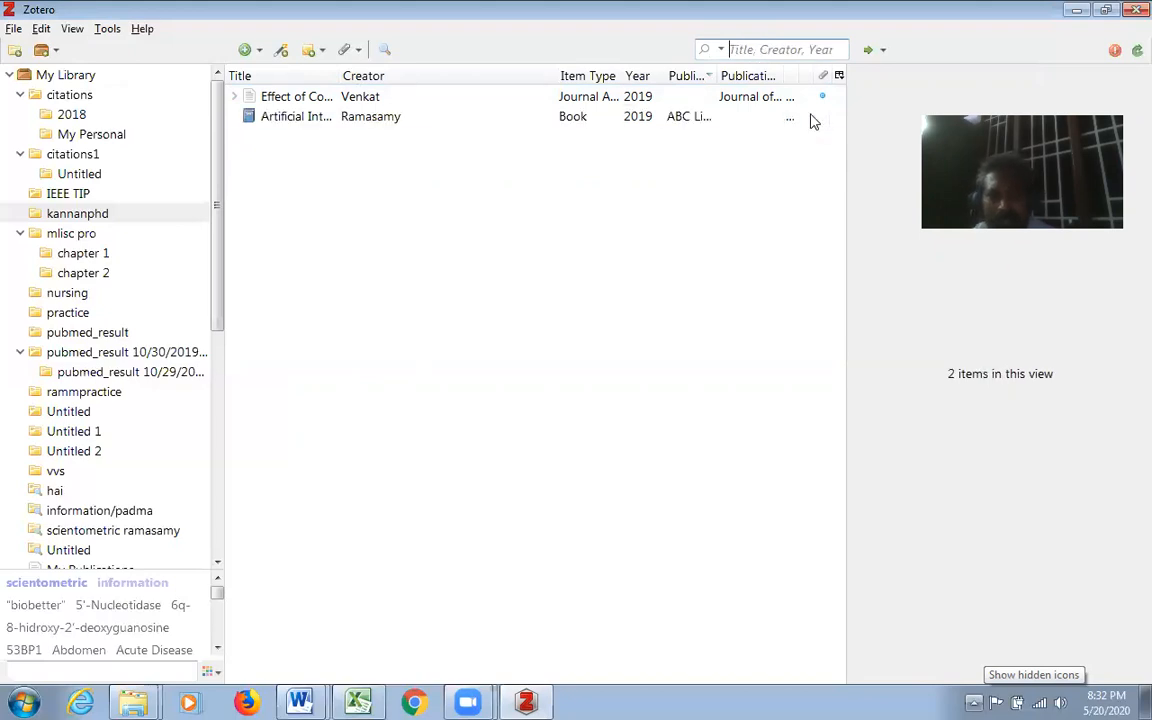
- Look over the search scope options and the locate options for the selected journal article
click(721, 50)
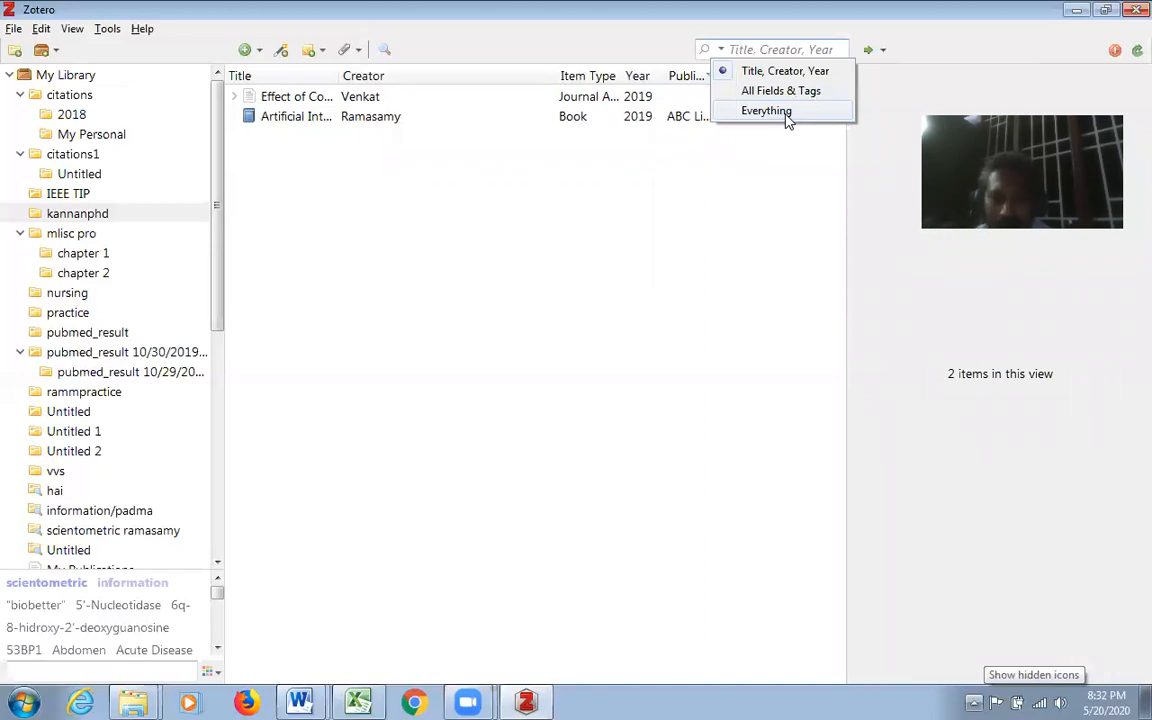
click(766, 206)
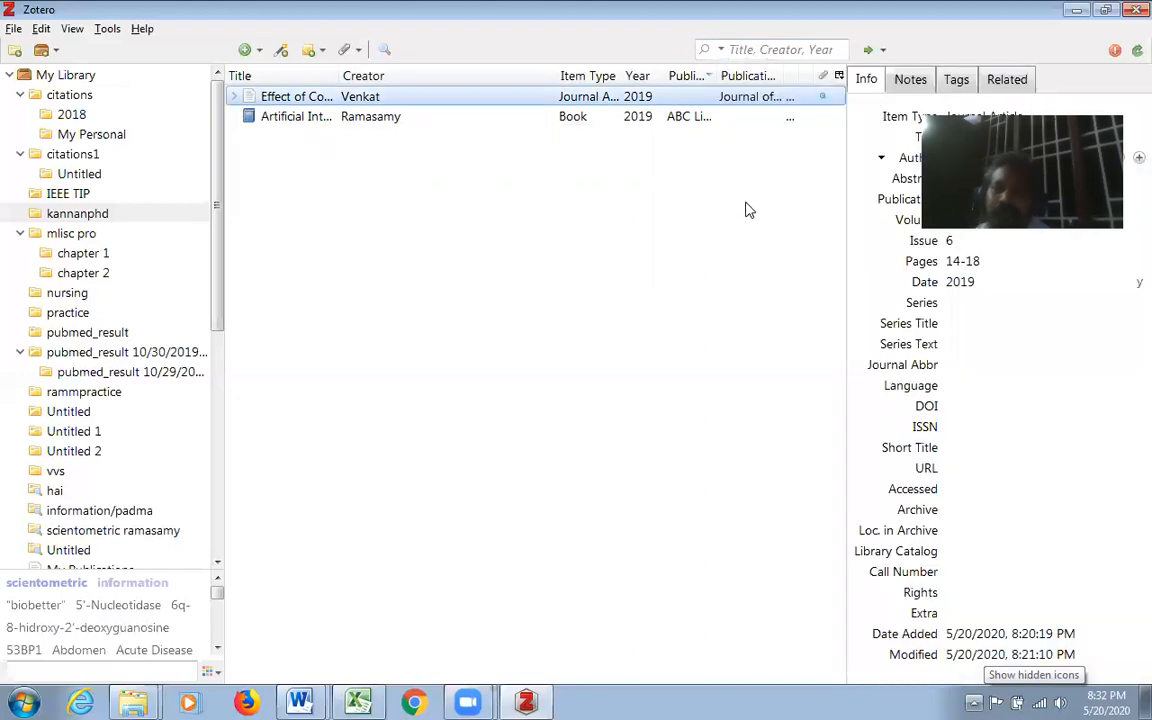
click(880, 50)
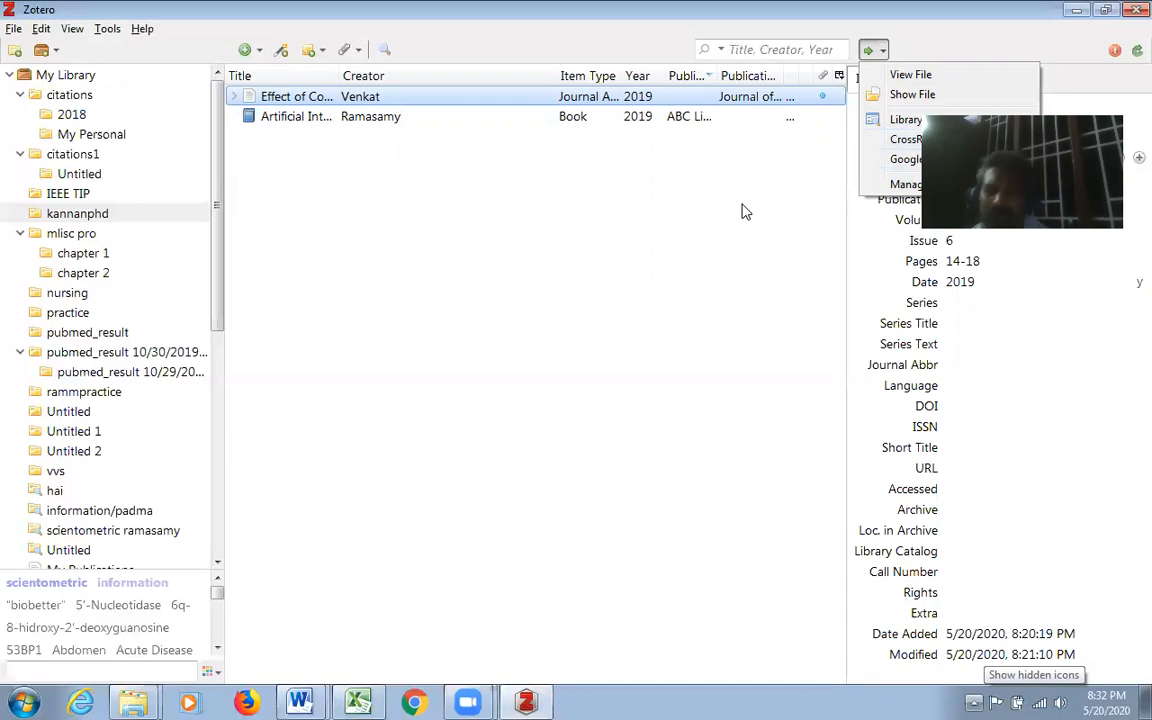
click(793, 178)
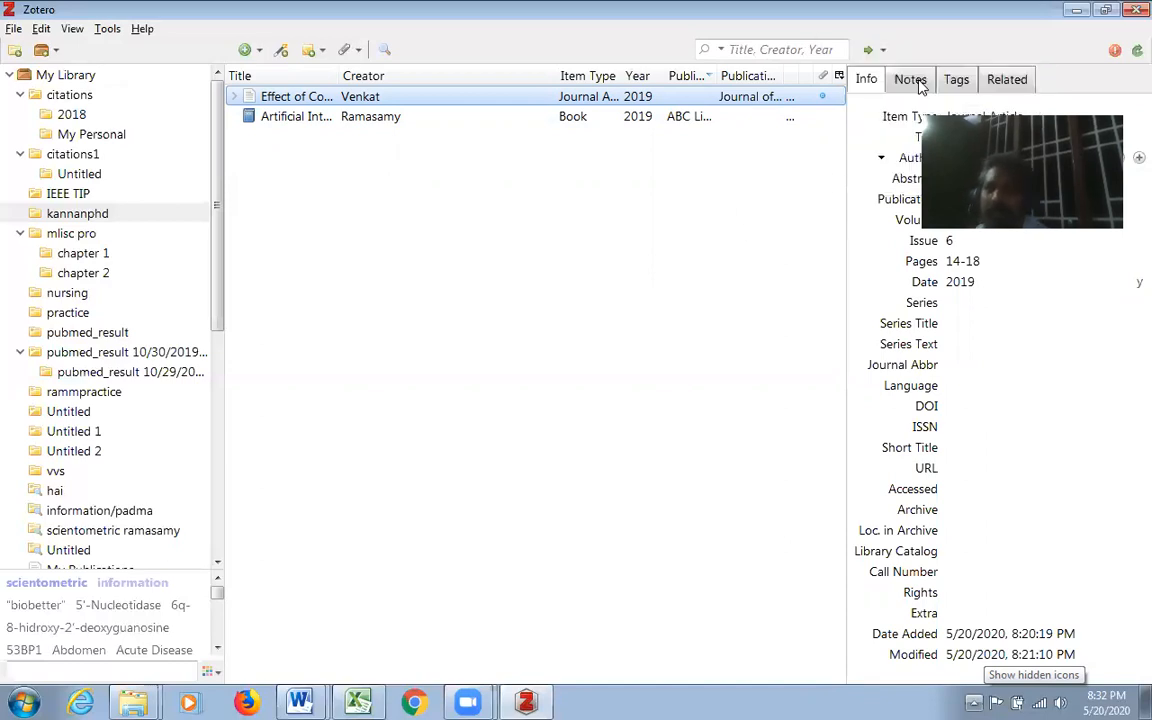
- Sync the library with the Zotero server and look over the available tools and help commands
click(1130, 54)
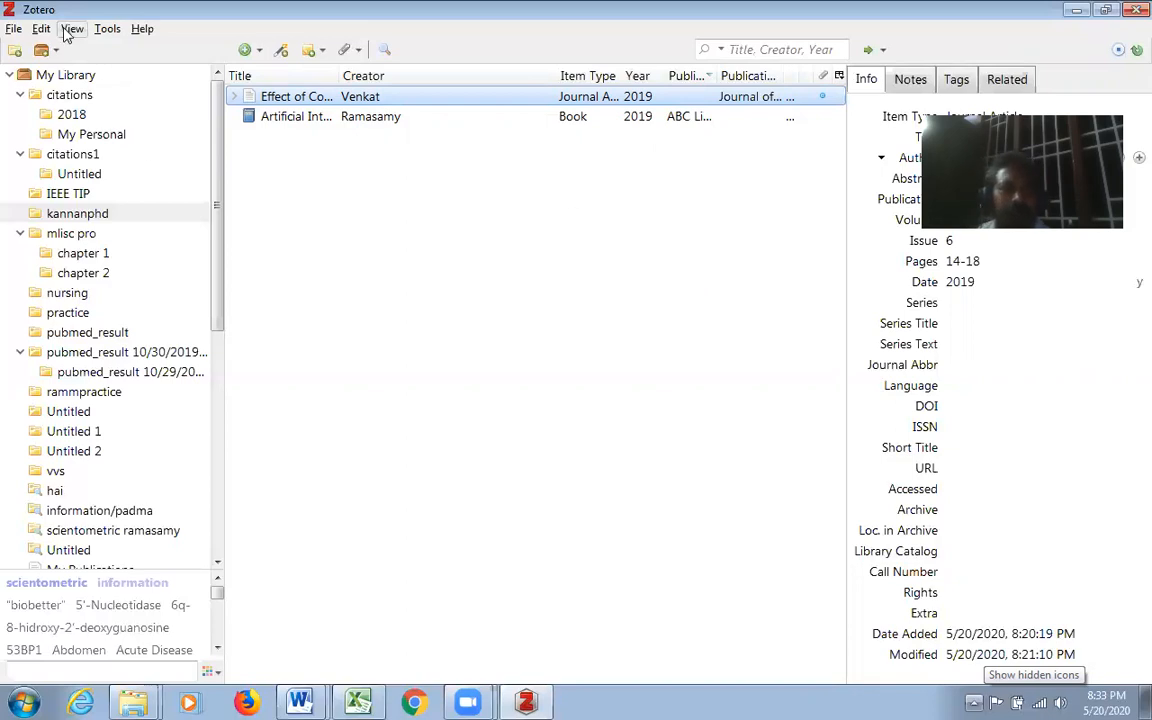
click(108, 34)
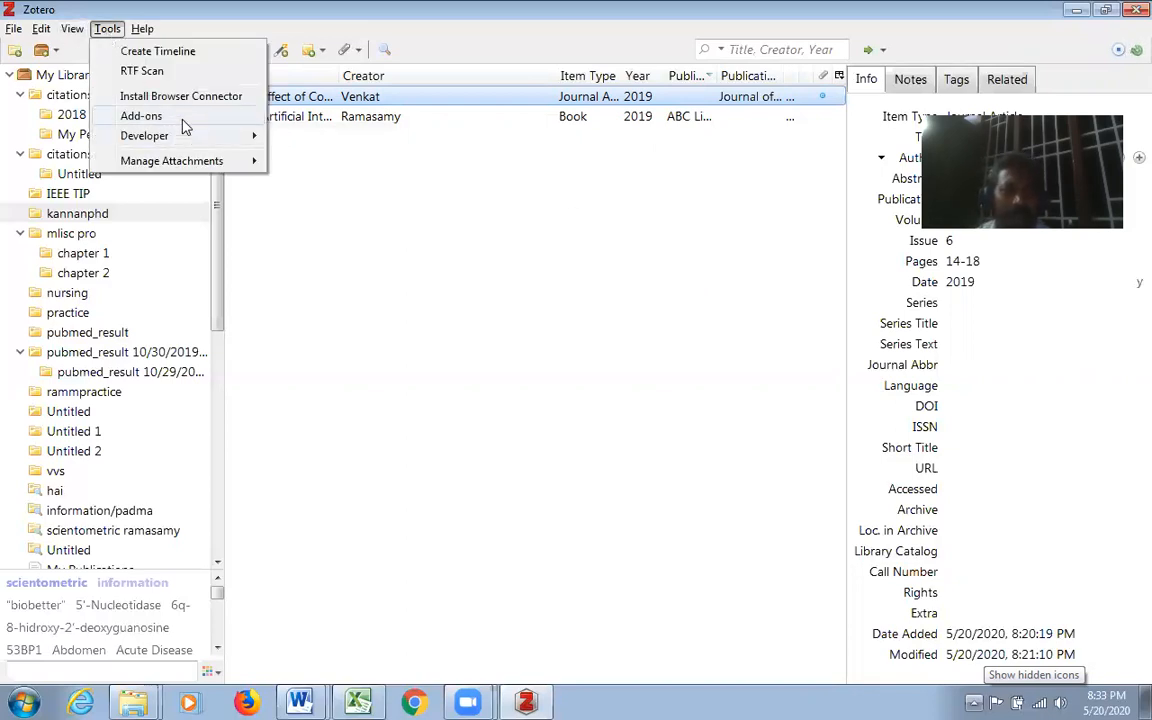
mouse_move(146, 30)
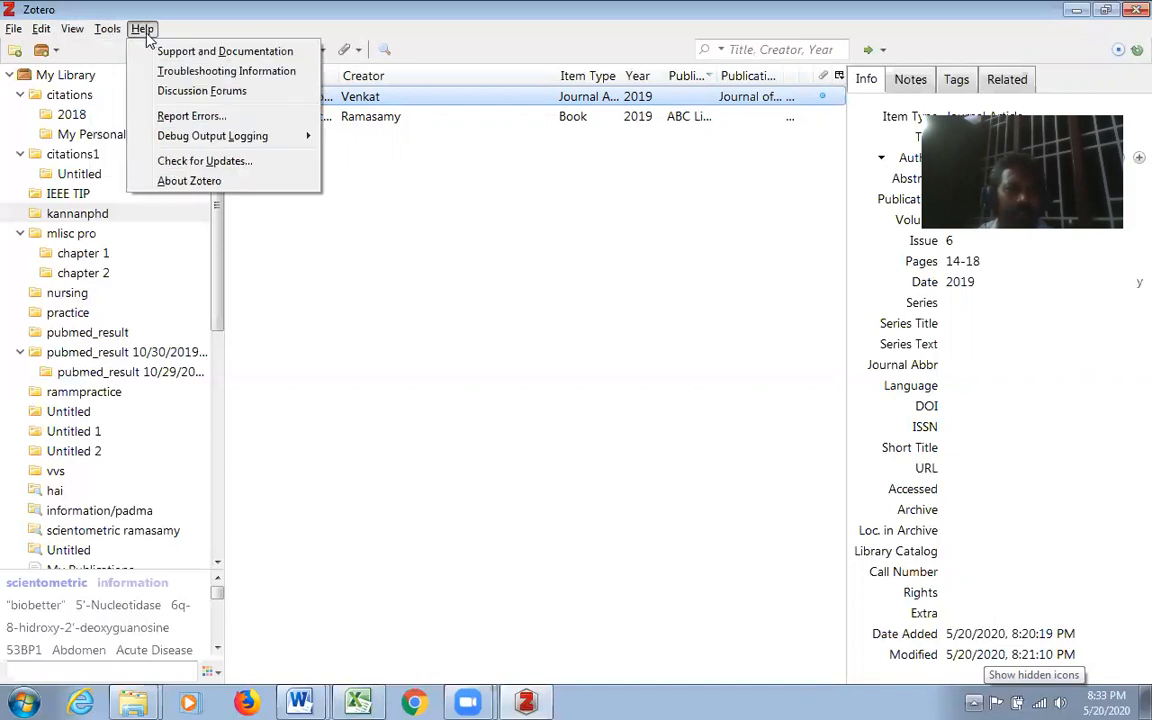
mouse_move(84, 37)
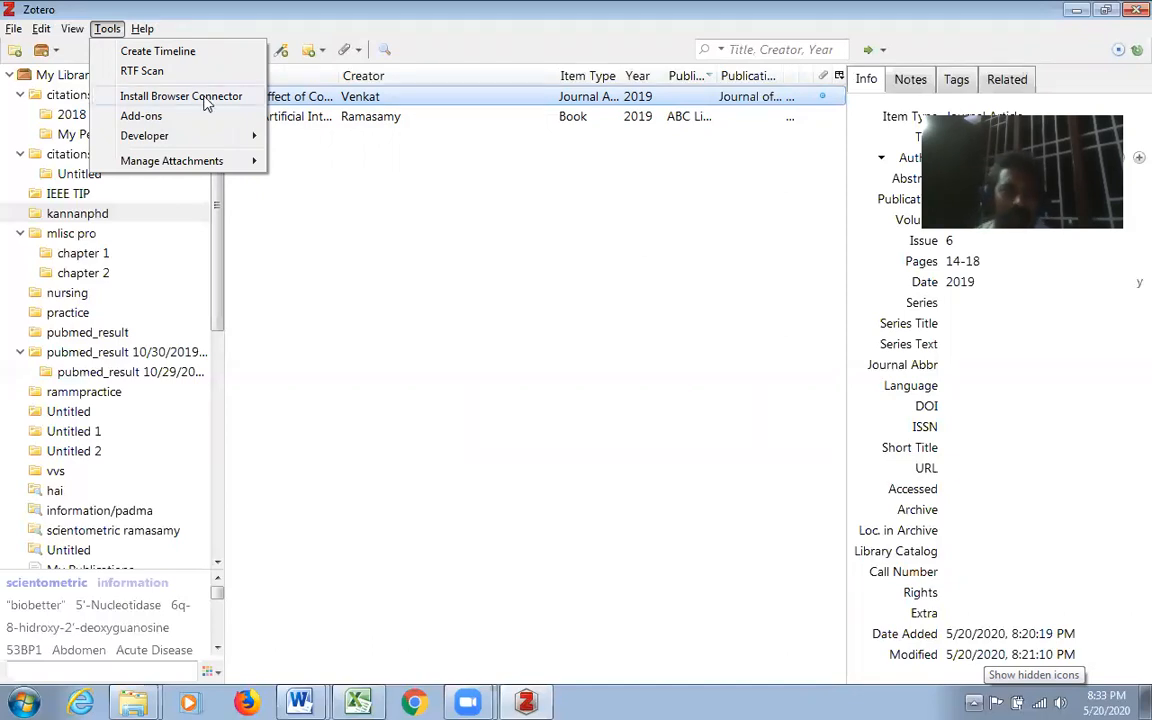
mouse_move(222, 141)
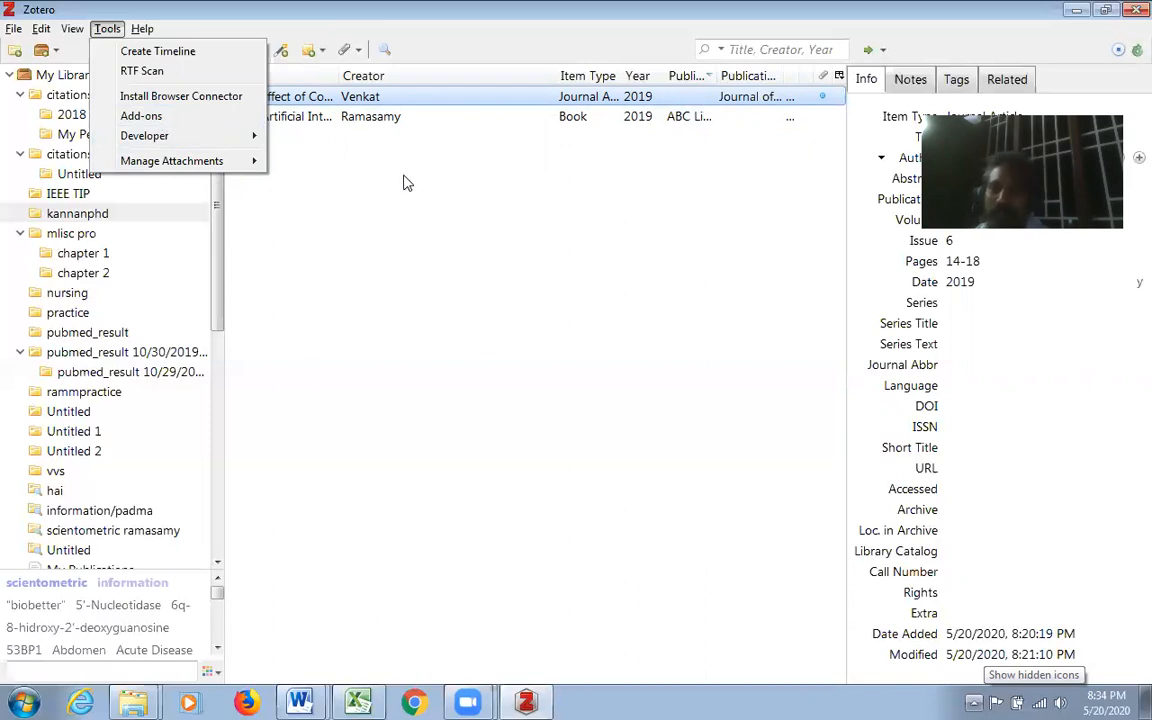
click(425, 289)
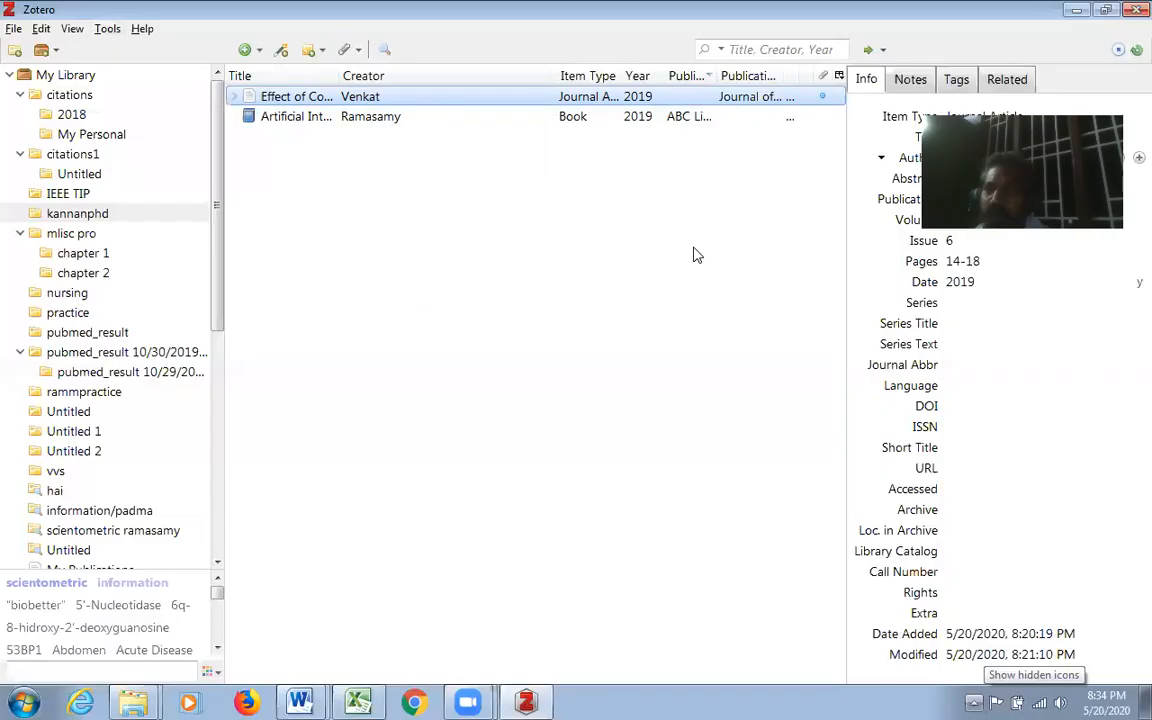
- Switch to Document1 in Word and delete all its citations and bibliography entries
click(1076, 9)
mouse_move(300, 700)
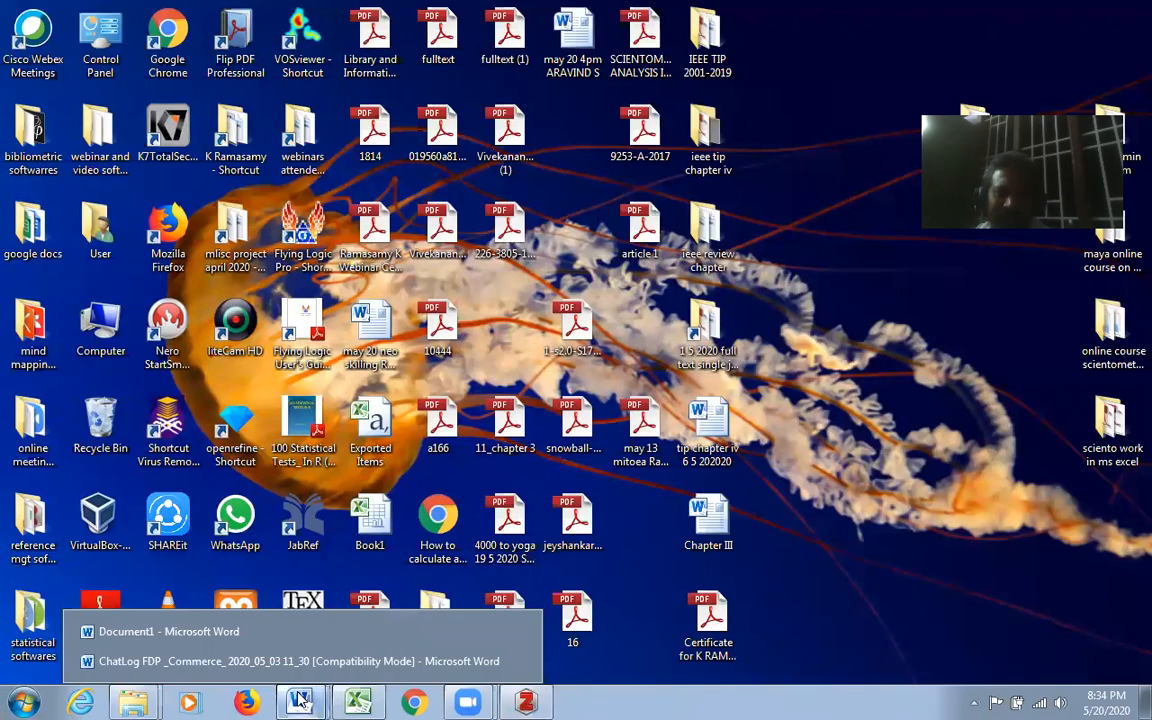
click(160, 631)
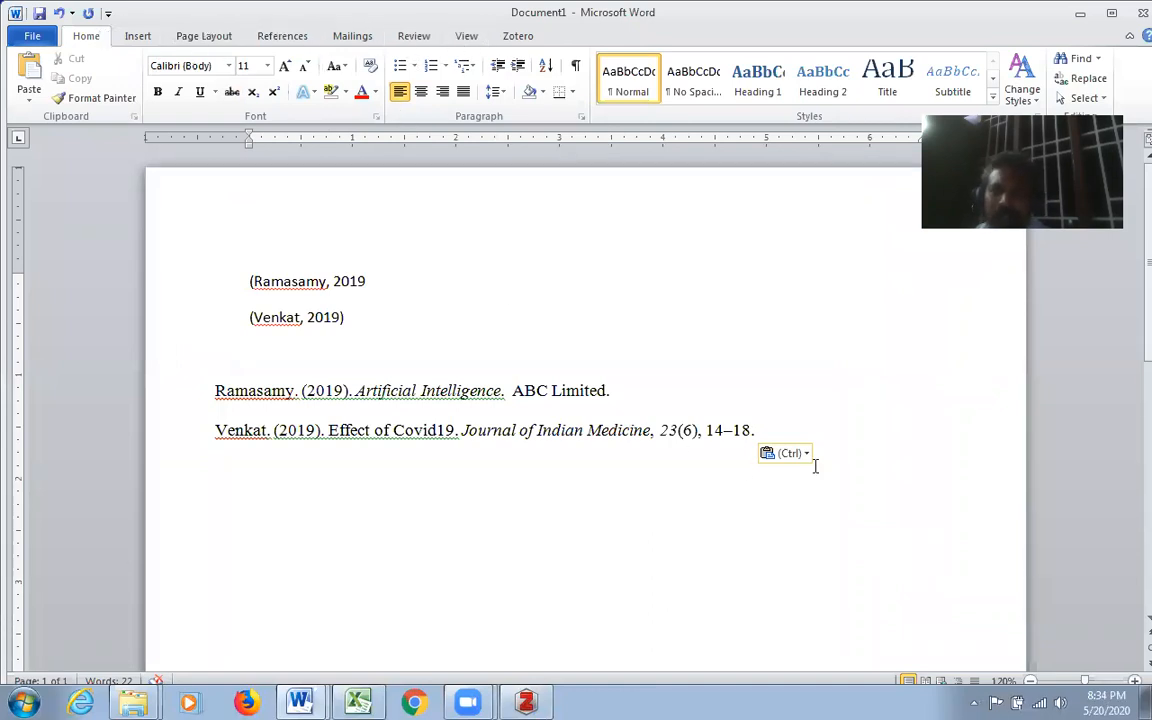
drag(762, 432, 249, 277)
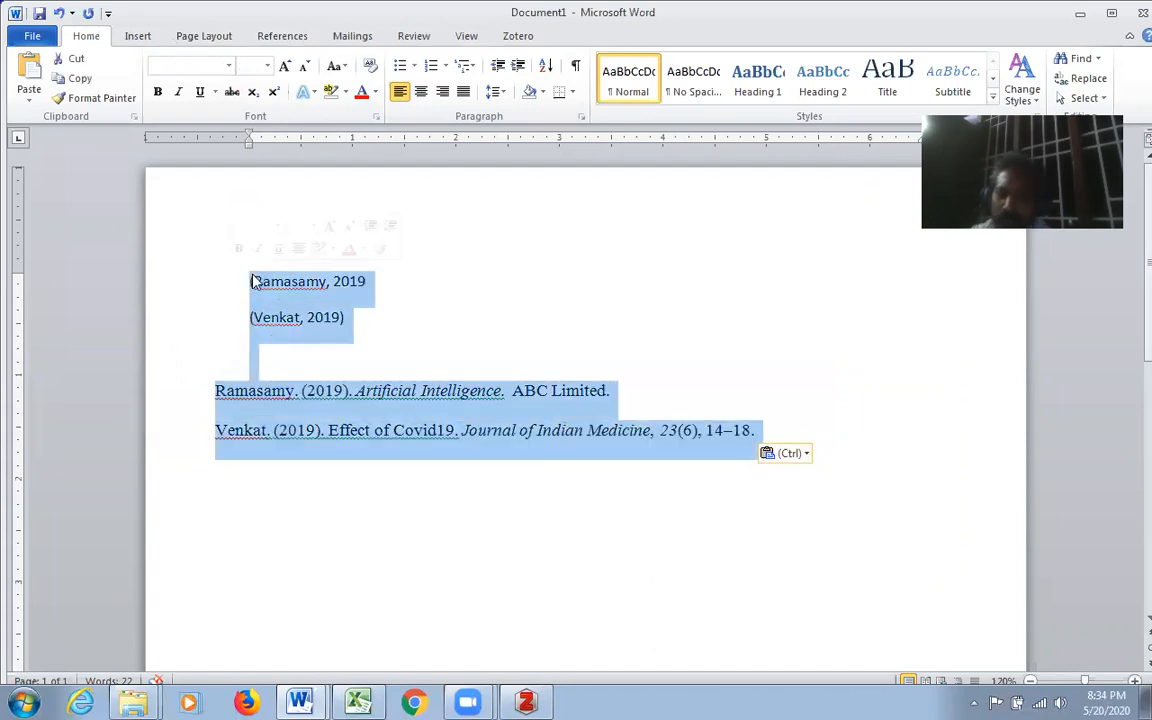
key(Delete)
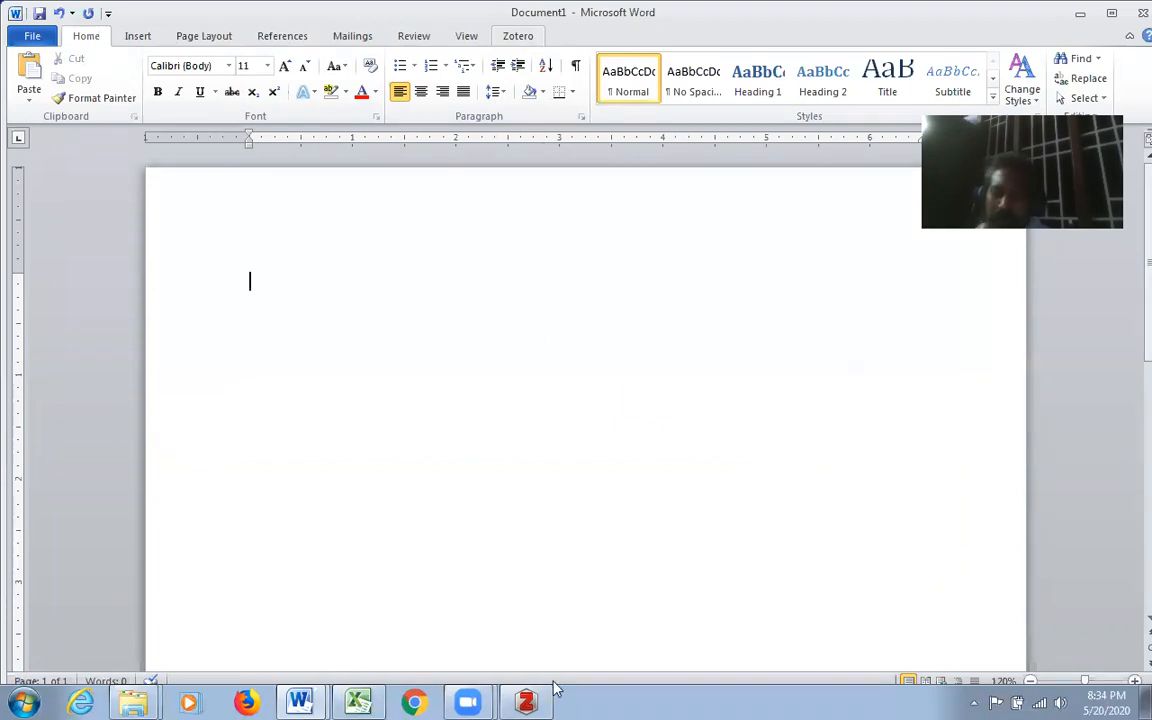
- Switch back to Zotero to review the browser connector and add-on commands, and return to the Word document
click(526, 702)
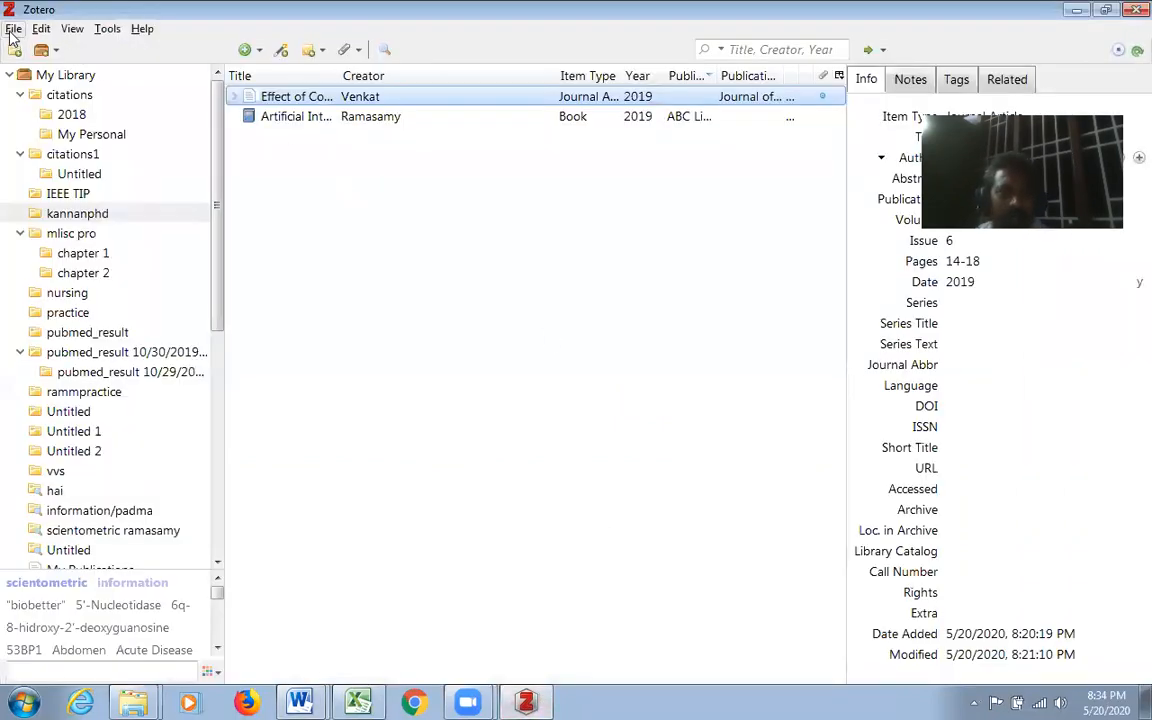
click(88, 30)
mouse_move(107, 30)
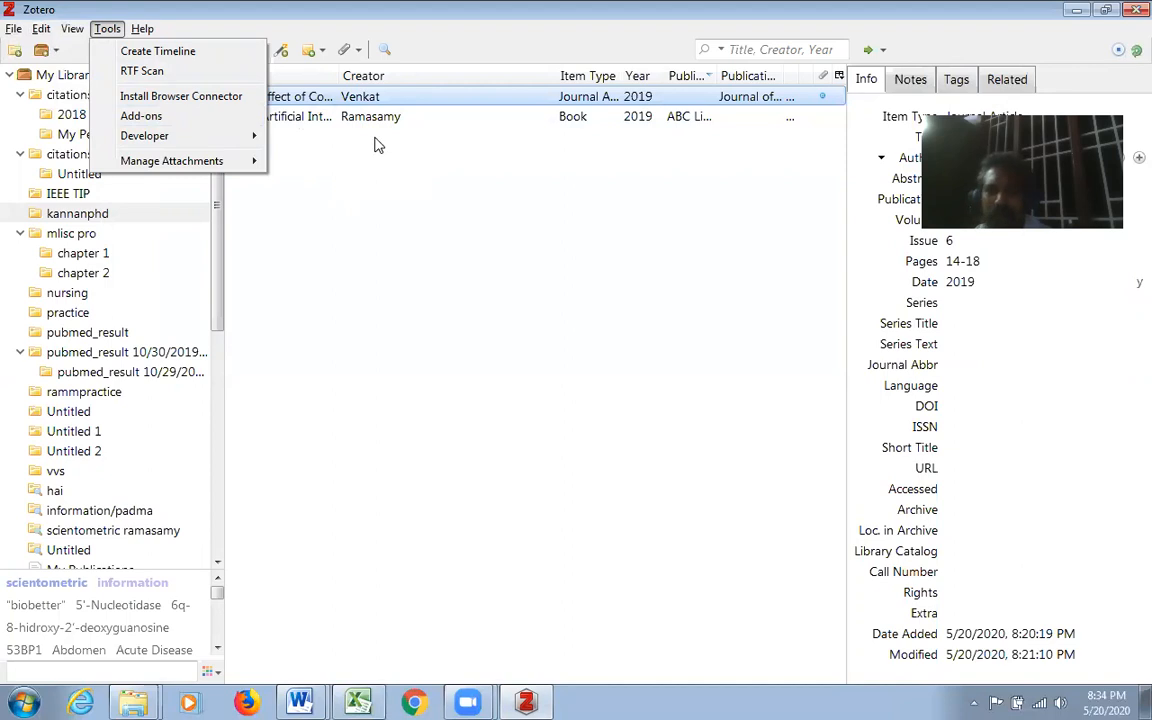
click(1078, 11)
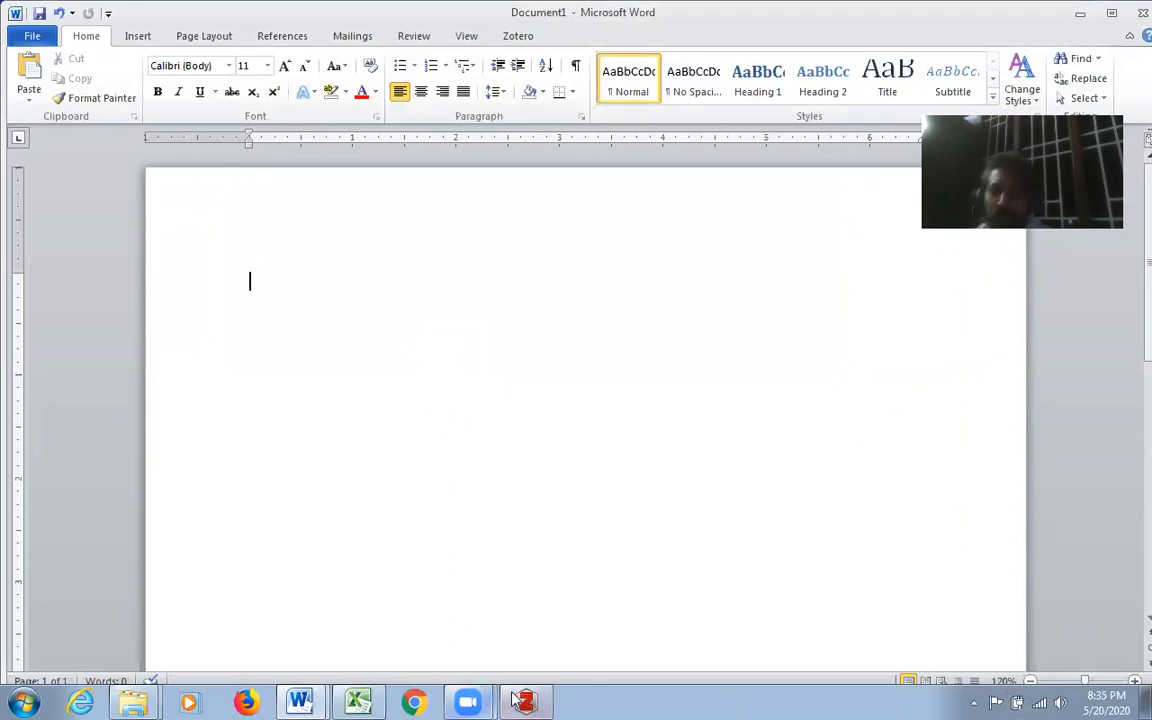
- Confirm American Psychological Association 7th edition as the document's citation style, with citations stored as fields
click(525, 40)
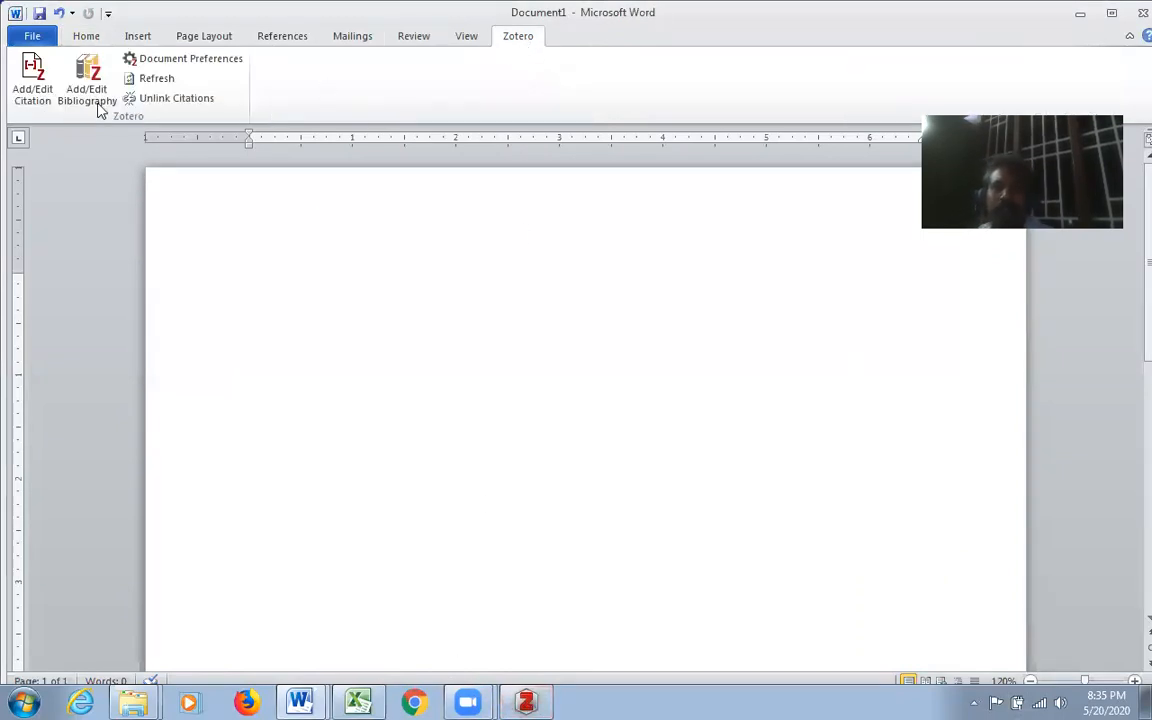
click(33, 103)
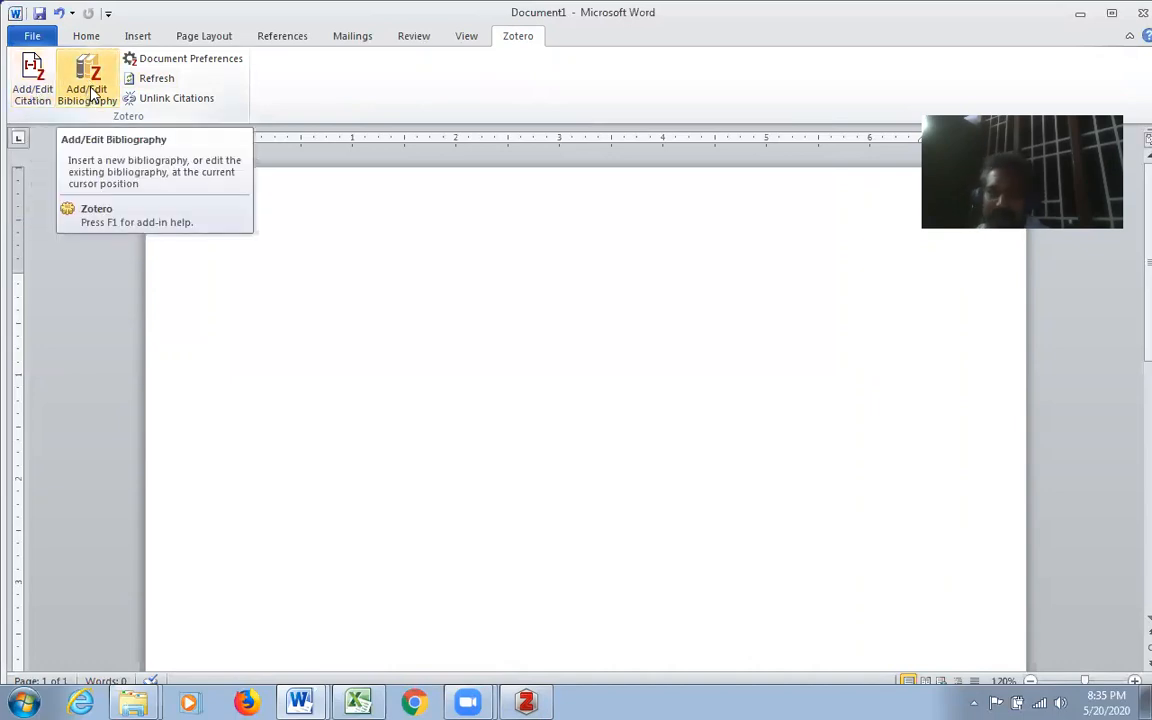
click(31, 104)
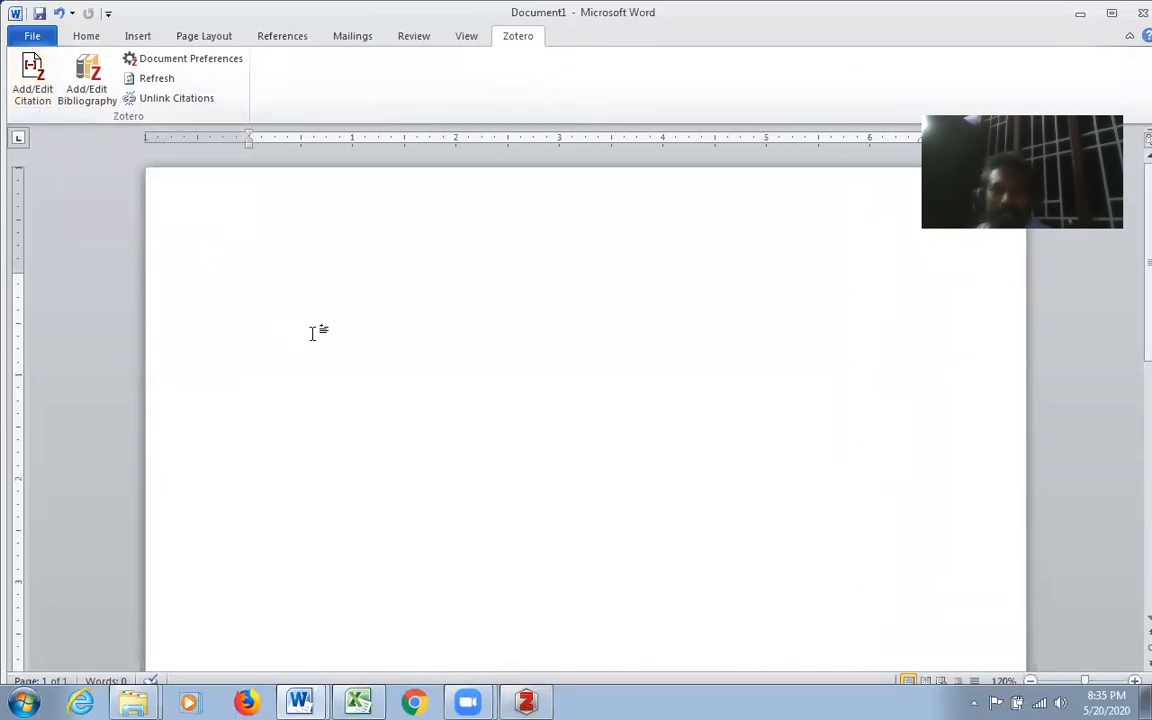
click(207, 58)
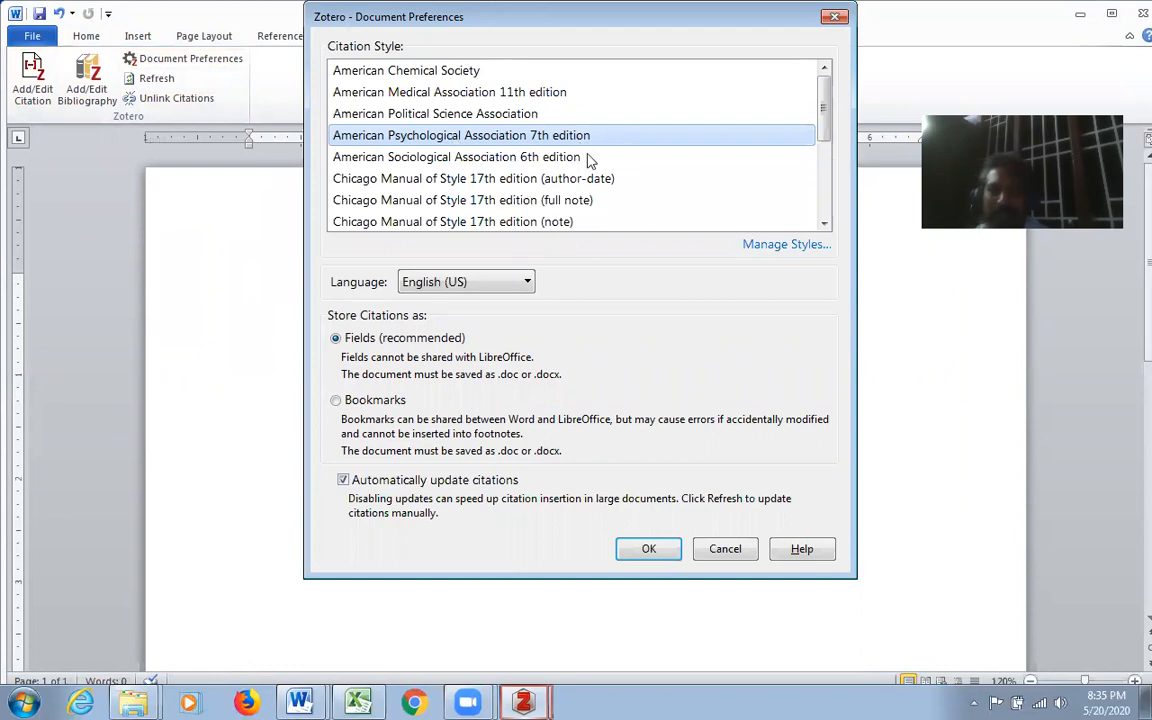
key(Return)
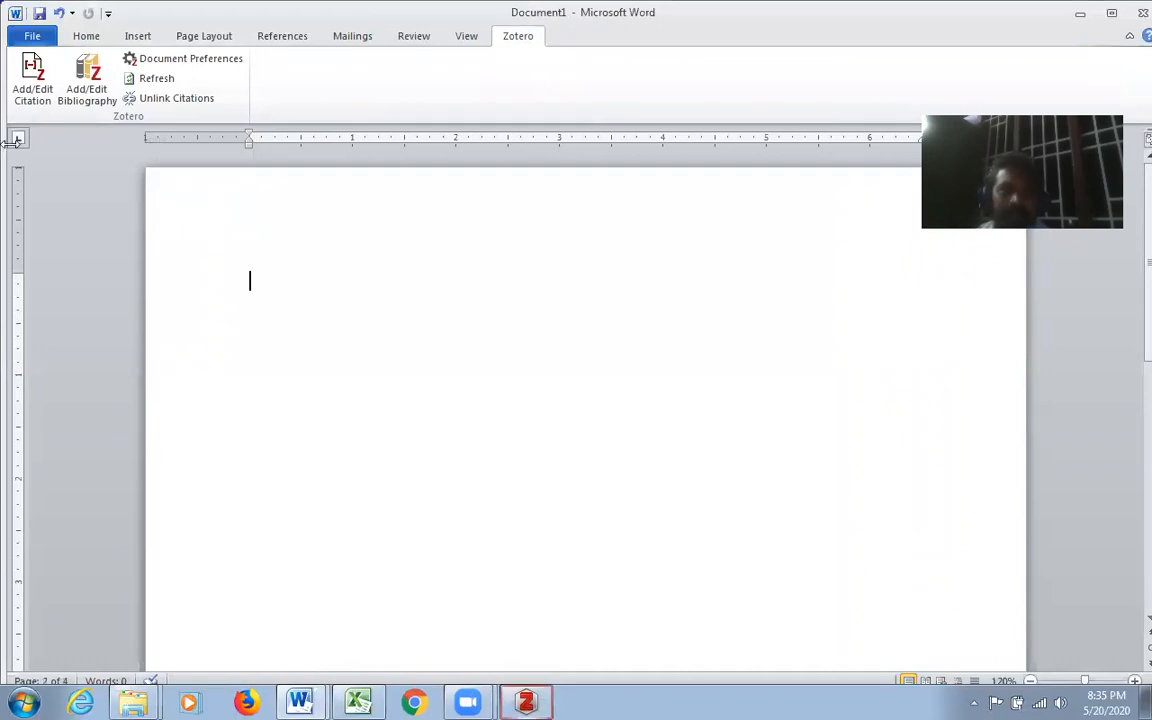
- Insert a citation for the article "Author is a fool" in Document1, finding it with the search word "fool"
click(37, 102)
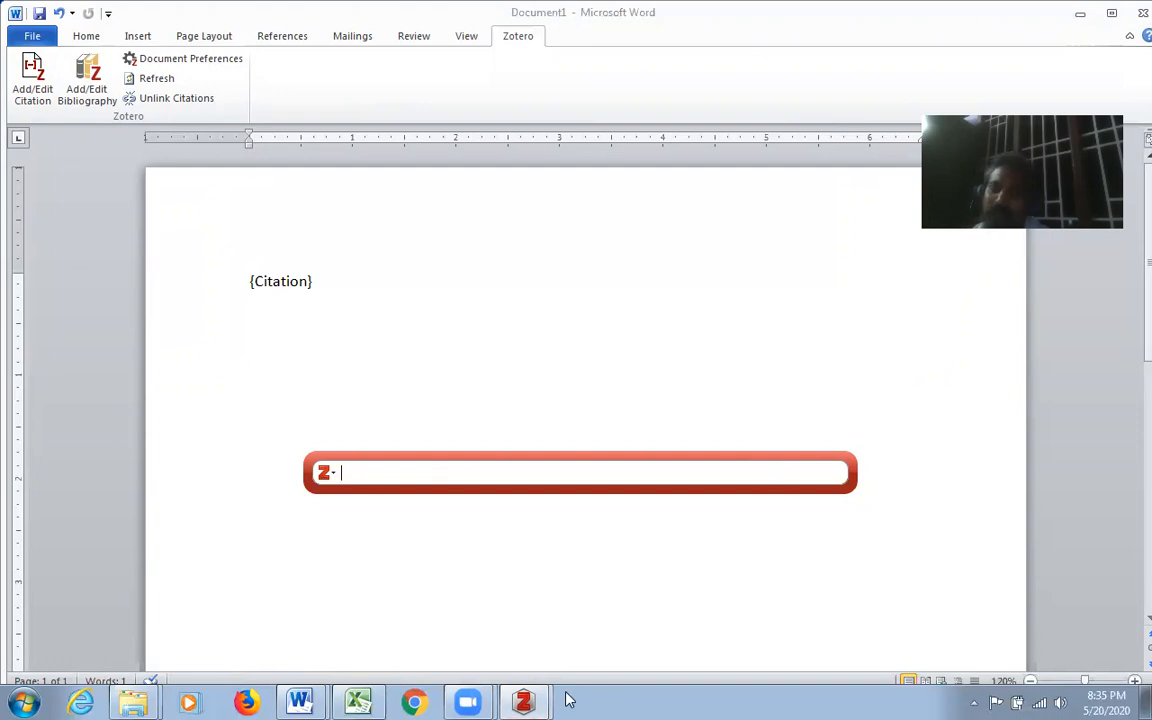
mouse_move(523, 700)
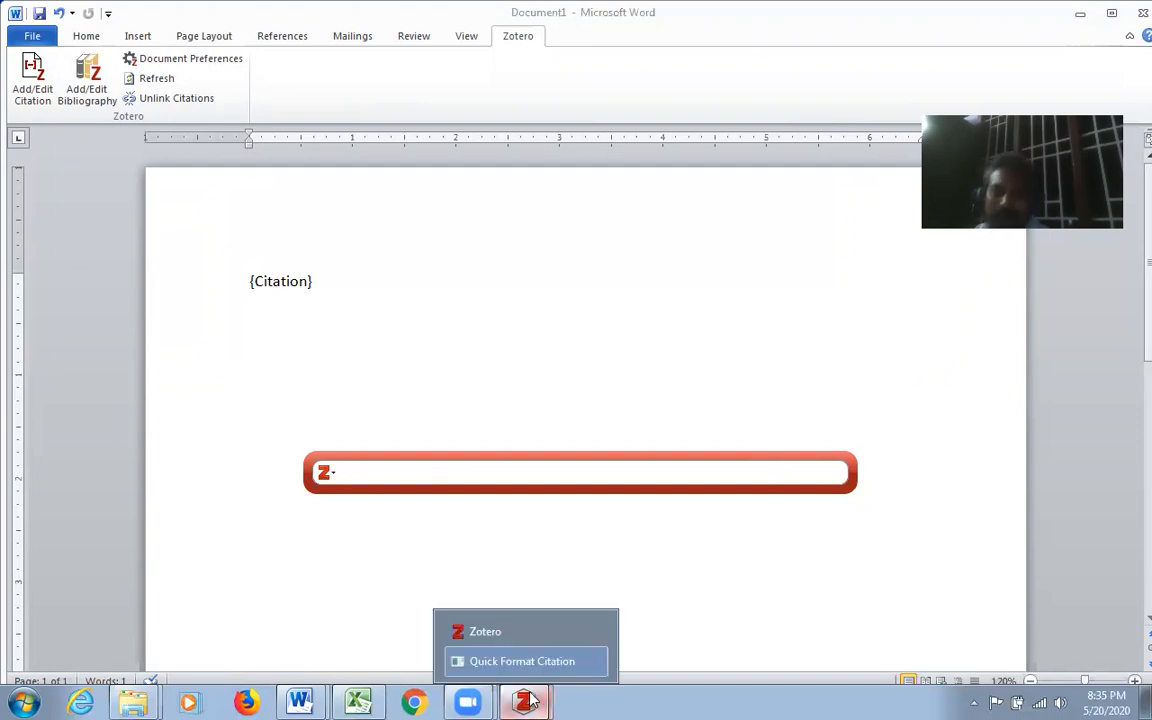
click(499, 630)
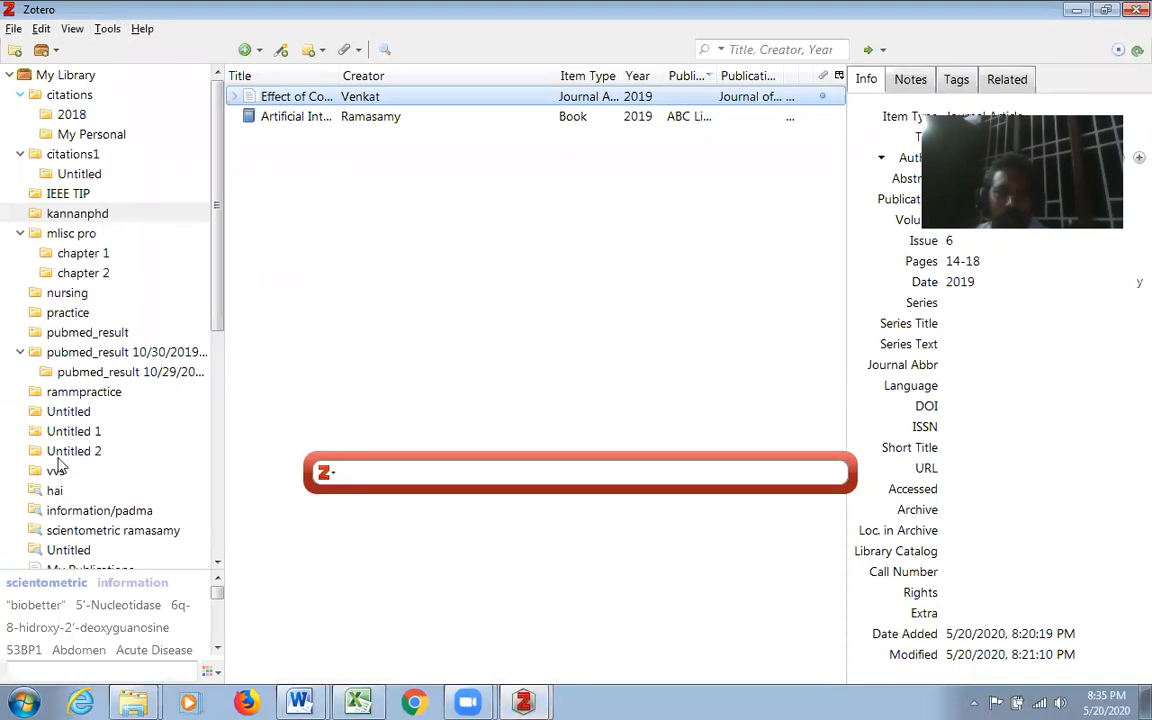
click(1079, 9)
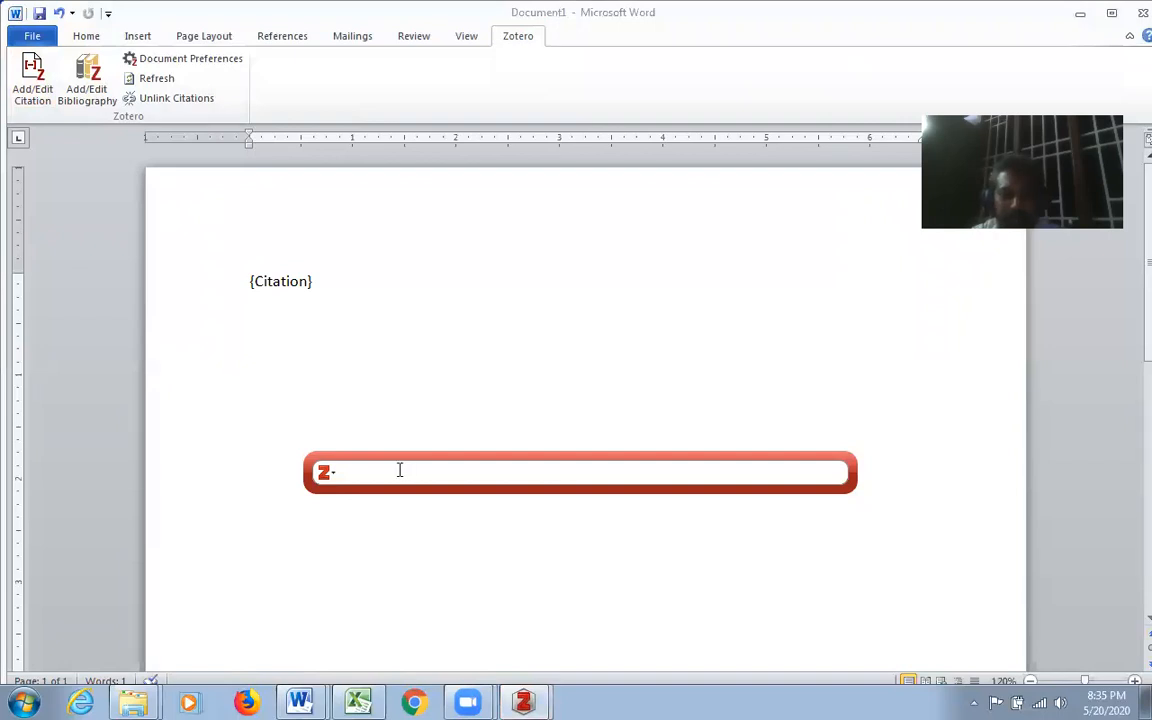
text(fool)
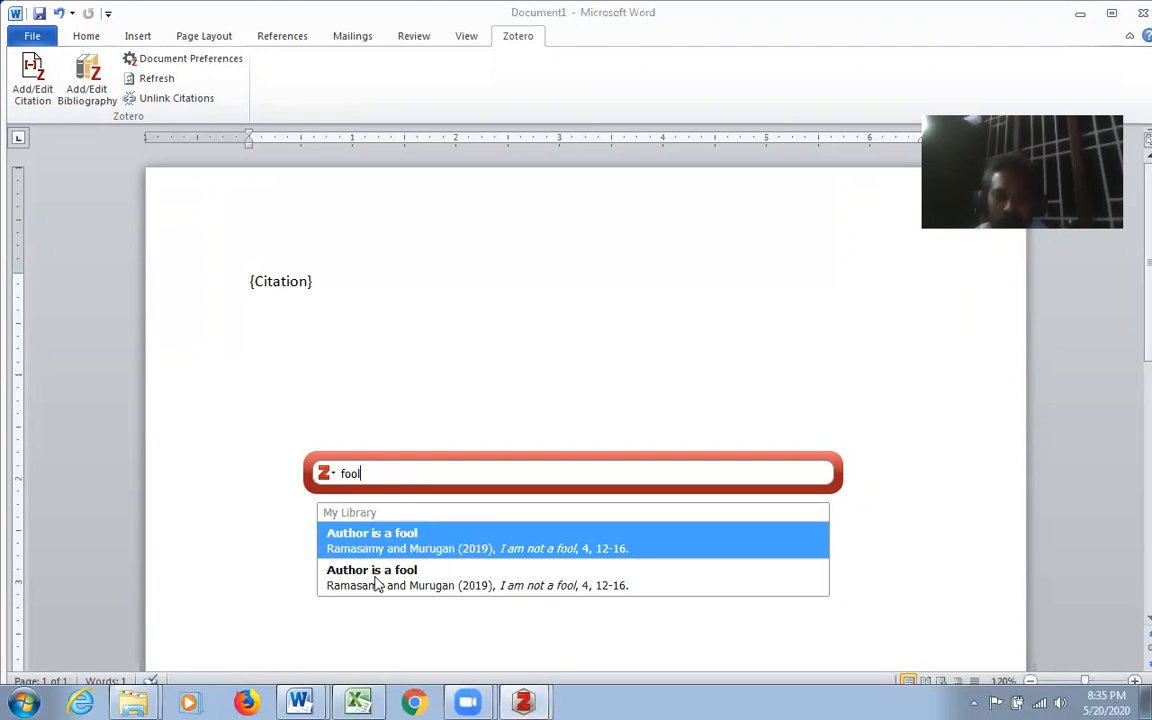
click(427, 546)
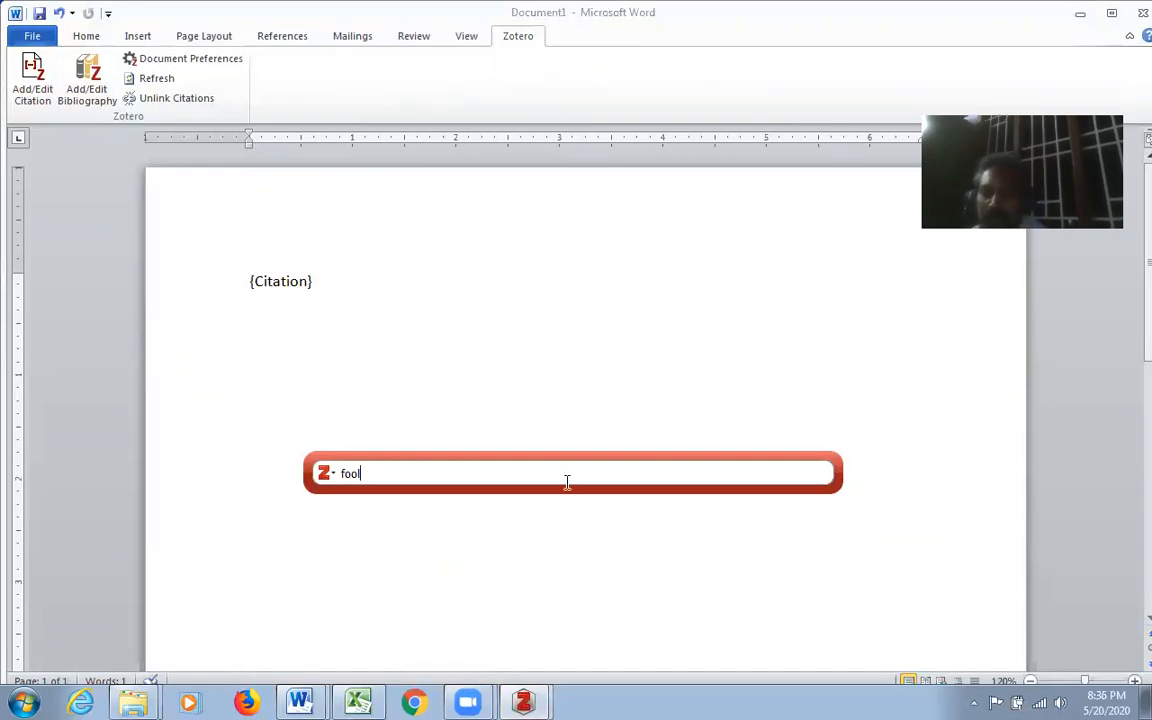
key(Return)
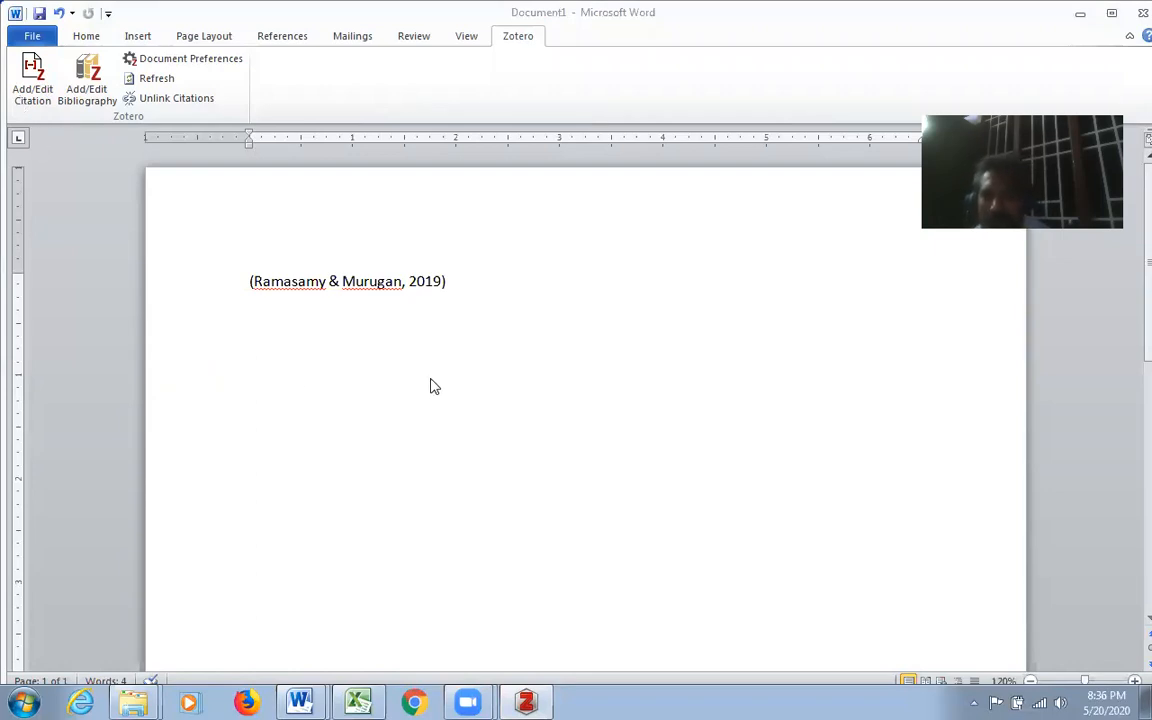
- Add the bibliography on a new line below the citation, and switch back to the Zotero library
click(457, 286)
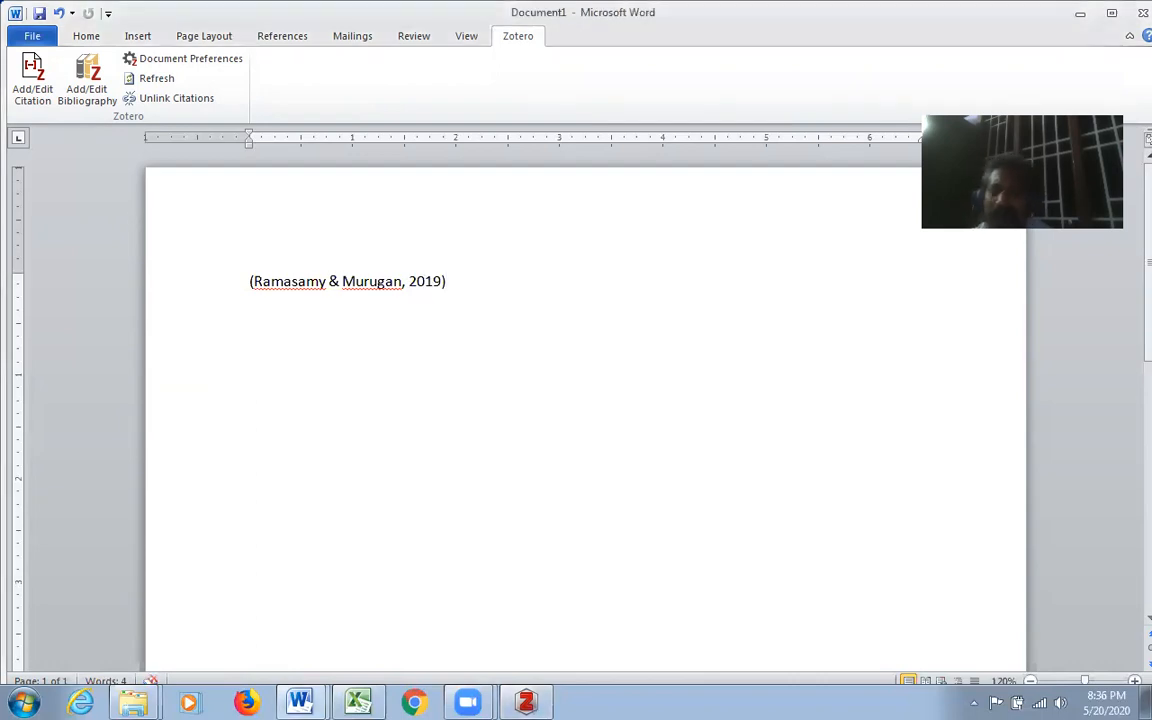
key(Return)
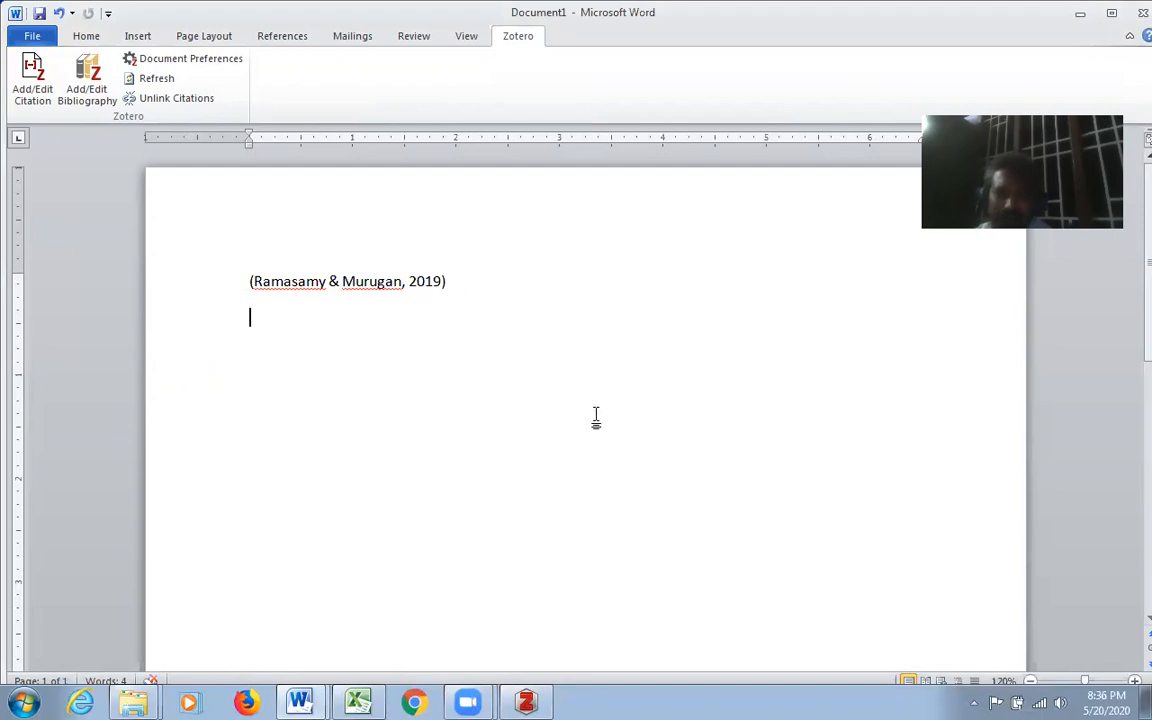
click(87, 93)
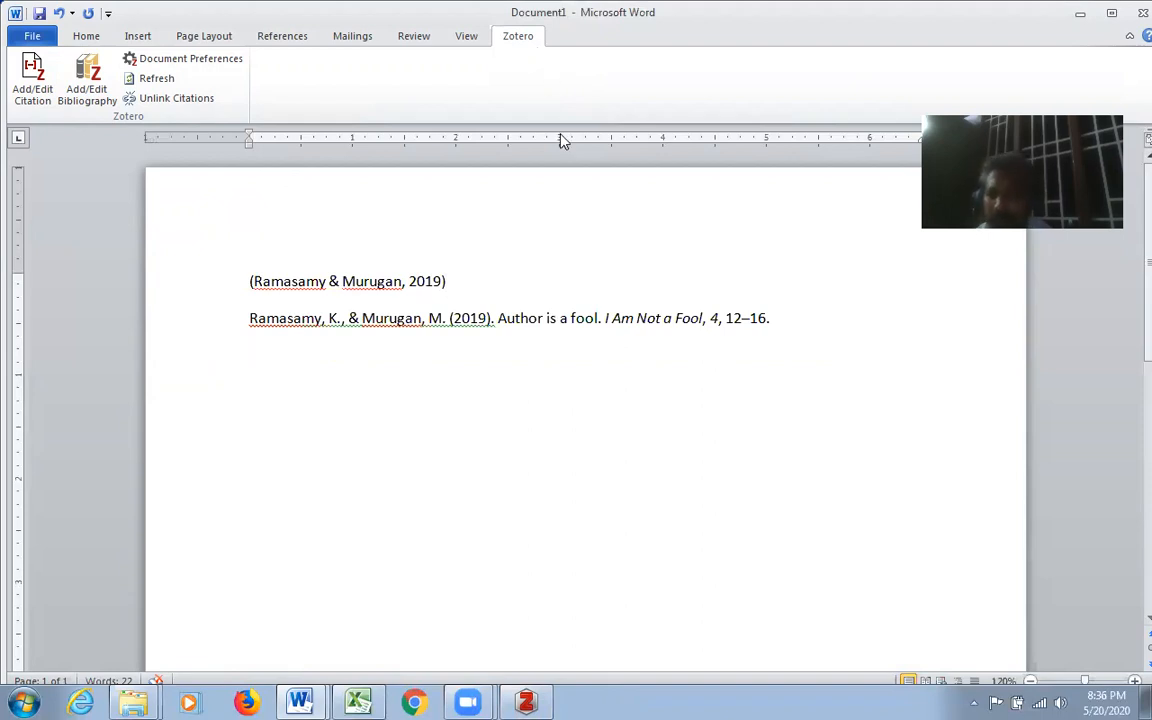
click(1081, 15)
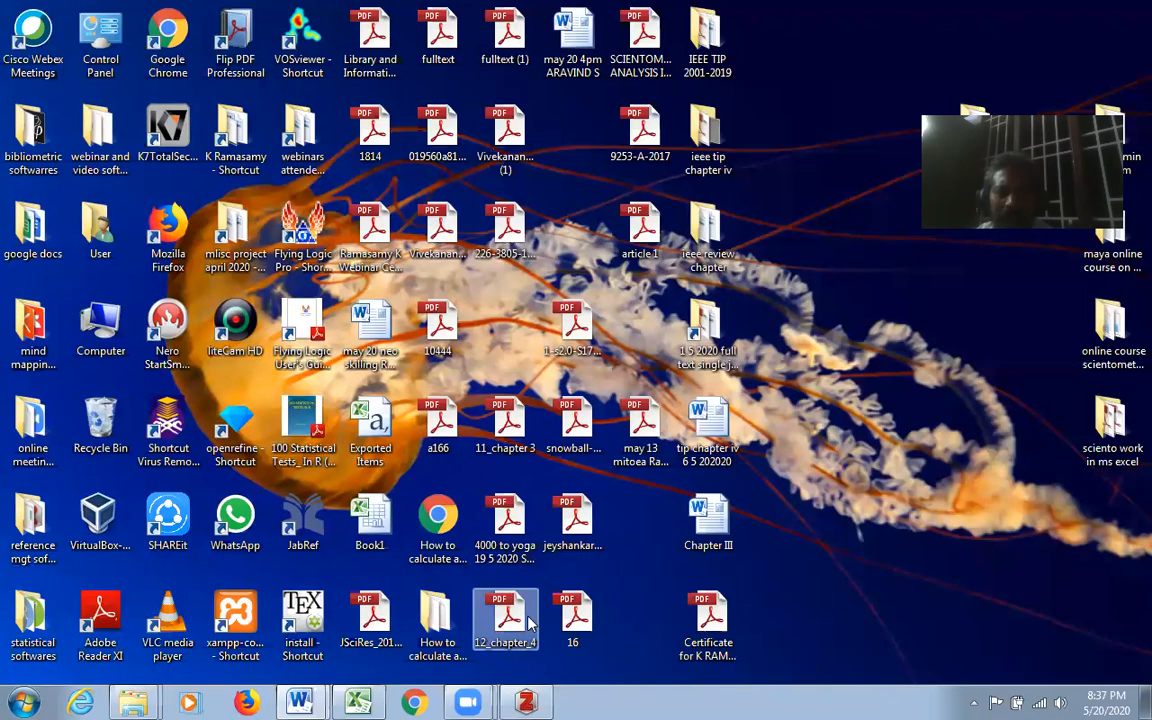
click(535, 700)
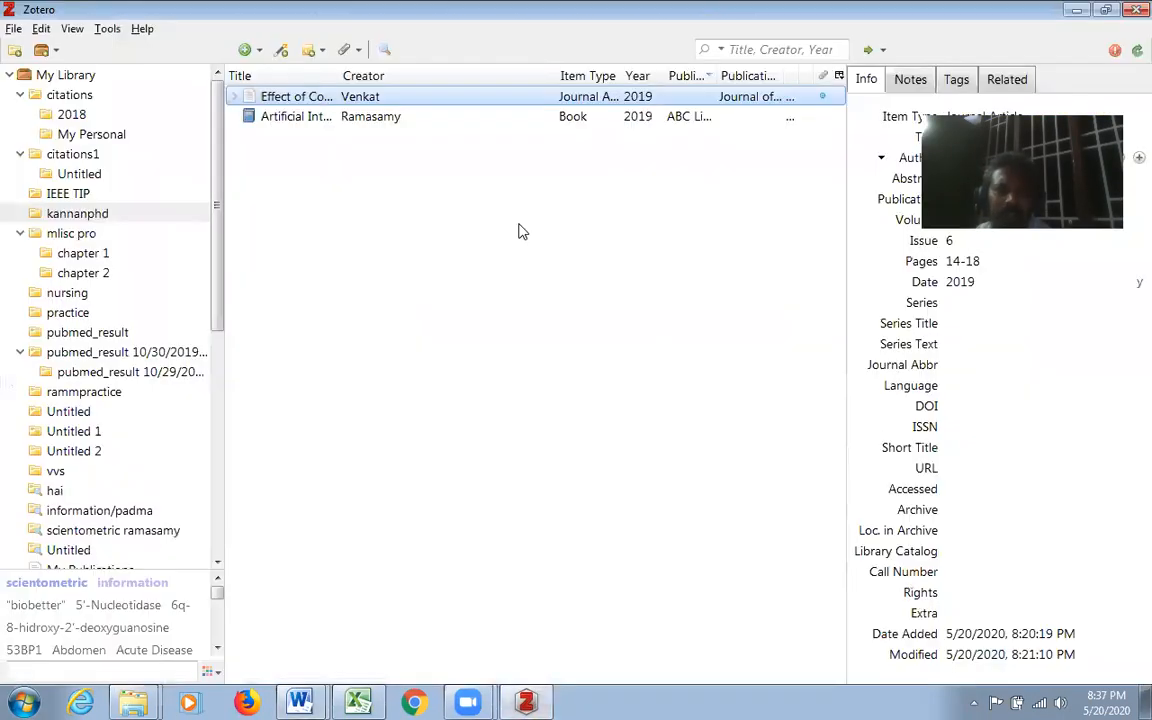